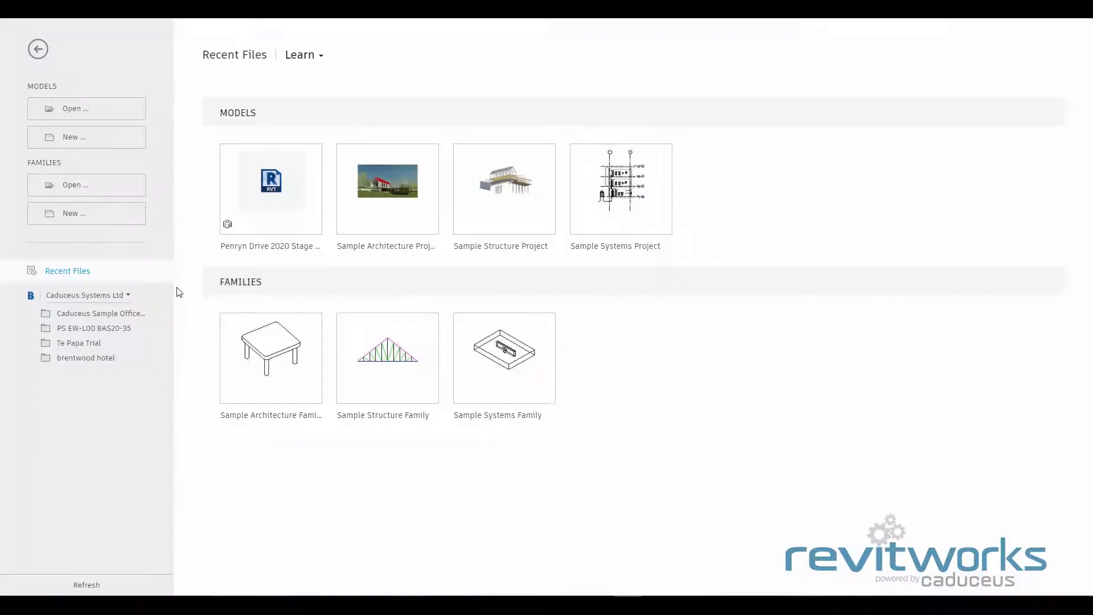
# Create a new family from the Metric Generic Model.rft template
pyautogui.click(74, 215)
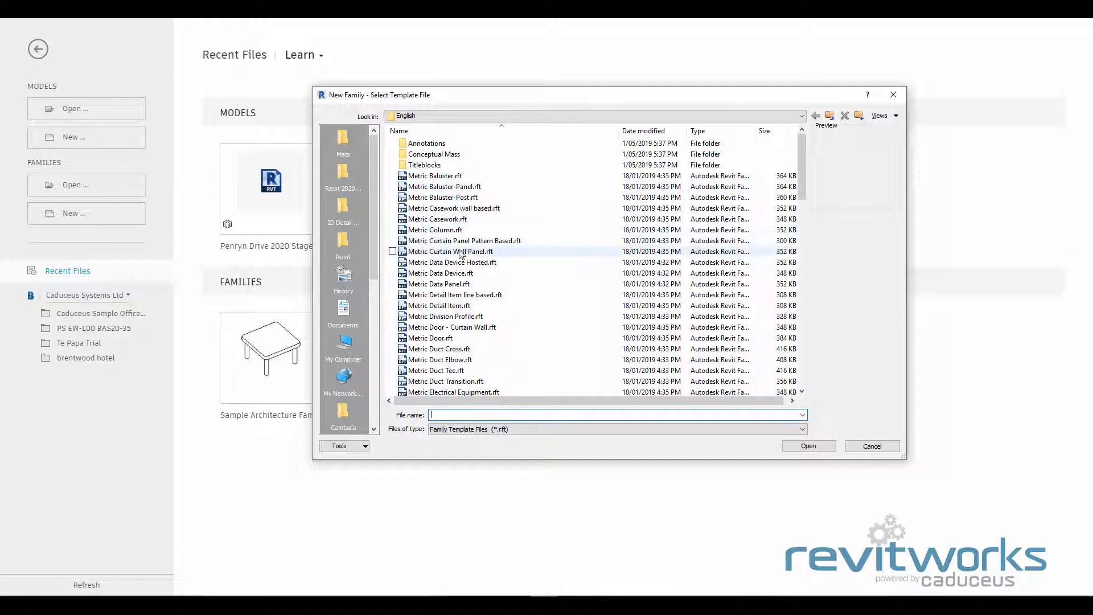
pyautogui.scroll(-2, 463, 259)
pyautogui.scroll(-5, 472, 276)
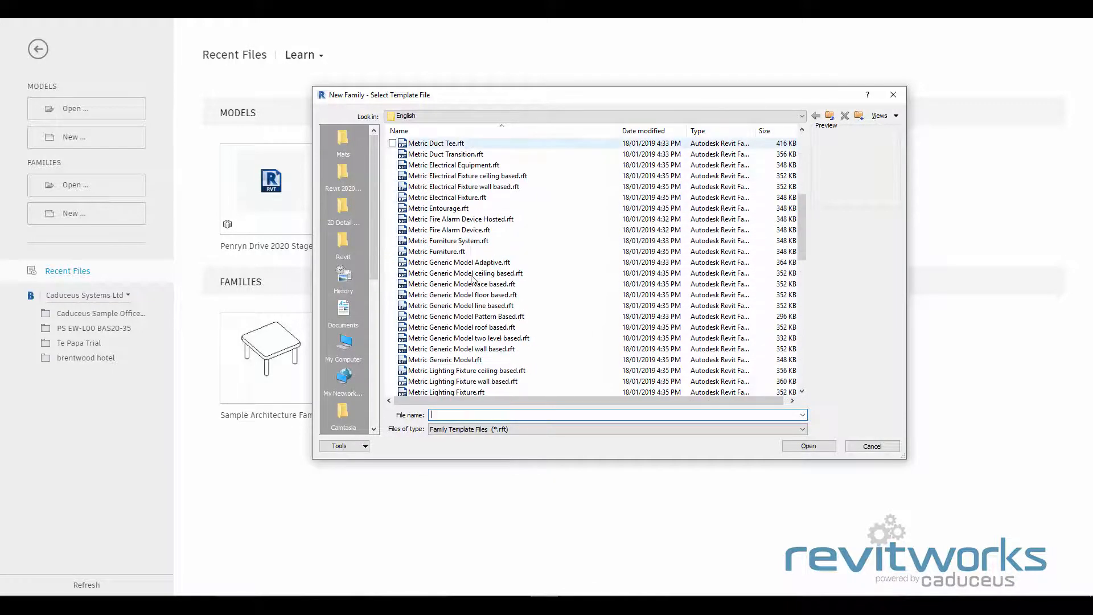
pyautogui.scroll(3, 471, 278)
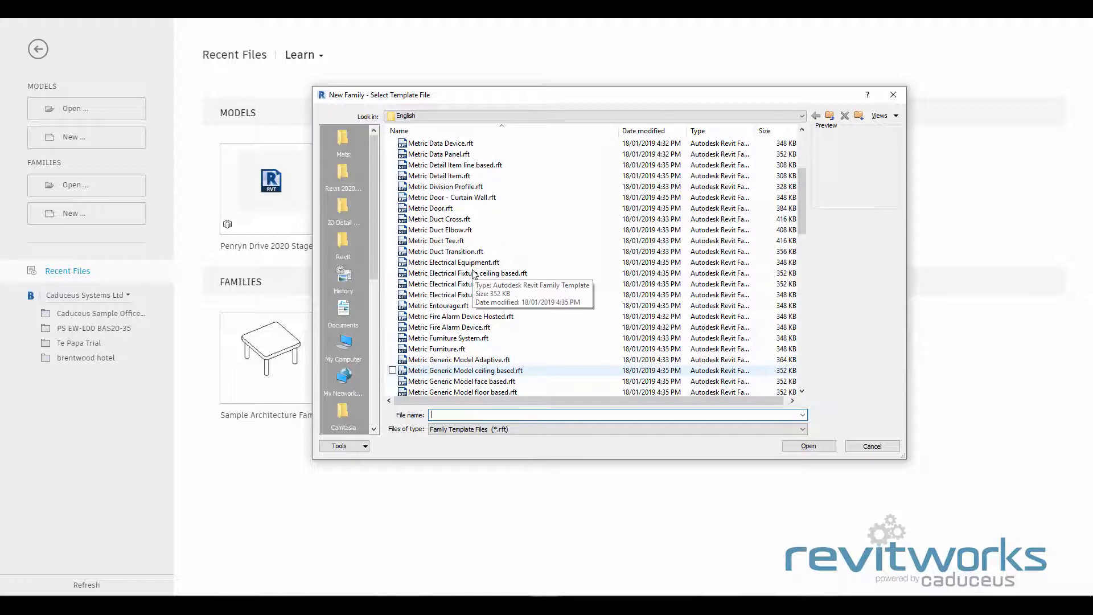
pyautogui.scroll(-1, 473, 276)
pyautogui.scroll(-2, 473, 274)
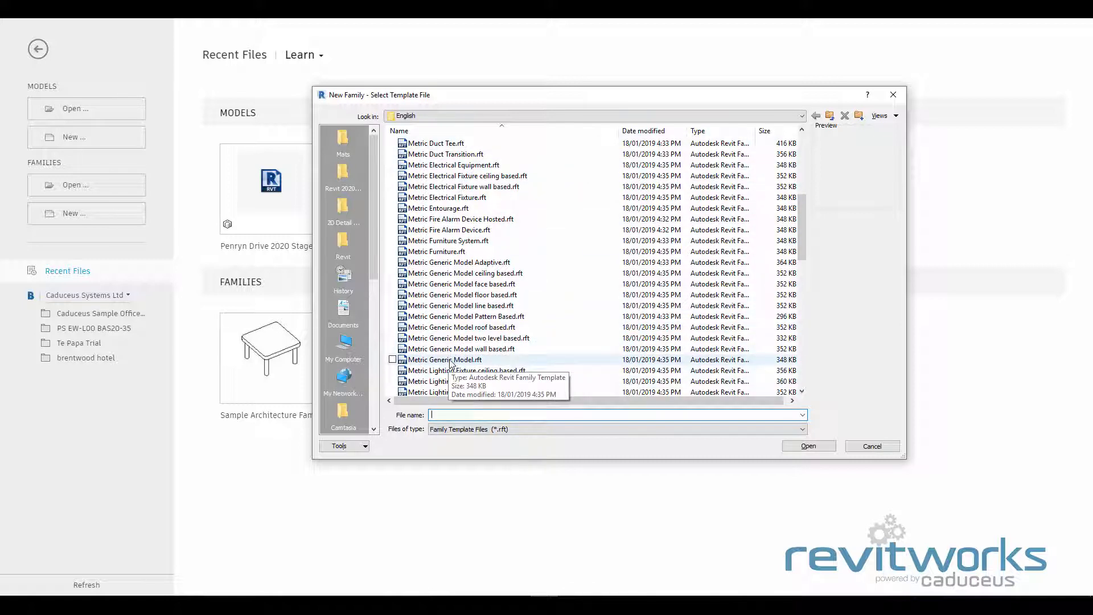
pyautogui.click(451, 361)
pyautogui.click(809, 446)
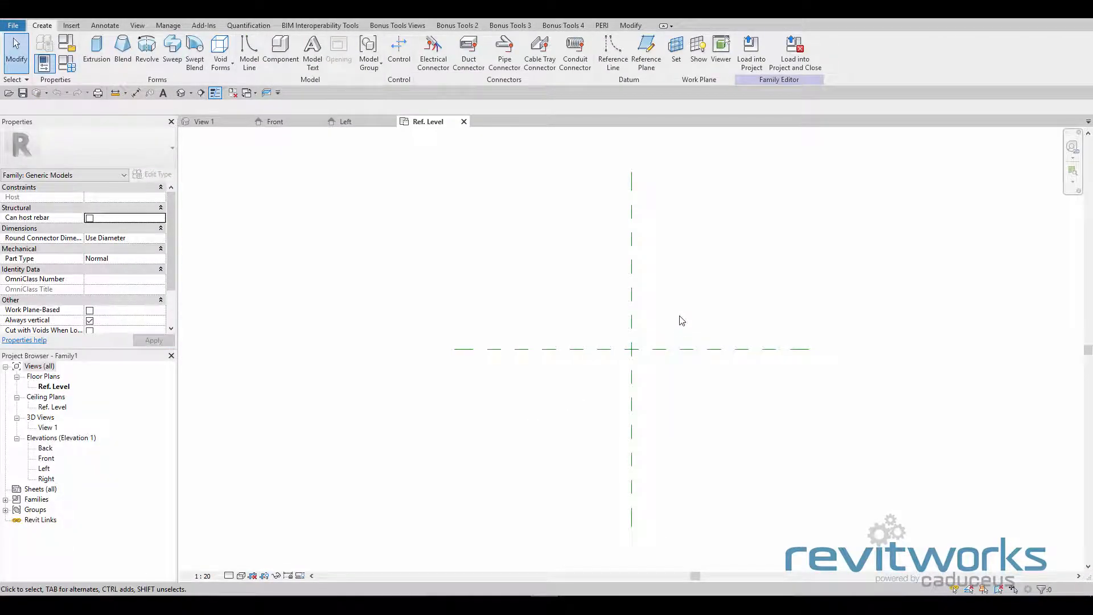
# Change the family category to Furniture
pyautogui.scroll(-1, 661, 350)
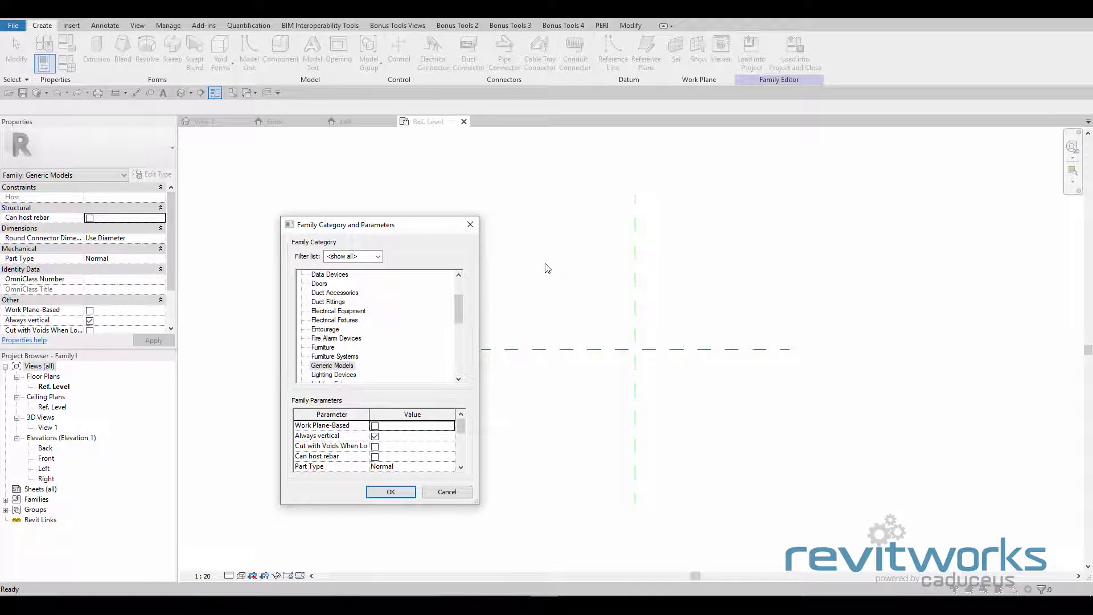
pyautogui.moveTo(460, 306)
pyautogui.mouseDown()
pyautogui.moveTo(467, 289)
pyautogui.moveTo(462, 368)
pyautogui.moveTo(462, 320)
pyautogui.mouseUp()
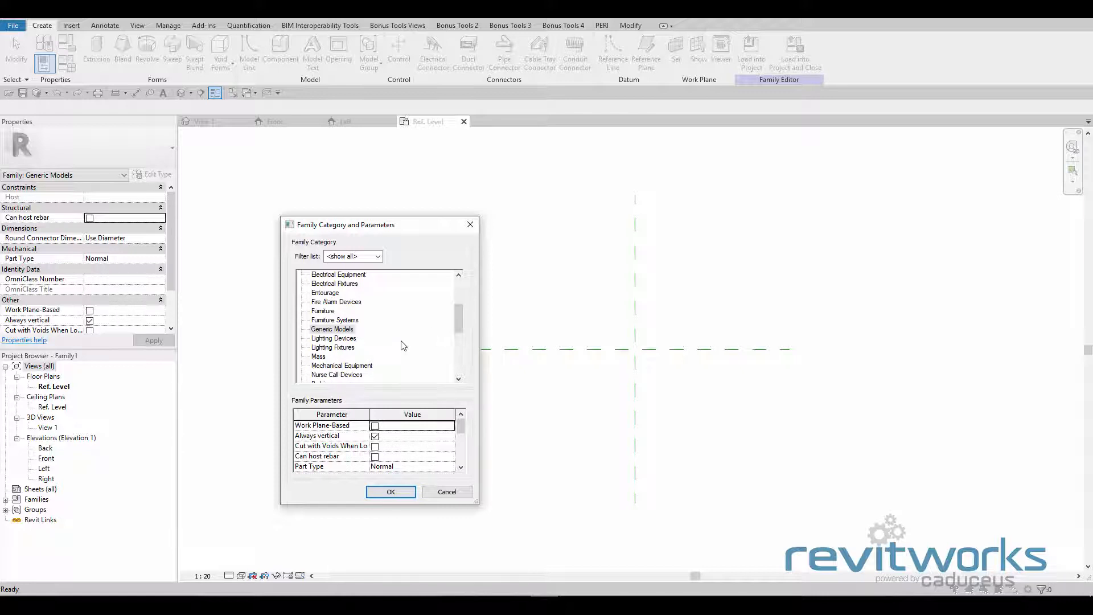
pyautogui.click(323, 312)
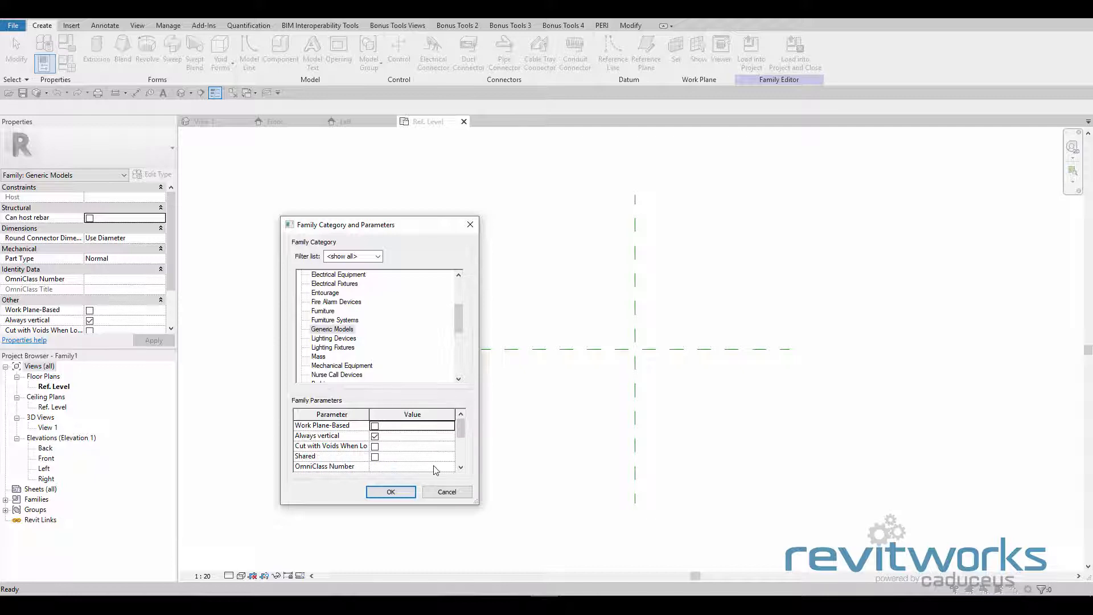
pyautogui.click(391, 493)
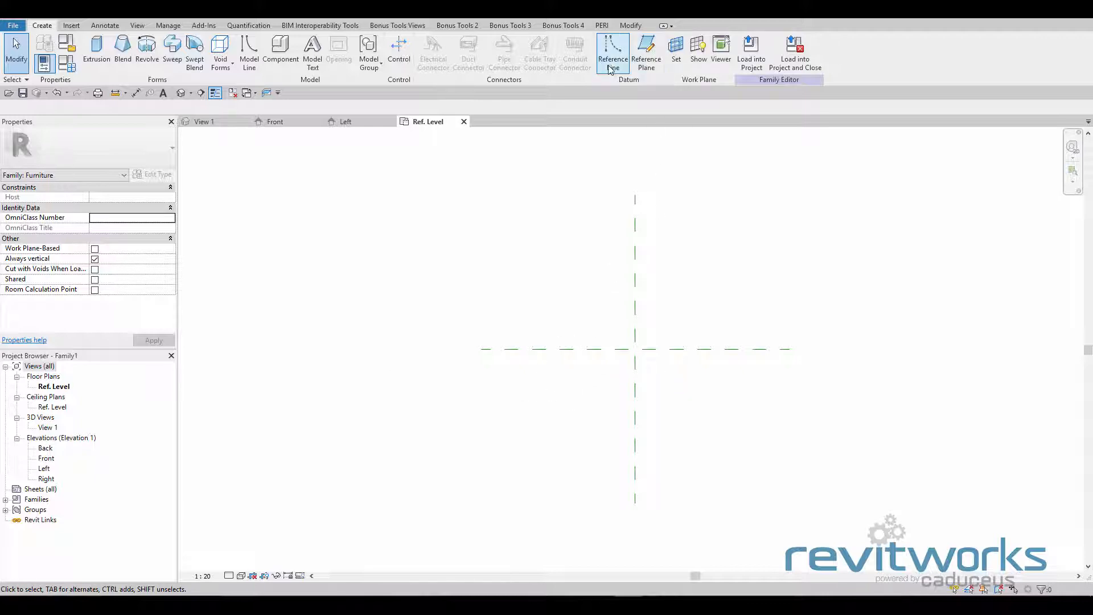
# Draw vertical reference planes about 1790 mm left and about 1634 mm right of the vertical centre plane
pyautogui.click(652, 56)
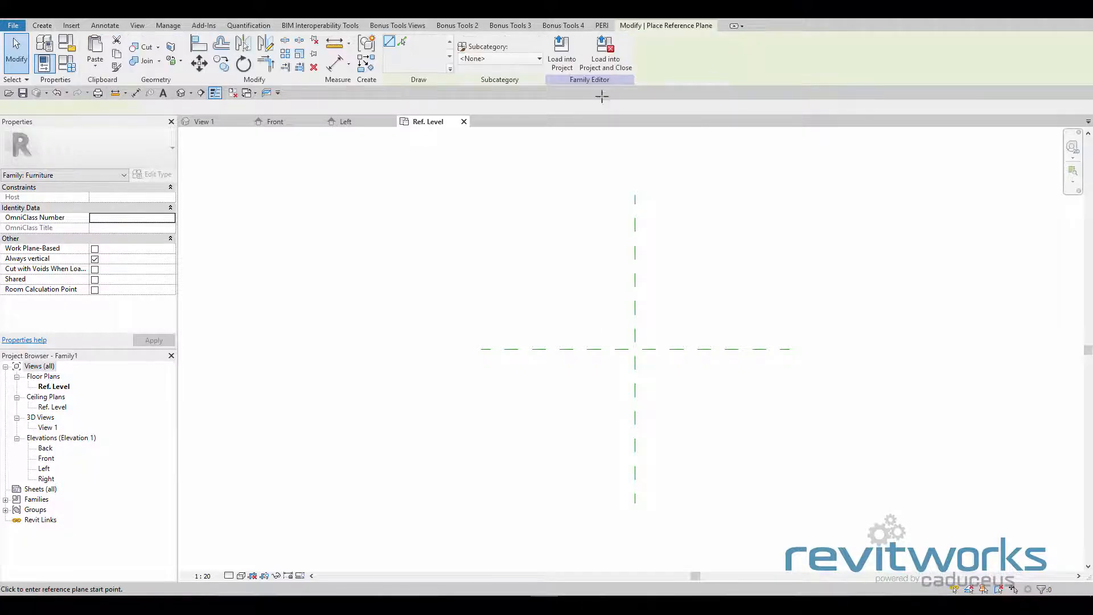
pyautogui.click(498, 205)
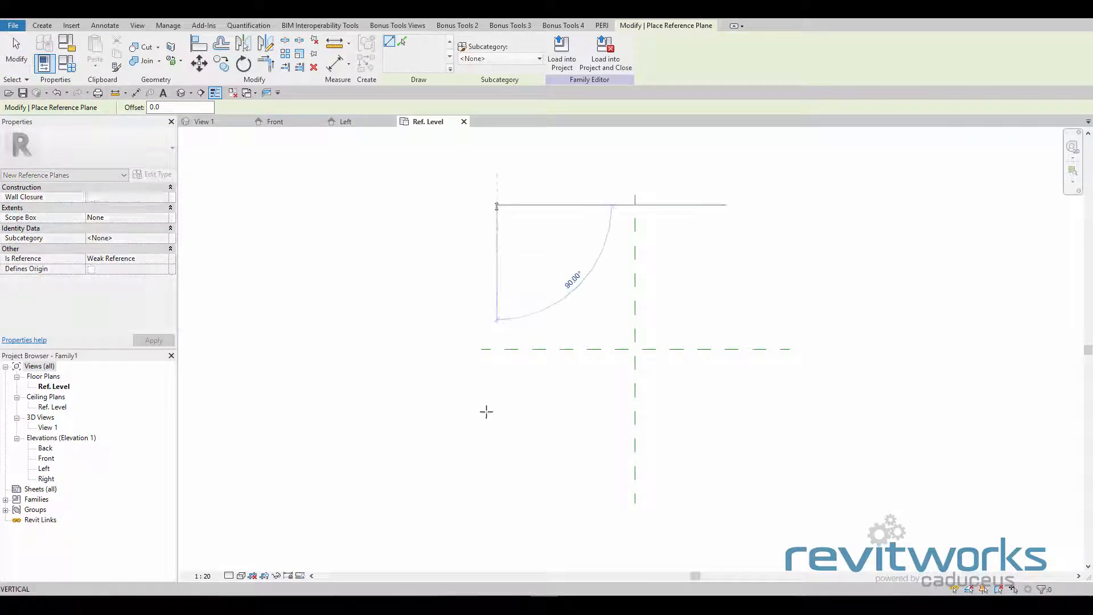
pyautogui.click(496, 492)
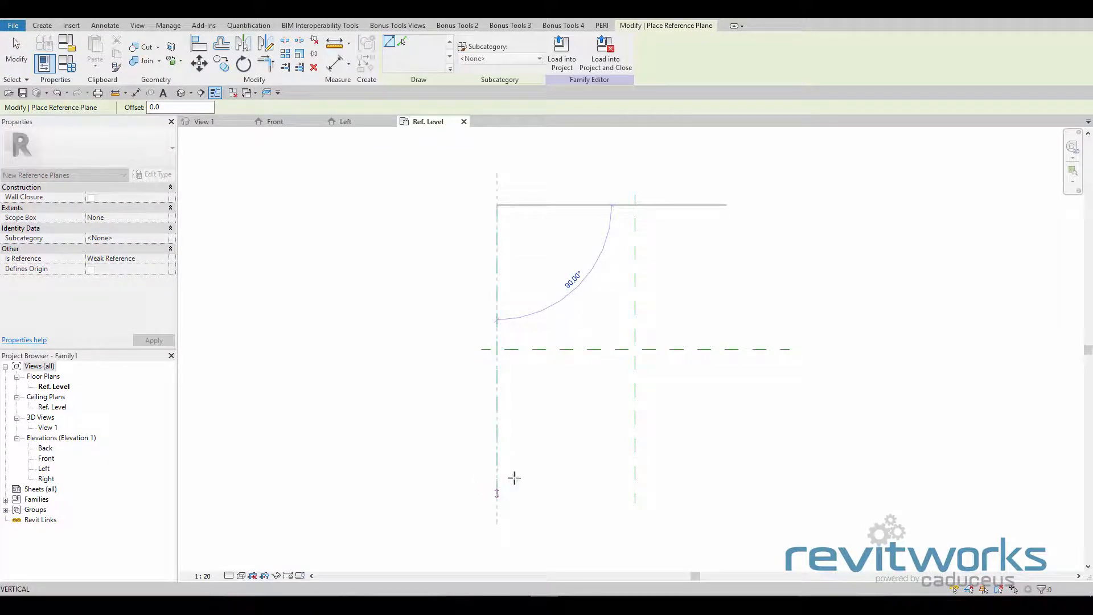
pyautogui.click(761, 212)
pyautogui.click(761, 508)
# Draw horizontal reference planes about 1391 mm above and about 1509 mm below the horizontal centre plane
pyautogui.click(445, 242)
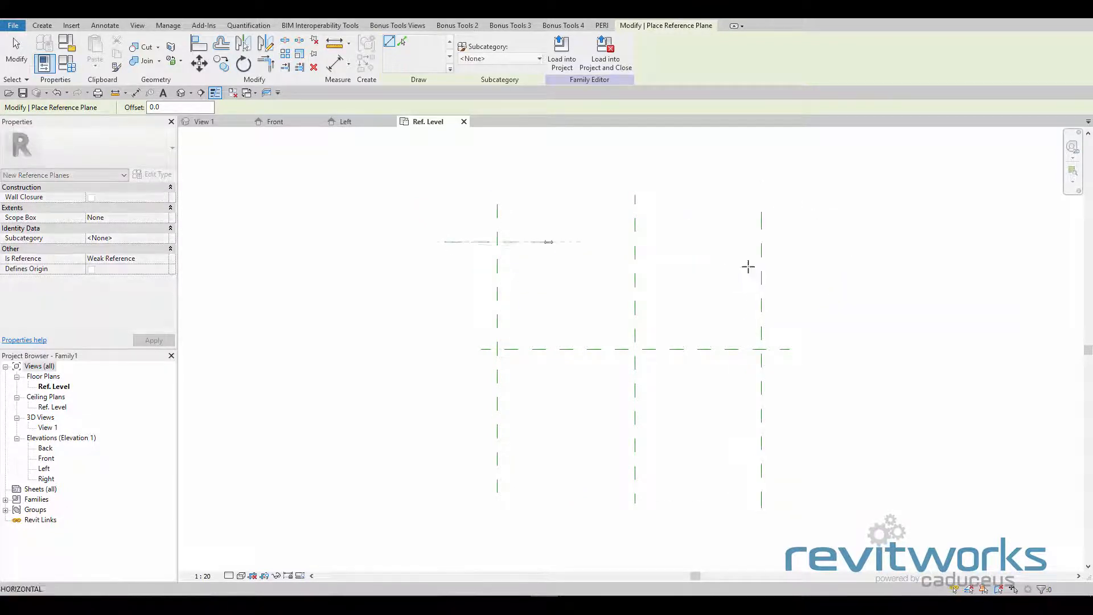
pyautogui.click(840, 242)
pyautogui.click(445, 465)
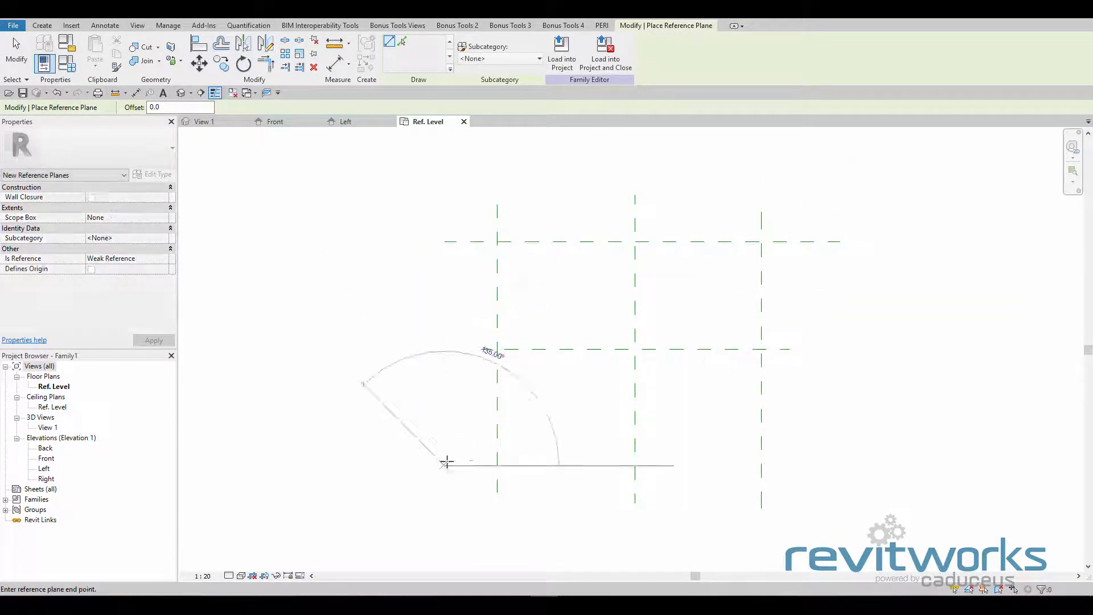
pyautogui.click(807, 465)
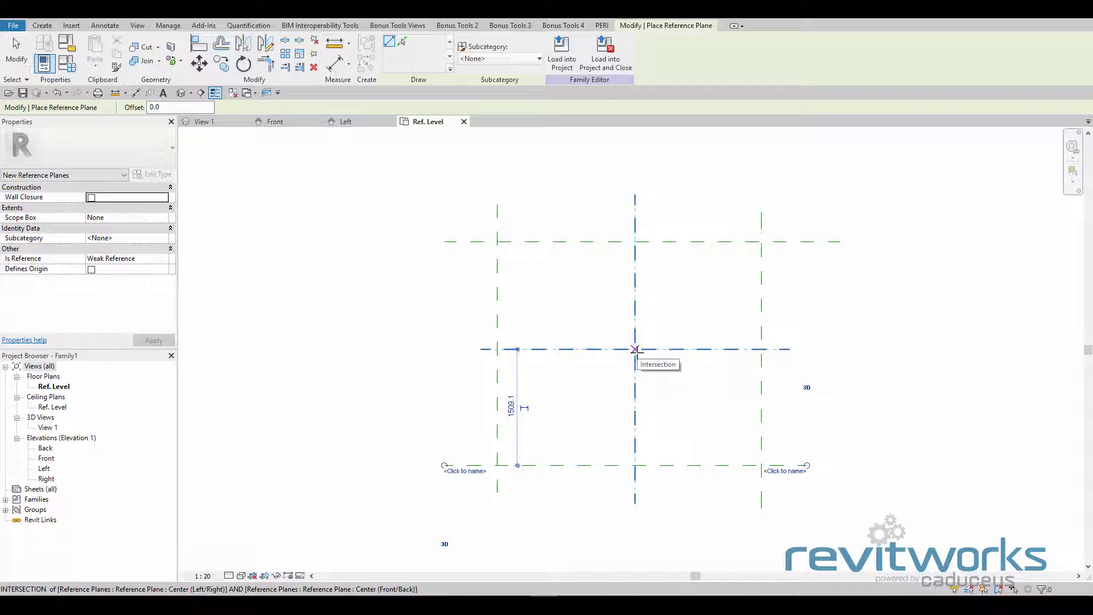
# Add an aligned dimension string across the three vertical reference planes and constrain its segments as equal
pyautogui.click(105, 29)
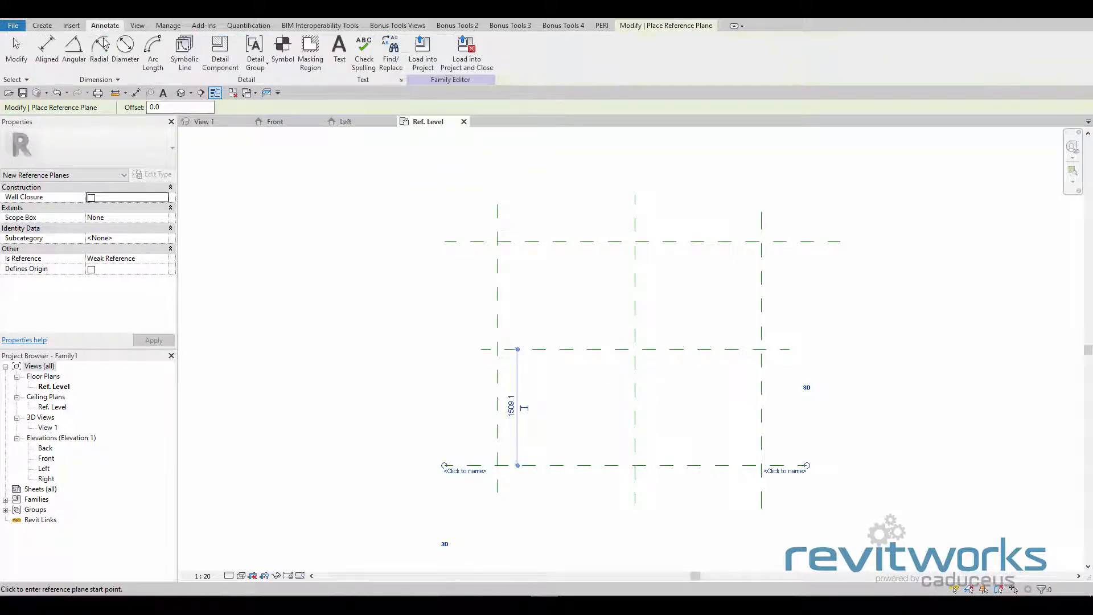
pyautogui.click(37, 55)
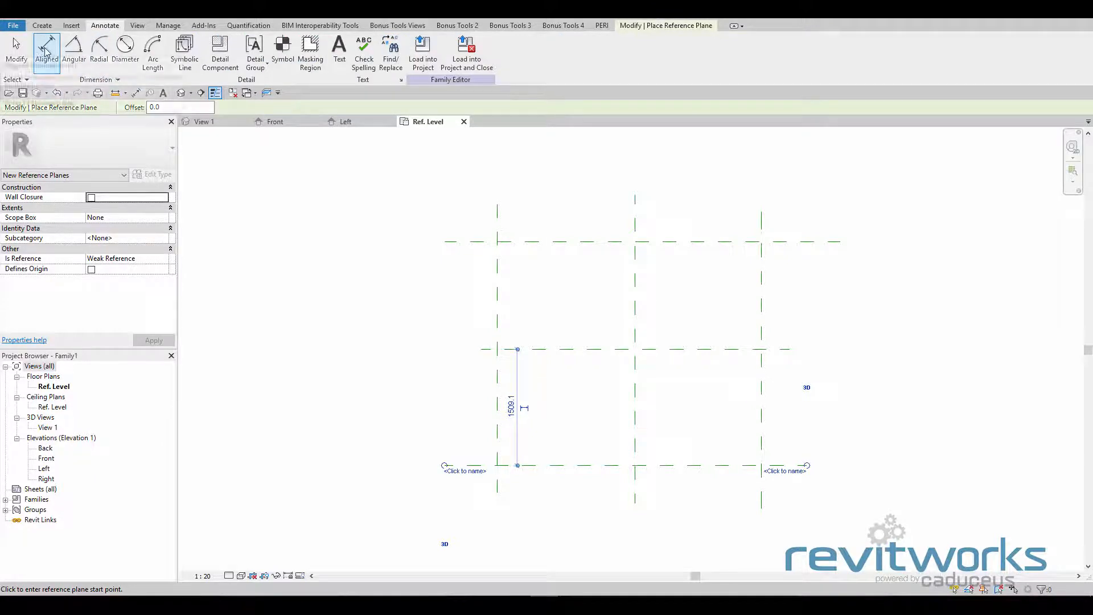
pyautogui.click(635, 228)
pyautogui.click(761, 229)
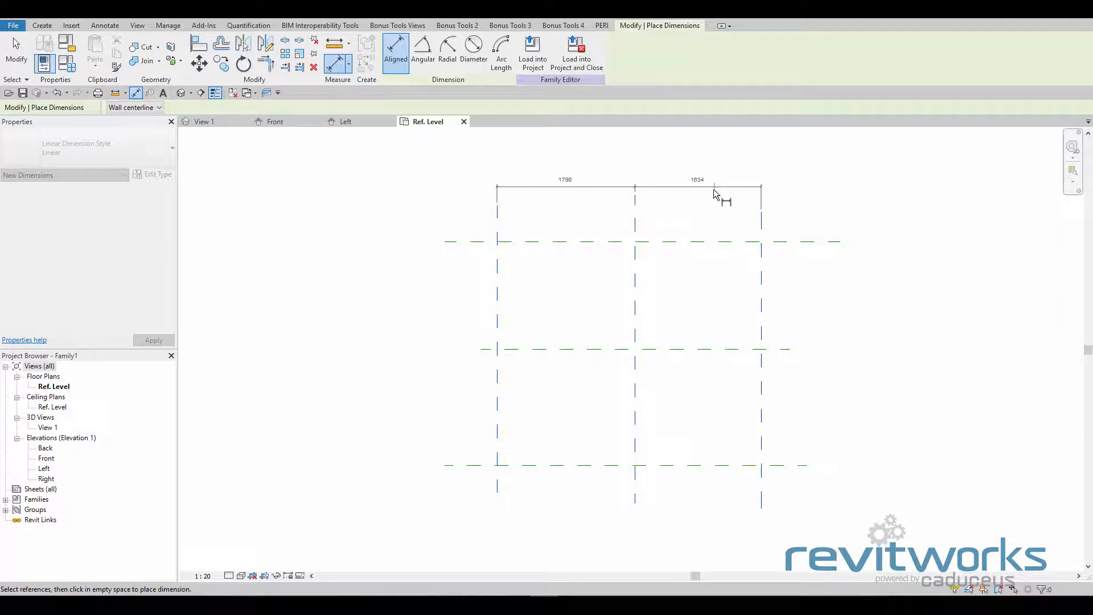
pyautogui.click(706, 188)
pyautogui.click(635, 167)
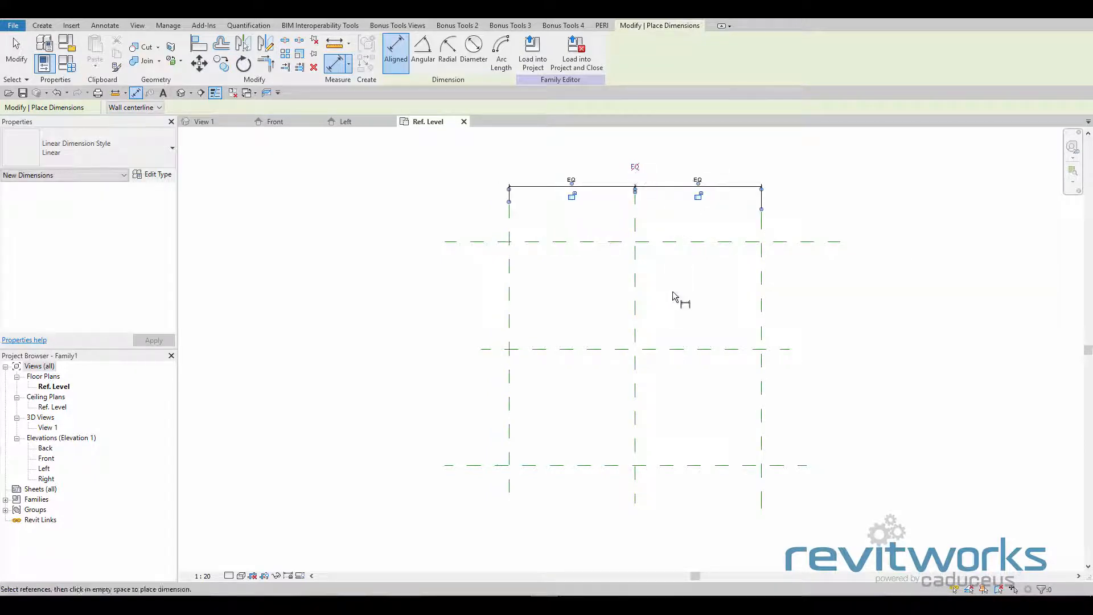
# Add an aligned dimension string across the three horizontal reference planes and constrain its segments as equal
pyautogui.click(798, 242)
pyautogui.click(794, 349)
pyautogui.click(786, 465)
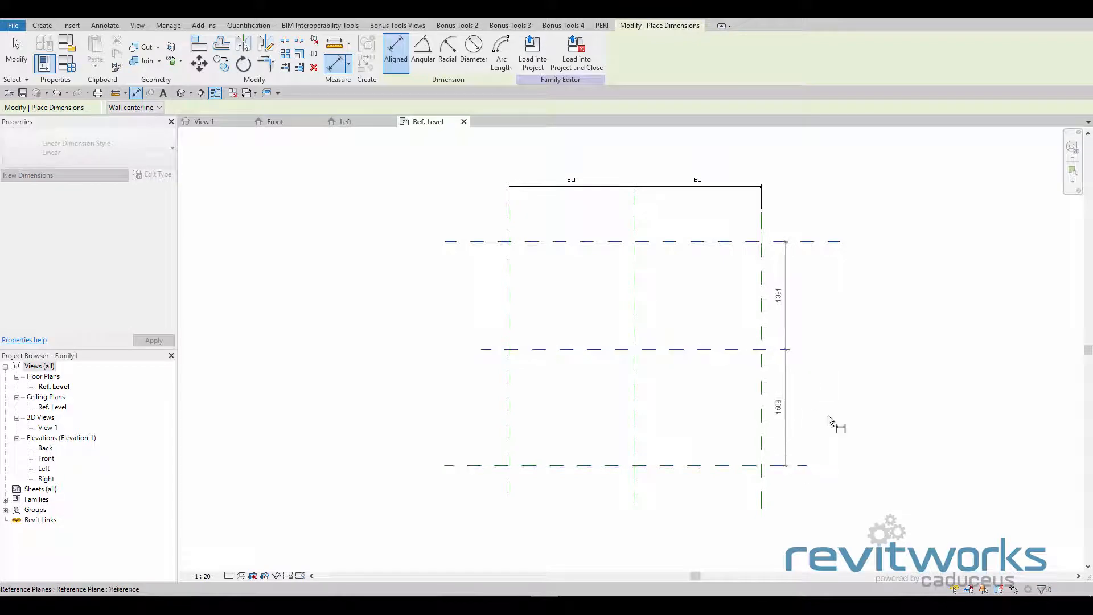
pyautogui.click(832, 398)
pyautogui.click(848, 355)
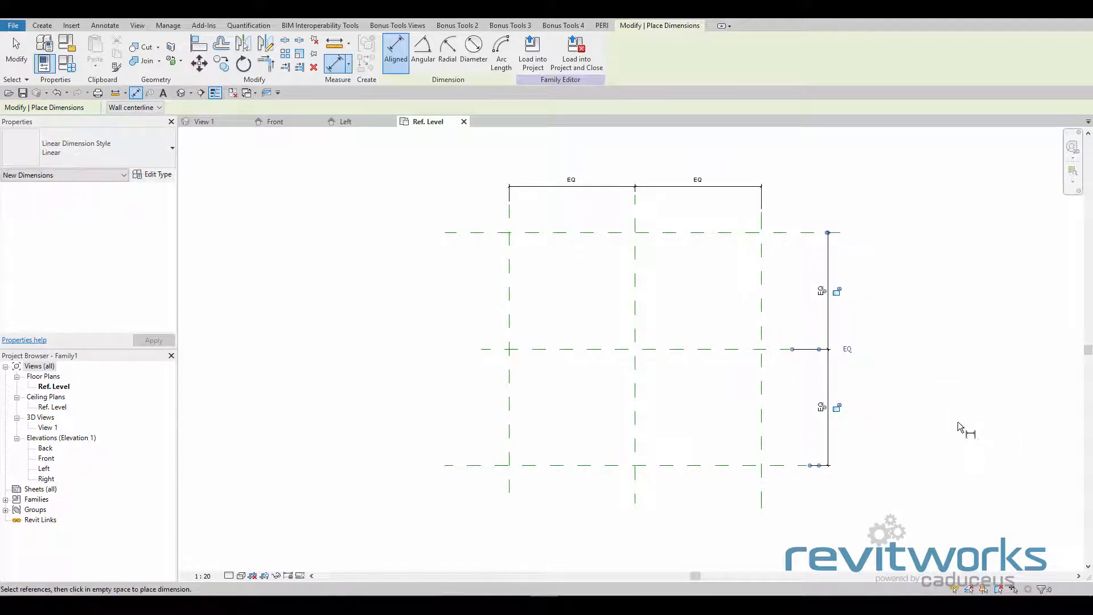
# Add an overall aligned dimension between the two outer vertical reference planes, above the equality string
pyautogui.scroll(-1, 808, 311)
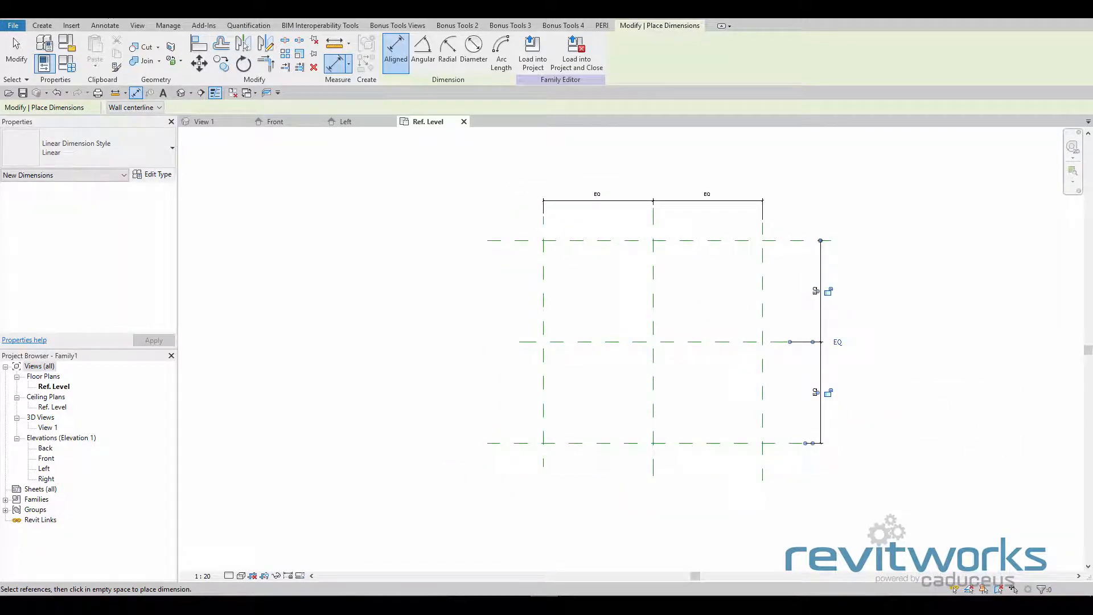
pyautogui.click(105, 26)
pyautogui.click(46, 51)
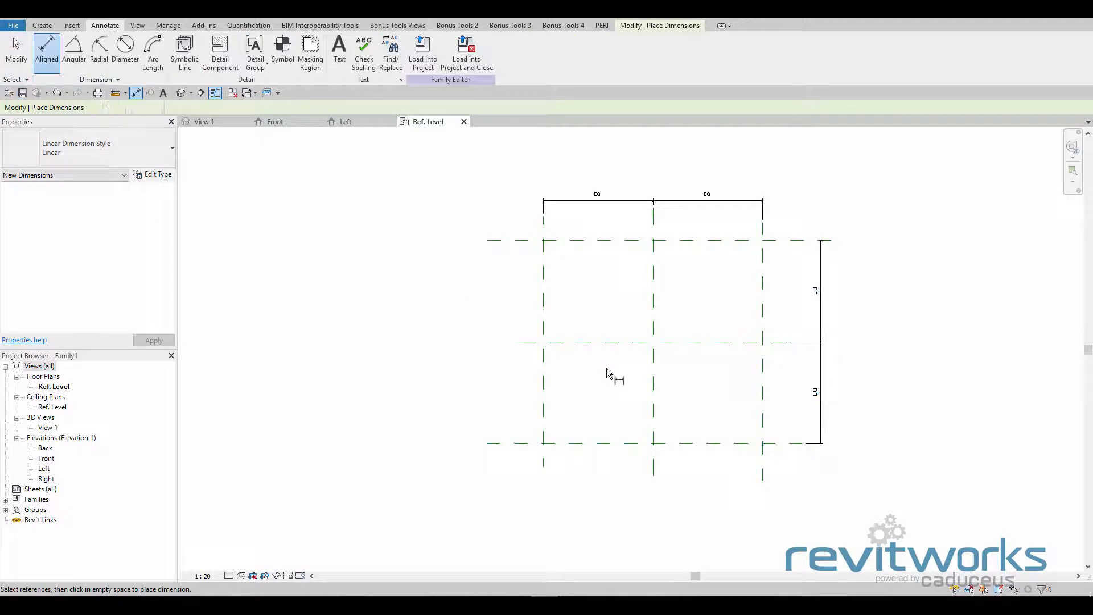
pyautogui.click(544, 310)
pyautogui.click(763, 288)
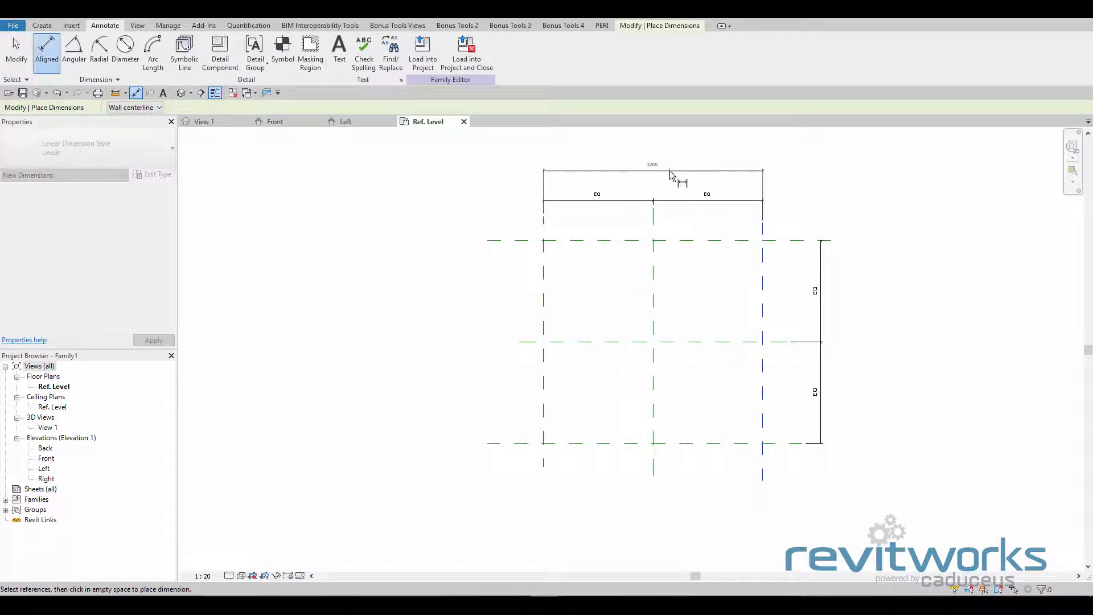
pyautogui.click(675, 171)
# Add an overall aligned dimension between the two outer horizontal reference planes, outside the equality string
pyautogui.click(789, 240)
pyautogui.click(795, 443)
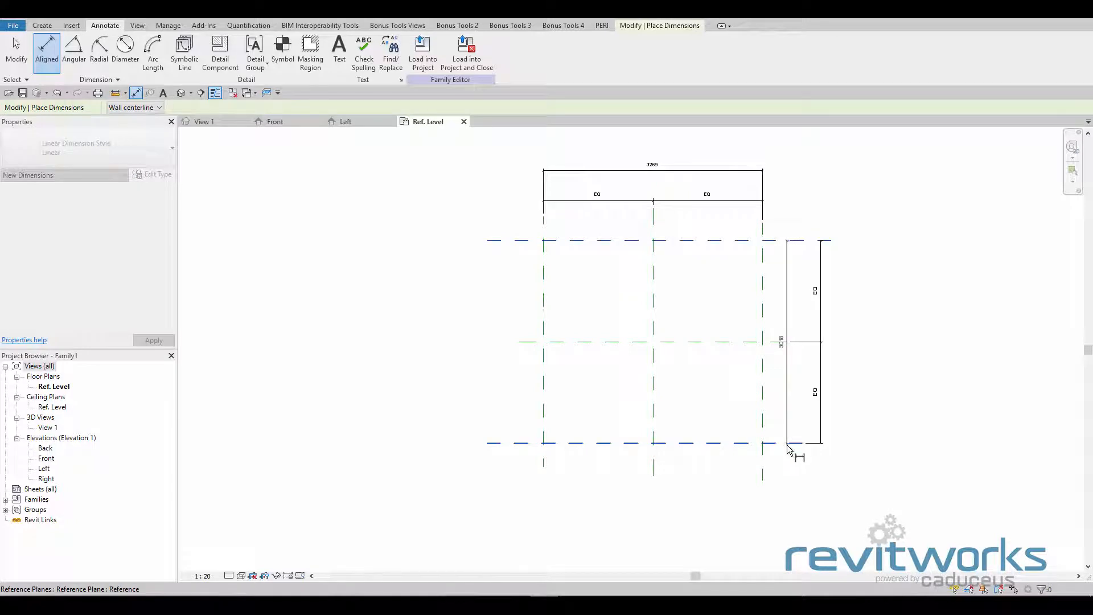
pyautogui.click(853, 392)
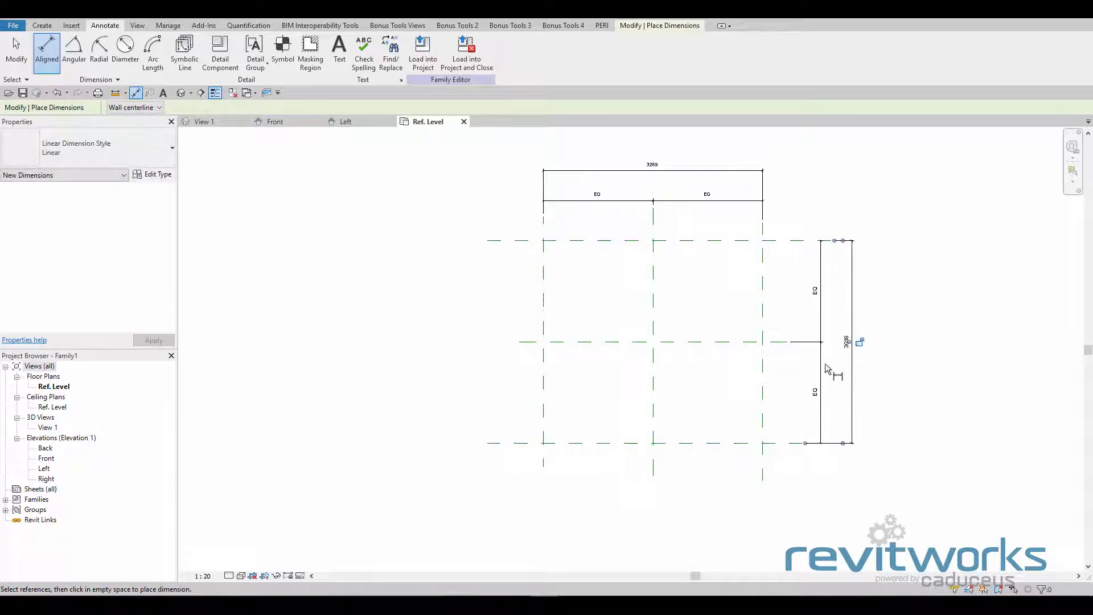
pyautogui.rightClick(436, 204)
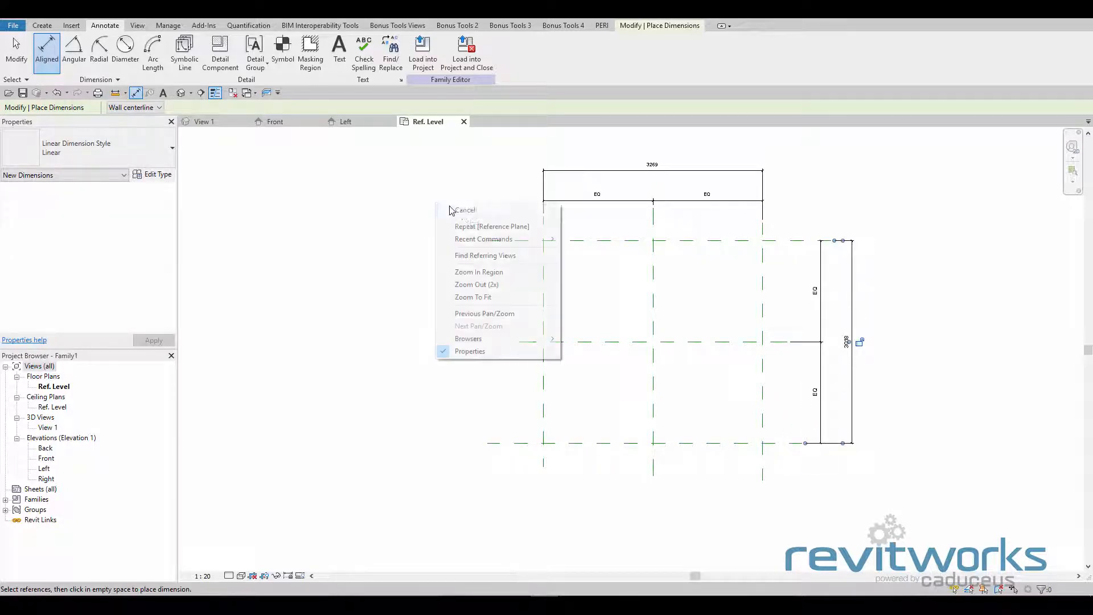
pyautogui.click(456, 209)
pyautogui.rightClick(438, 212)
pyautogui.click(463, 218)
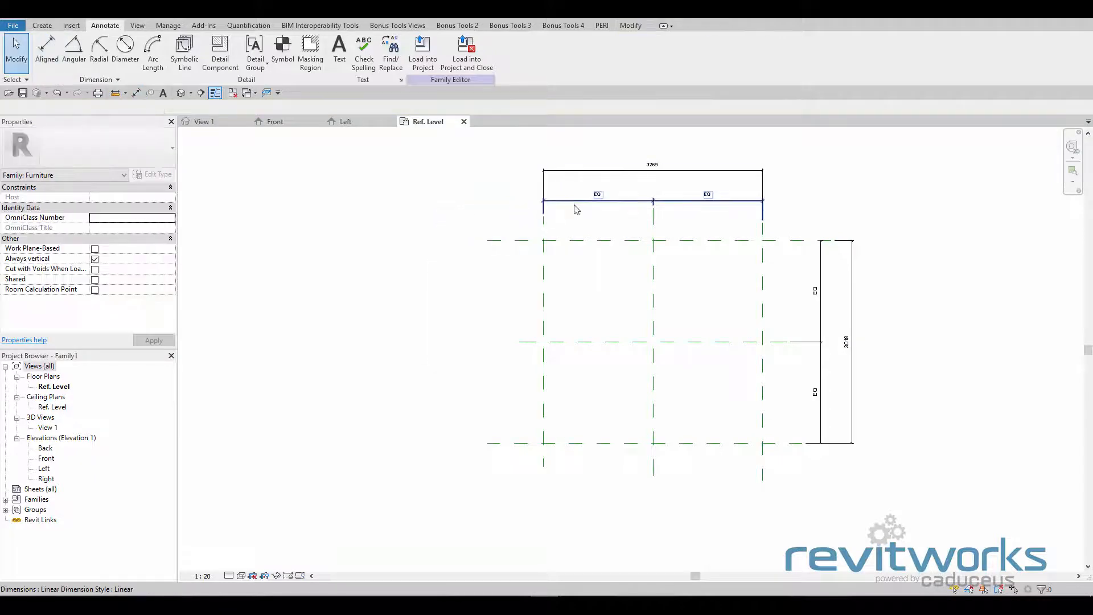
# Label the overall dimension between the outer vertical planes with a new type family parameter named Length
pyautogui.click(644, 178)
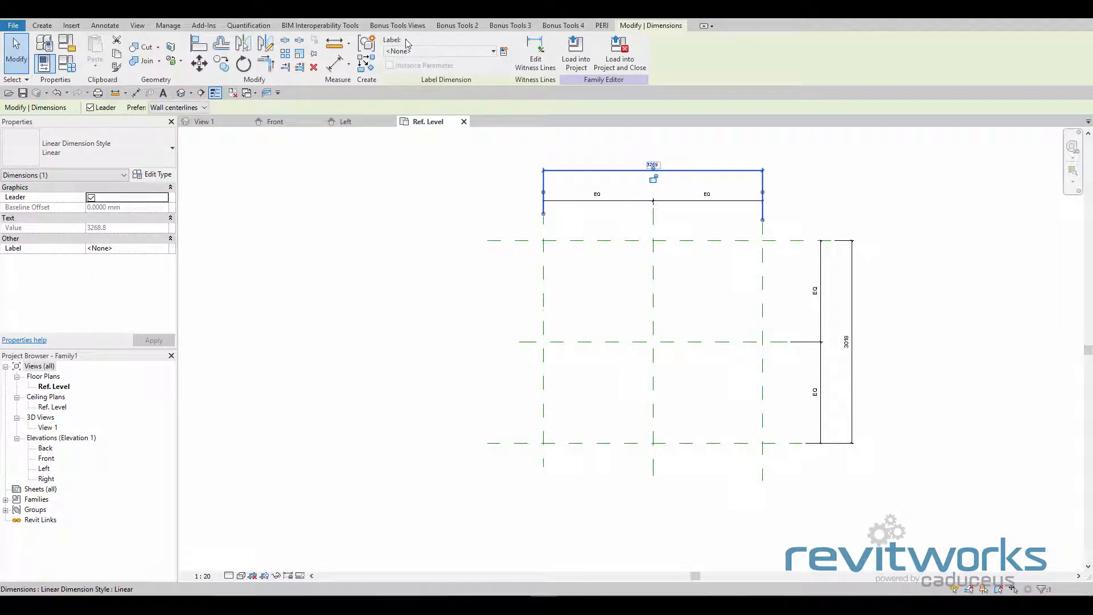
pyautogui.click(494, 51)
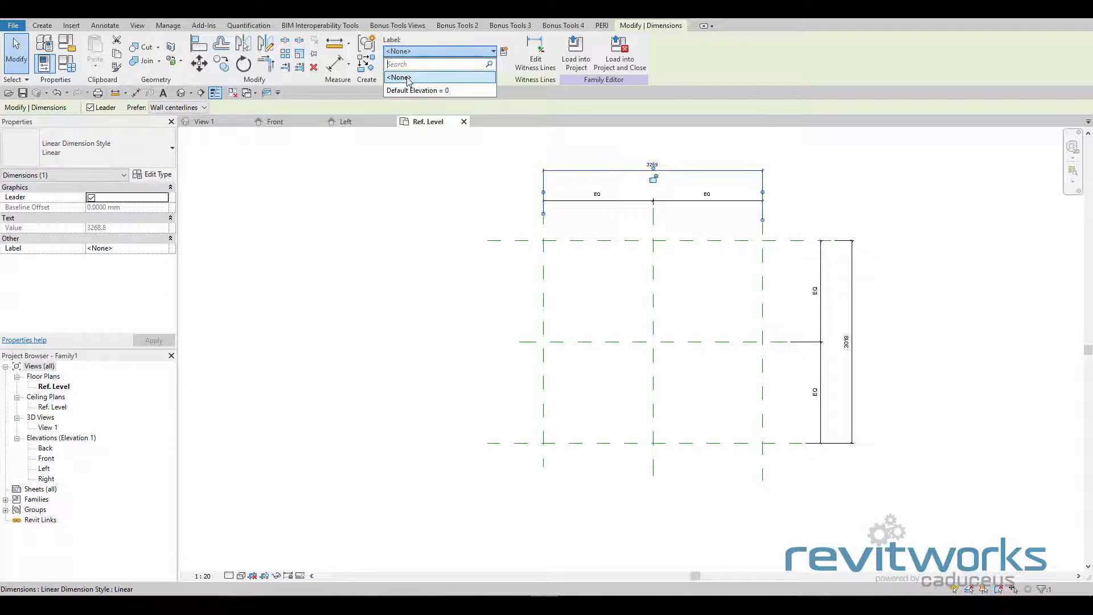
pyautogui.click(505, 52)
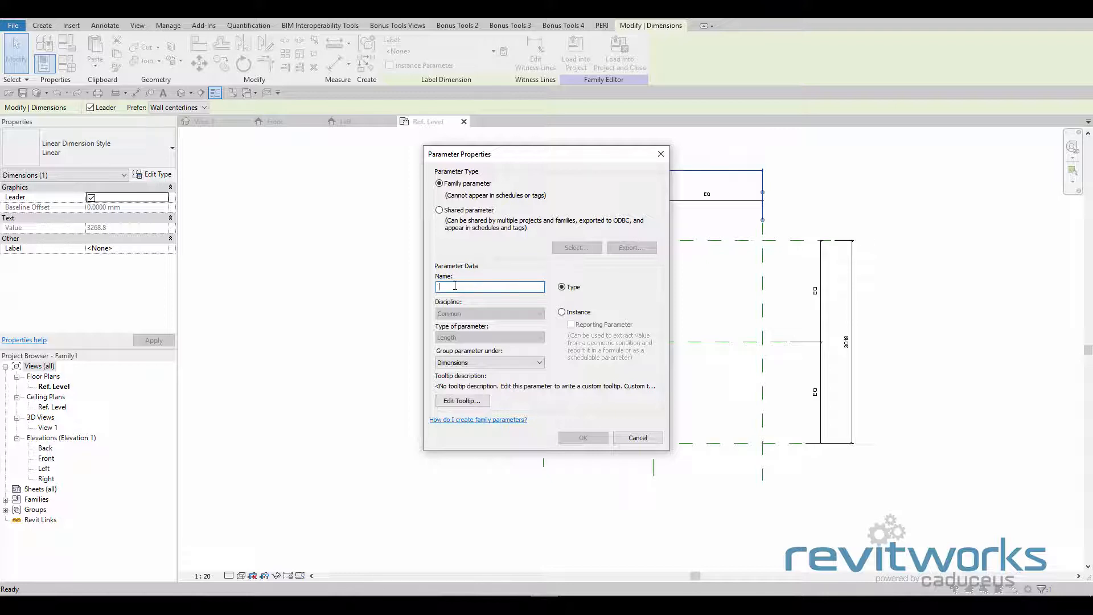
pyautogui.write('L')
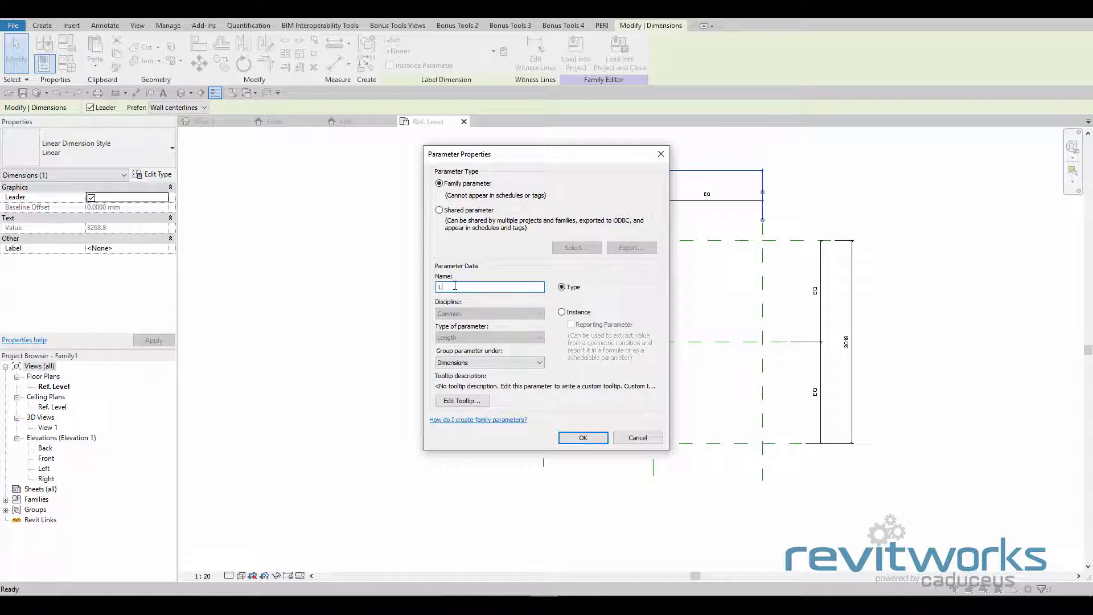
pyautogui.write('ength')
pyautogui.click(583, 437)
pyautogui.click(878, 360)
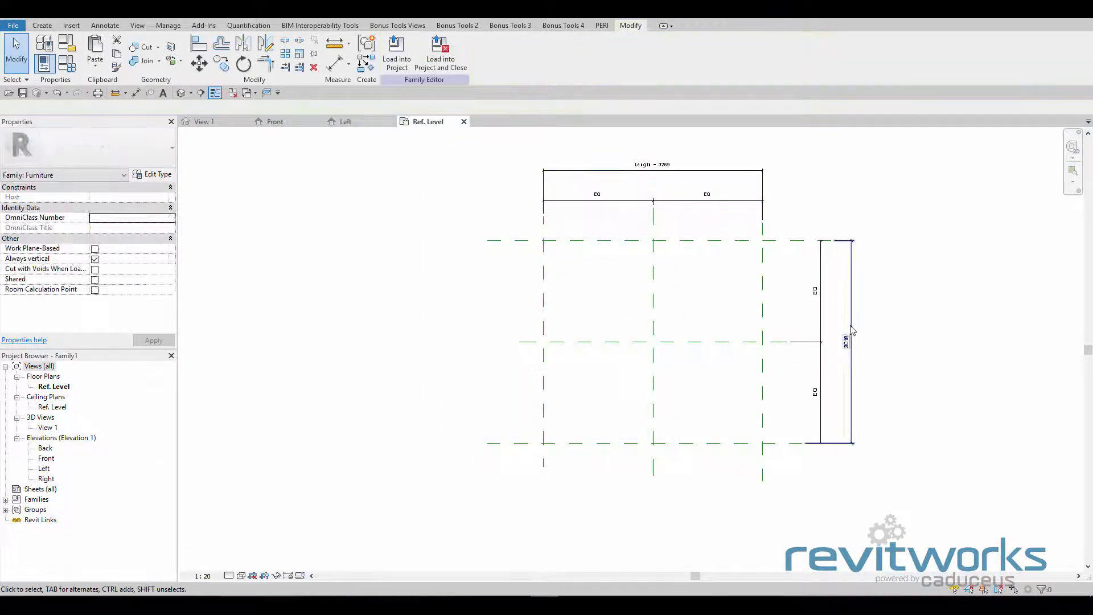
# Label the overall dimension between the outer horizontal reference planes with a new type family parameter named Width
pyautogui.click(852, 331)
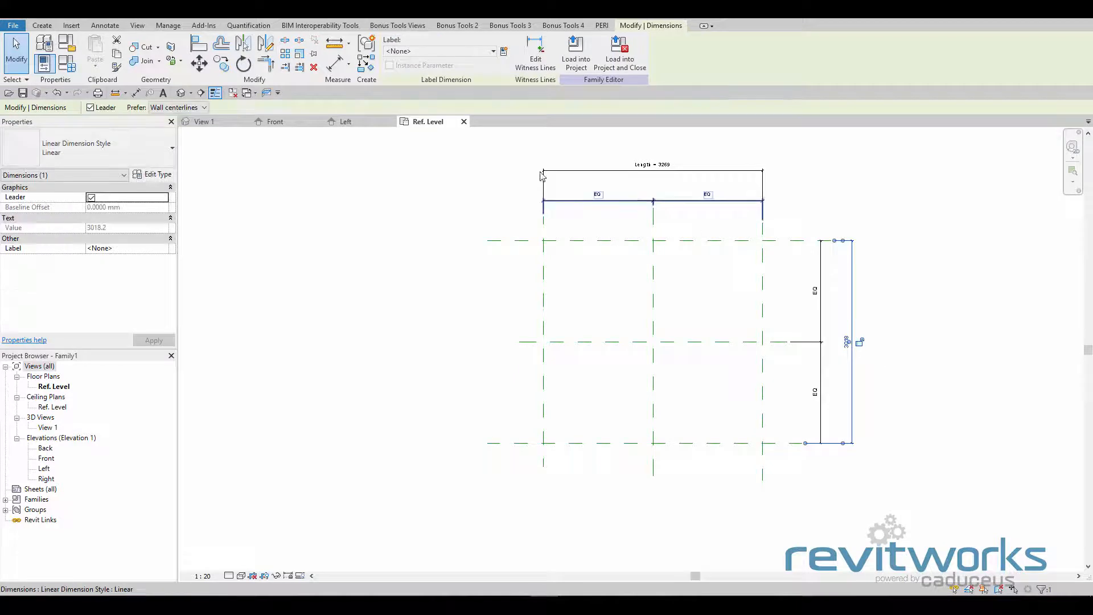
pyautogui.click(504, 52)
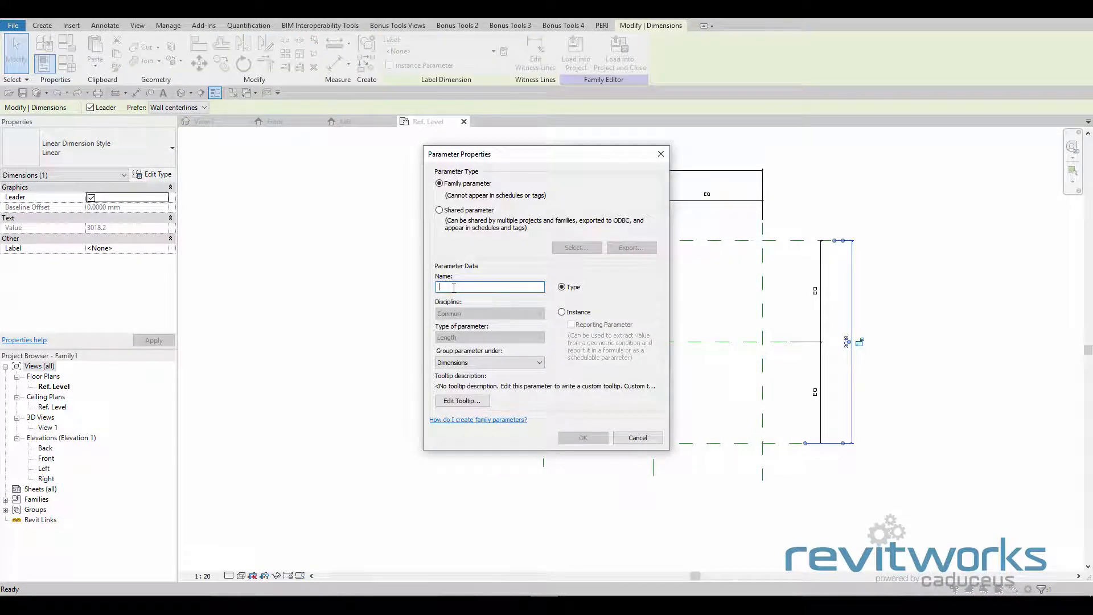
pyautogui.write('Width')
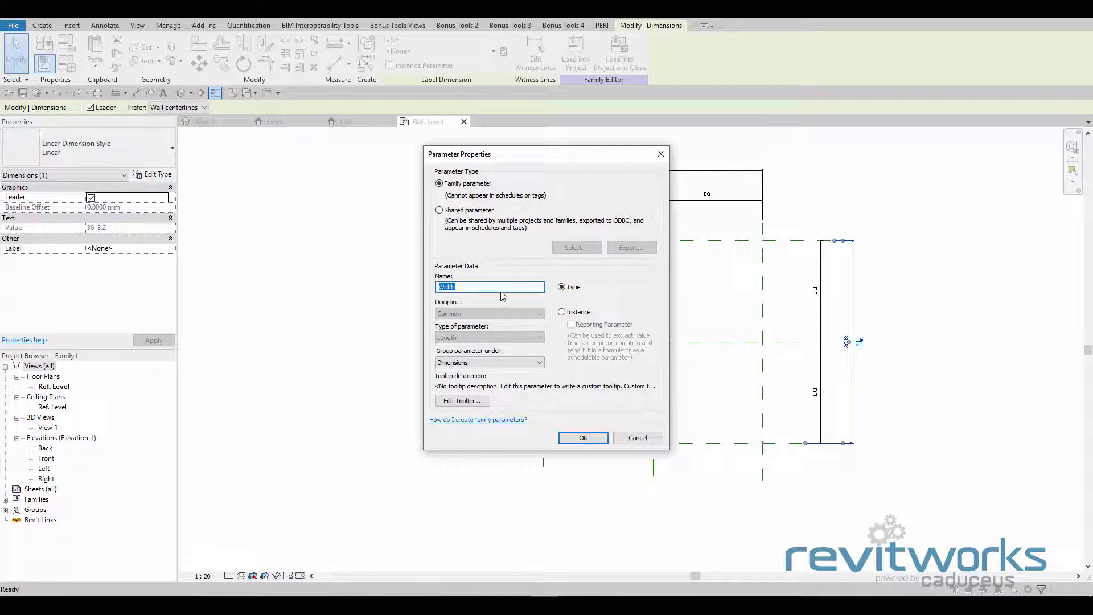
pyautogui.click(469, 289)
pyautogui.doubleClick(455, 287)
pyautogui.click(582, 438)
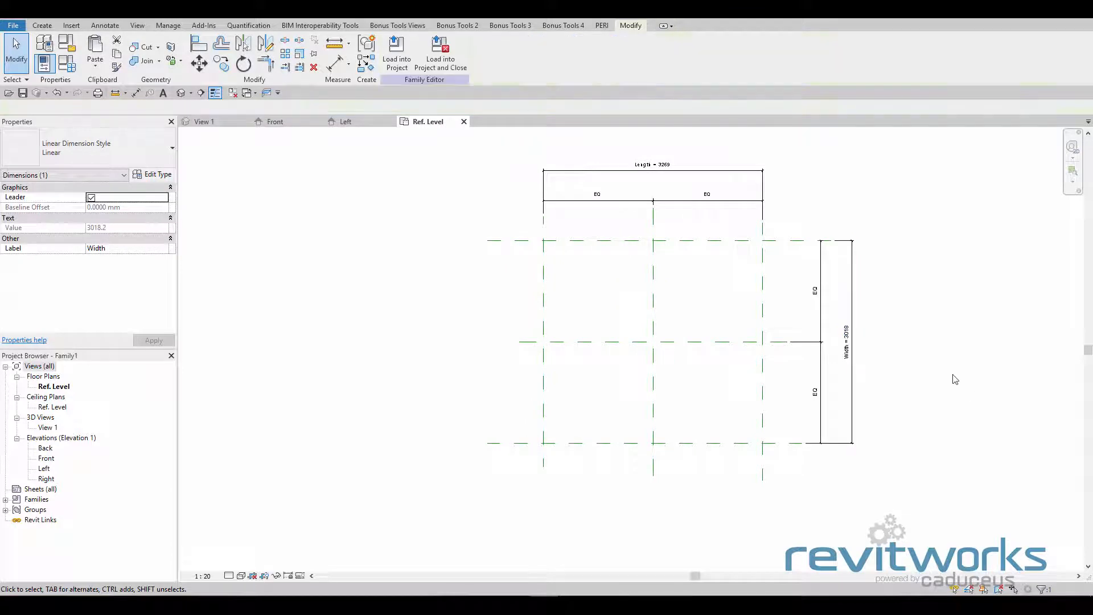
# Flex the model by moving the left outer vertical reference plane outward until Length is 4000 mm
pyautogui.moveTo(679, 292); pyautogui.dragTo(632, 324, button='middle')
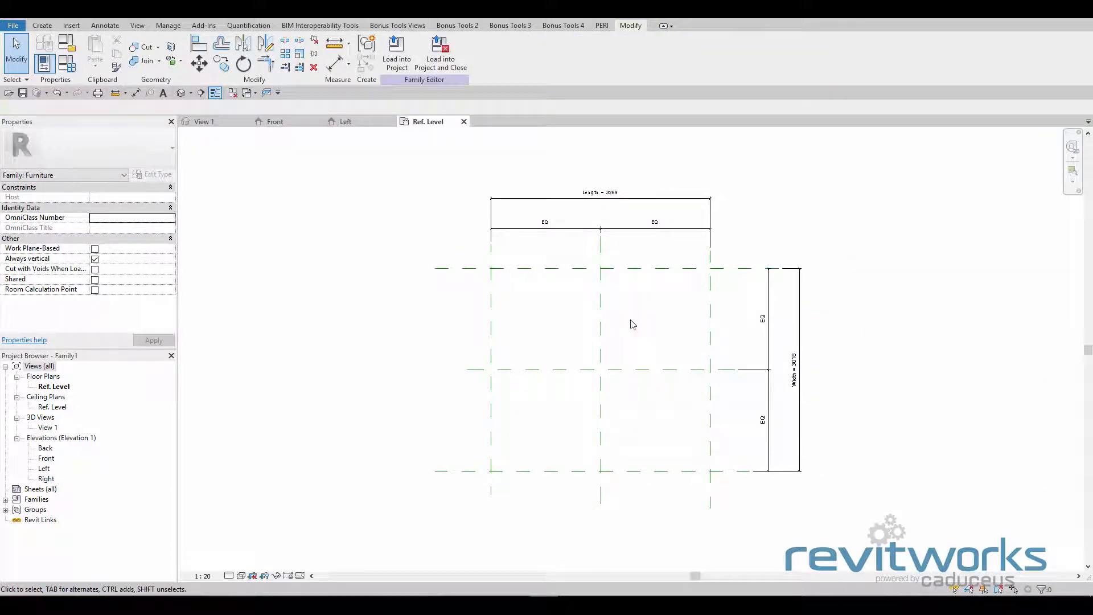
pyautogui.click(492, 329)
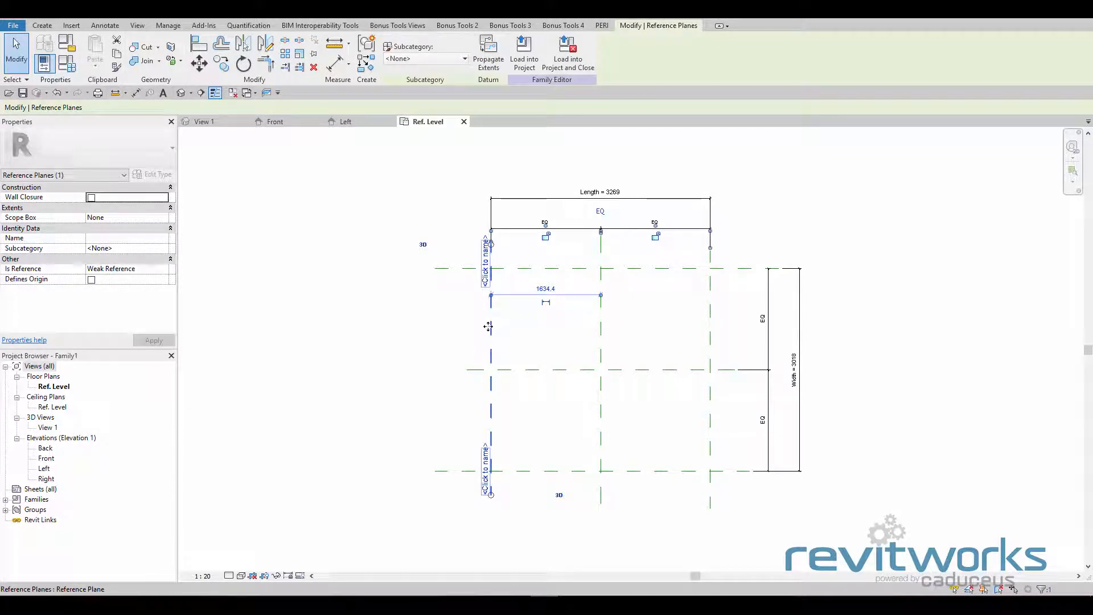
pyautogui.moveTo(488, 326)
pyautogui.mouseDown()
pyautogui.moveTo(414, 321)
pyautogui.moveTo(511, 324)
pyautogui.moveTo(491, 328)
pyautogui.mouseUp()
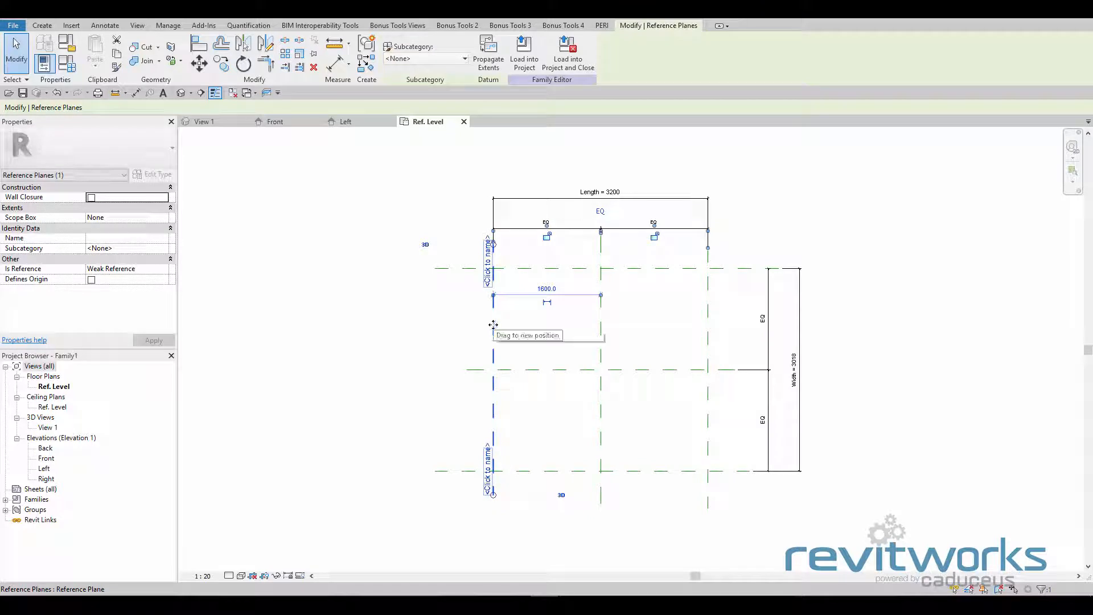
pyautogui.moveTo(493, 326); pyautogui.dragTo(467, 325)
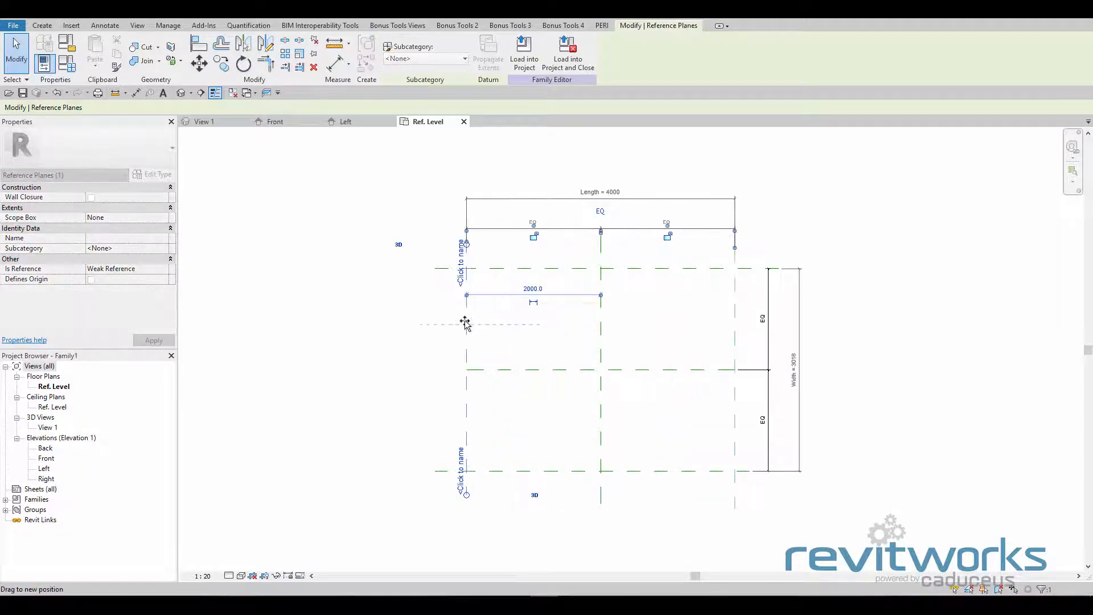
pyautogui.click(563, 307)
# Flex the model by moving the upper horizontal reference plane inward until Width is 2200 mm
pyautogui.click(552, 283)
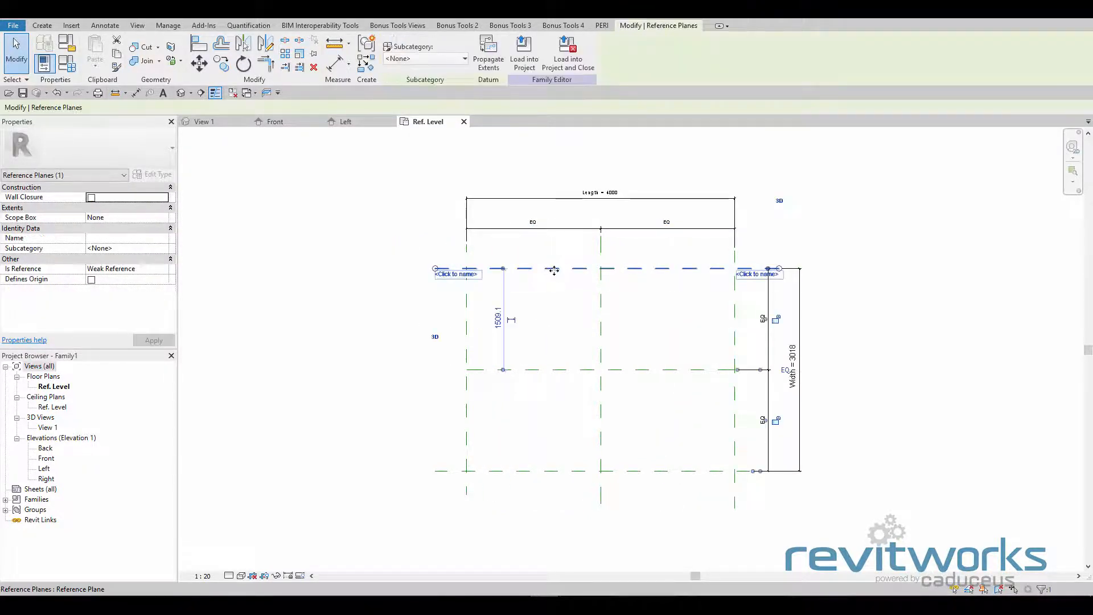
pyautogui.moveTo(553, 269); pyautogui.dragTo(571, 295)
pyautogui.click(812, 242)
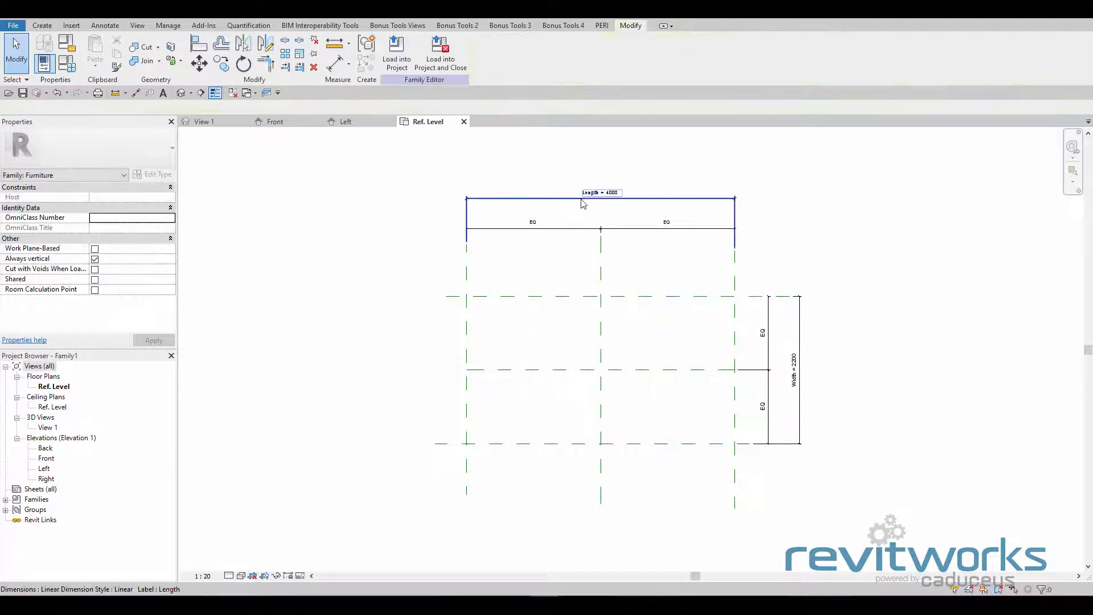
# Set the Length dimension between the outer vertical reference planes to 3000 mm
pyautogui.scroll(3, 592, 197)
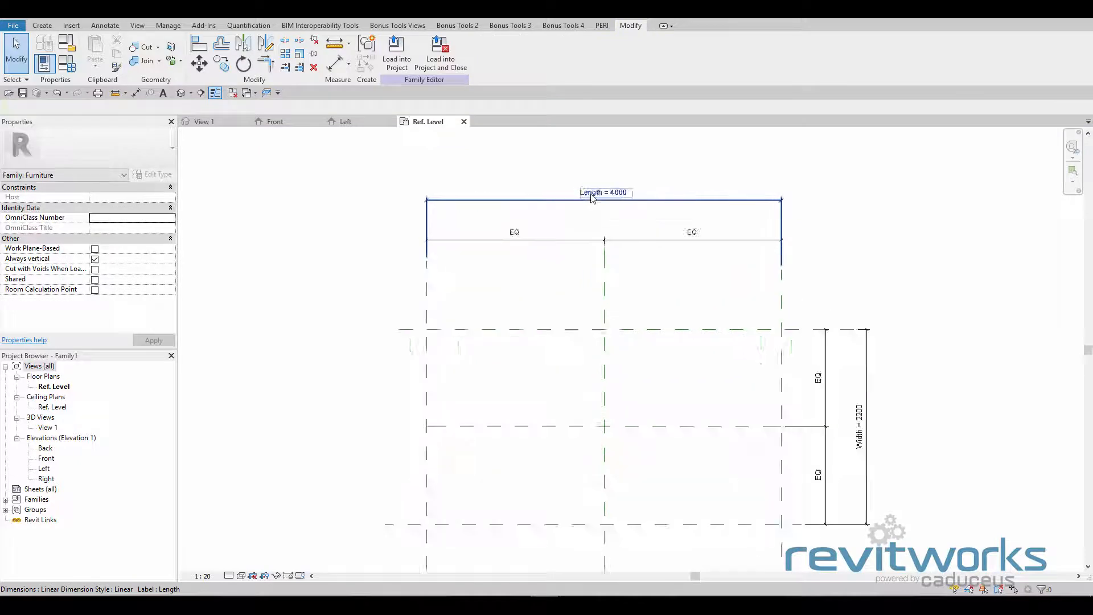
pyautogui.click(674, 203)
pyautogui.scroll(3, 596, 204)
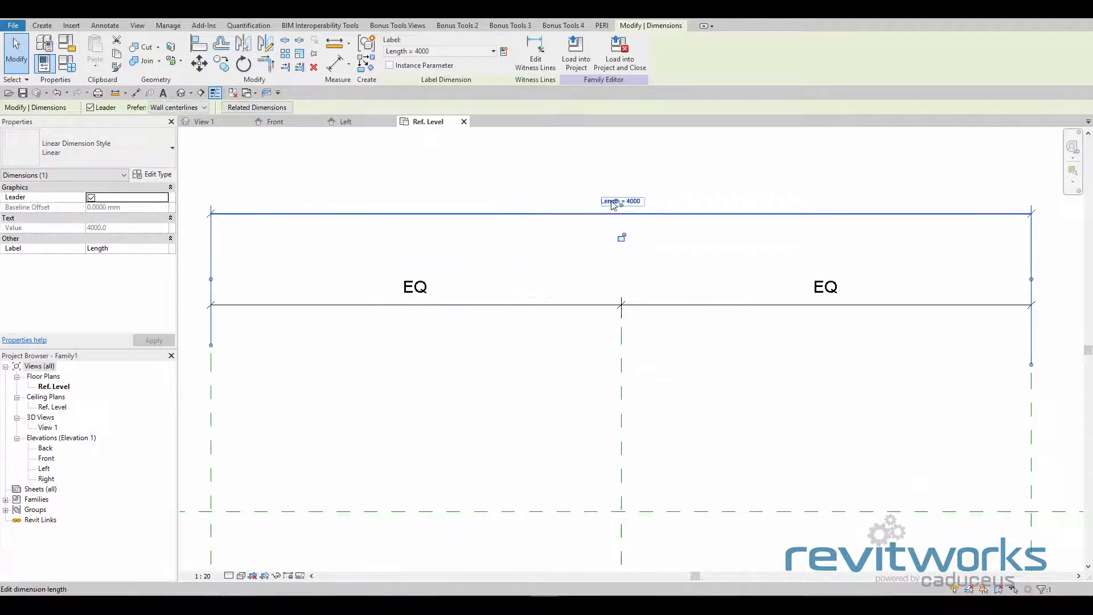
pyautogui.click(614, 202)
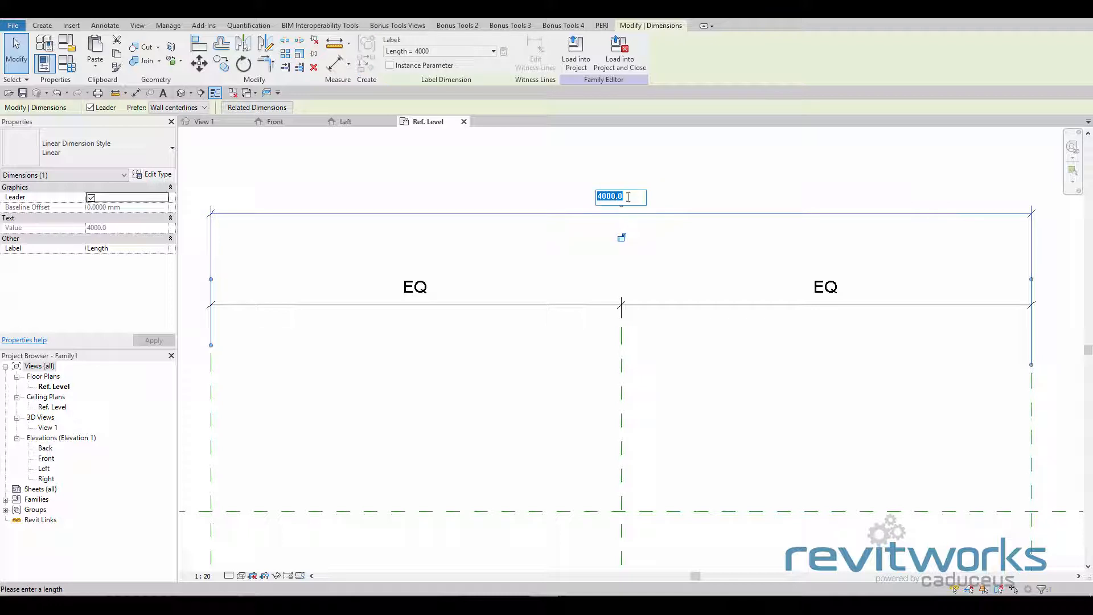
pyautogui.write('3')
pyautogui.press('Return')
# Set the Width dimension between the outer horizontal reference planes to 1500 mm
pyautogui.scroll(-3, 556, 347)
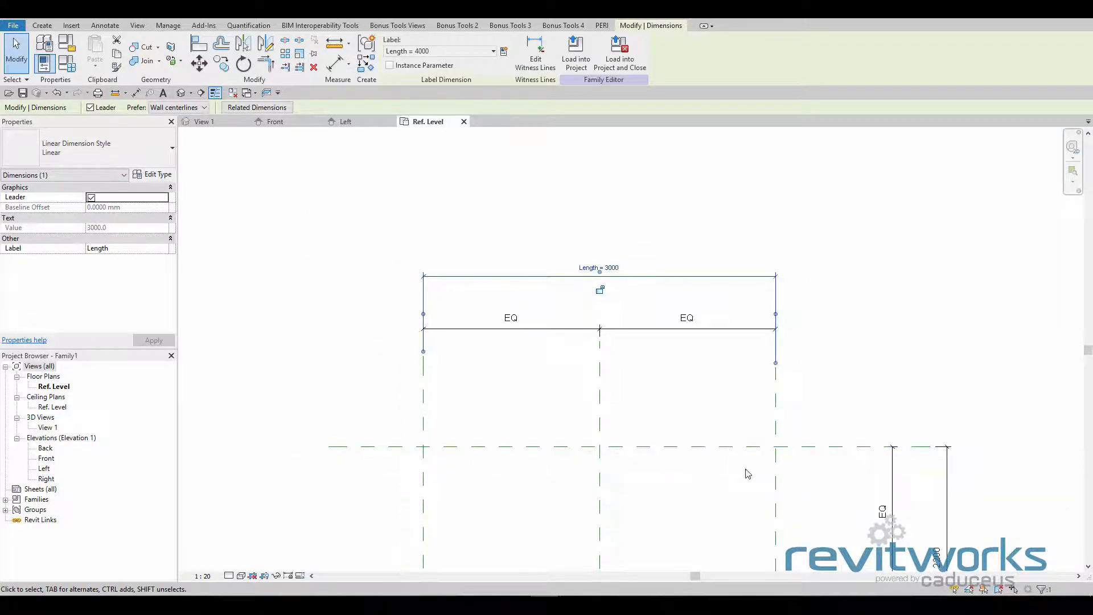
pyautogui.moveTo(725, 474); pyautogui.dragTo(720, 348, button='middle')
pyautogui.scroll(-1, 761, 383)
pyautogui.scroll(-1, 715, 367)
pyautogui.click(826, 393)
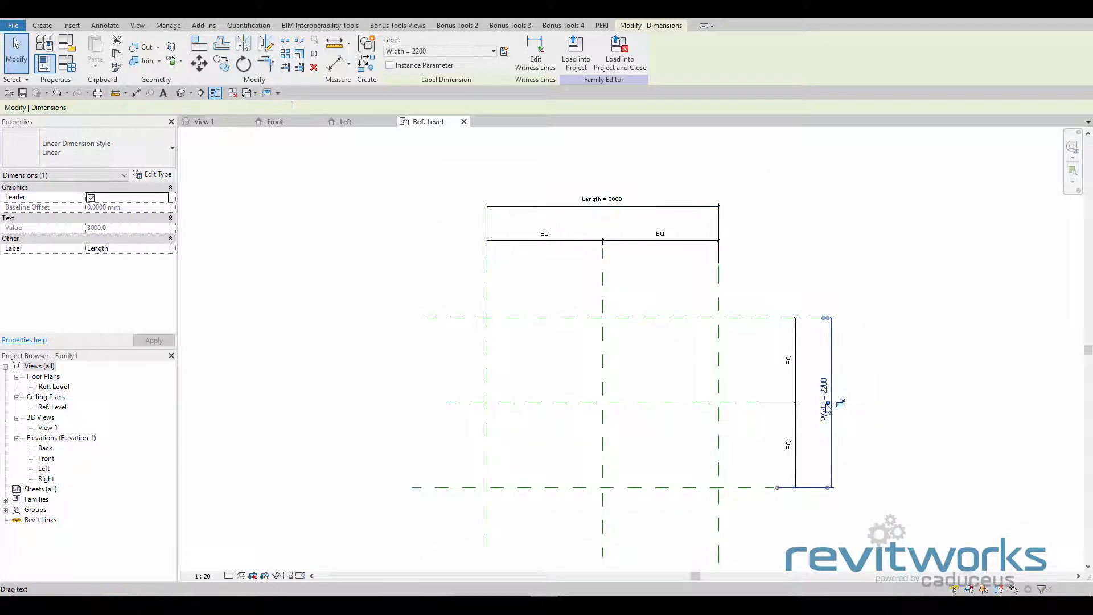
pyautogui.click(826, 393)
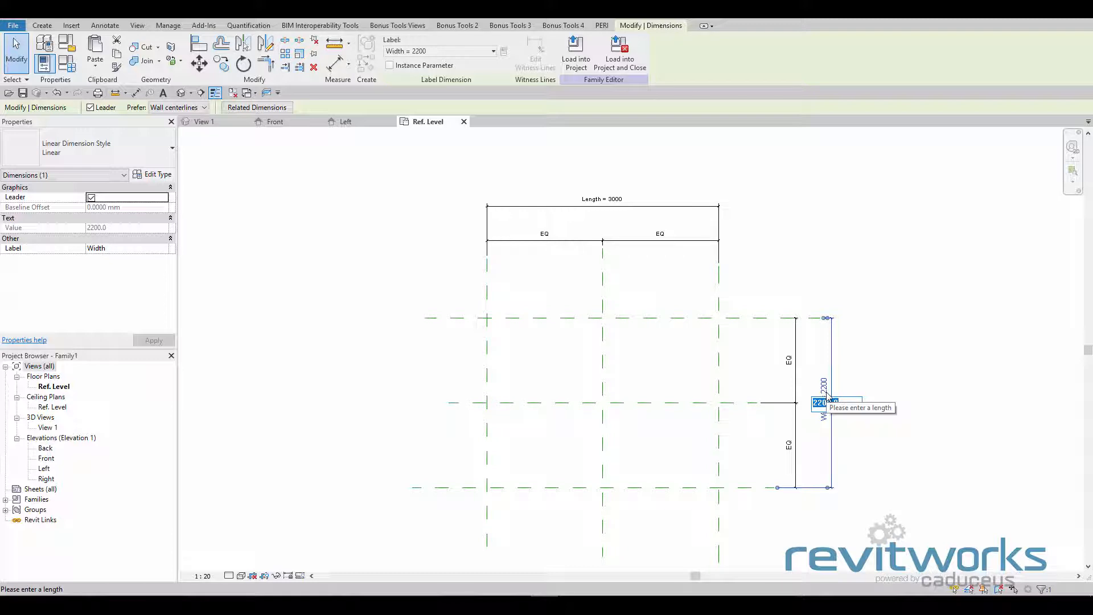
pyautogui.write('1500')
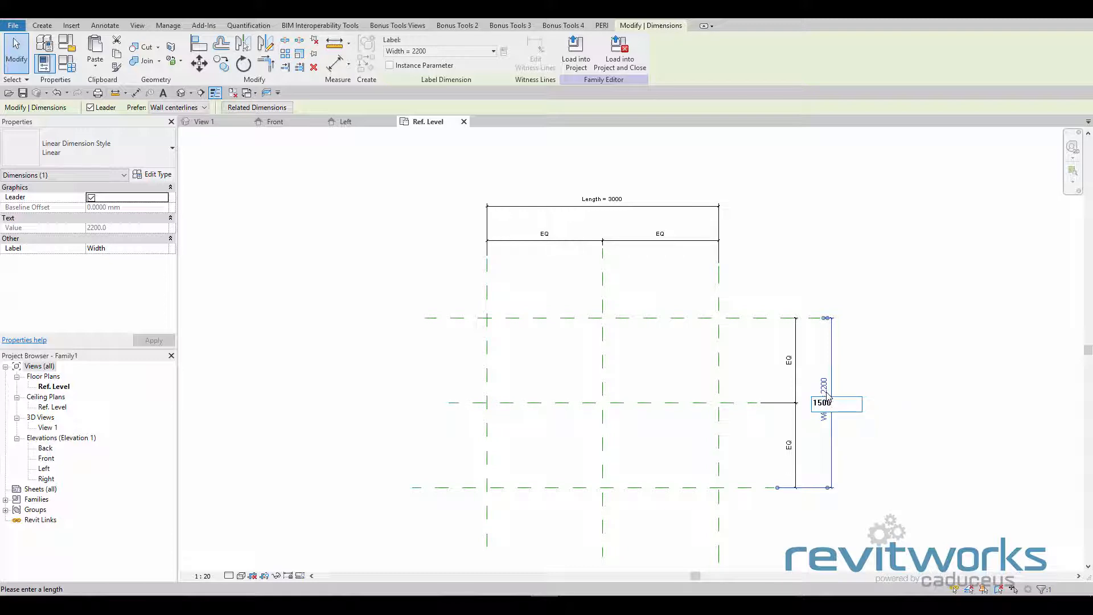
pyautogui.press('Return')
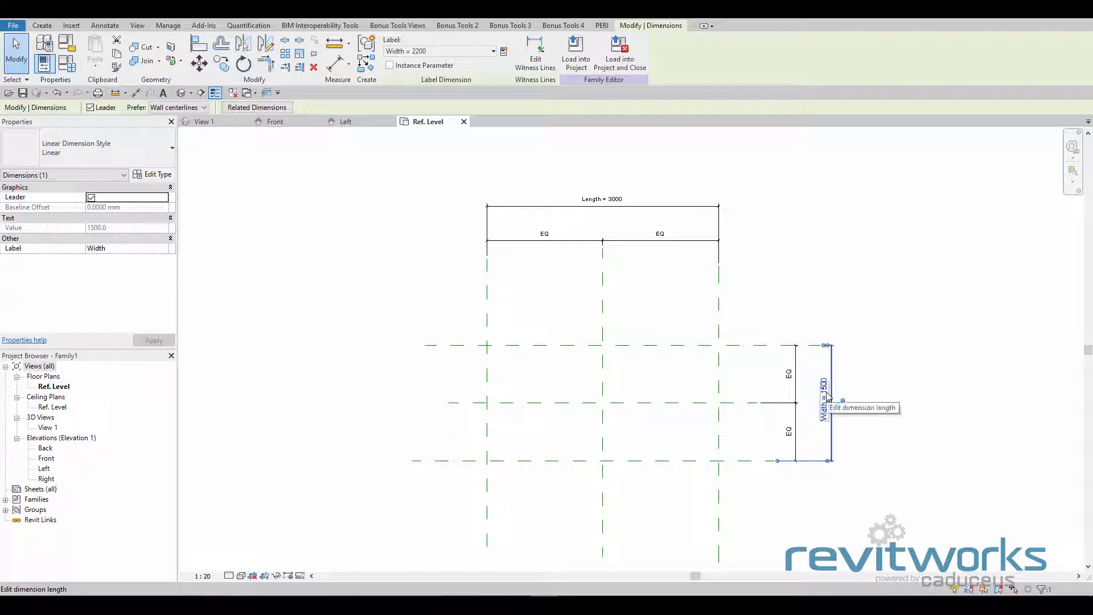
pyautogui.click(678, 509)
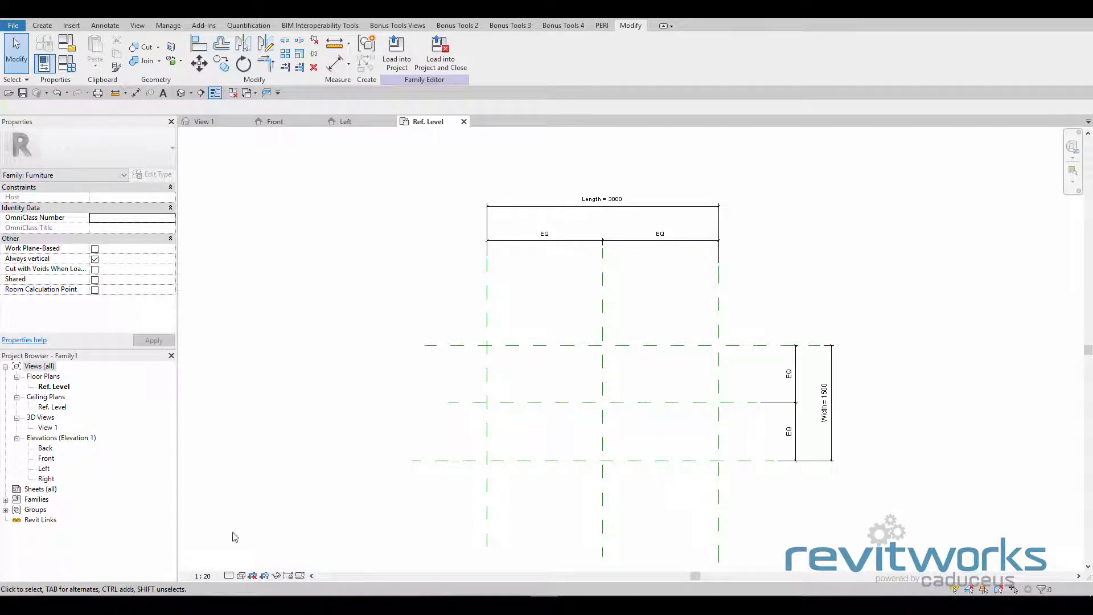
# Open the Front elevation and check which elements overlap along the Ref. Level line
pyautogui.doubleClick(46, 458)
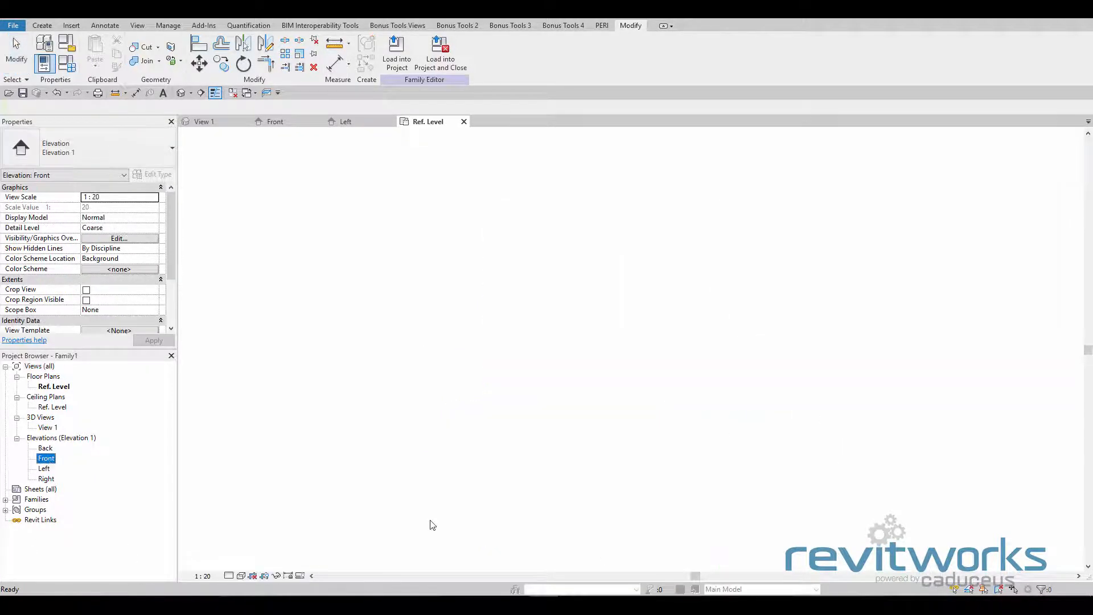
pyautogui.scroll(-1, 507, 440)
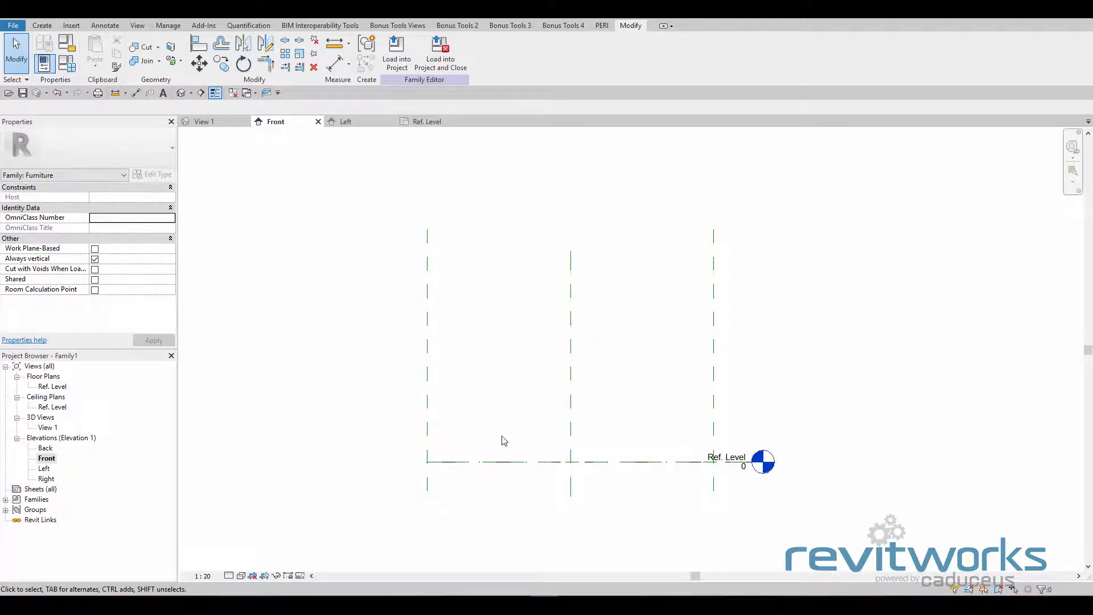
pyautogui.scroll(-1, 520, 405)
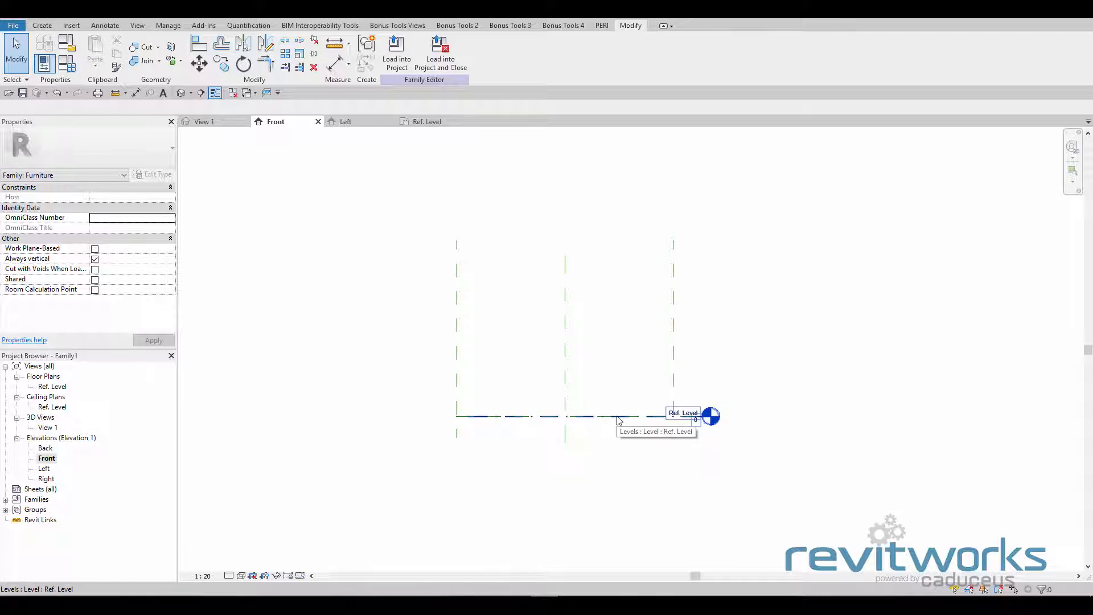
pyautogui.press('Tab')
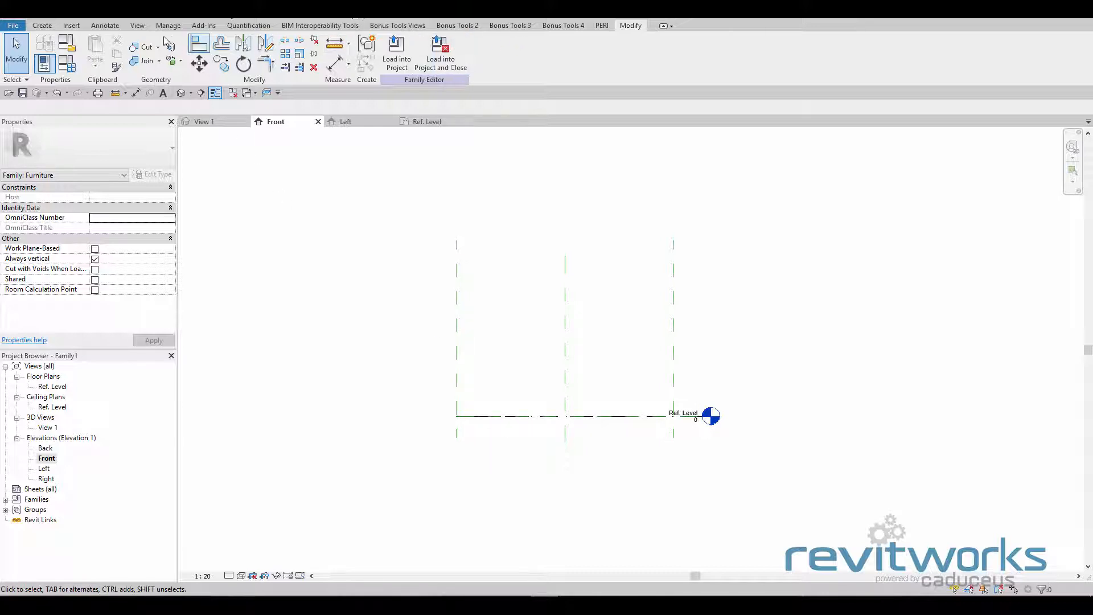
# Draw a horizontal reference plane across the three vertical planes, about 1588 mm above Ref. Level
pyautogui.click(42, 26)
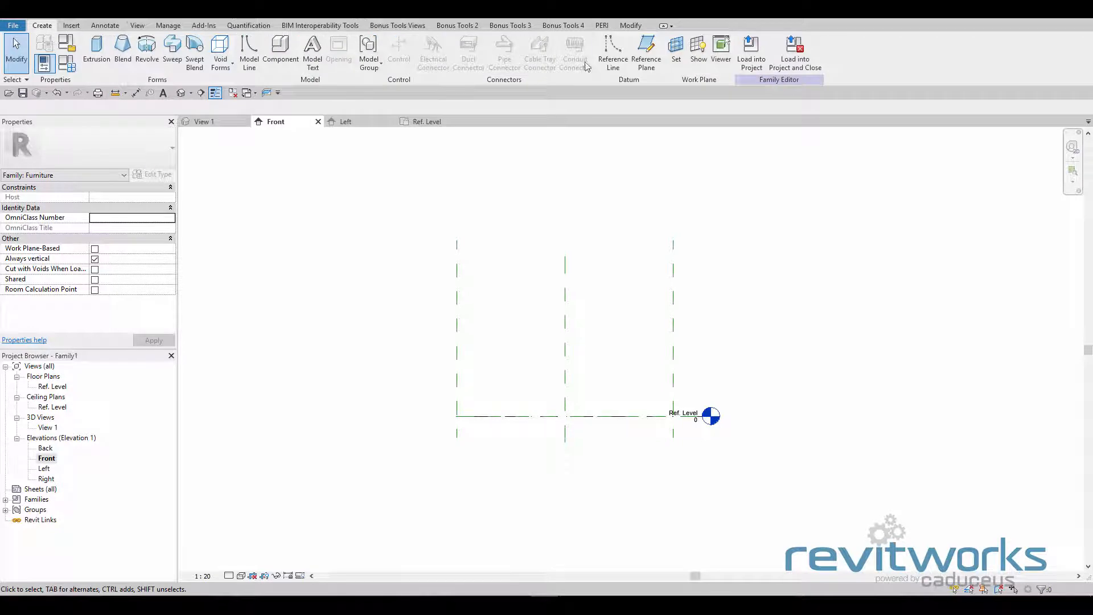
pyautogui.click(646, 65)
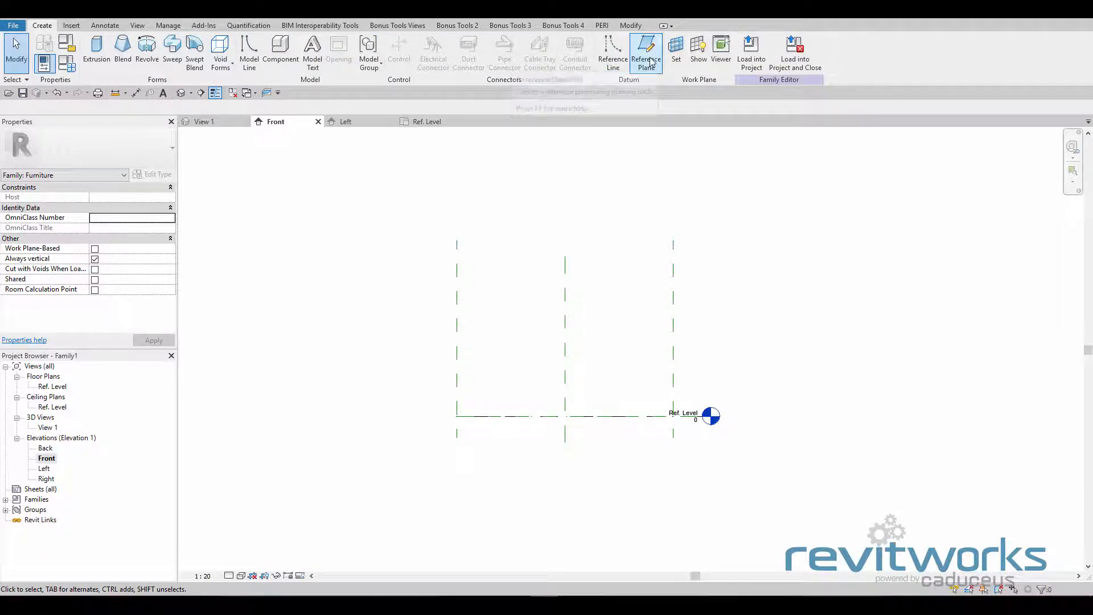
pyautogui.click(399, 302)
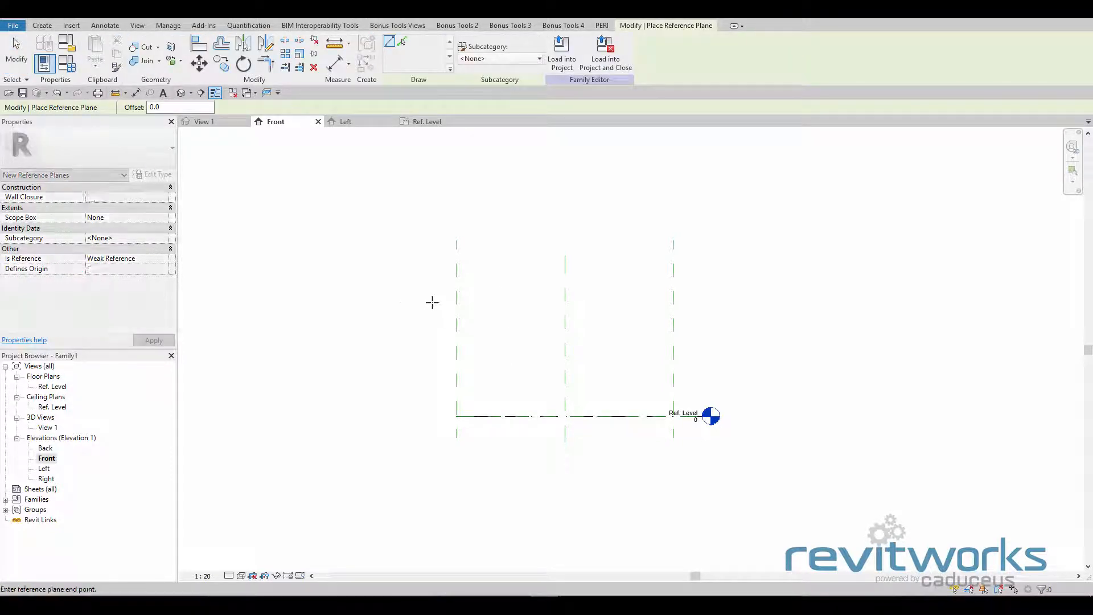
pyautogui.click(743, 302)
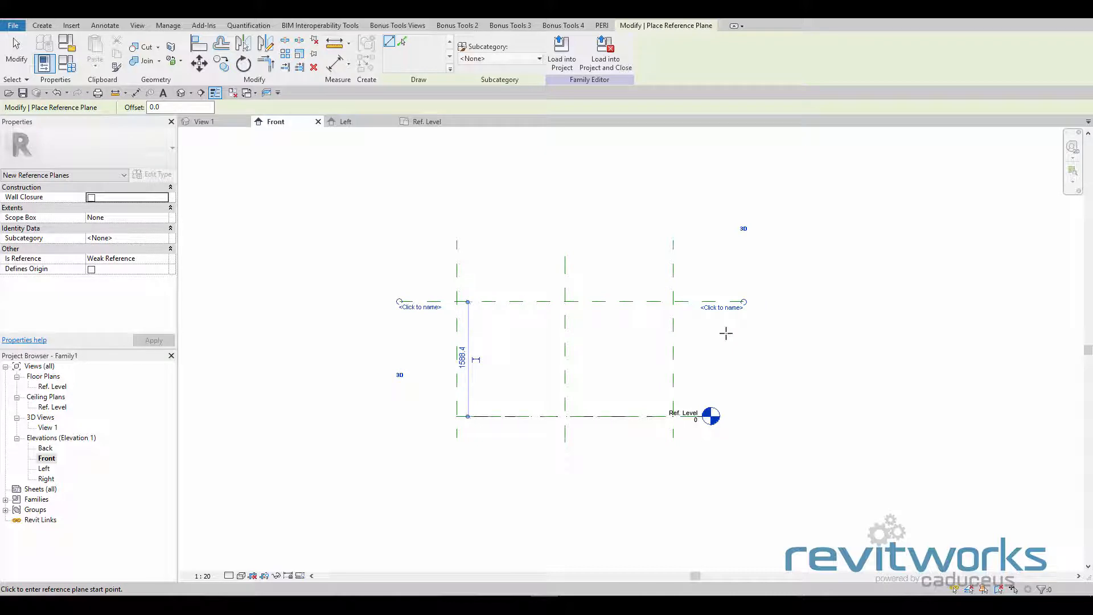
# Draw a second horizontal reference plane about 1091 mm above Ref. Level, below the first one, and end the command
pyautogui.click(420, 337)
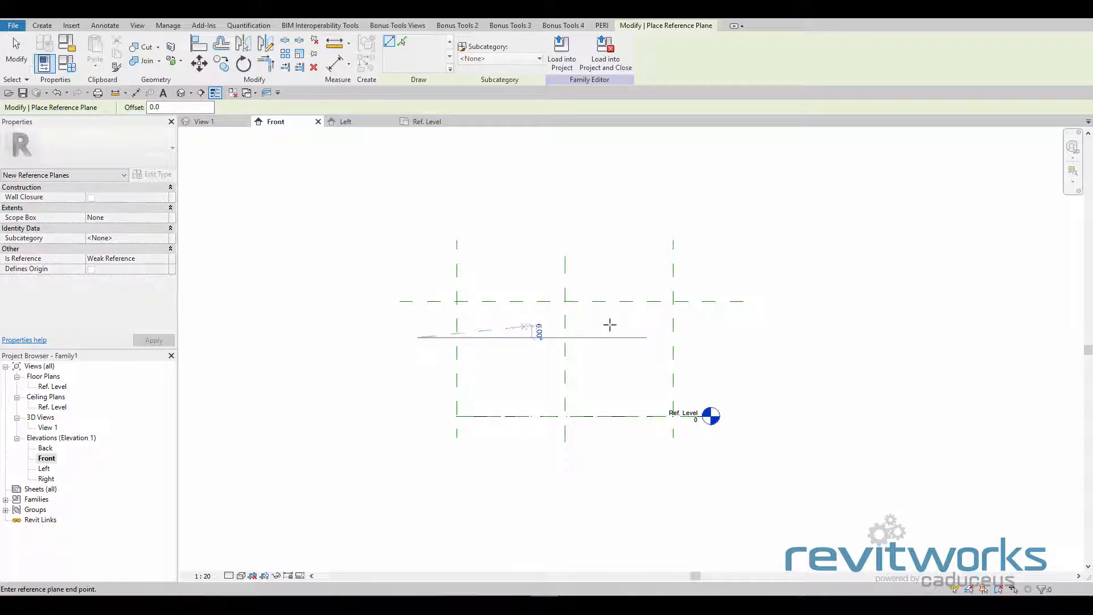
pyautogui.click(738, 338)
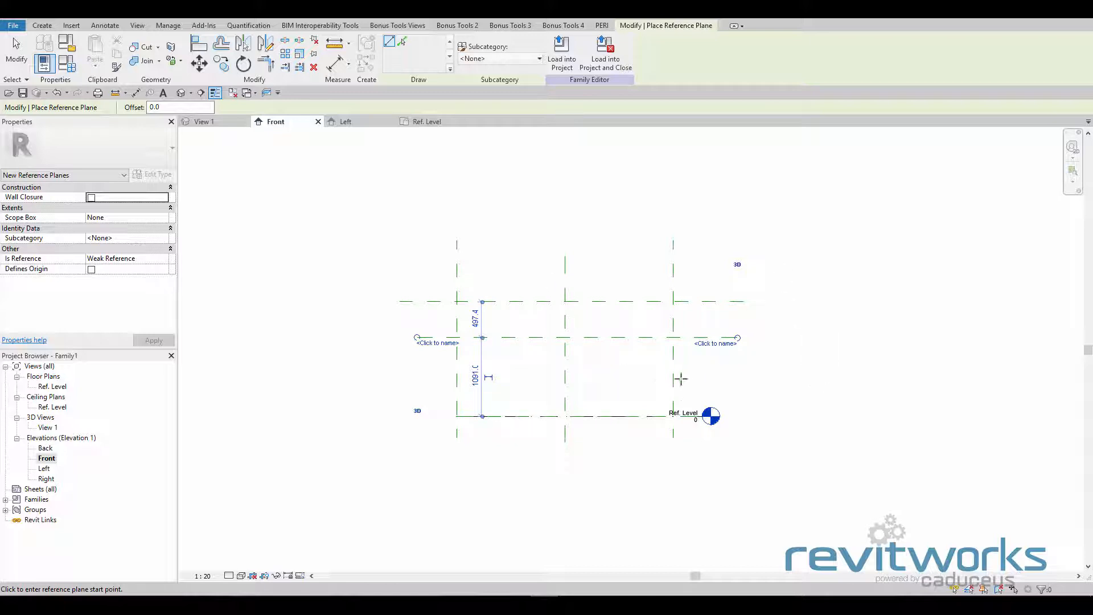
pyautogui.rightClick(799, 376)
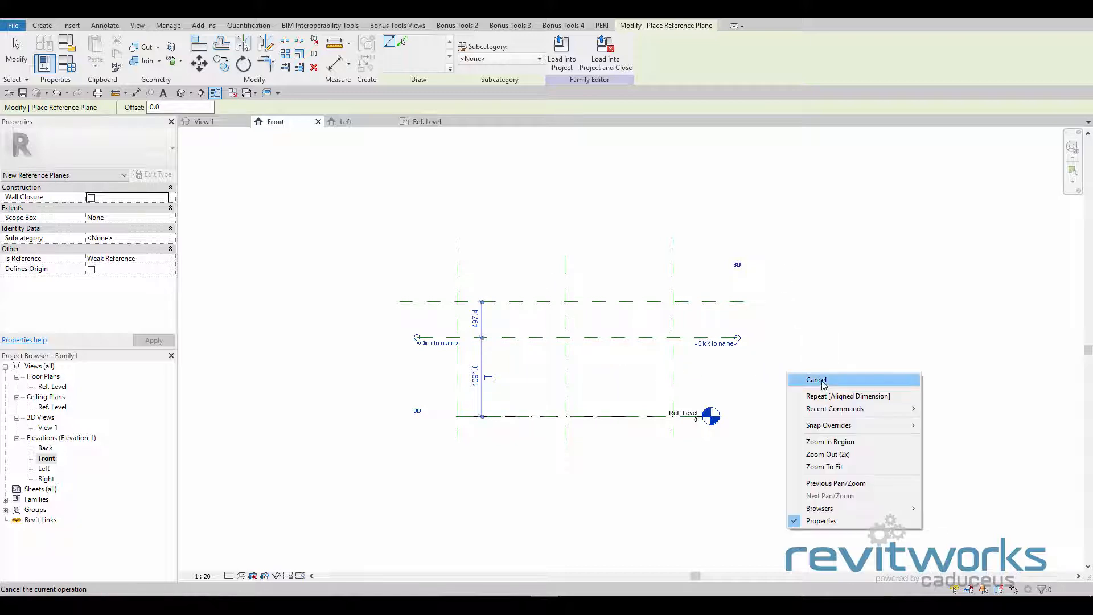
pyautogui.click(809, 380)
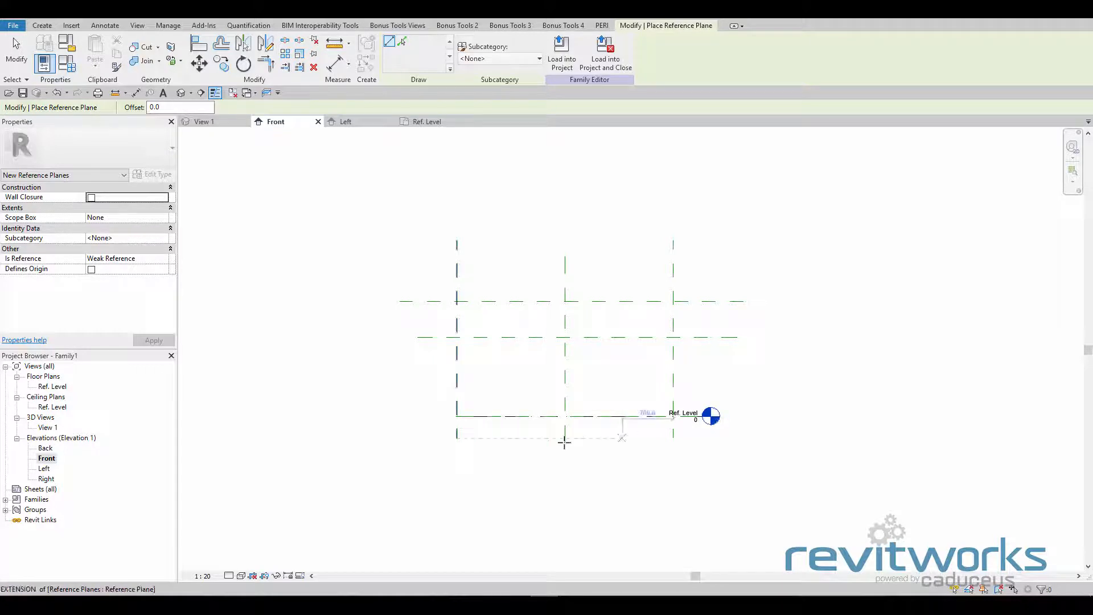
pyautogui.press('Escape')
pyautogui.press('Escape')
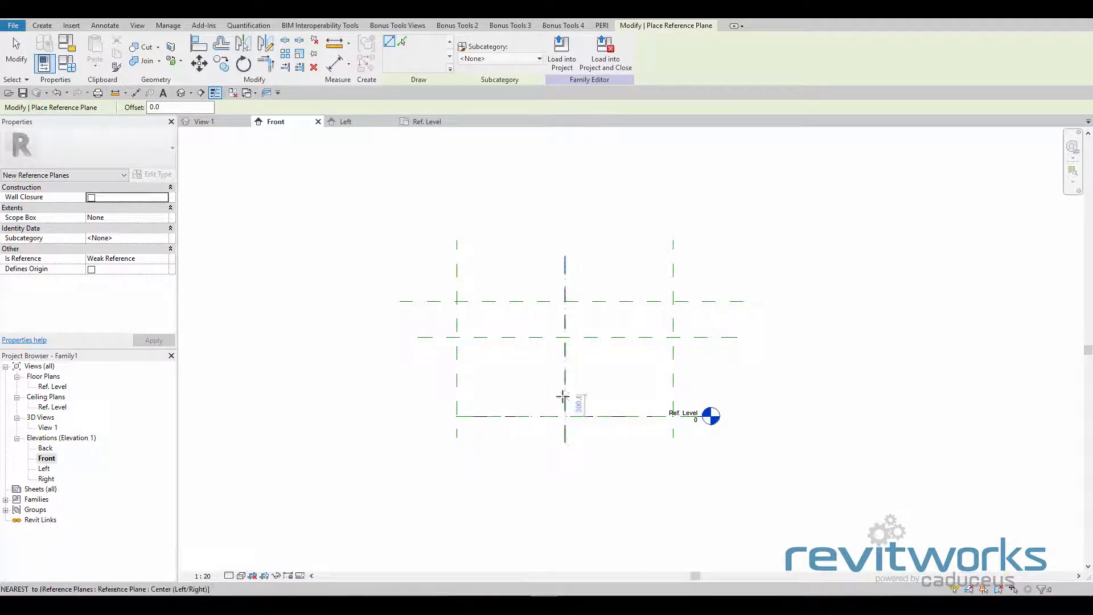
# Flex the lower of the two new horizontal reference planes up and back down, leaving it 500 mm below the upper one
pyautogui.click(627, 337)
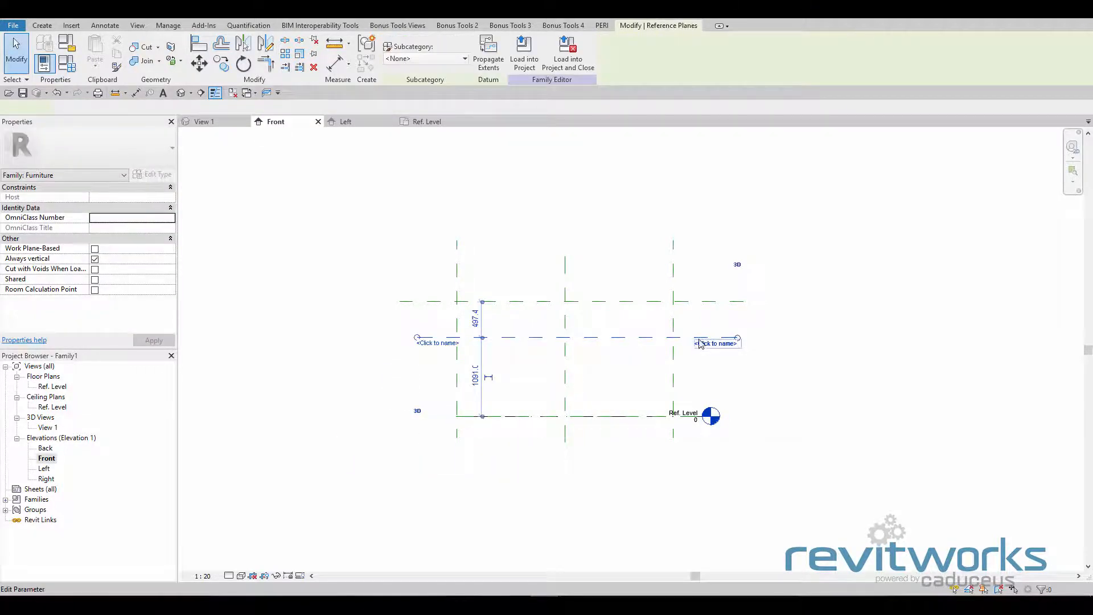
pyautogui.moveTo(682, 337); pyautogui.dragTo(682, 309)
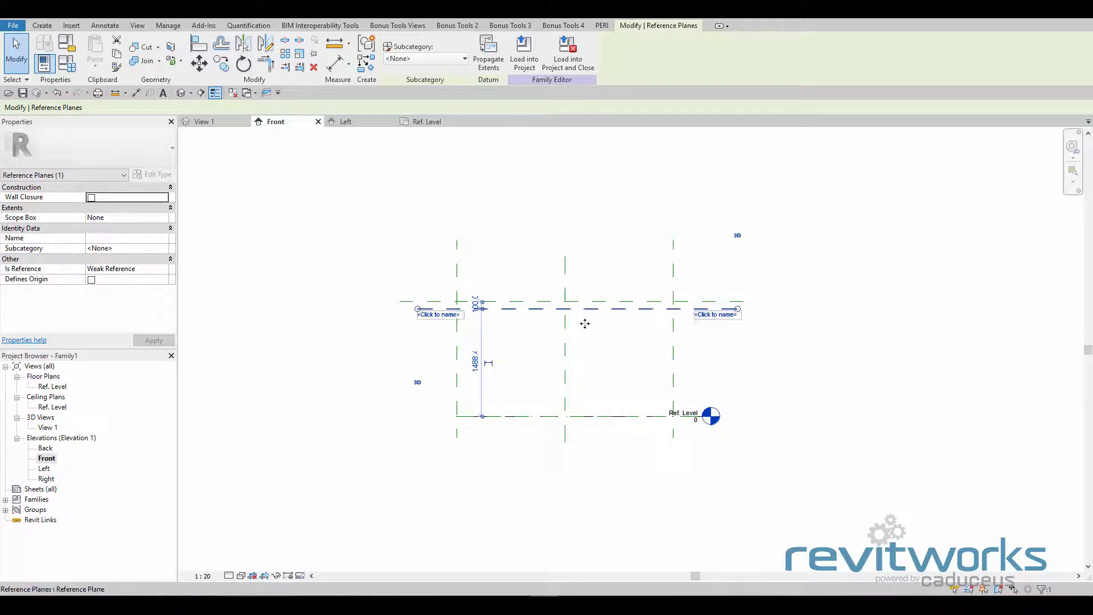
pyautogui.moveTo(585, 308); pyautogui.dragTo(587, 338)
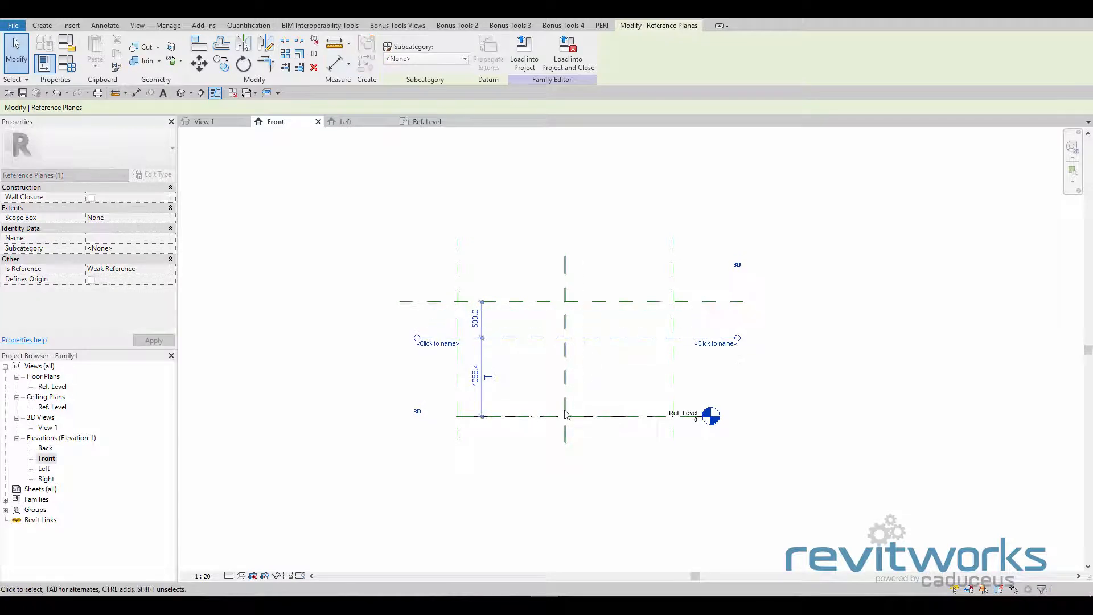
# Place an aligned dimension from the upper horizontal reference plane to the reference plane at Ref. Level, beside the left ends of the planes
pyautogui.click(604, 378)
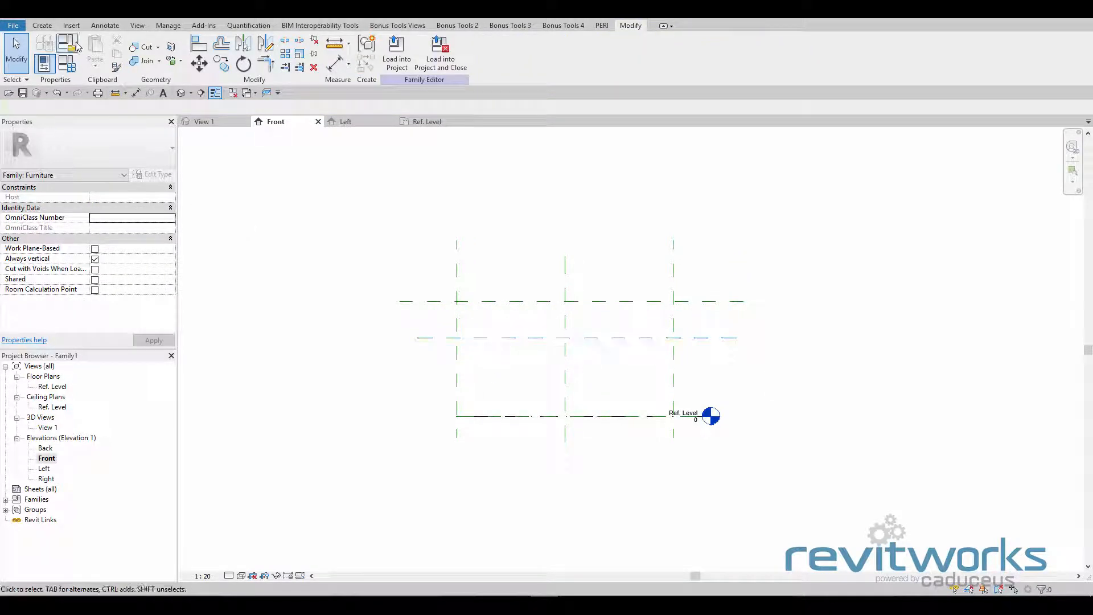
pyautogui.click(105, 26)
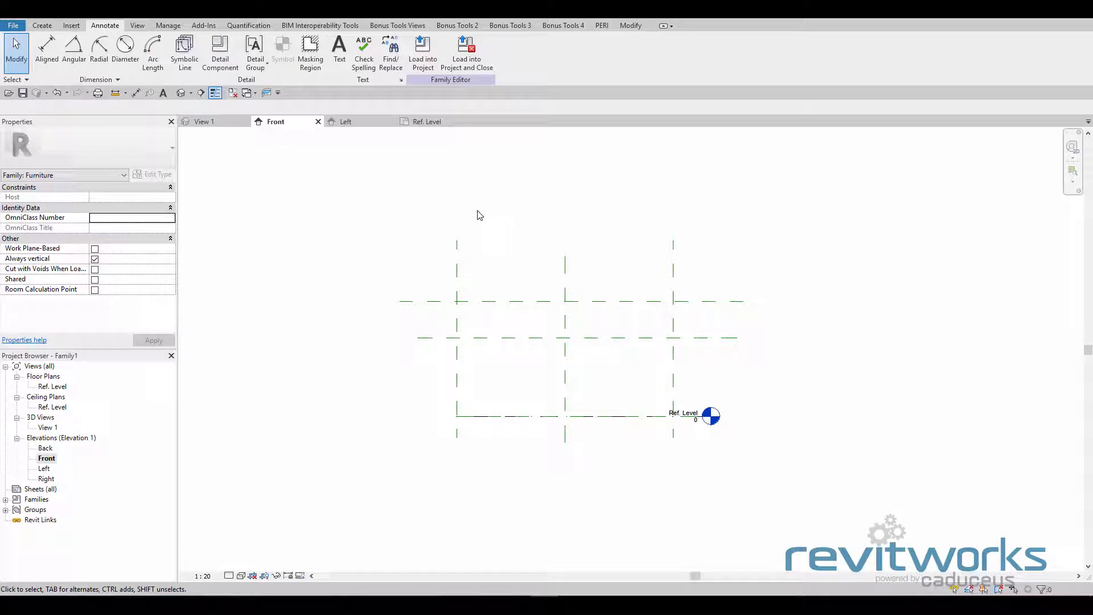
pyautogui.click(47, 51)
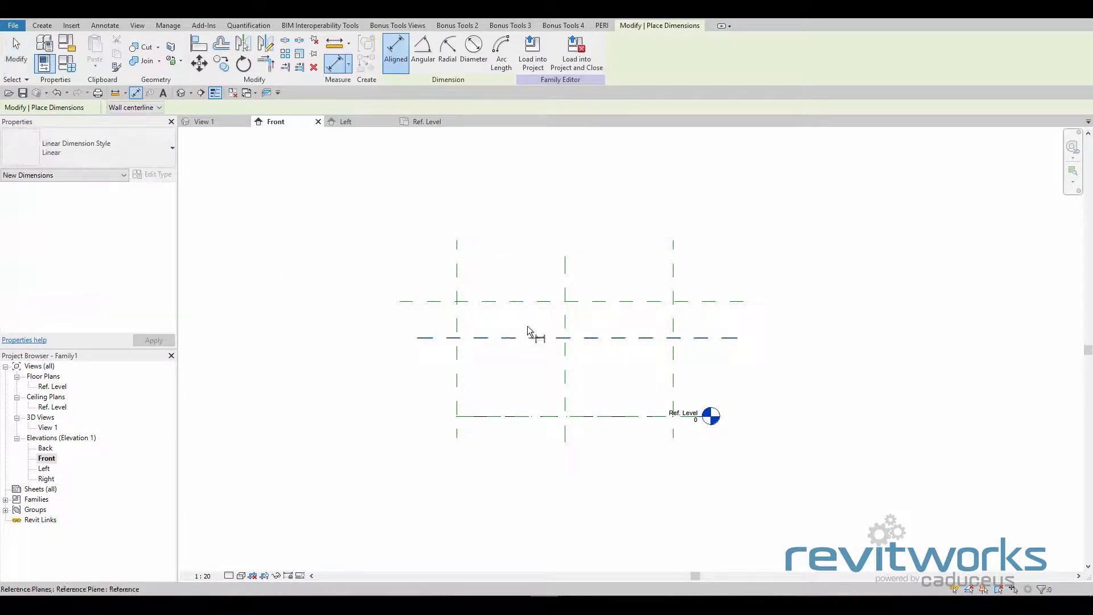
pyautogui.click(518, 303)
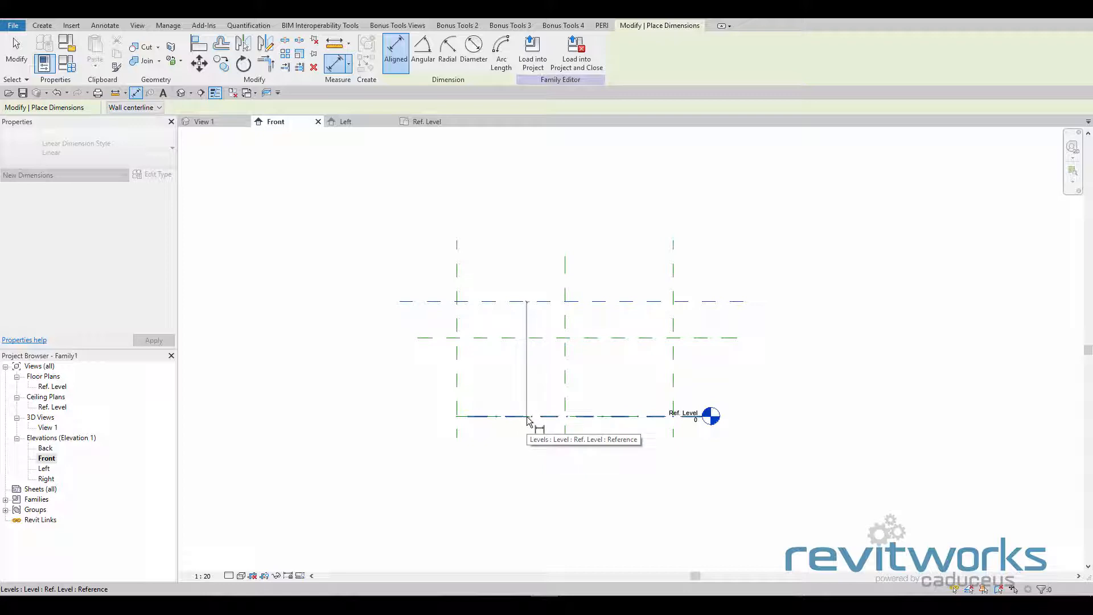
pyautogui.press('Tab')
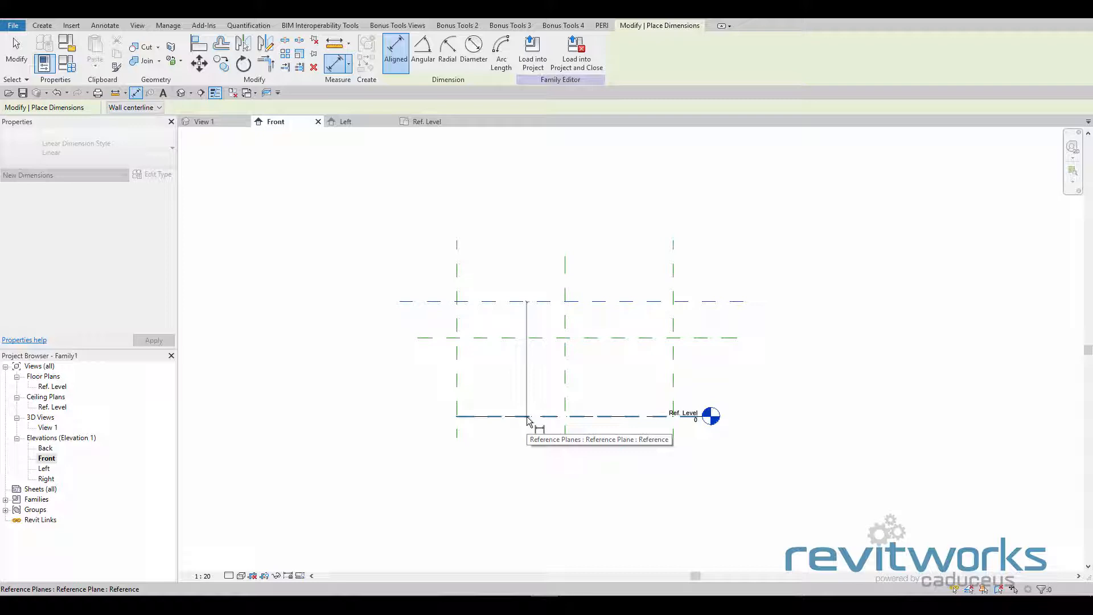
pyautogui.click(527, 418)
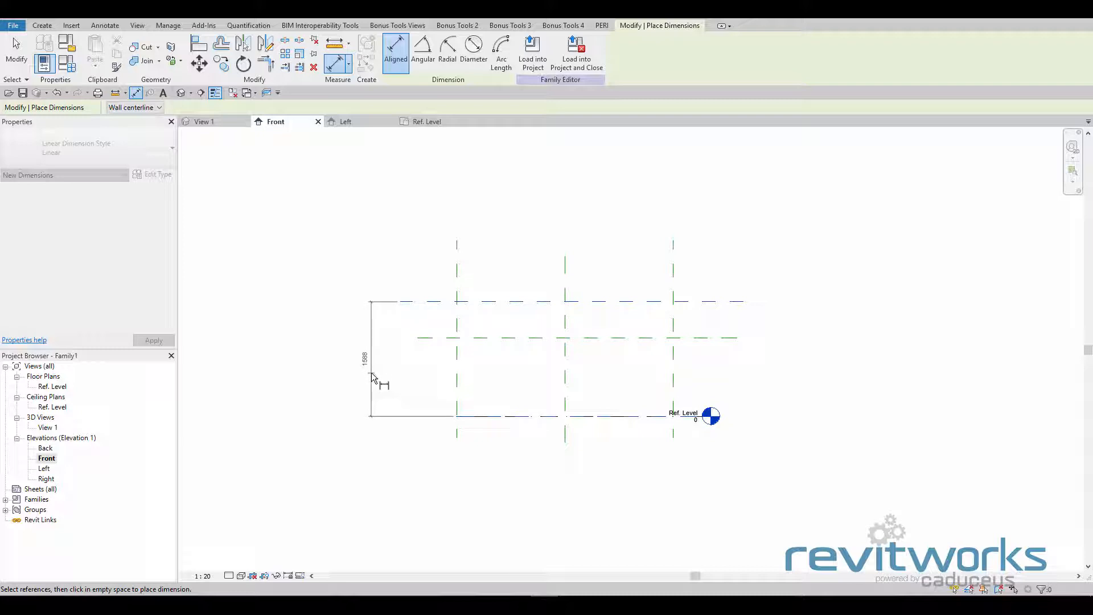
pyautogui.click(371, 373)
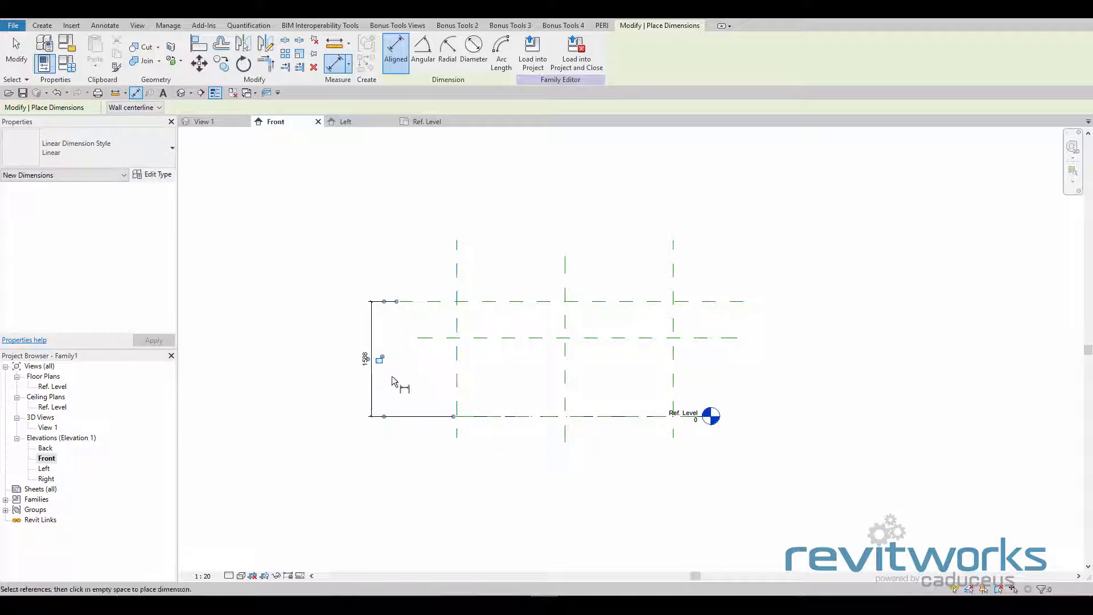
pyautogui.press('Escape')
pyautogui.press('Escape')
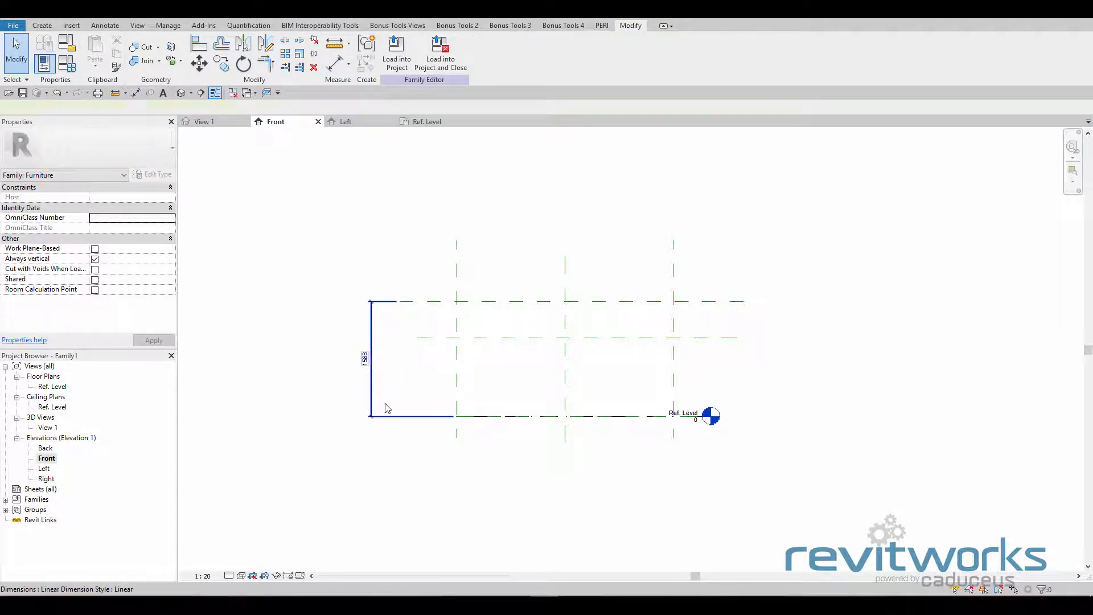
# Label the overall vertical dimension with a new family parameter named Height
pyautogui.click(387, 408)
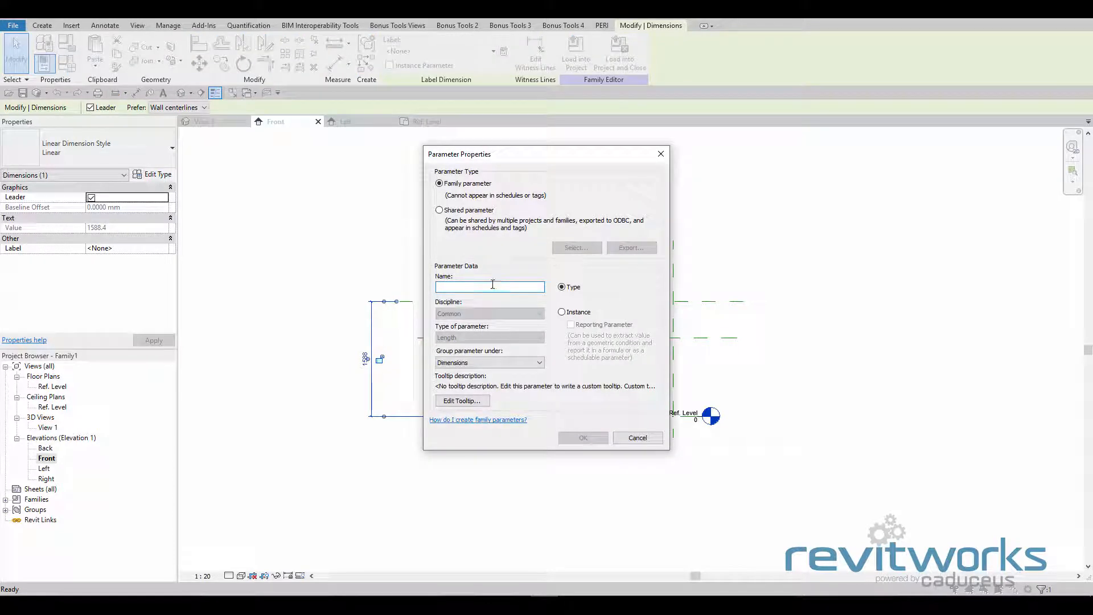
pyautogui.write('Hel')
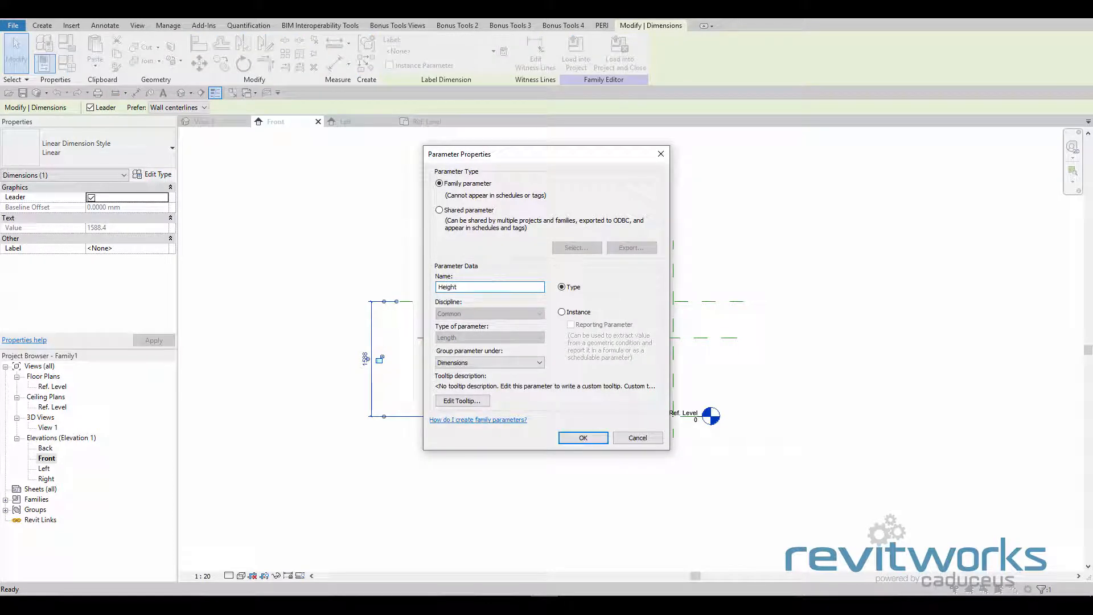
pyautogui.click(590, 439)
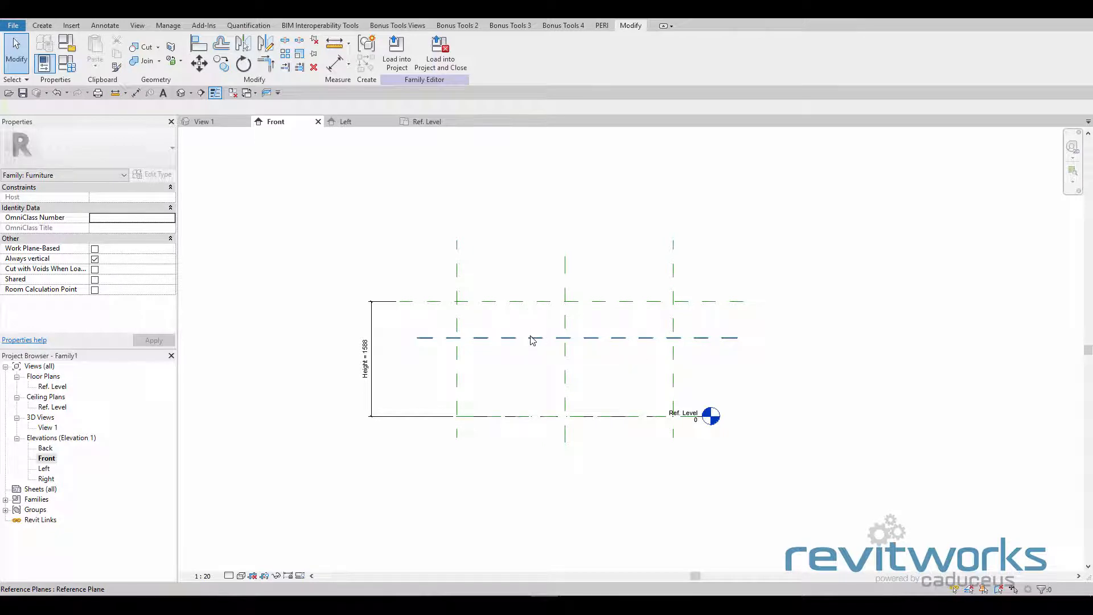
# Place an aligned dimension between the two upper horizontal reference planes, near their right ends, and end the command
pyautogui.click(41, 26)
pyautogui.click(105, 26)
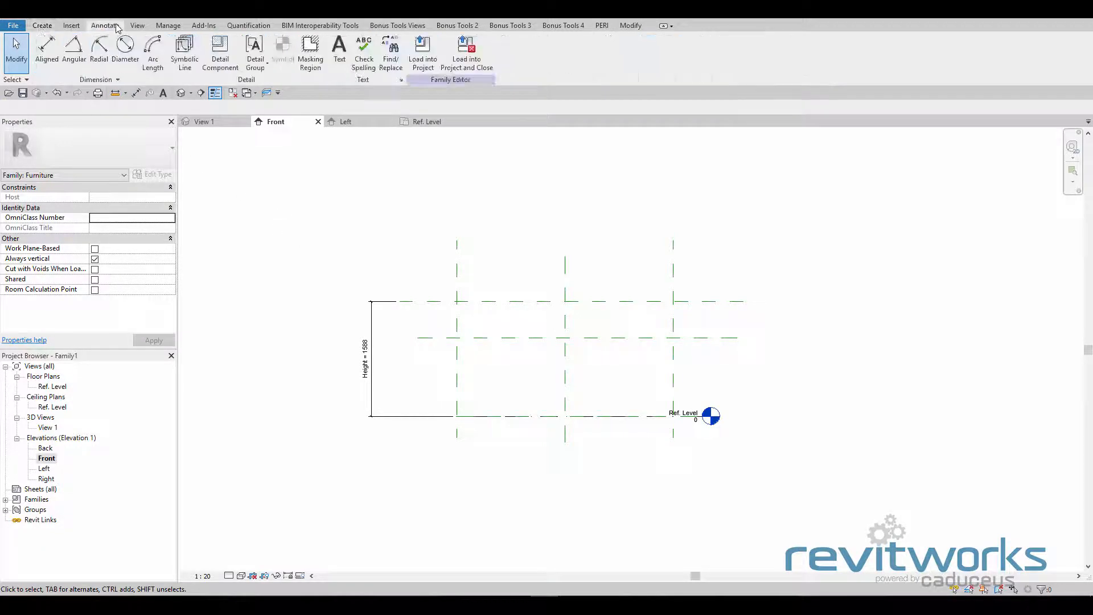
pyautogui.click(47, 51)
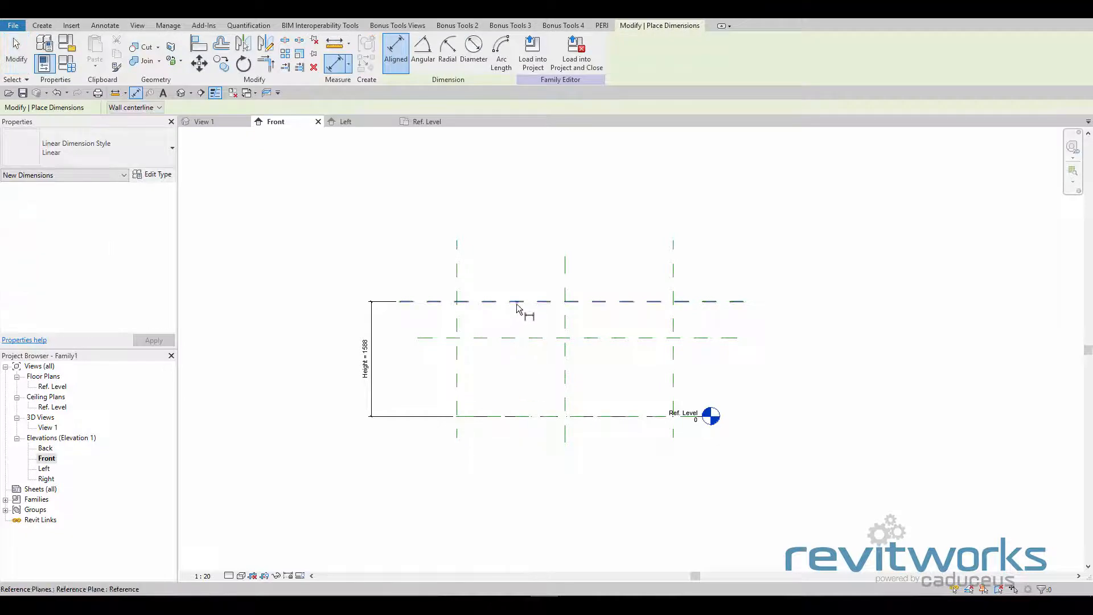
pyautogui.click(513, 302)
pyautogui.click(513, 339)
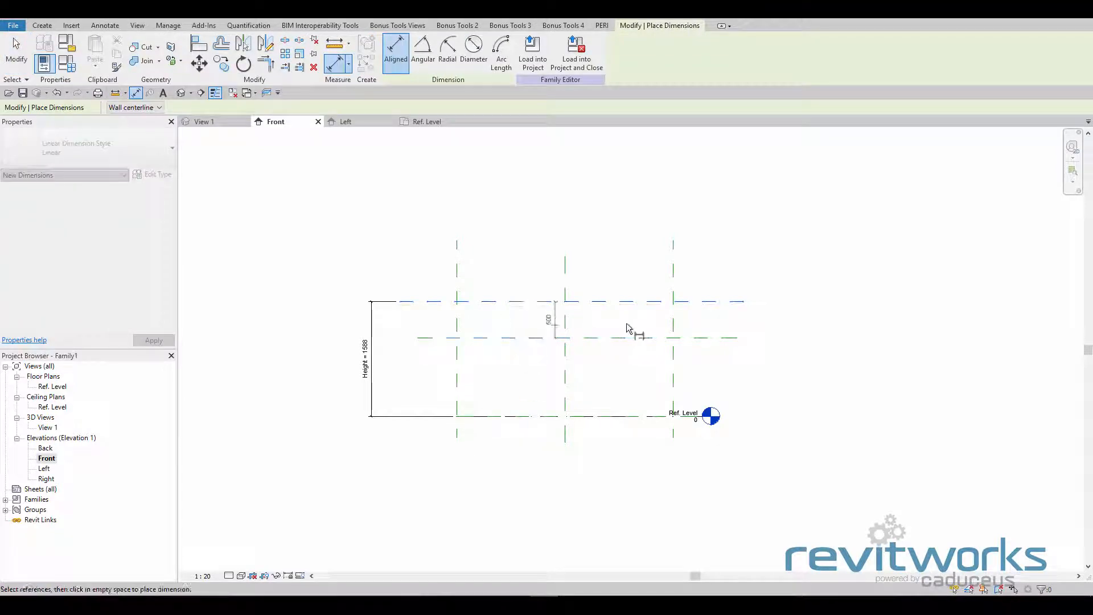
pyautogui.click(729, 323)
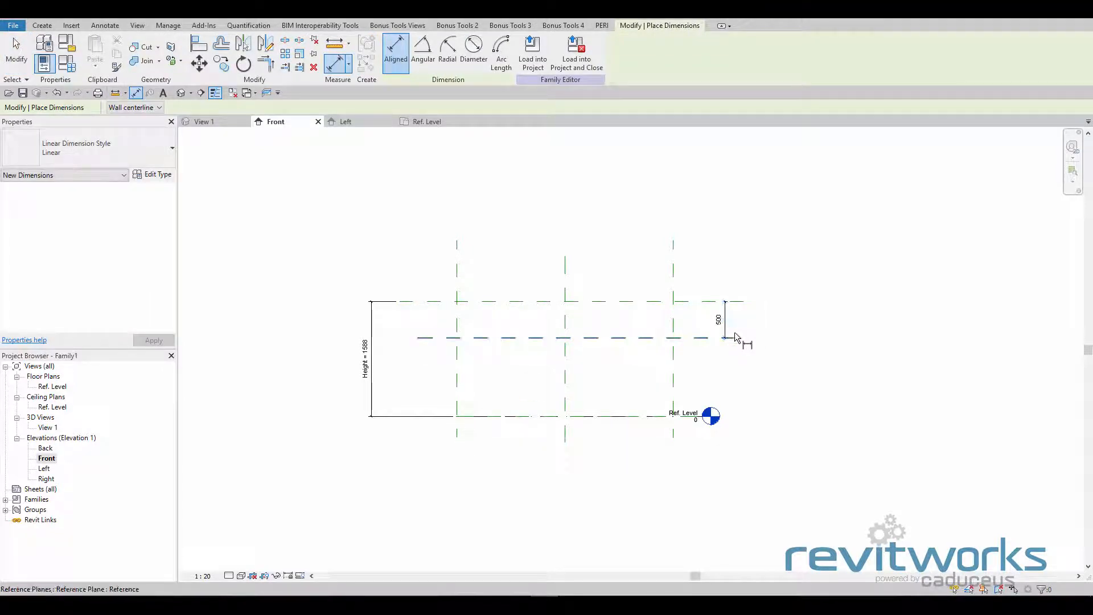
pyautogui.rightClick(734, 329)
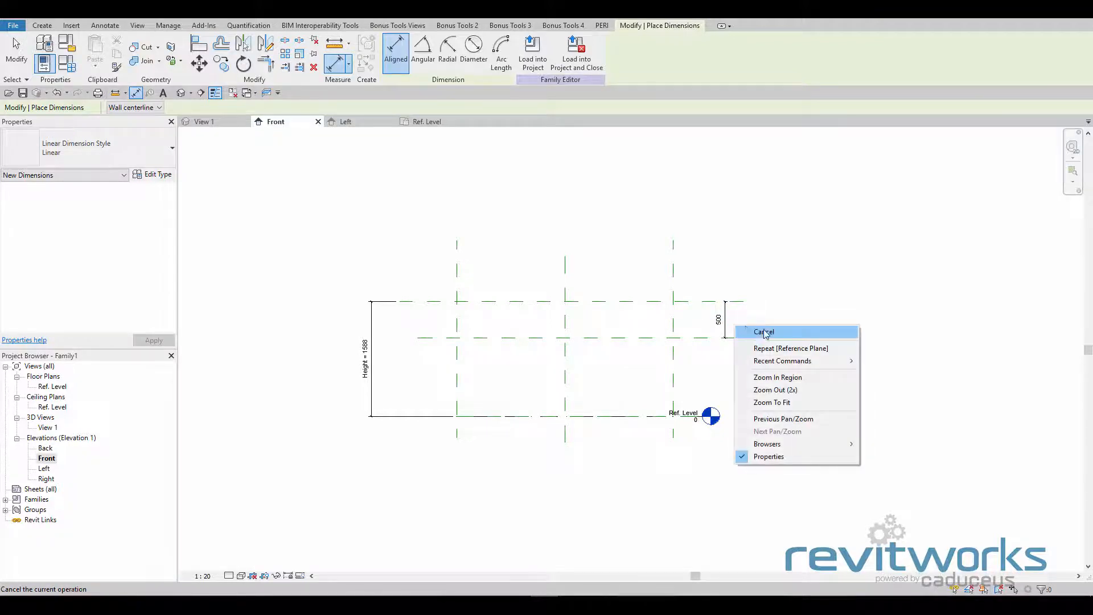
pyautogui.click(760, 329)
# Flex the upper horizontal reference plane down past the lower one and back up to a Height of 1588 mm
pyautogui.click(726, 327)
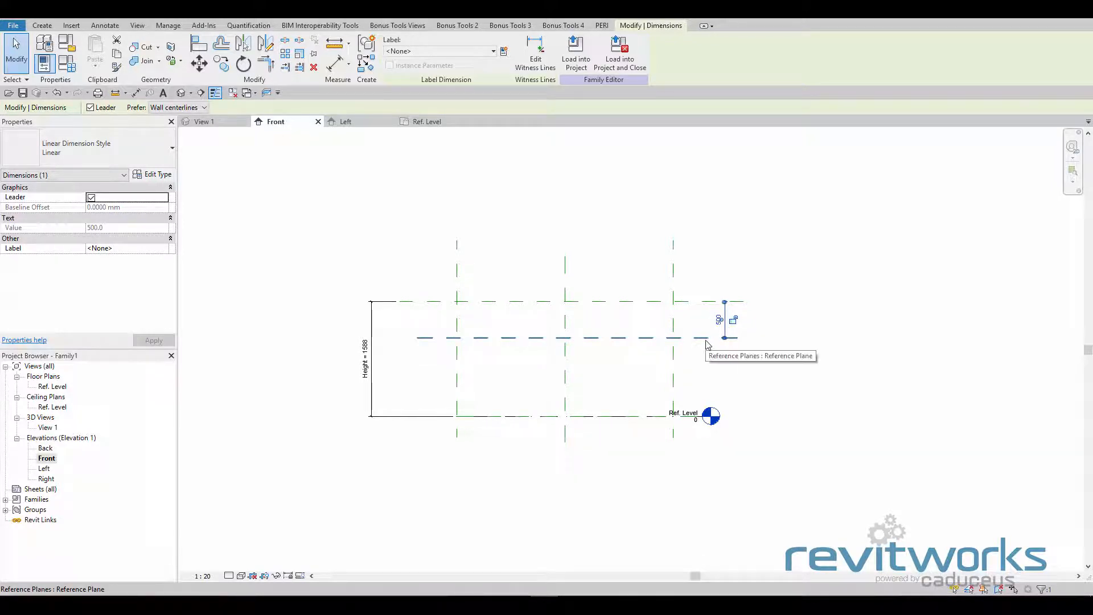
pyautogui.click(731, 380)
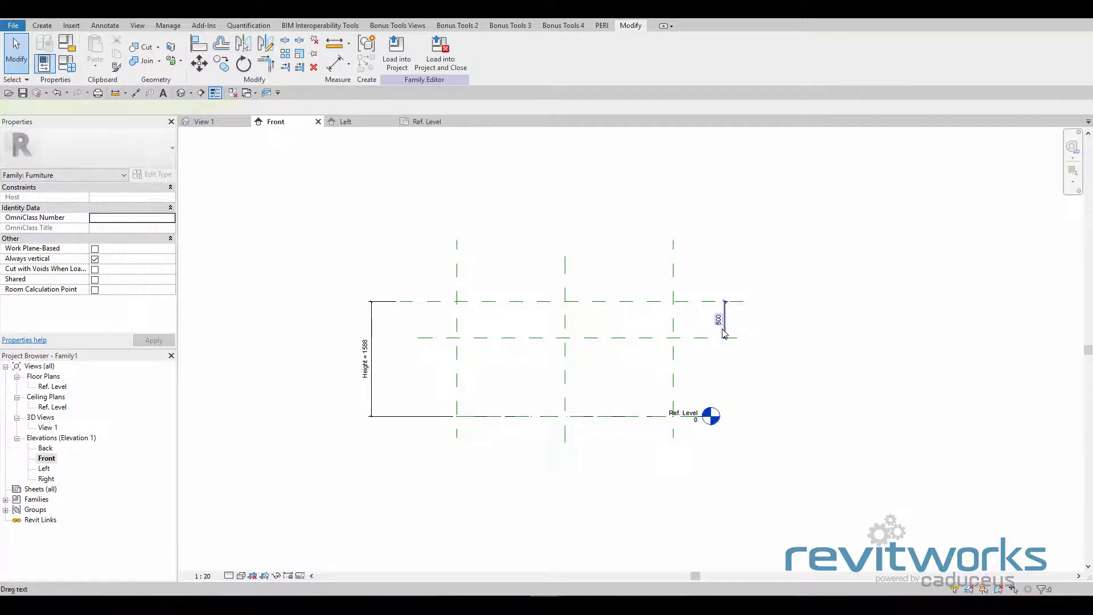
pyautogui.click(725, 332)
pyautogui.click(737, 373)
pyautogui.click(607, 308)
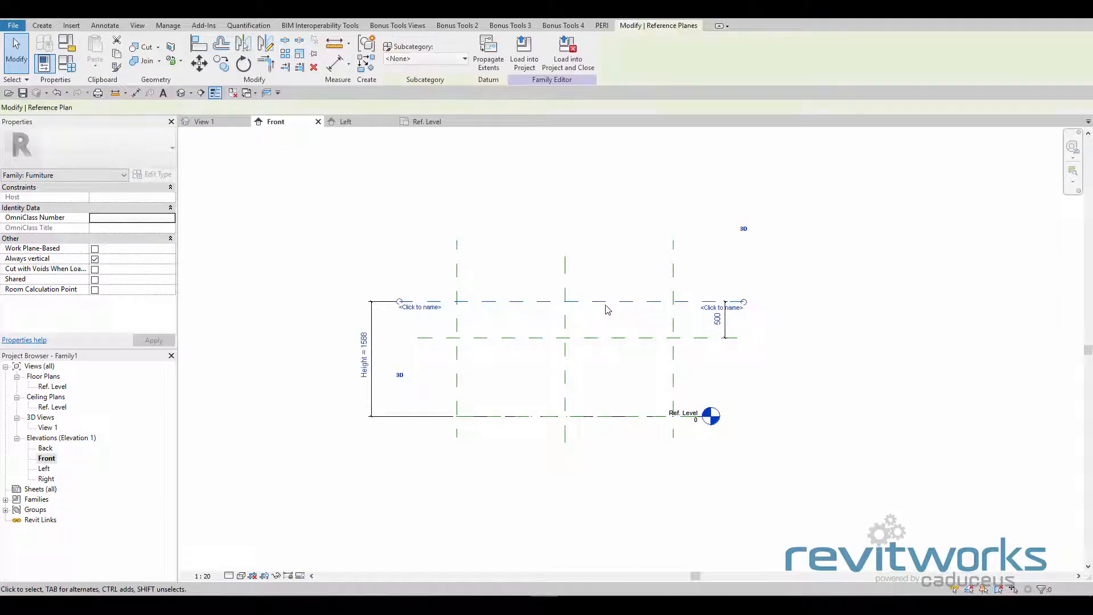
pyautogui.moveTo(606, 343); pyautogui.dragTo(601, 367)
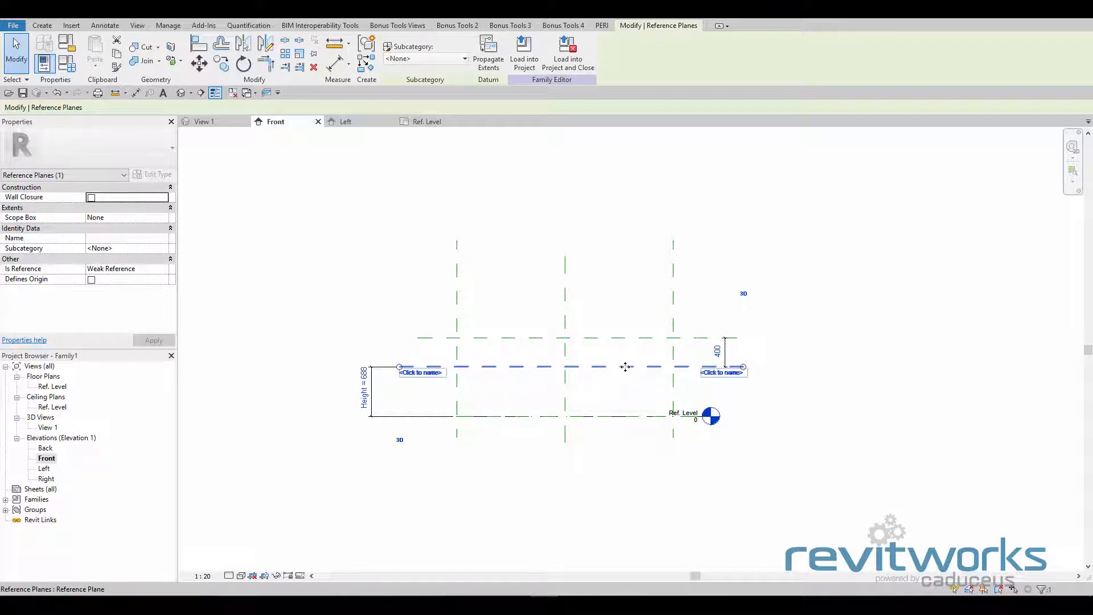
pyautogui.moveTo(626, 367); pyautogui.dragTo(632, 302)
pyautogui.click(760, 359)
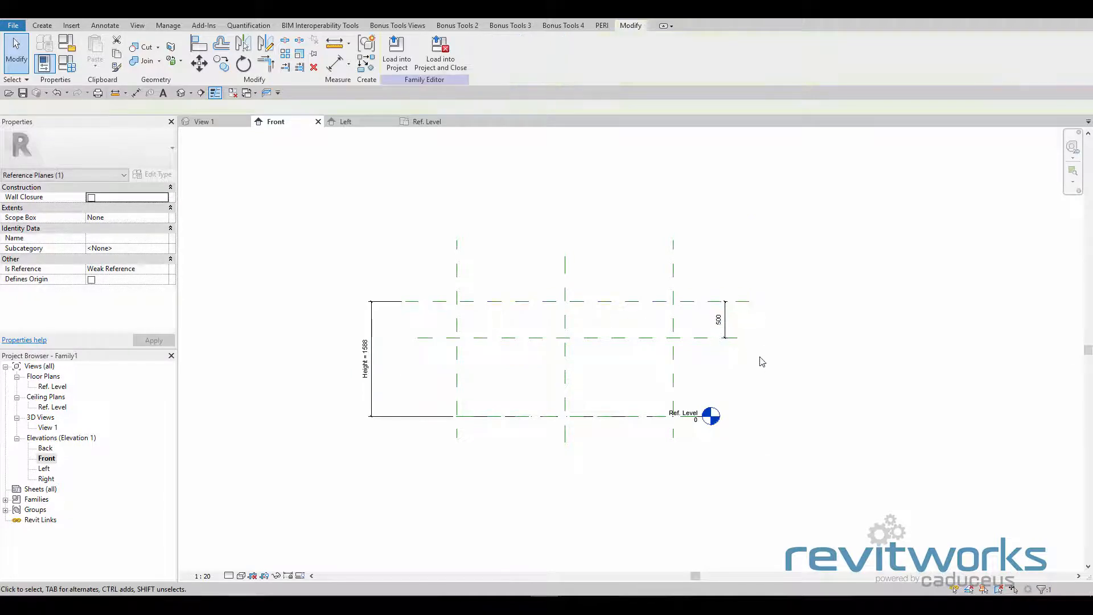
# Lock the spacing of the two horizontal planes, test it by lowering the upper plane to a Height of 1400 mm, and release the lock
pyautogui.click(724, 325)
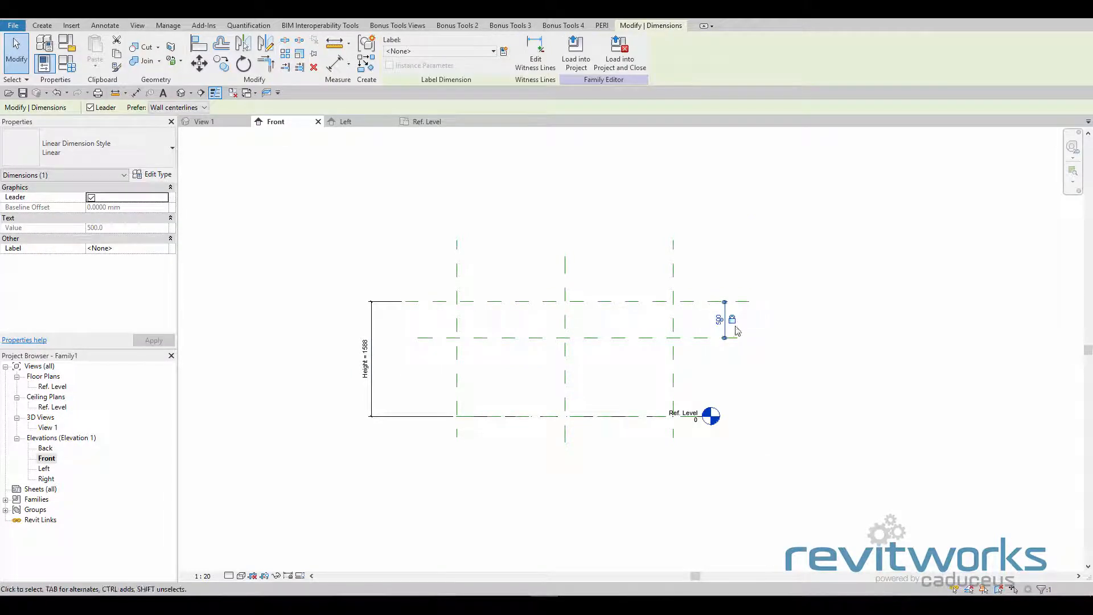
pyautogui.click(631, 303)
pyautogui.moveTo(628, 307)
pyautogui.mouseDown()
pyautogui.moveTo(625, 343)
pyautogui.moveTo(622, 303)
pyautogui.moveTo(617, 332)
pyautogui.moveTo(618, 315)
pyautogui.mouseUp()
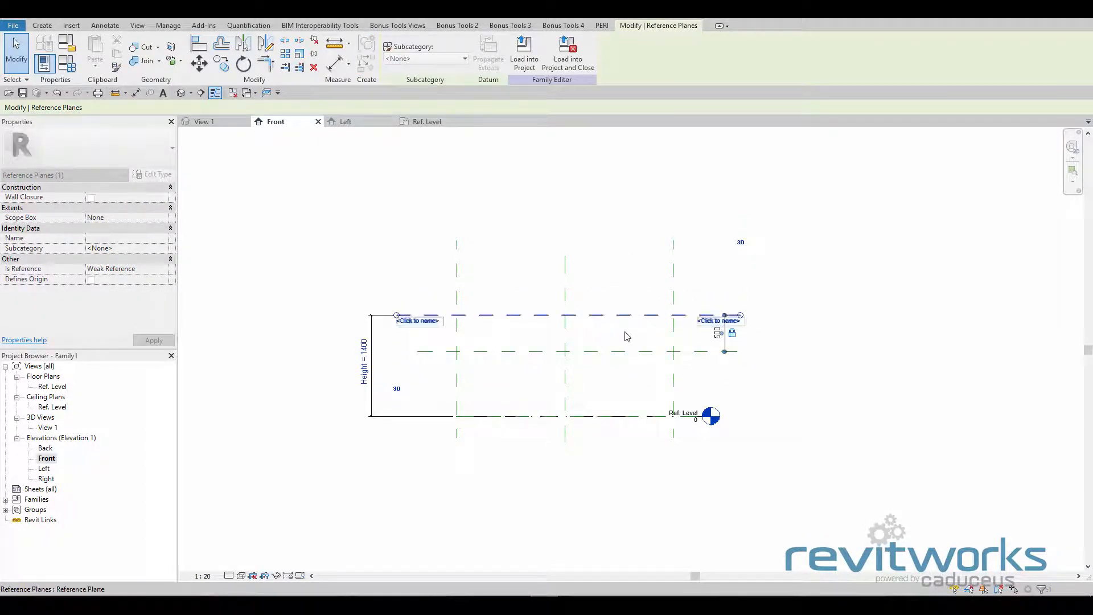
pyautogui.click(628, 336)
pyautogui.click(726, 343)
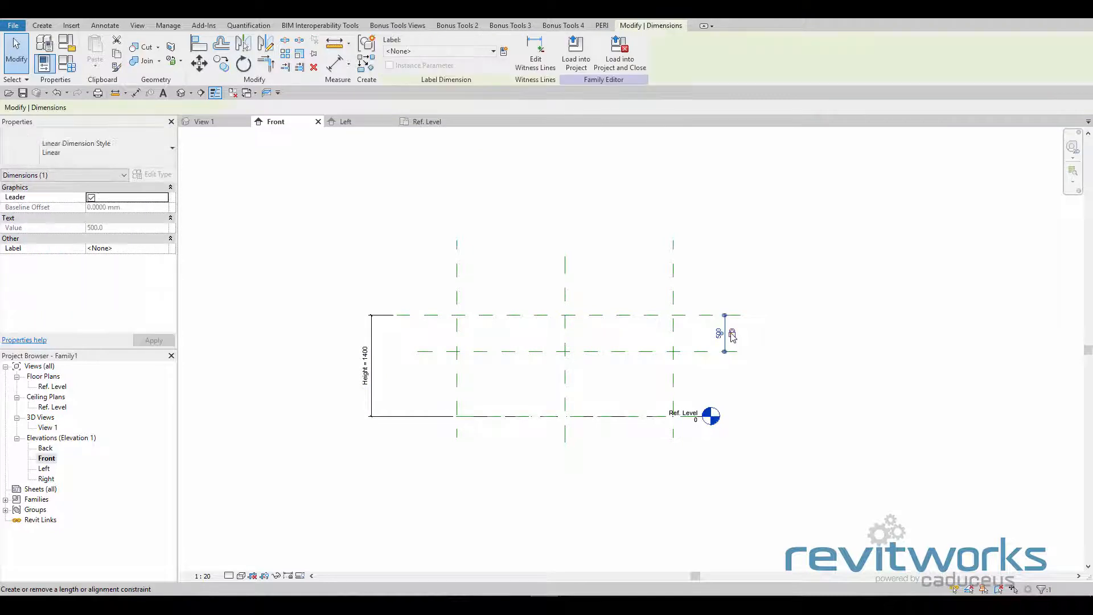
pyautogui.click(757, 351)
# Label the dimension between the two upper horizontal planes with a new family parameter named Thichness
pyautogui.click(729, 340)
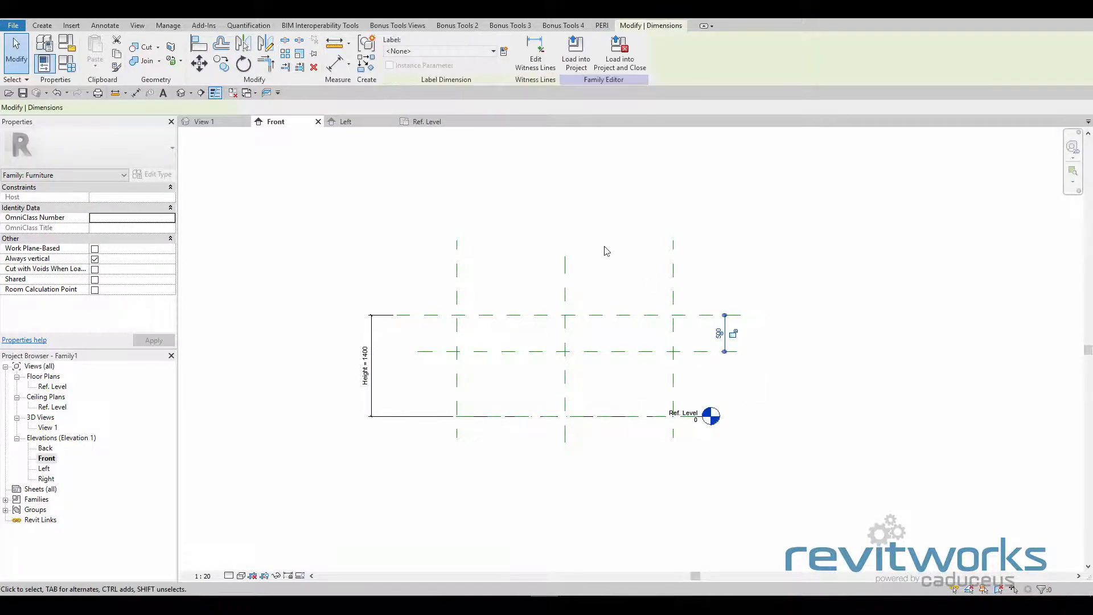
pyautogui.click(504, 52)
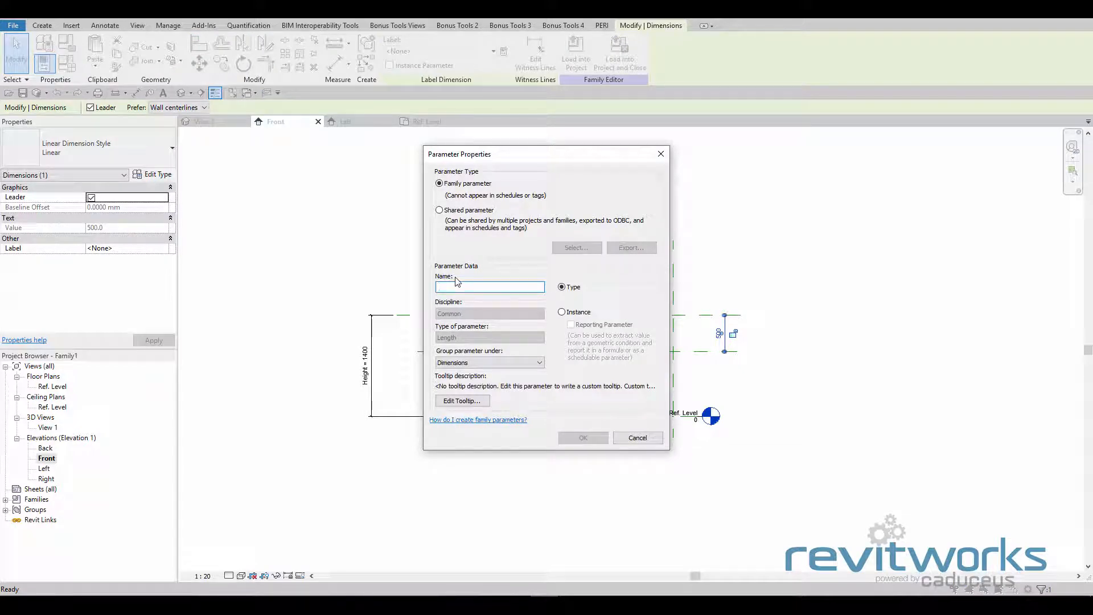
pyautogui.write('Thichness')
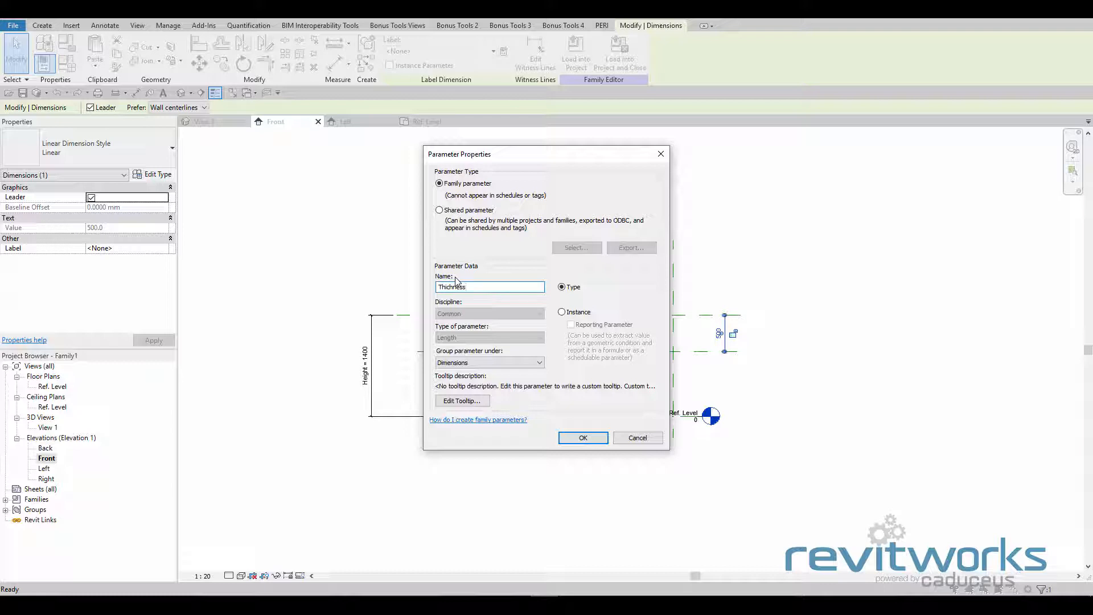
pyautogui.click(582, 443)
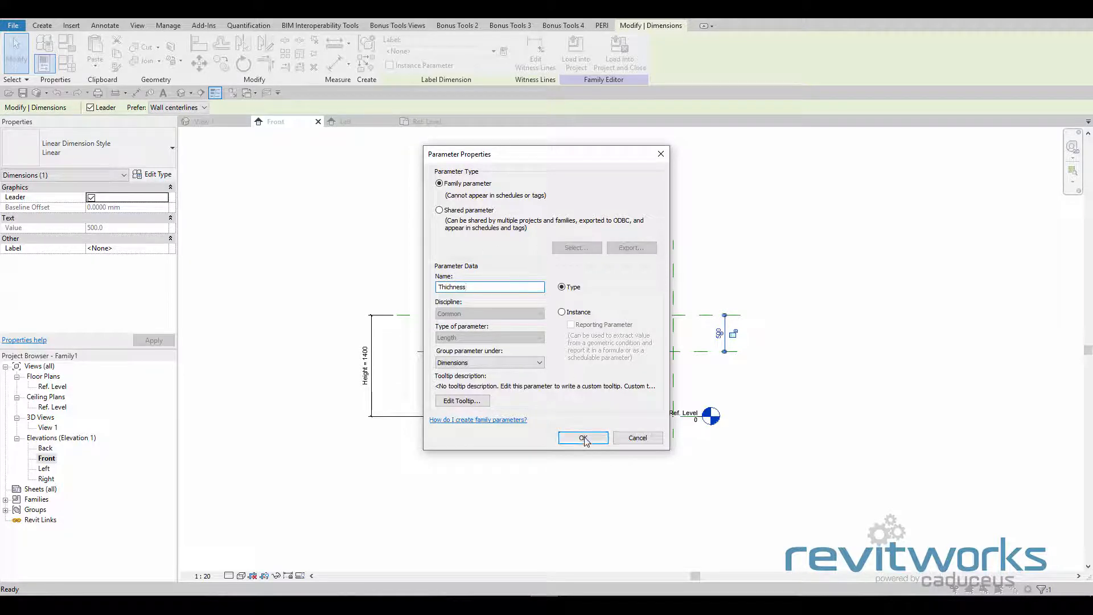
pyautogui.click(564, 491)
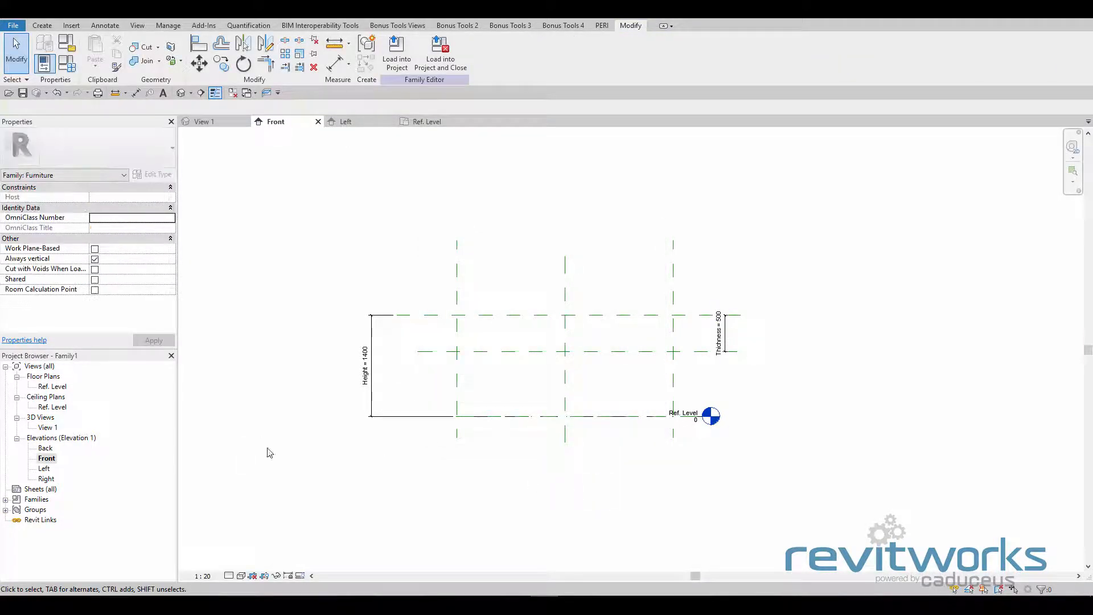
# Set the Height dimension to 1200 mm
pyautogui.click(370, 368)
pyautogui.click(366, 361)
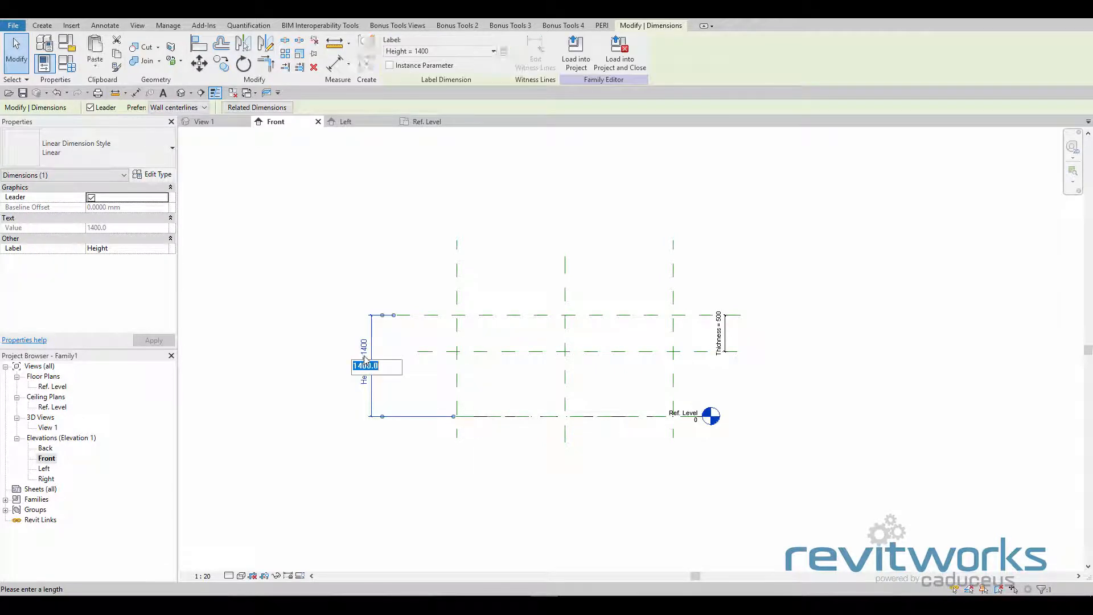
pyautogui.write('1200')
pyautogui.press('Return')
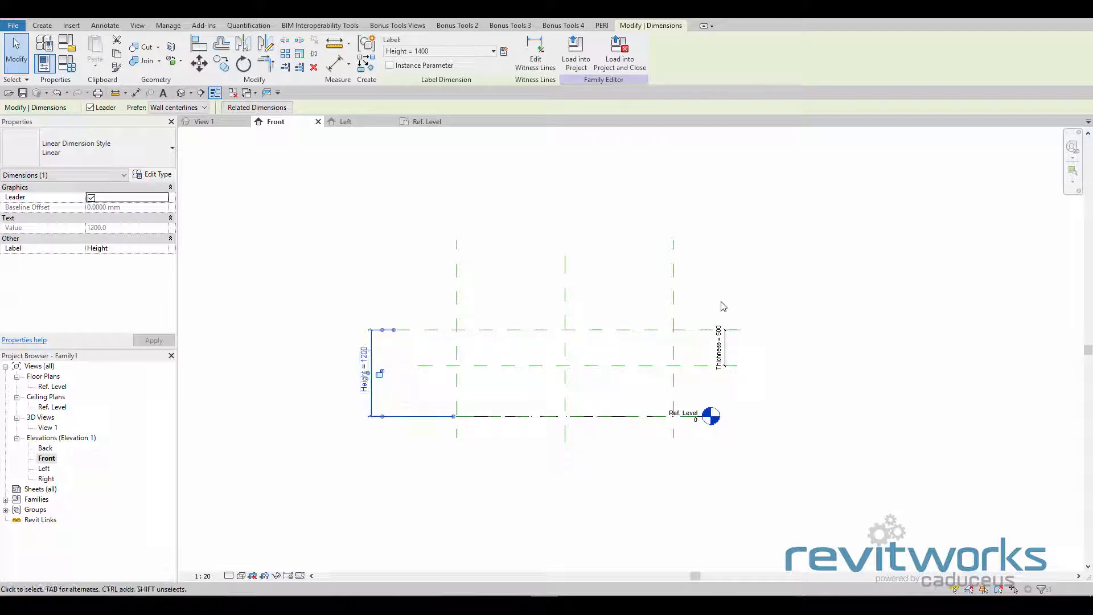
# Set the Thichness dimension to 200 mm and clear the selection
pyautogui.click(722, 349)
pyautogui.click(720, 345)
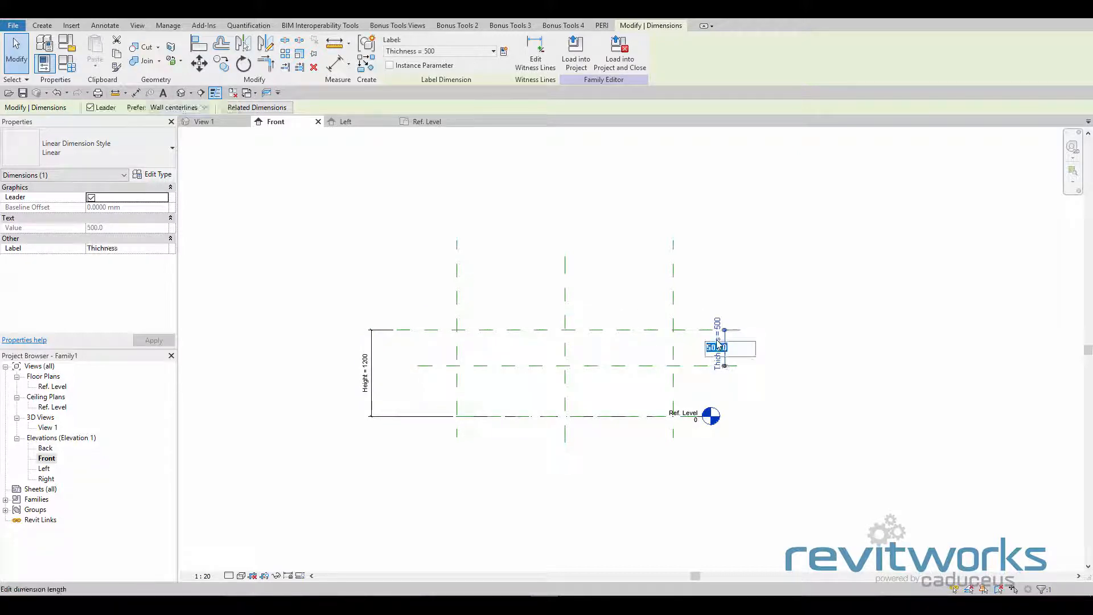
pyautogui.write('200')
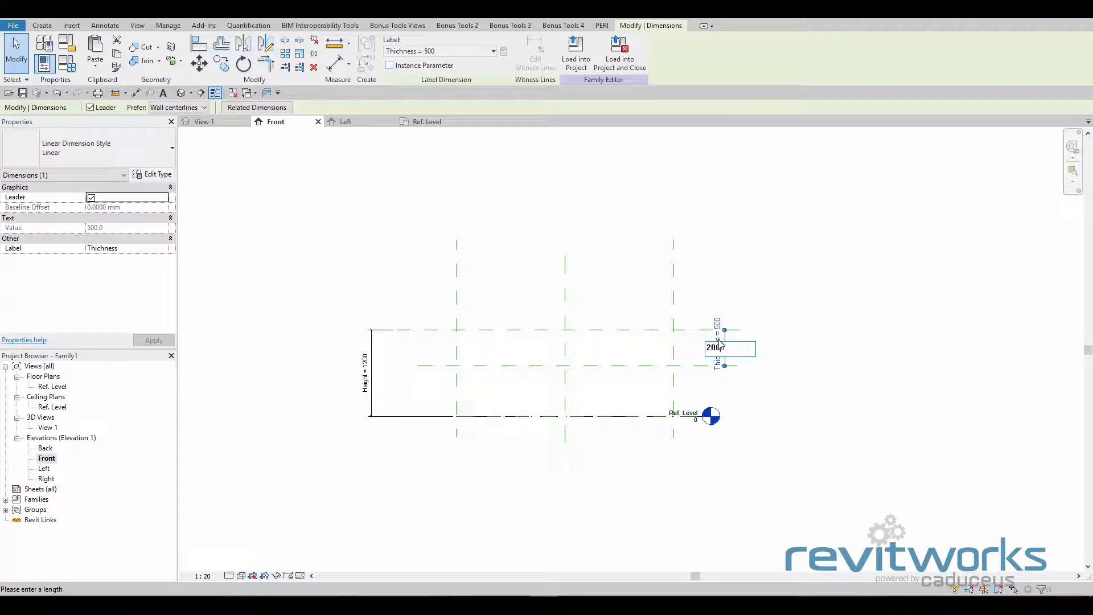
pyautogui.press('Return')
pyautogui.click(778, 360)
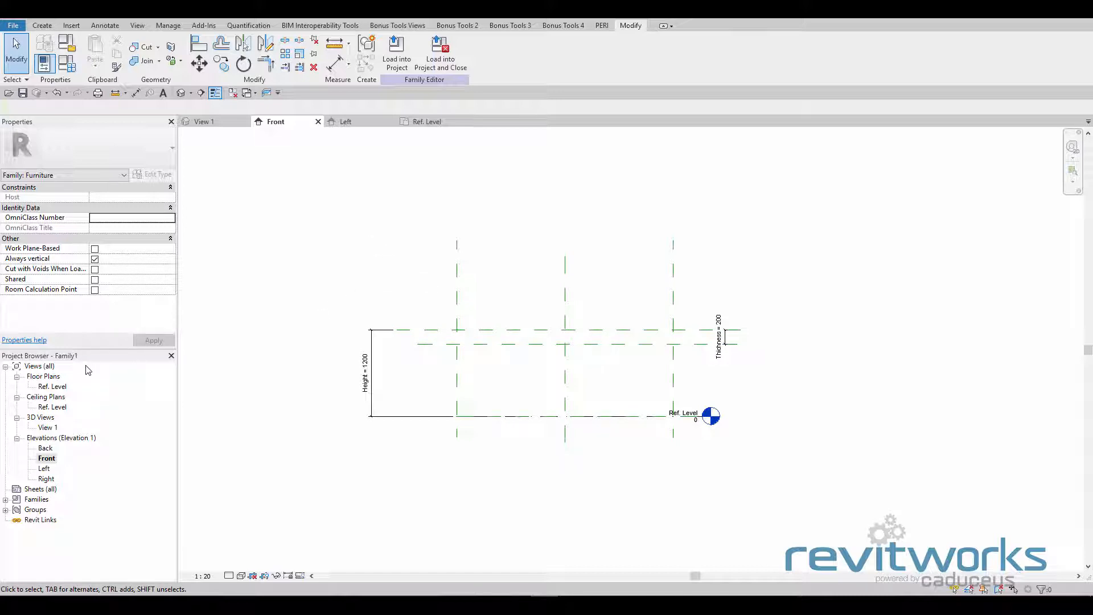
# Open the Ref. Level floor plan and create a solid extrusion from a rectangle snapped to the four outer reference planes' intersections
pyautogui.doubleClick(53, 387)
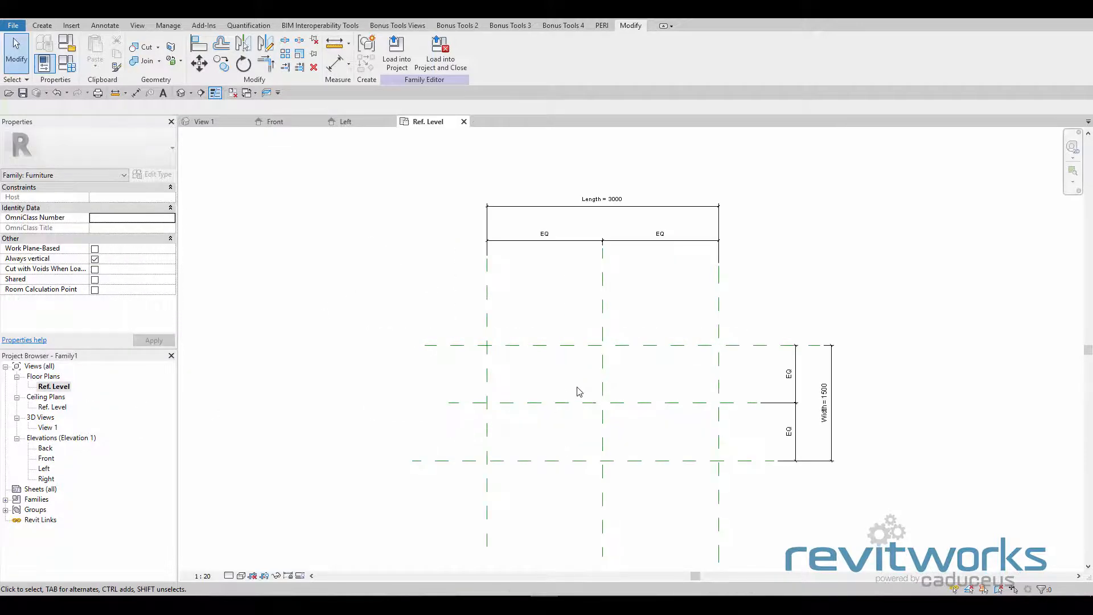
pyautogui.moveTo(643, 472); pyautogui.dragTo(622, 440, button='middle')
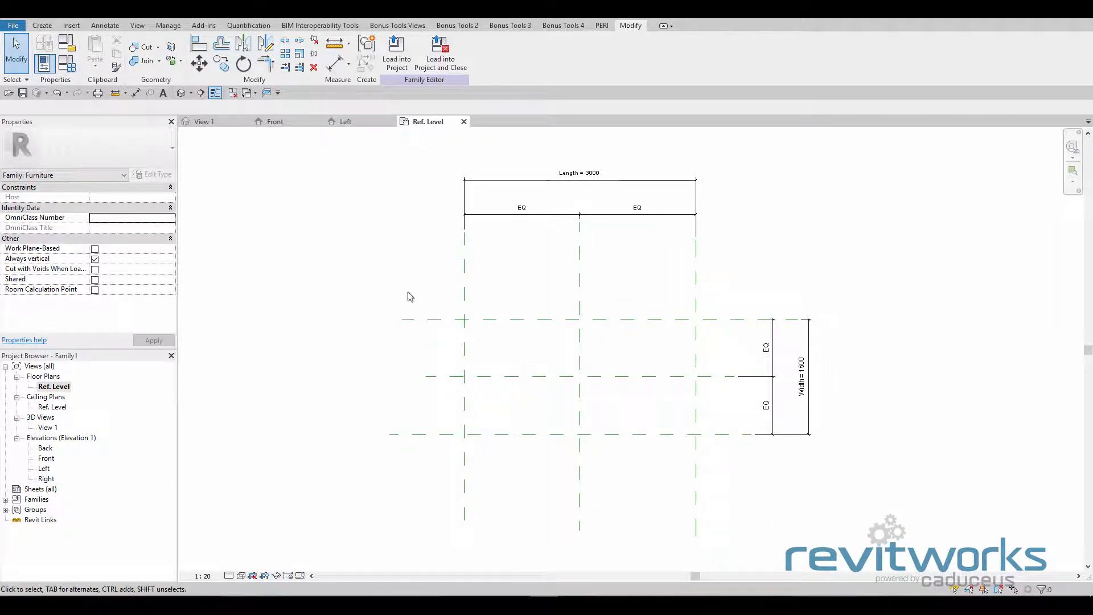
pyautogui.click(42, 26)
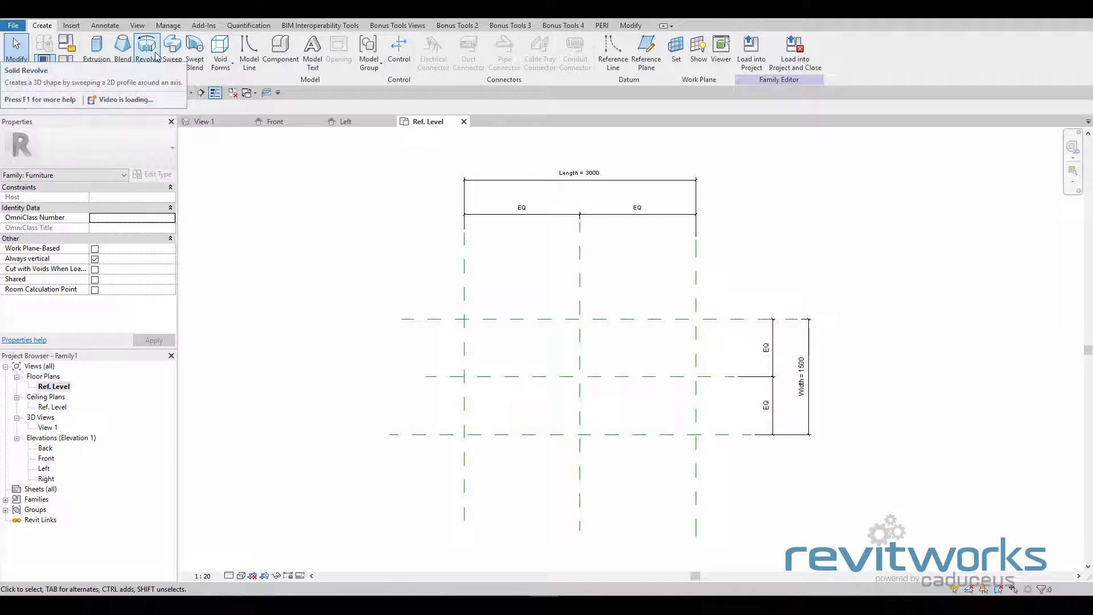
pyautogui.click(220, 54)
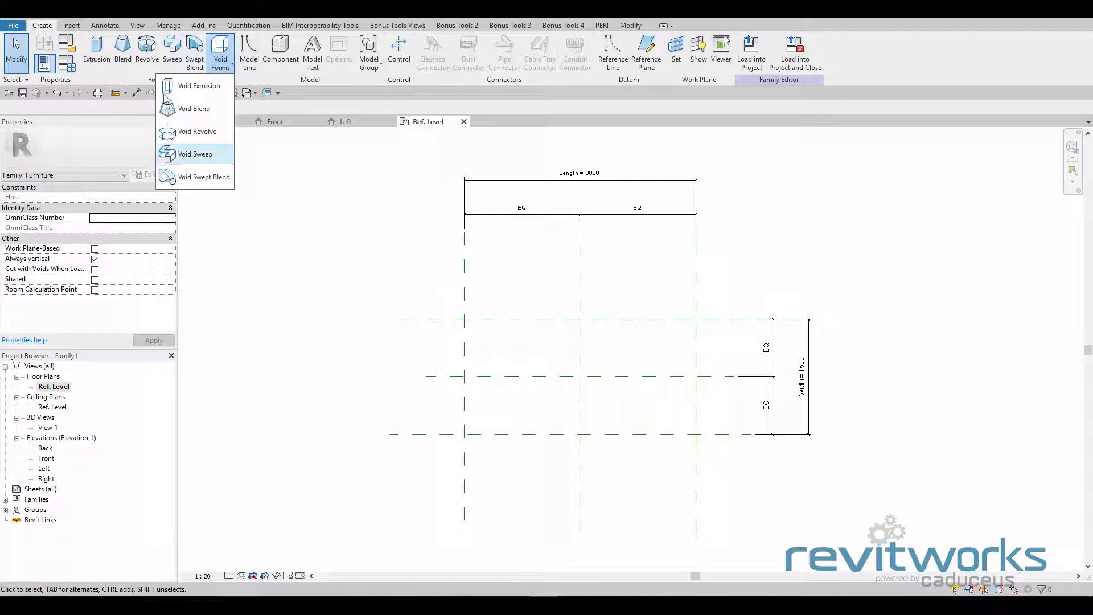
pyautogui.click(105, 52)
pyautogui.click(97, 49)
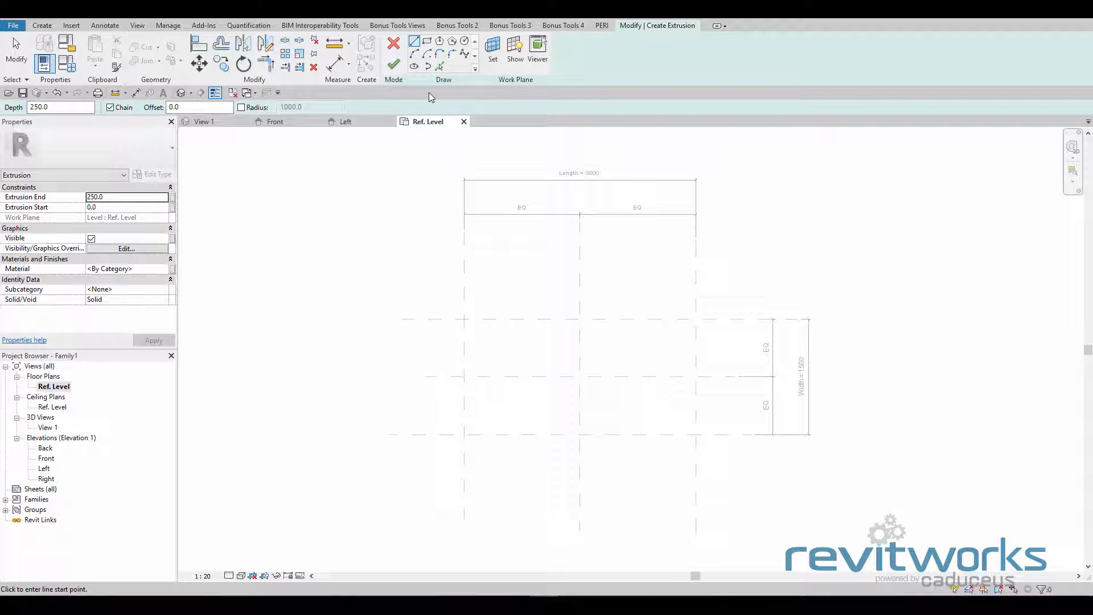
pyautogui.click(427, 43)
pyautogui.click(464, 319)
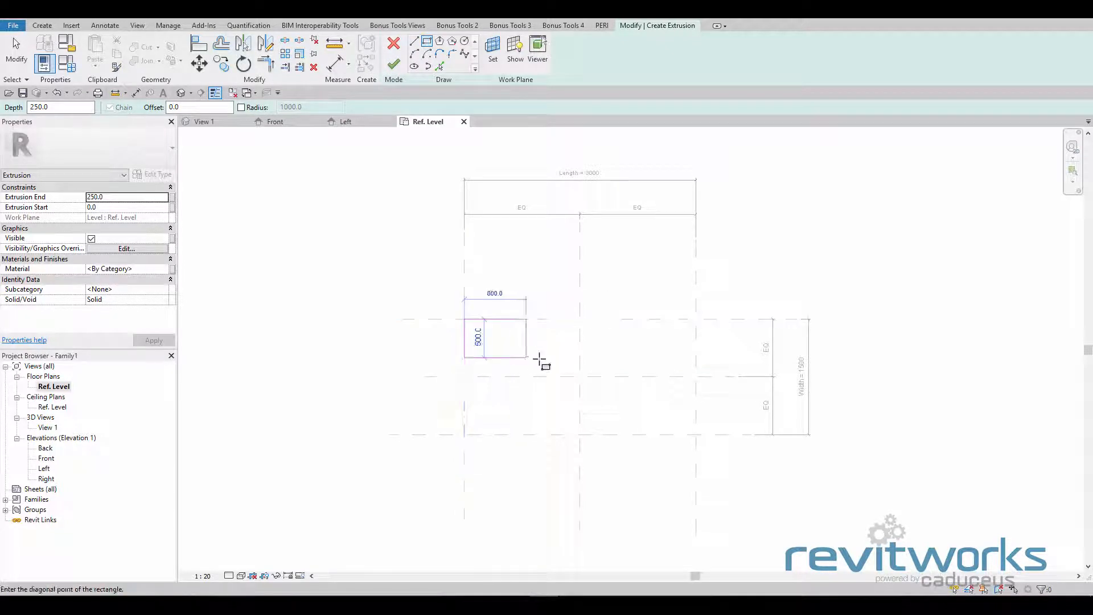
pyautogui.click(696, 435)
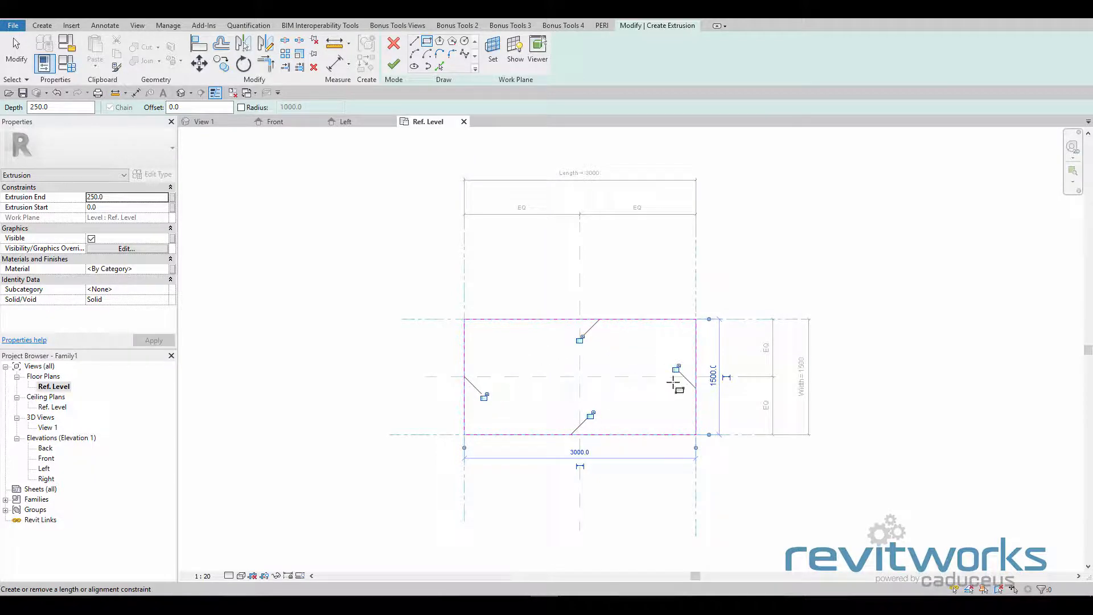
pyautogui.click(393, 64)
pyautogui.click(411, 267)
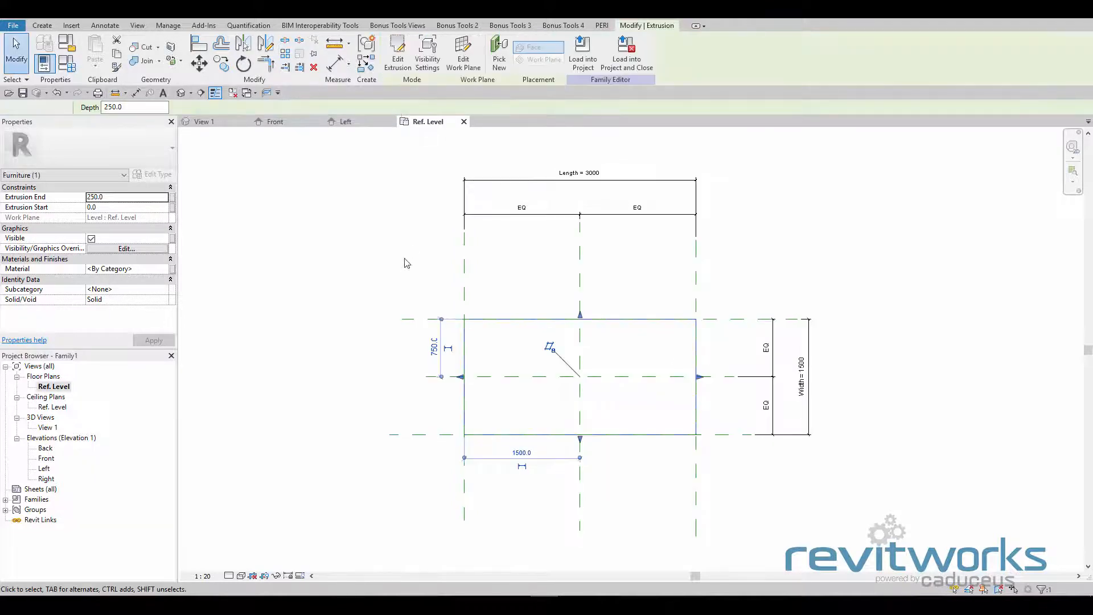
# Flex the extrusion by moving the right reference plane to a Length of about 1640 mm and back out to about 2880 mm
pyautogui.click(696, 280)
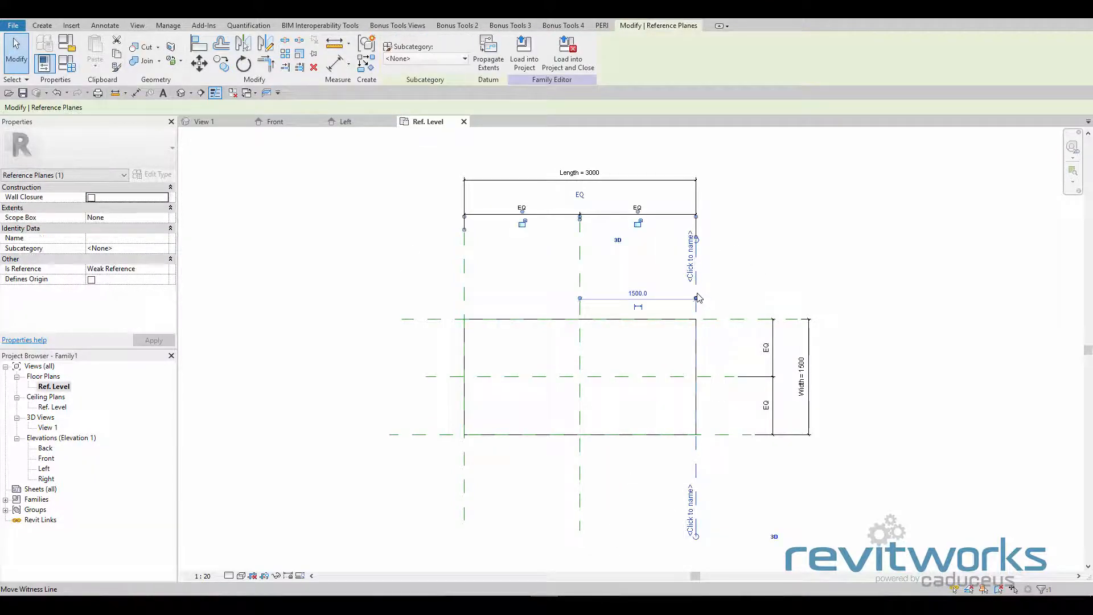
pyautogui.scroll(2, 699, 298)
pyautogui.moveTo(697, 289); pyautogui.dragTo(626, 287)
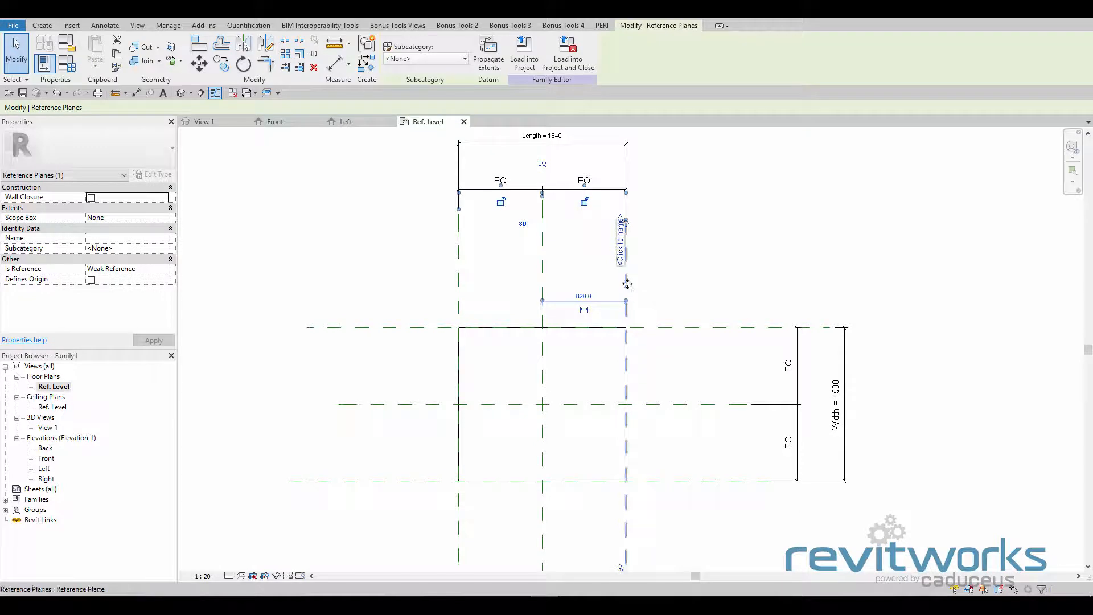
pyautogui.moveTo(627, 283); pyautogui.dragTo(692, 287)
pyautogui.click(744, 304)
pyautogui.scroll(-3, 712, 366)
pyautogui.moveTo(729, 357); pyautogui.dragTo(736, 352, button='middle')
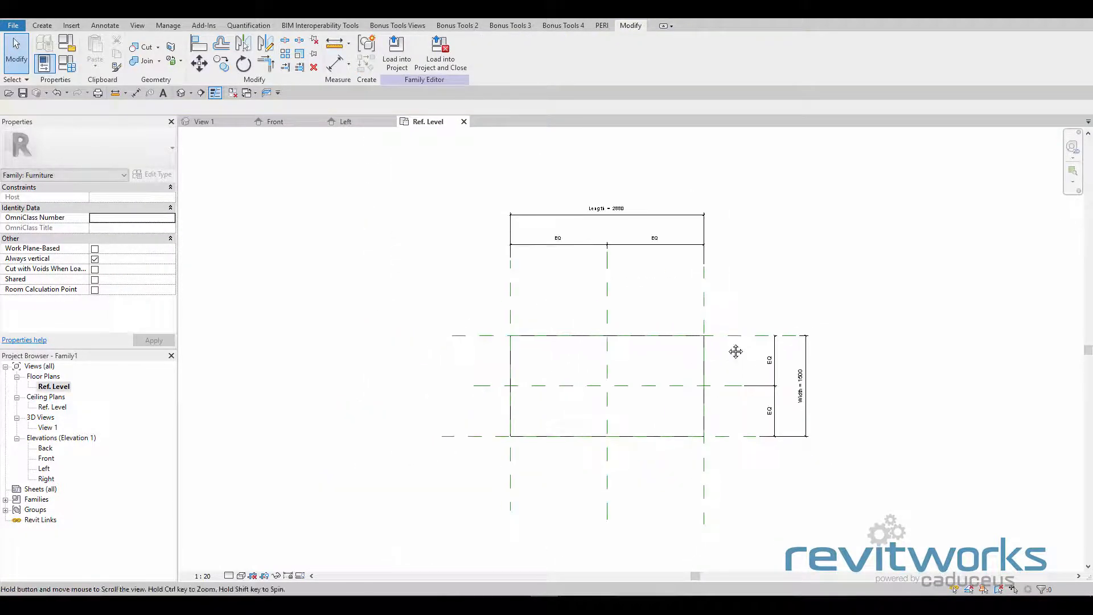
# Edit the extrusion, replacing its profile with a rectangle about 2600 by 1200 mm set inside the outer reference planes
pyautogui.scroll(1, 736, 352)
pyautogui.click(717, 356)
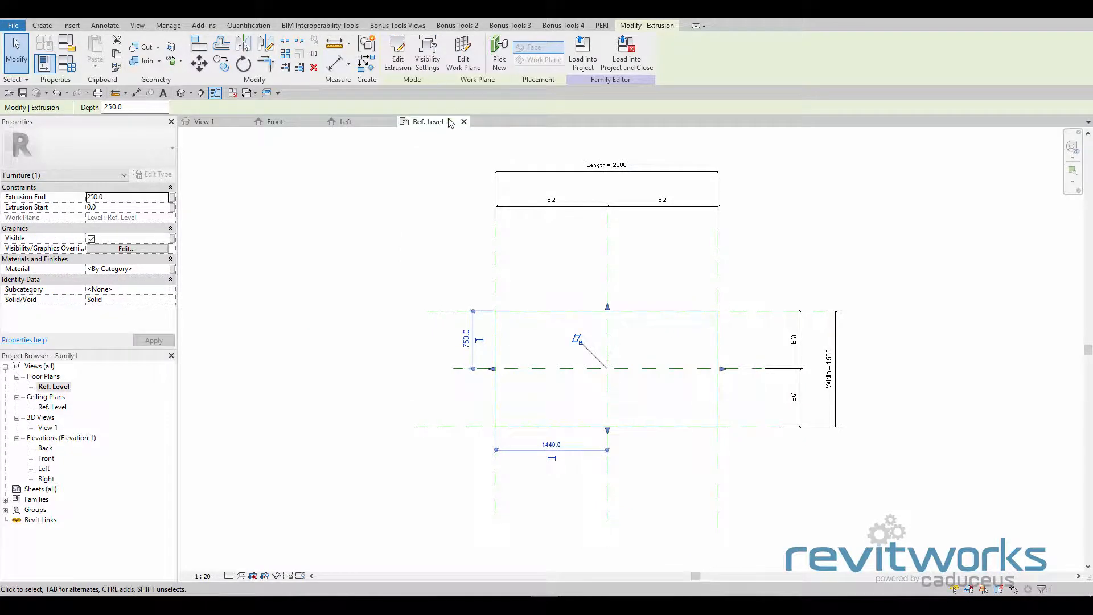
pyautogui.click(397, 48)
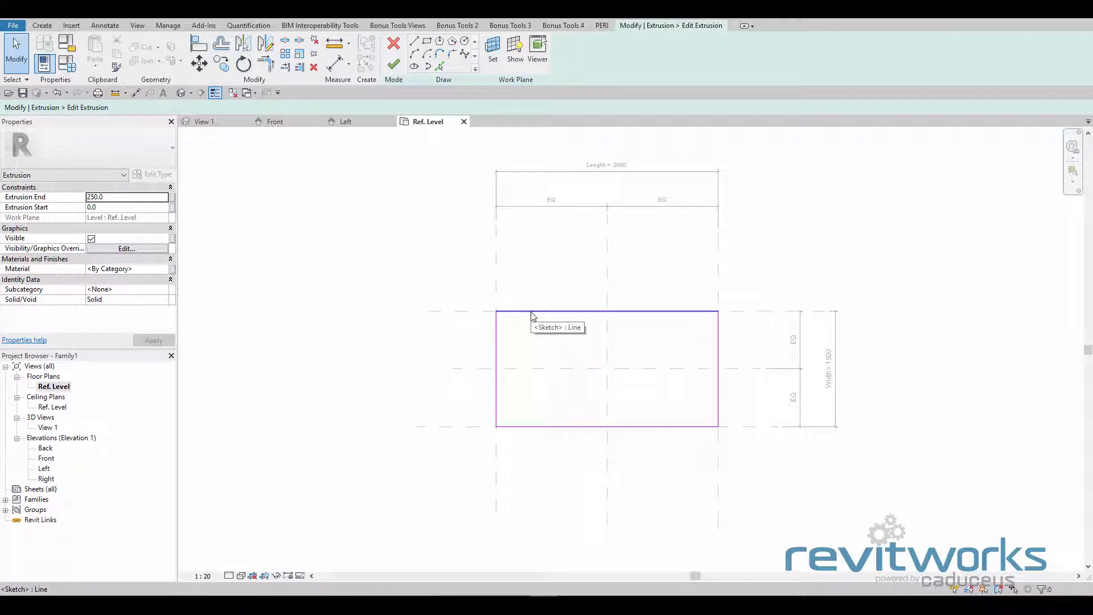
pyautogui.press('Tab')
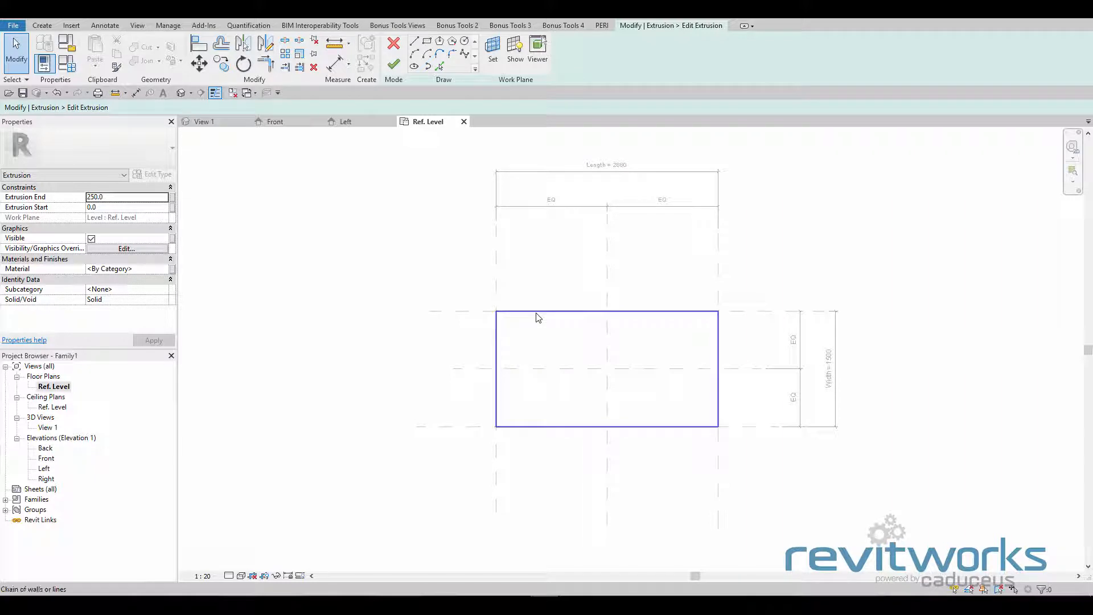
pyautogui.click(539, 317)
pyautogui.press('Delete')
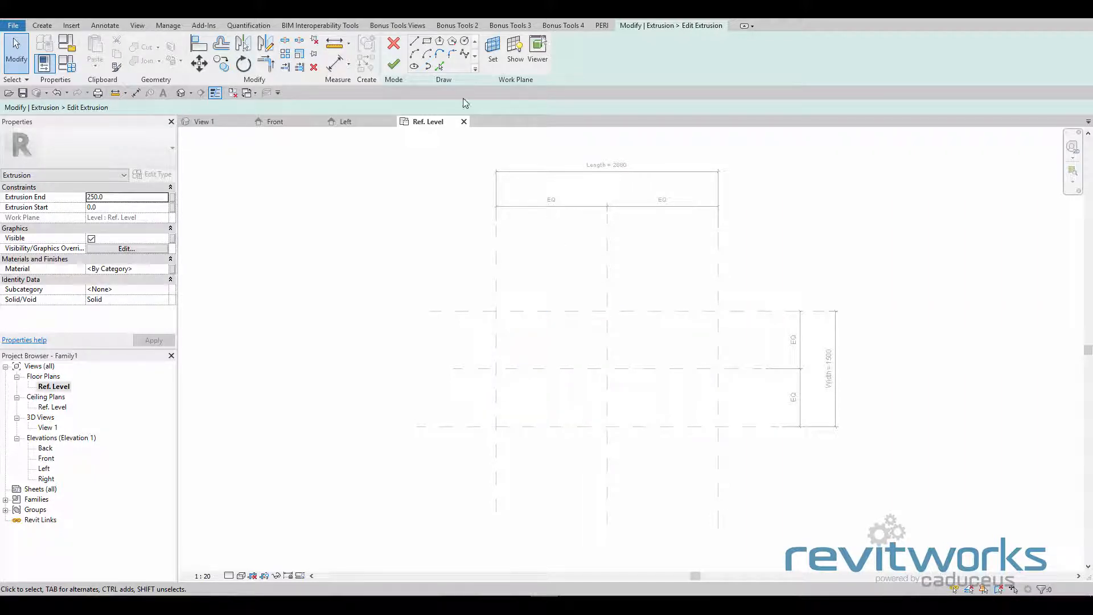
pyautogui.click(427, 41)
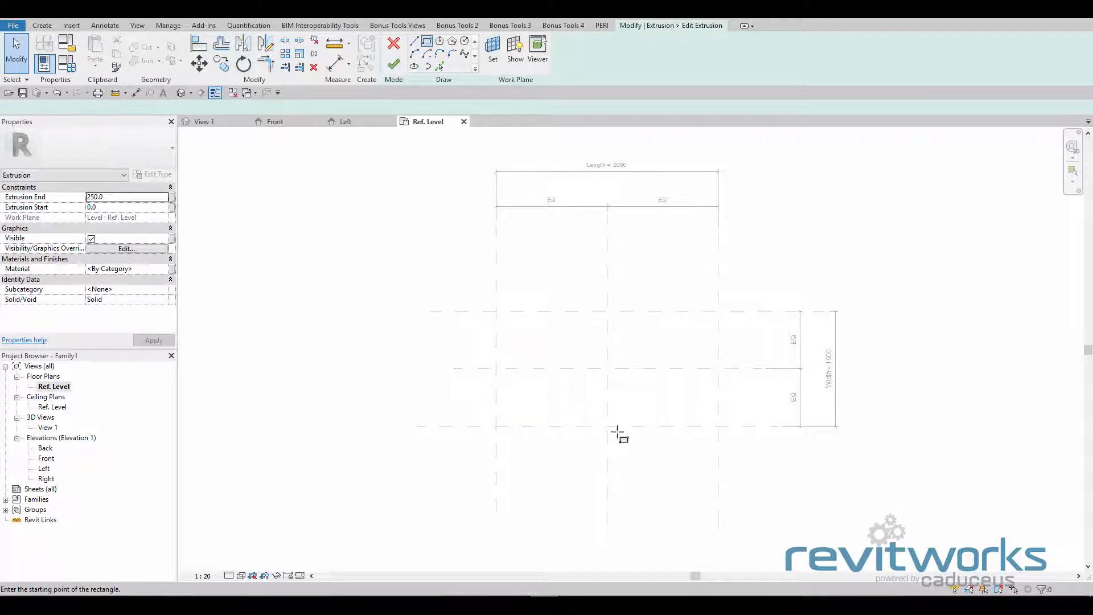
pyautogui.click(509, 323)
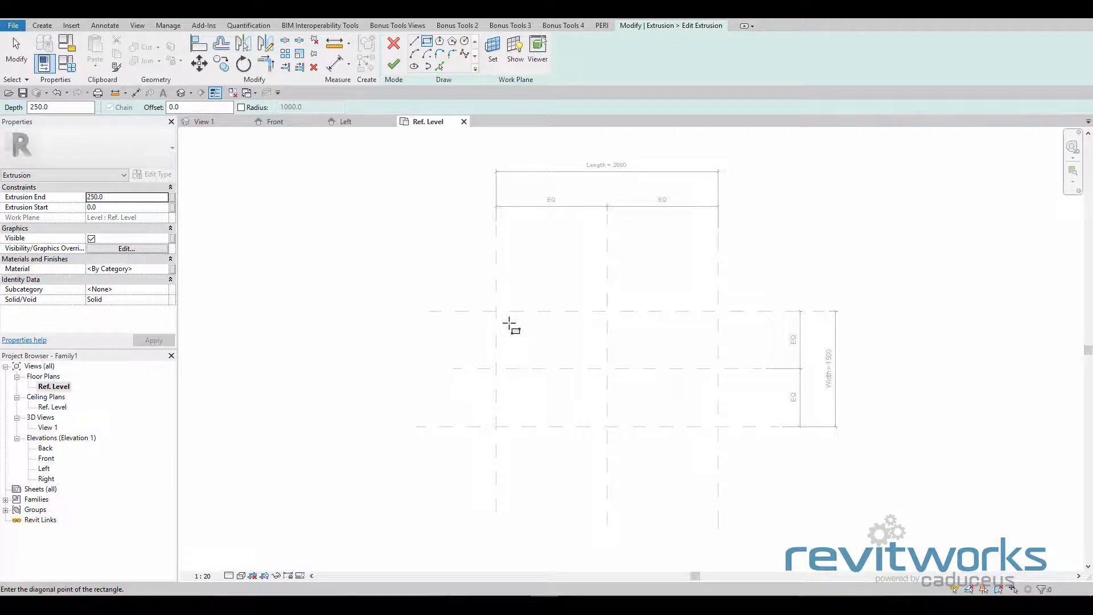
pyautogui.click(709, 415)
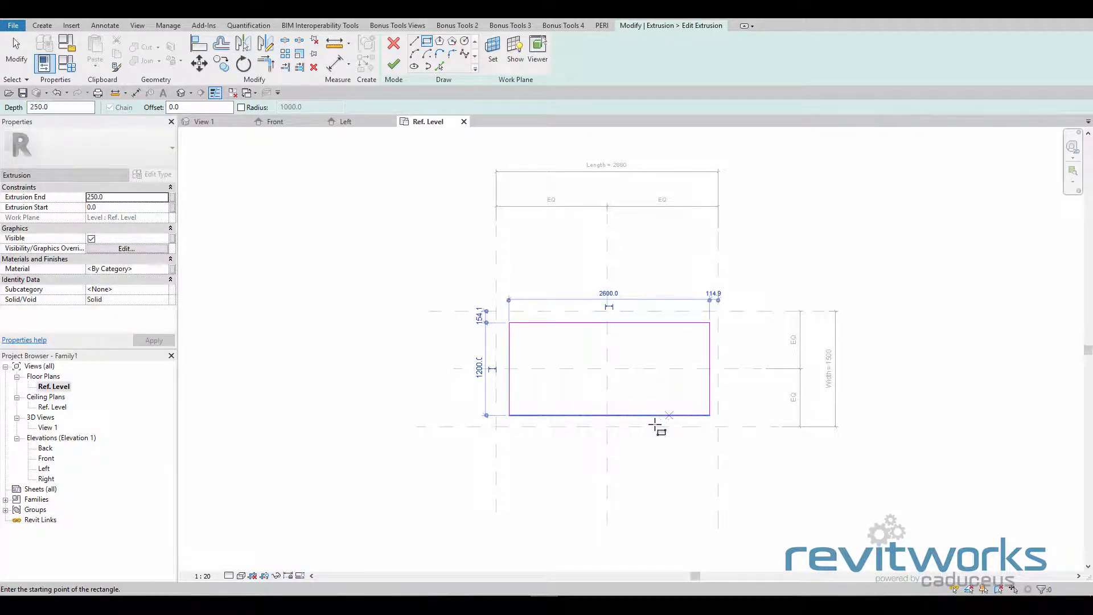
pyautogui.click(402, 69)
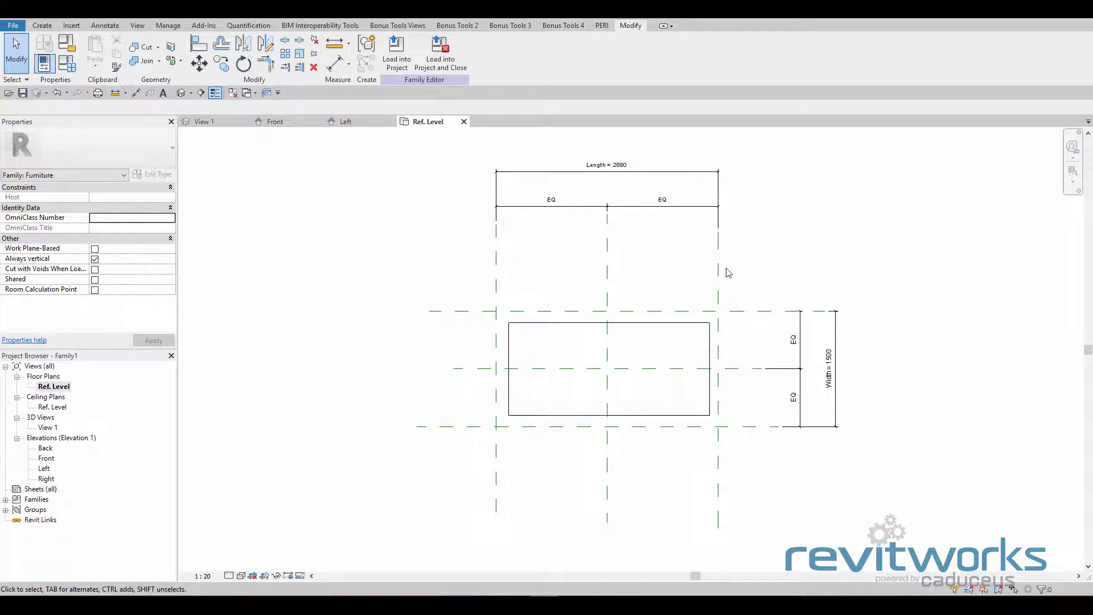
# Flex the offset extrusion by moving the right plane to a Length of about 2850 mm and the lower plane to a Width of about 1408 mm
pyautogui.click(720, 299)
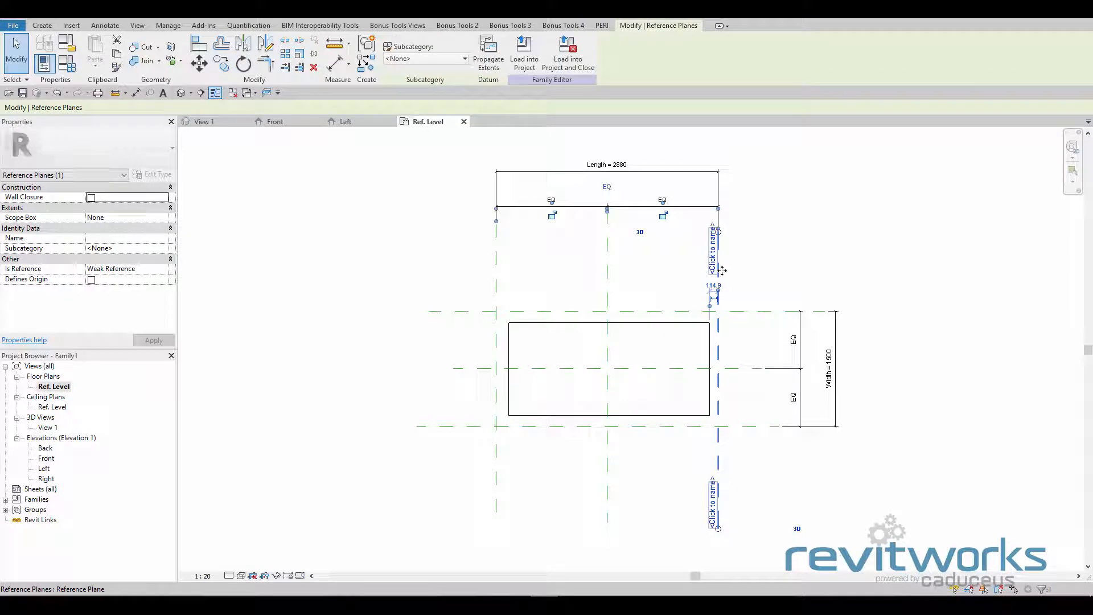
pyautogui.moveTo(722, 271)
pyautogui.mouseDown()
pyautogui.moveTo(686, 275)
pyautogui.moveTo(744, 268)
pyautogui.moveTo(690, 269)
pyautogui.moveTo(721, 270)
pyautogui.mouseUp()
pyautogui.click(766, 308)
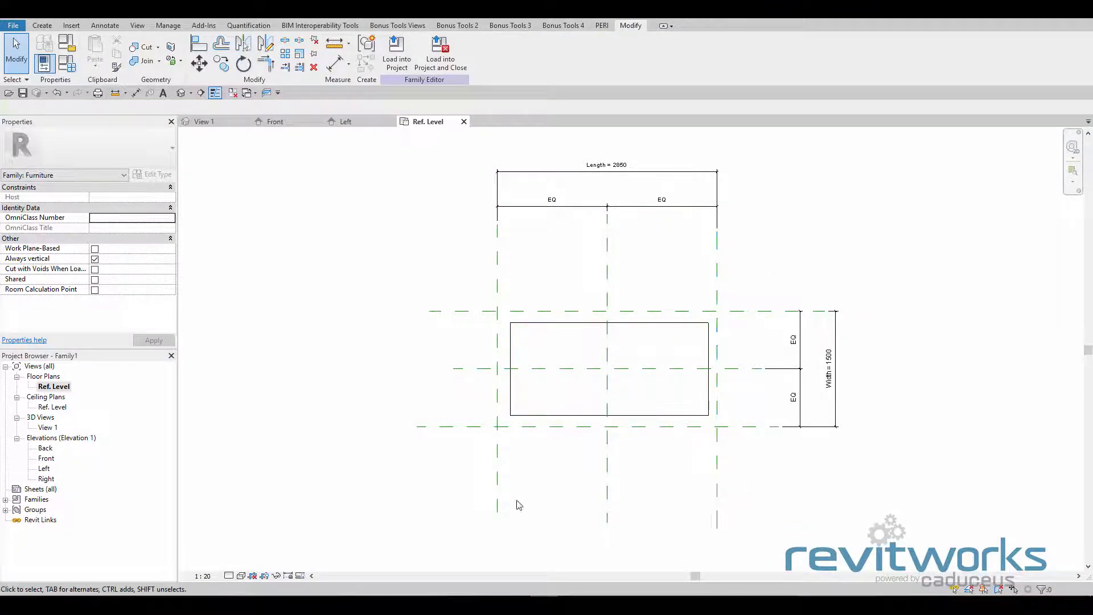
pyautogui.click(471, 427)
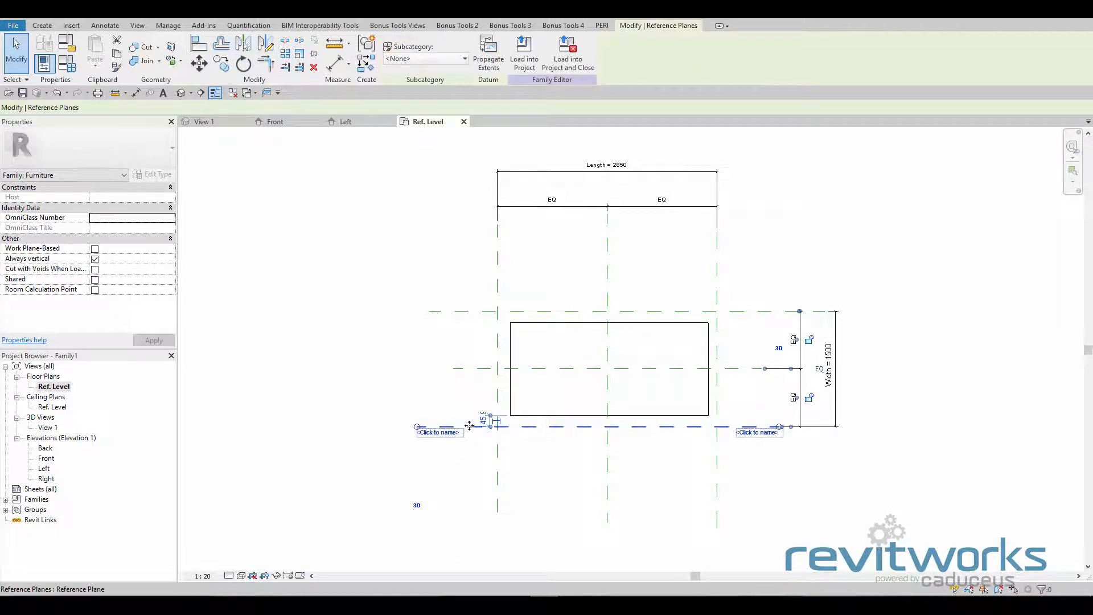
pyautogui.moveTo(471, 436); pyautogui.dragTo(472, 427)
pyautogui.click(524, 432)
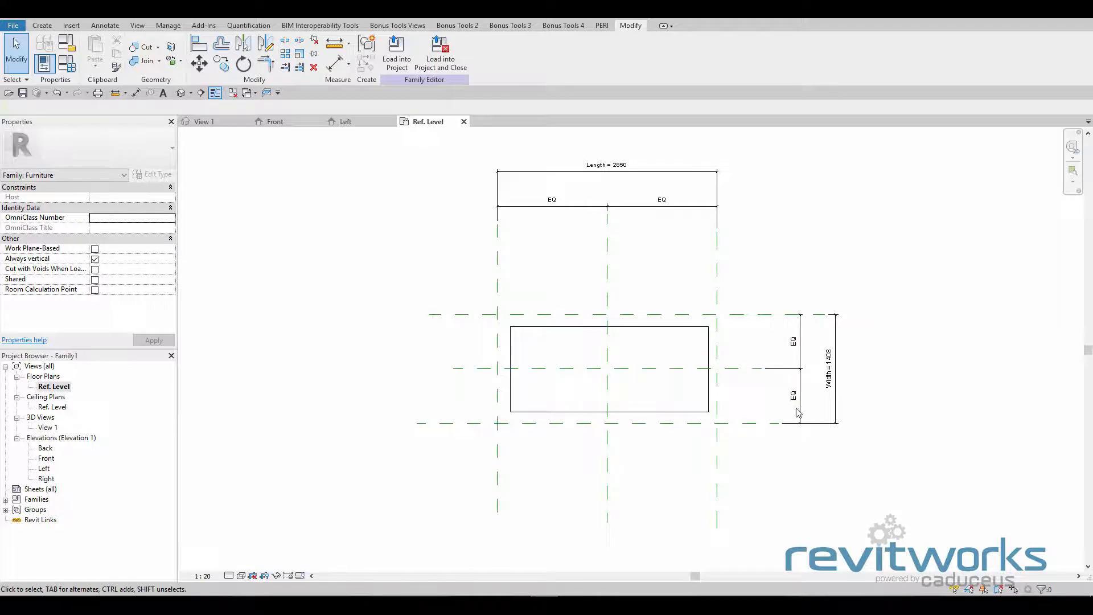
# Edit the extrusion profile so its right edge lies about 900 mm inside the right reference plane
pyautogui.click(707, 386)
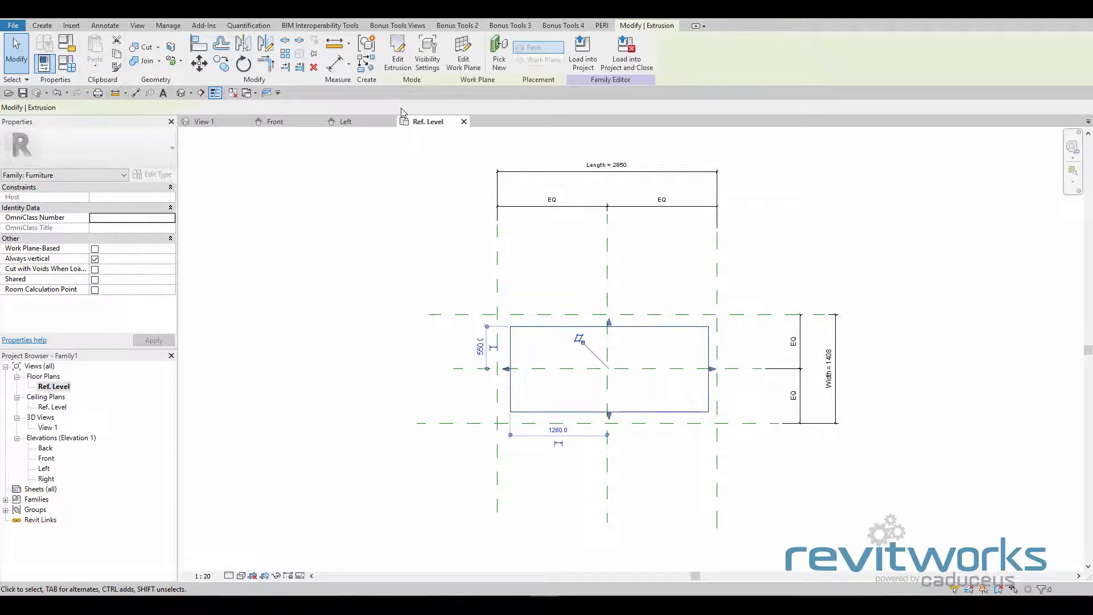
pyautogui.click(398, 51)
pyautogui.click(706, 406)
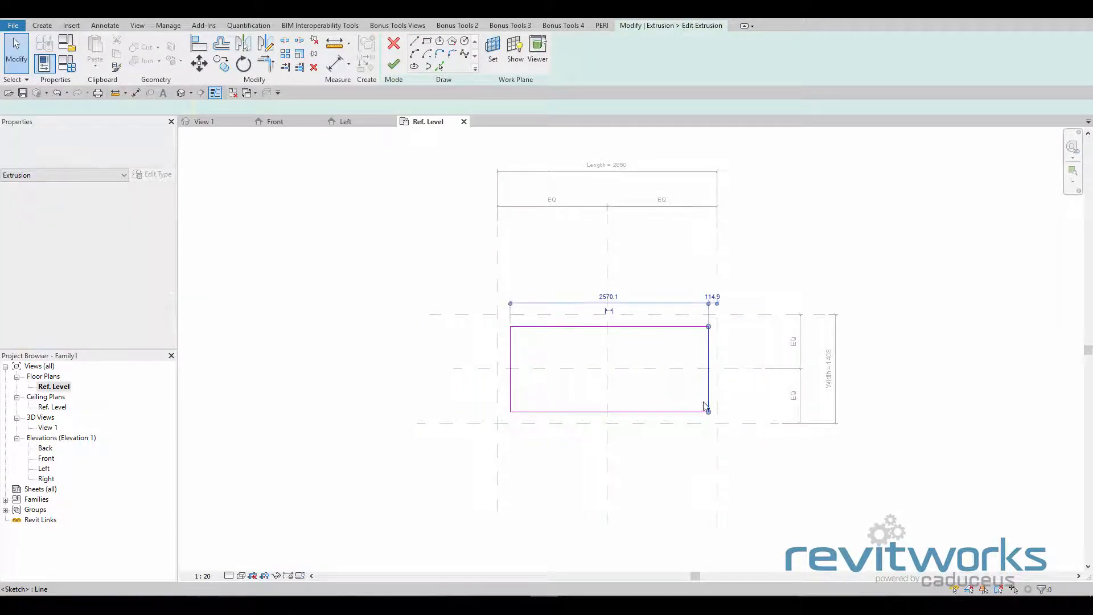
pyautogui.moveTo(709, 388); pyautogui.dragTo(648, 385)
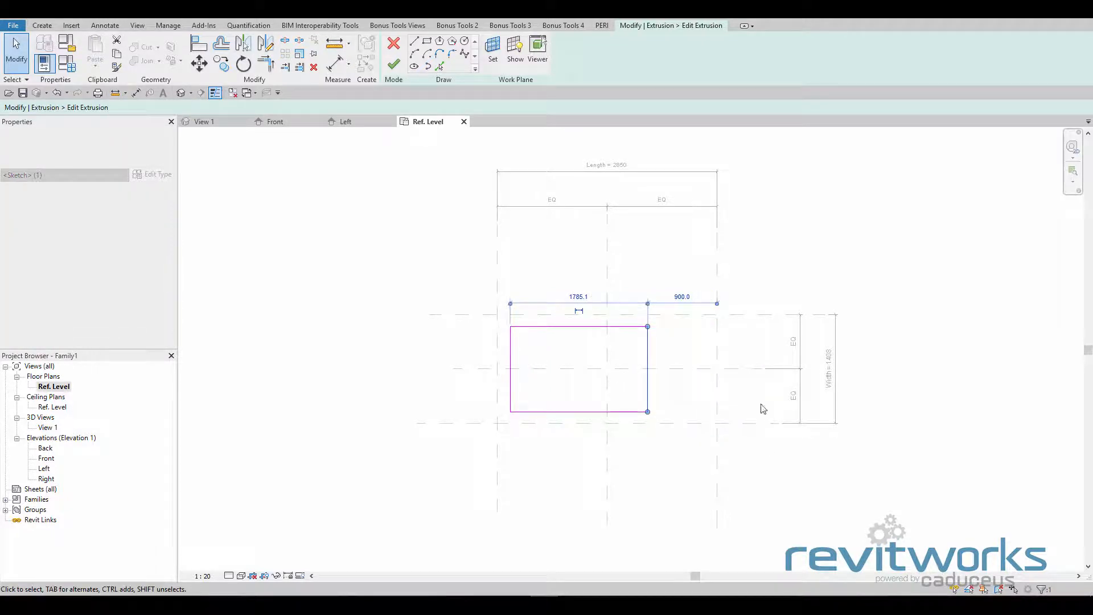
pyautogui.click(394, 64)
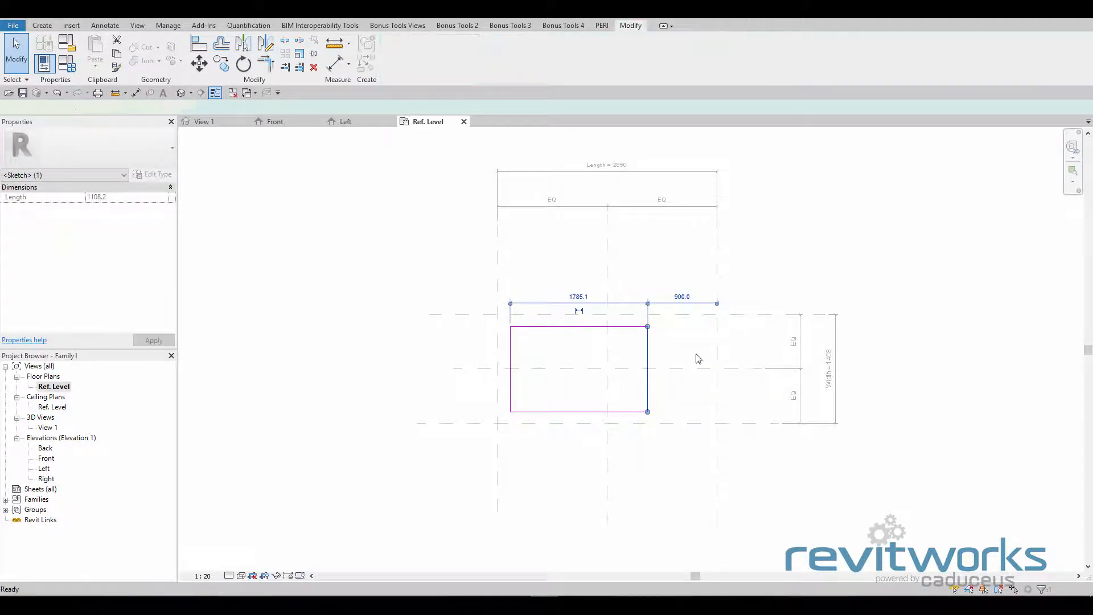
# Move the right reference plane outward to a Length of about 3450 mm and clear the selection
pyautogui.click(716, 293)
pyautogui.moveTo(713, 306); pyautogui.dragTo(740, 307)
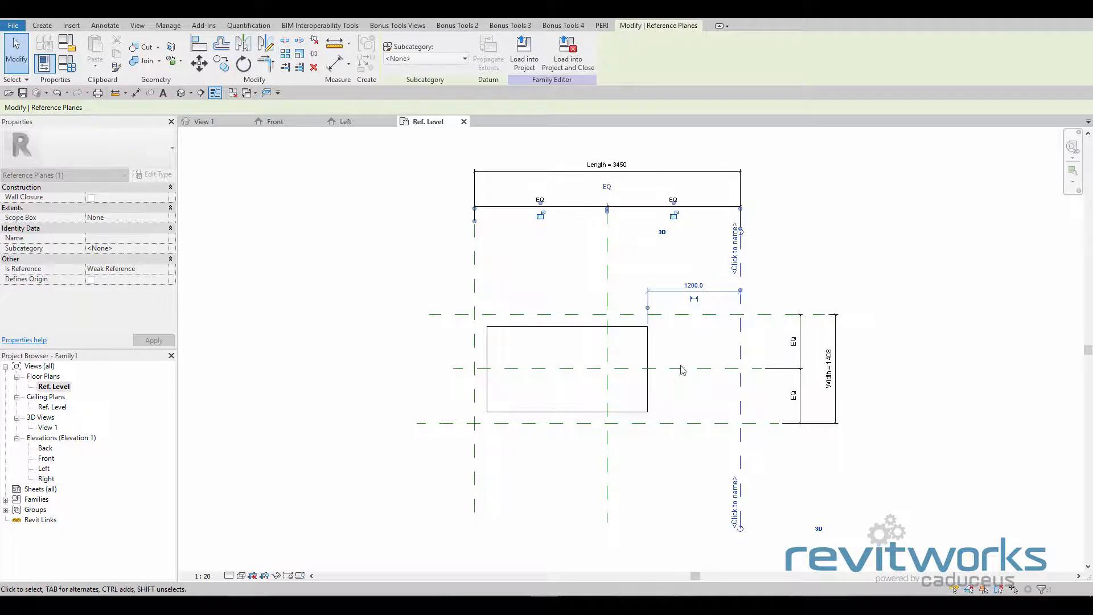
pyautogui.click(541, 279)
# Unpin the Center (Left/Right) reference plane, shift it right until the Length is about 4000 mm, and pin it again
pyautogui.click(607, 299)
pyautogui.moveTo(608, 299); pyautogui.dragTo(580, 307)
pyautogui.click(638, 340)
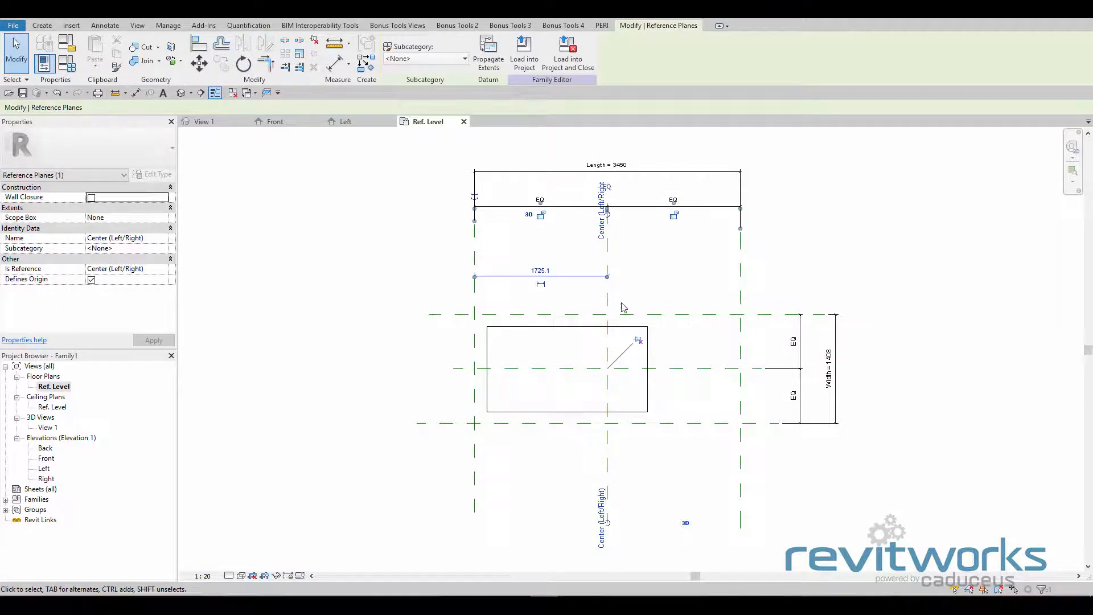
pyautogui.moveTo(613, 301); pyautogui.dragTo(653, 297)
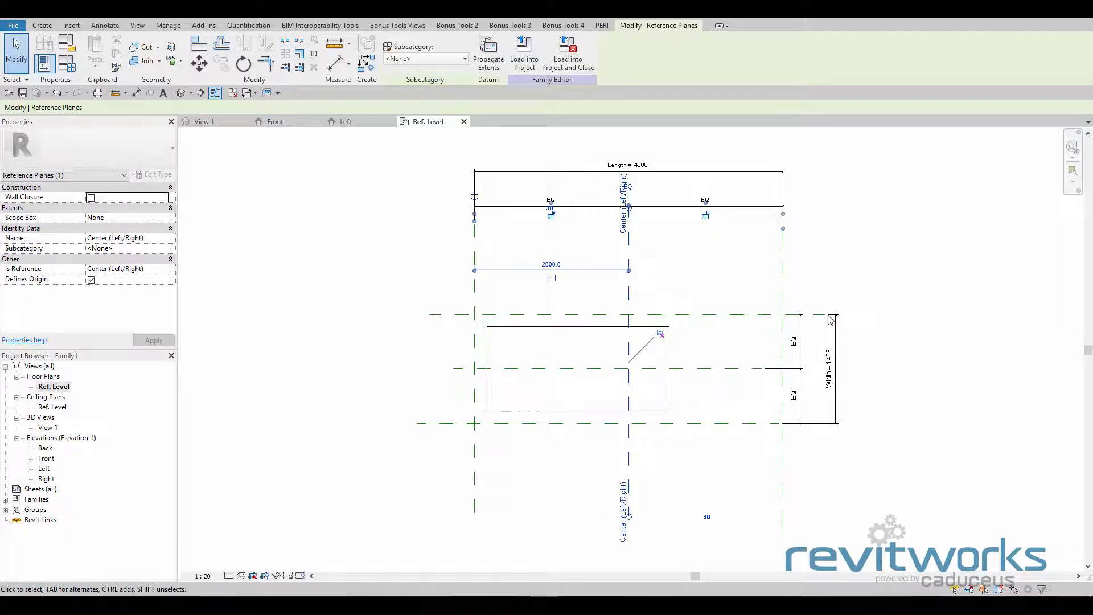
pyautogui.click(698, 297)
pyautogui.click(630, 288)
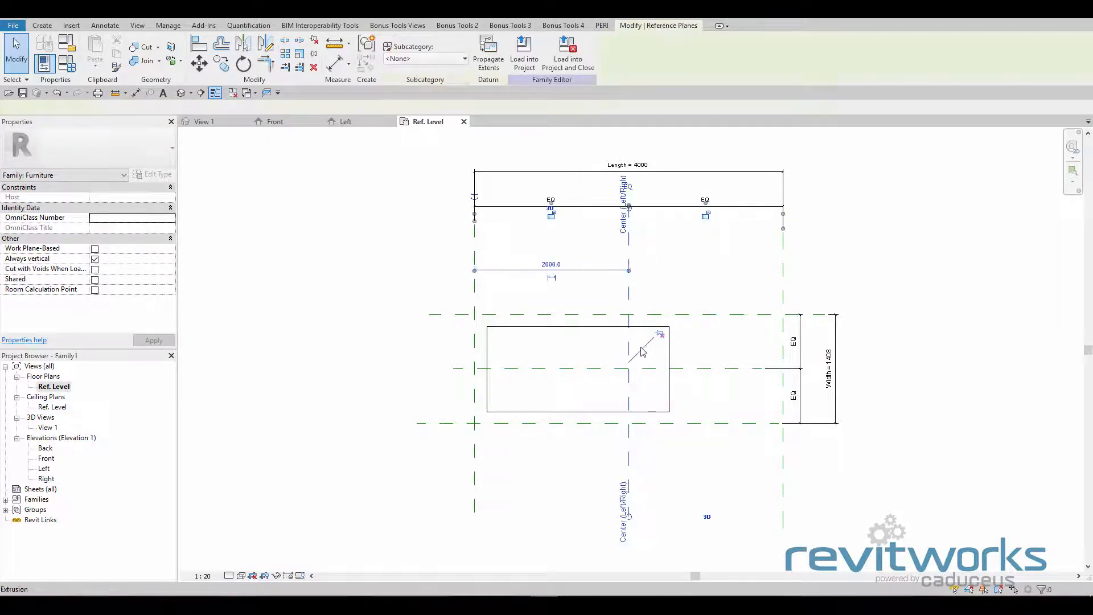
pyautogui.click(656, 335)
pyautogui.click(676, 276)
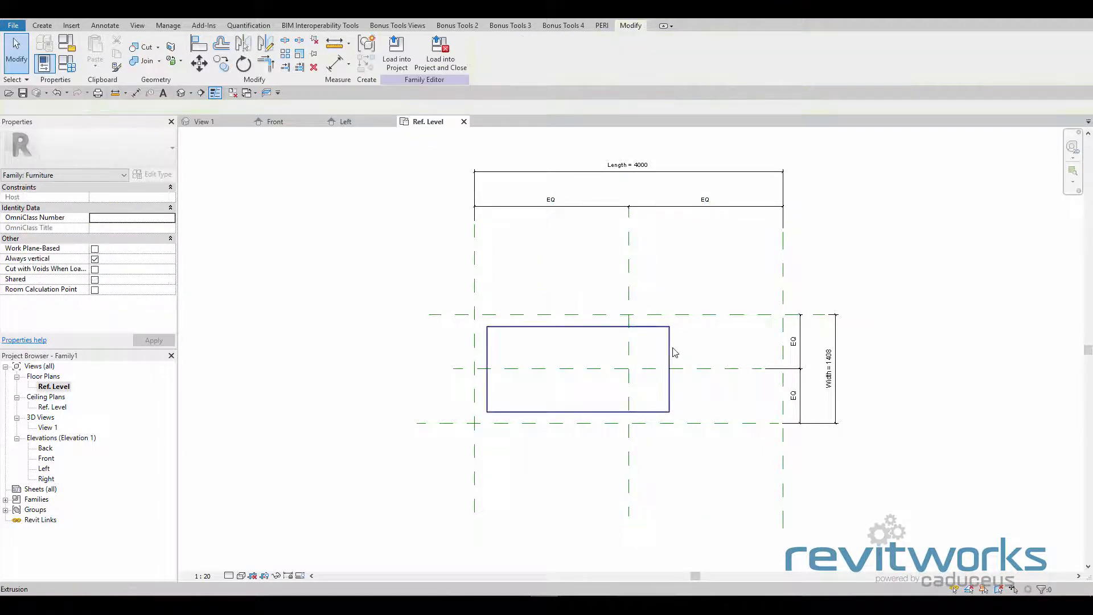
# Edit the extrusion profile and move its right edge outward until the profile is about 3600 mm long
pyautogui.doubleClick(671, 351)
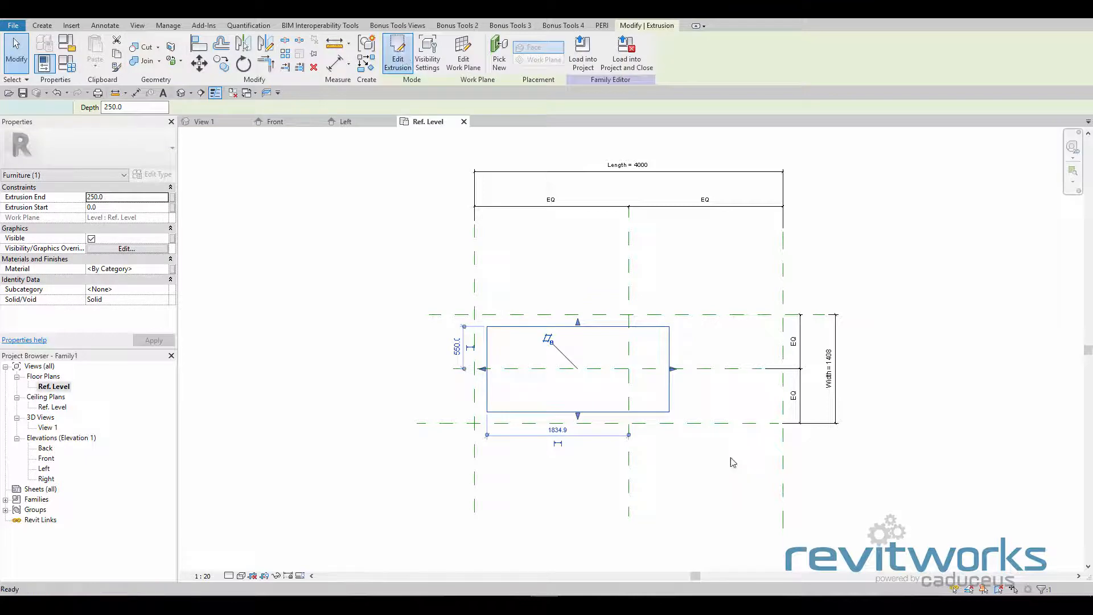
pyautogui.click(669, 357)
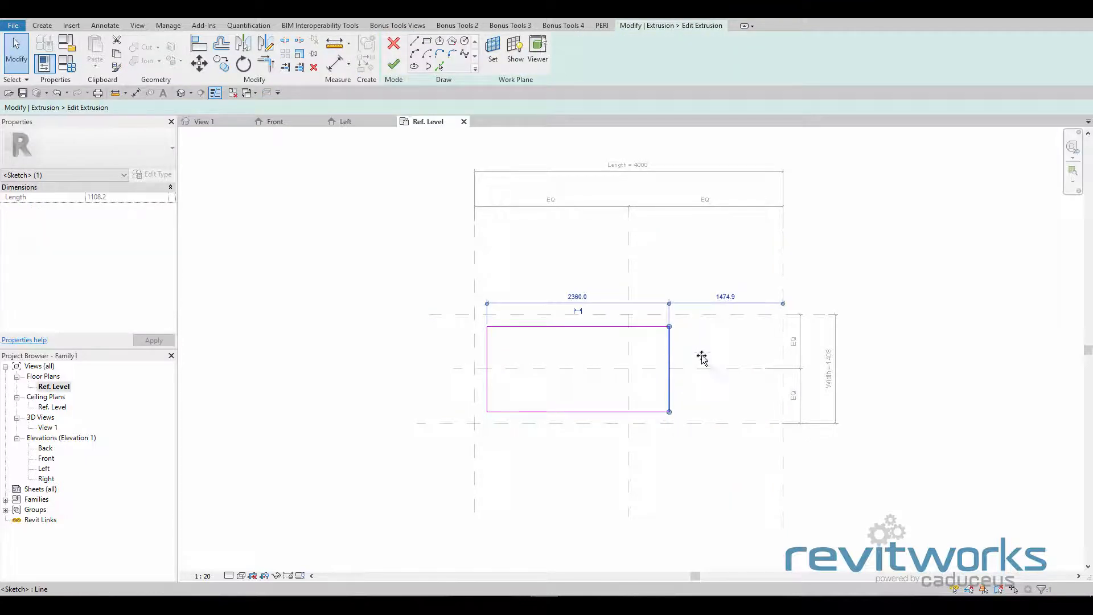
pyautogui.moveTo(669, 356); pyautogui.dragTo(762, 359)
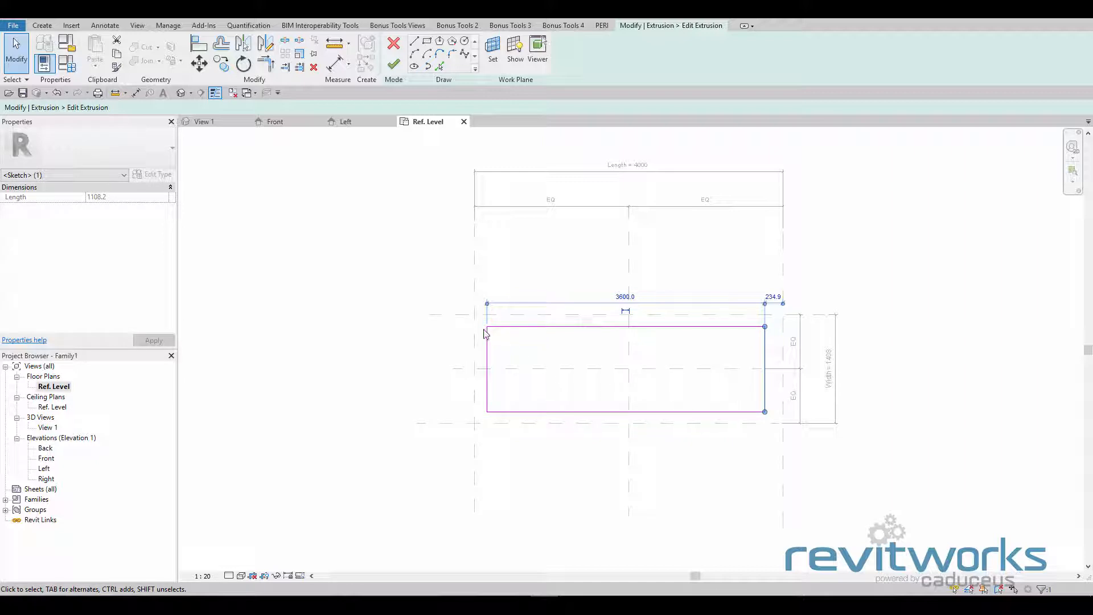
pyautogui.click(716, 485)
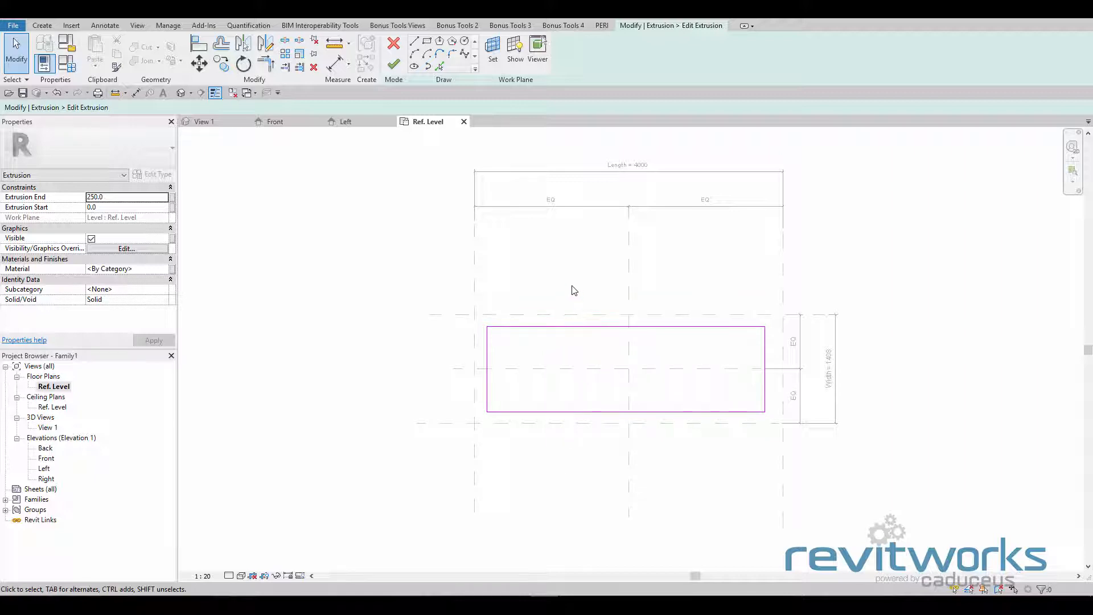
# Align the profile's upper and right edges to the matching outer reference planes and lock them
pyautogui.click(198, 43)
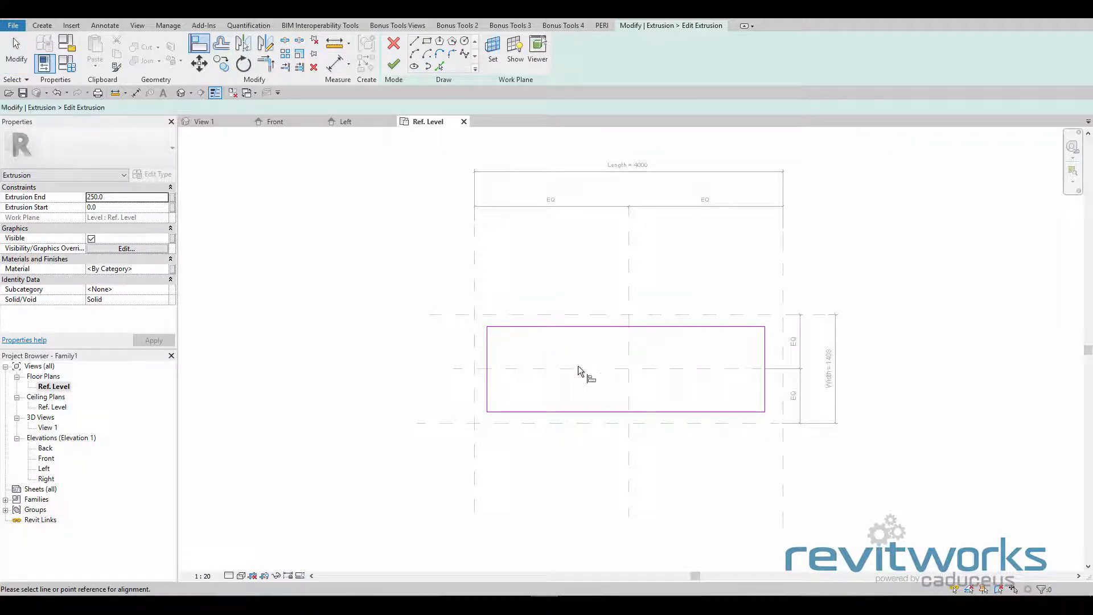
pyautogui.click(585, 316)
pyautogui.click(586, 328)
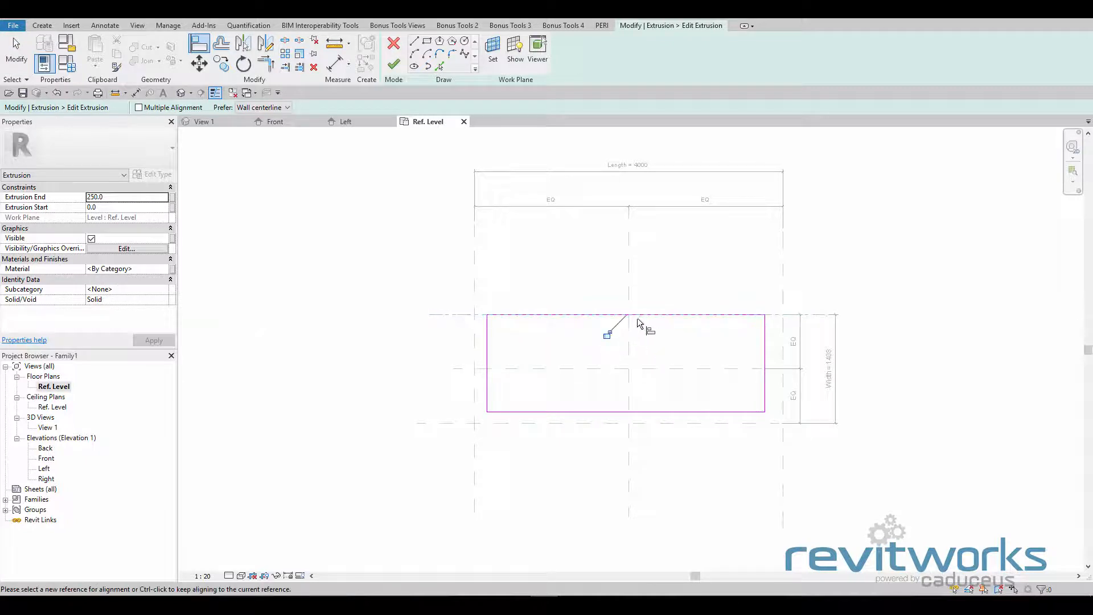
pyautogui.click(784, 336)
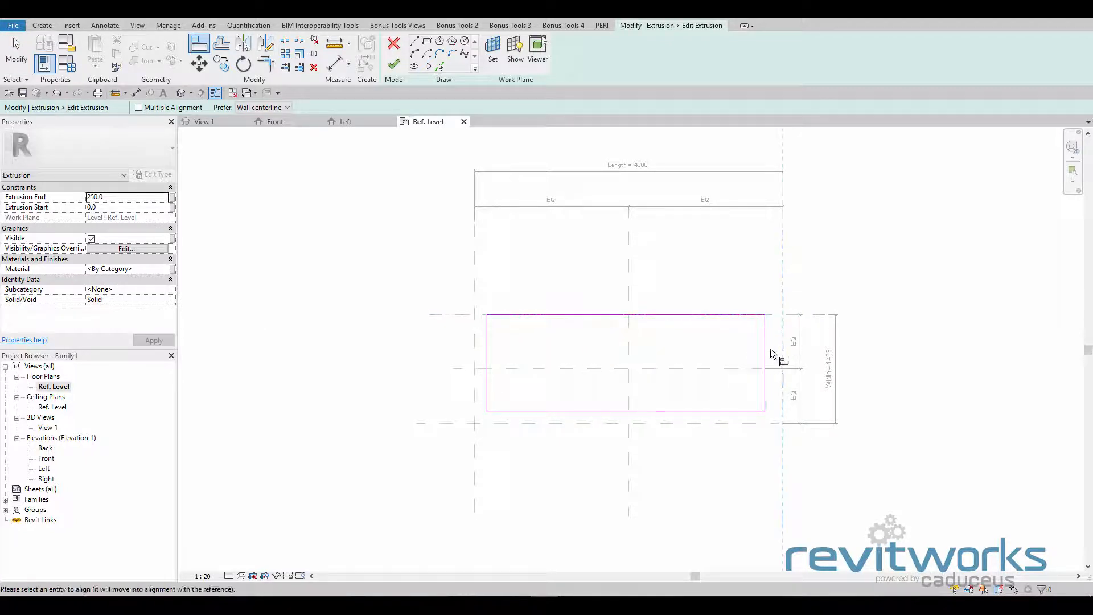
pyautogui.click(765, 369)
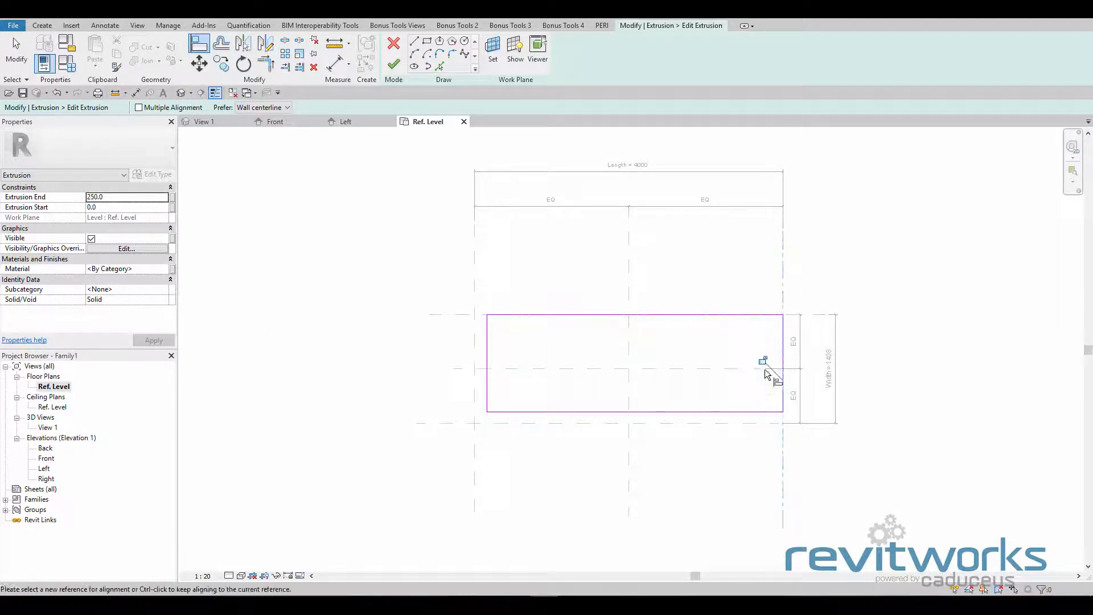
# Align and lock the profile's lower and left edges to the matching outer reference planes, and finish the sketch
pyautogui.click(733, 423)
pyautogui.click(712, 412)
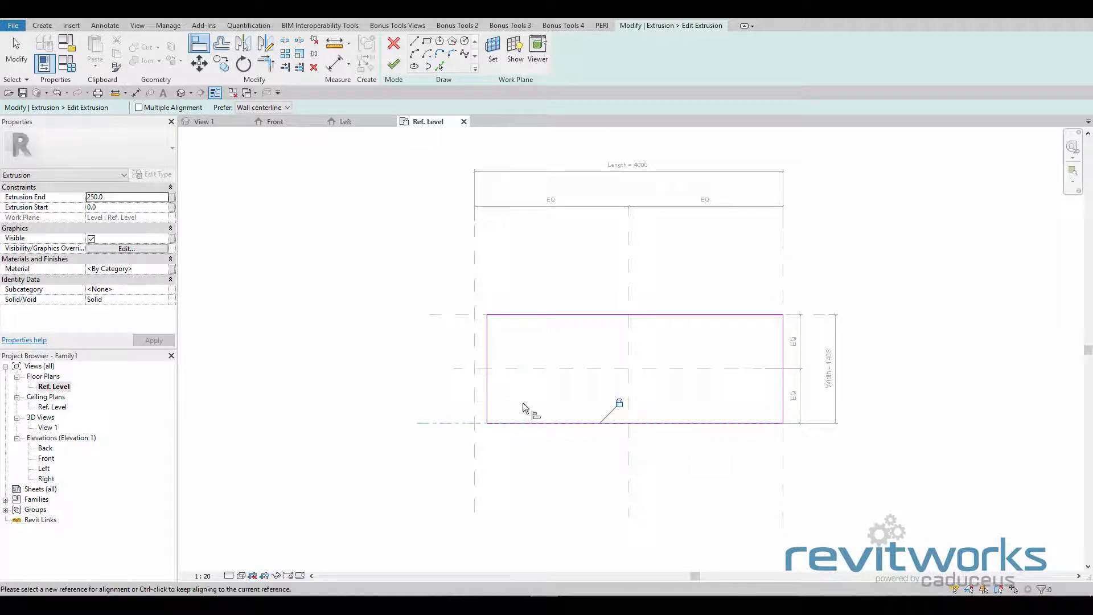
pyautogui.click(478, 397)
pyautogui.click(487, 395)
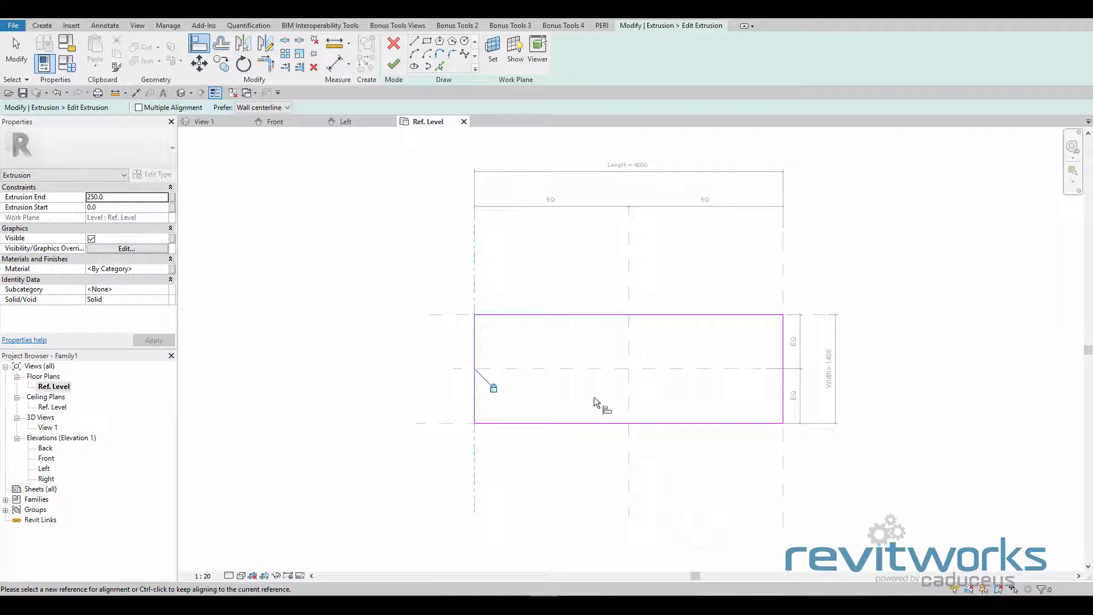
pyautogui.rightClick(699, 261)
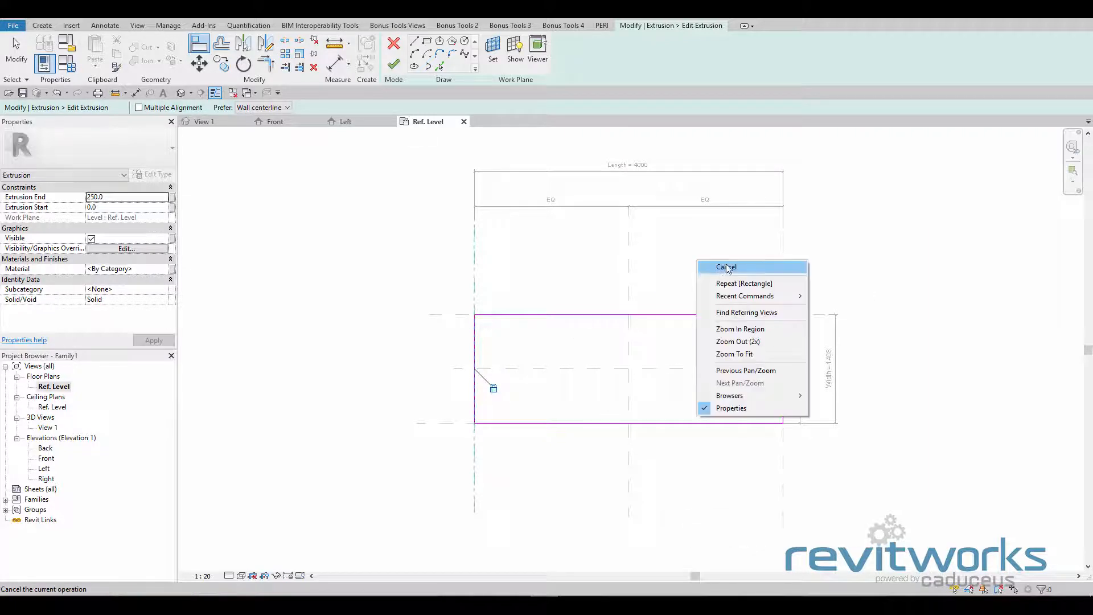
pyautogui.click(713, 266)
pyautogui.click(394, 64)
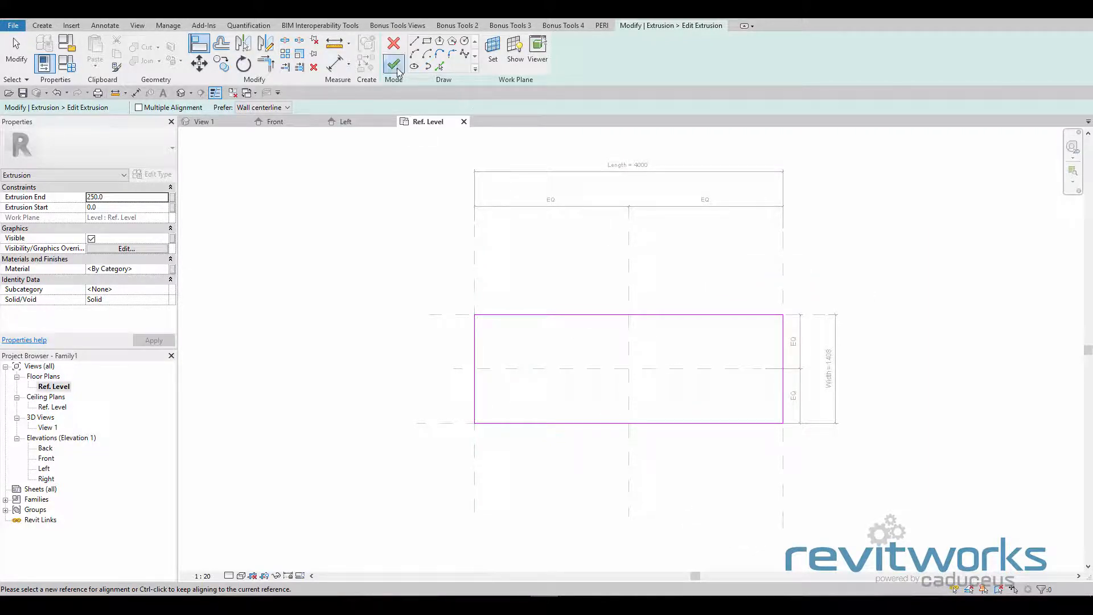
# Flex the locked extrusion by moving the right reference plane inward to a Length of about 2400 mm
pyautogui.click(794, 303)
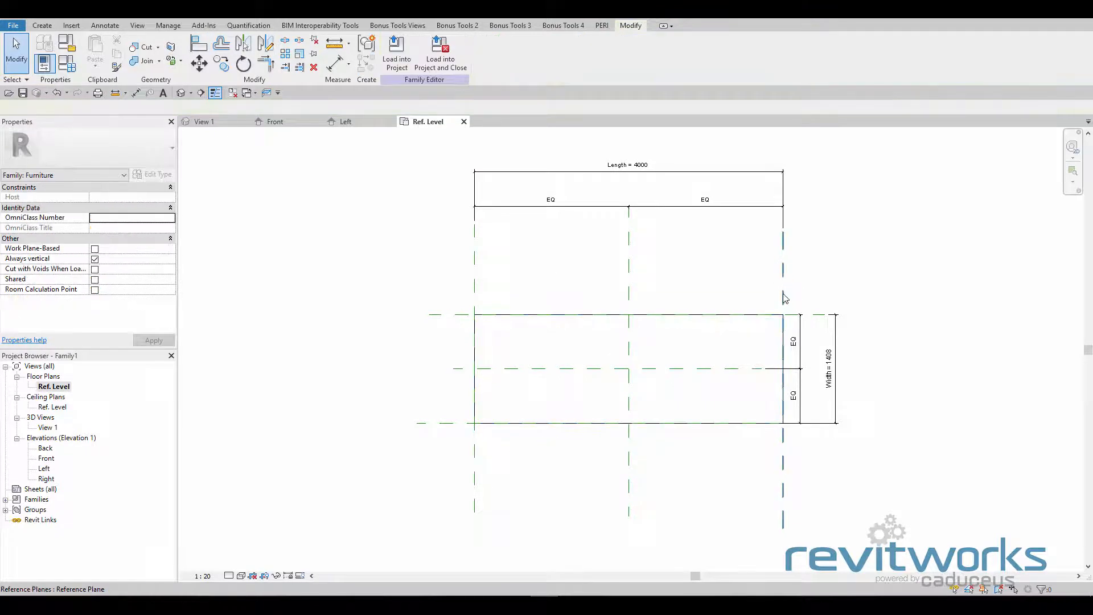
pyautogui.click(783, 300)
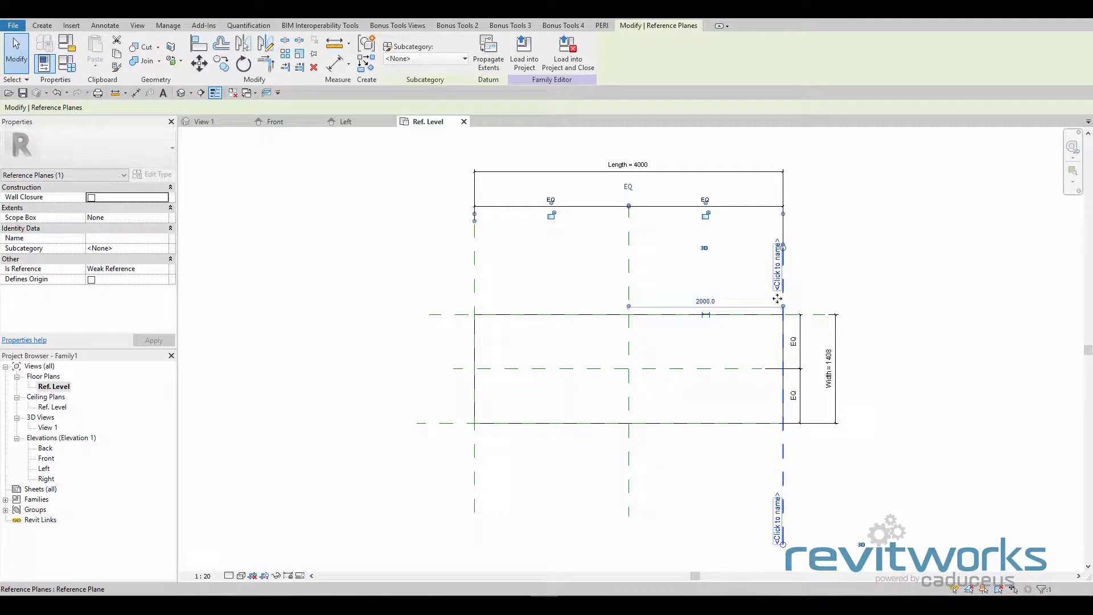
pyautogui.moveTo(784, 301); pyautogui.dragTo(721, 303)
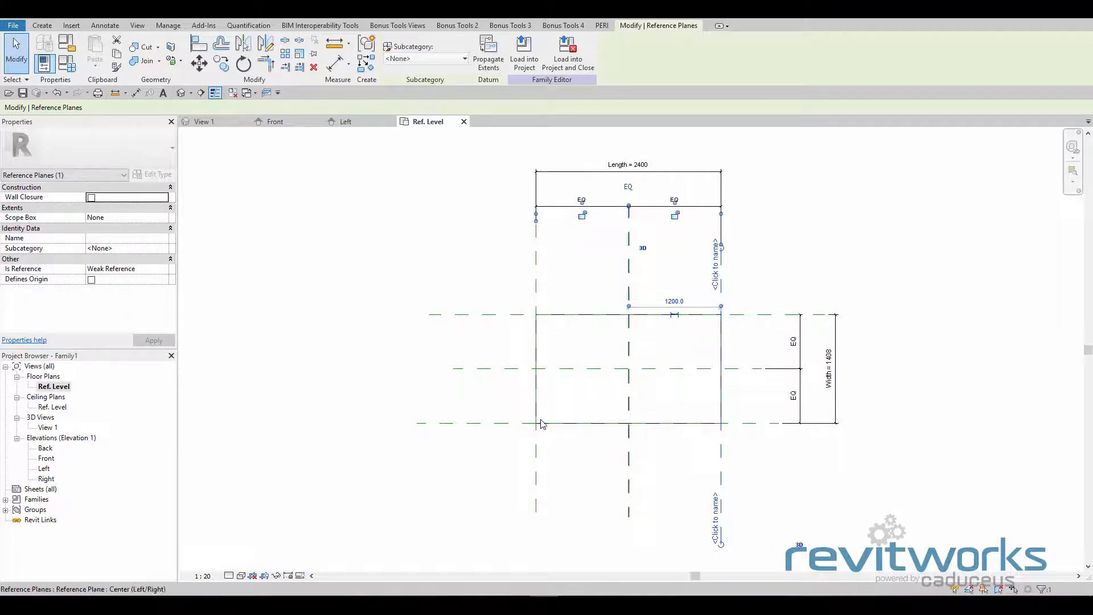
pyautogui.click(404, 409)
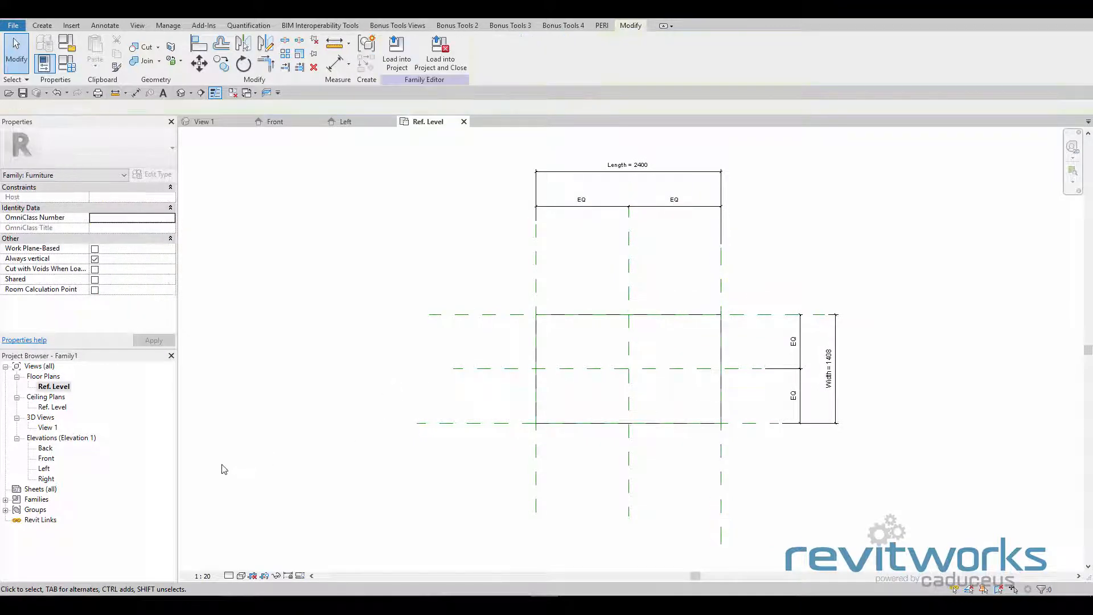
# In the Front elevation, stretch the extrusion's top face up to the Height reference plane at 1200 mm and lock it there
pyautogui.doubleClick(51, 459)
pyautogui.click(614, 489)
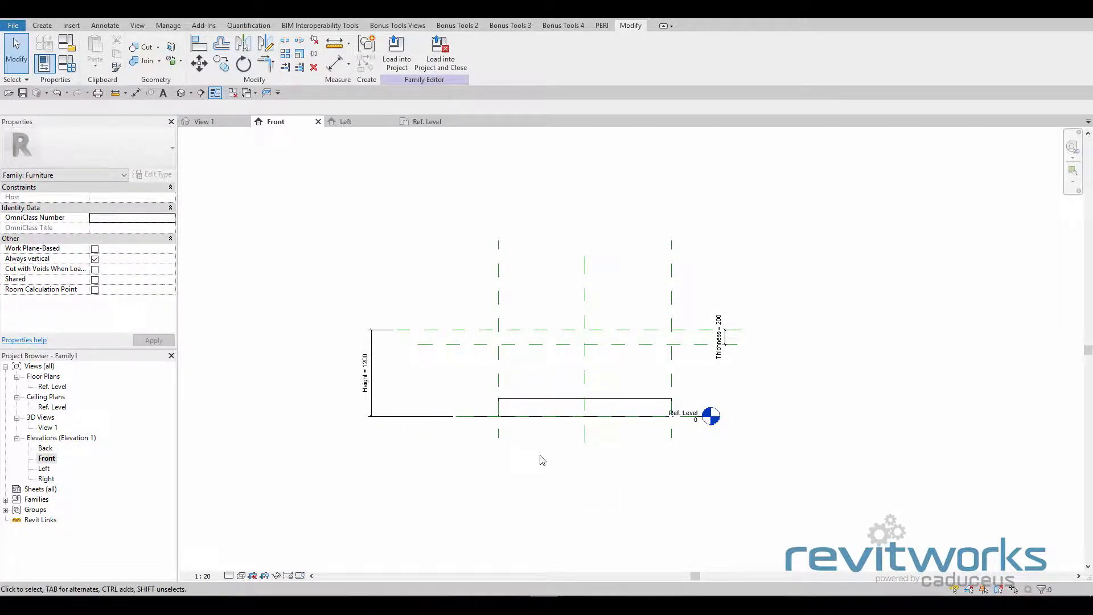
pyautogui.scroll(1, 540, 455)
pyautogui.click(649, 394)
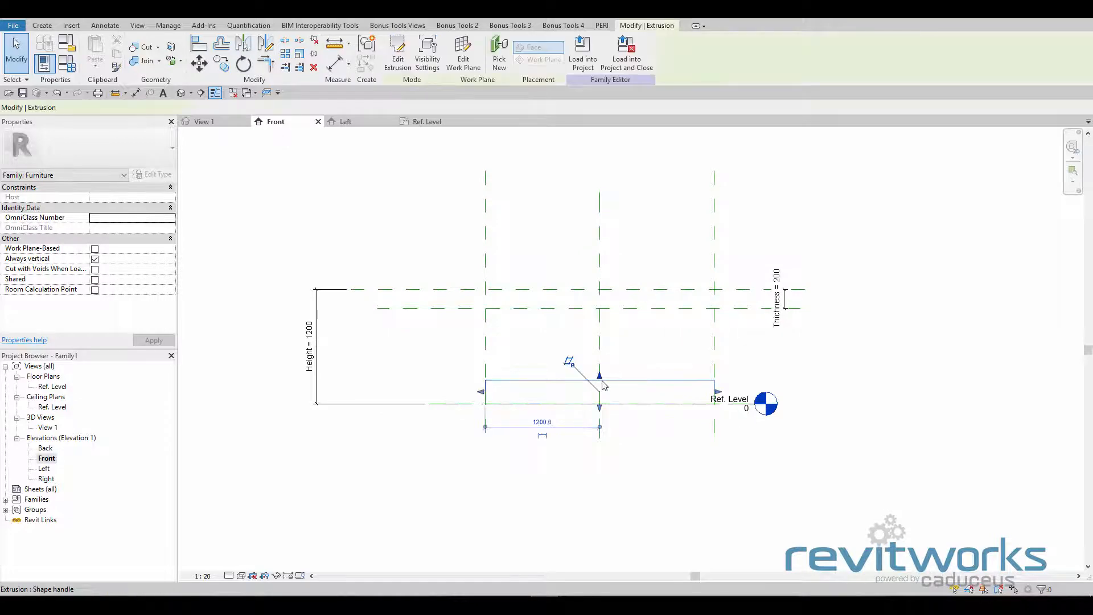
pyautogui.moveTo(600, 372)
pyautogui.mouseDown()
pyautogui.moveTo(599, 353)
pyautogui.moveTo(578, 358)
pyautogui.moveTo(592, 292)
pyautogui.moveTo(596, 344)
pyautogui.moveTo(600, 288)
pyautogui.moveTo(582, 330)
pyautogui.moveTo(599, 351)
pyautogui.mouseUp()
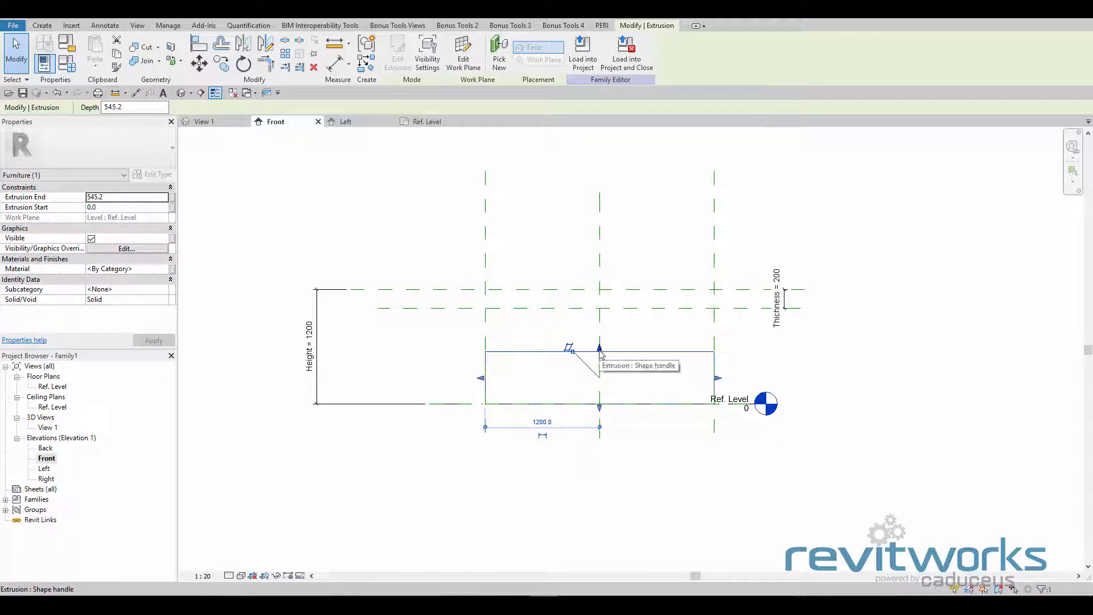
pyautogui.moveTo(600, 353); pyautogui.dragTo(548, 292)
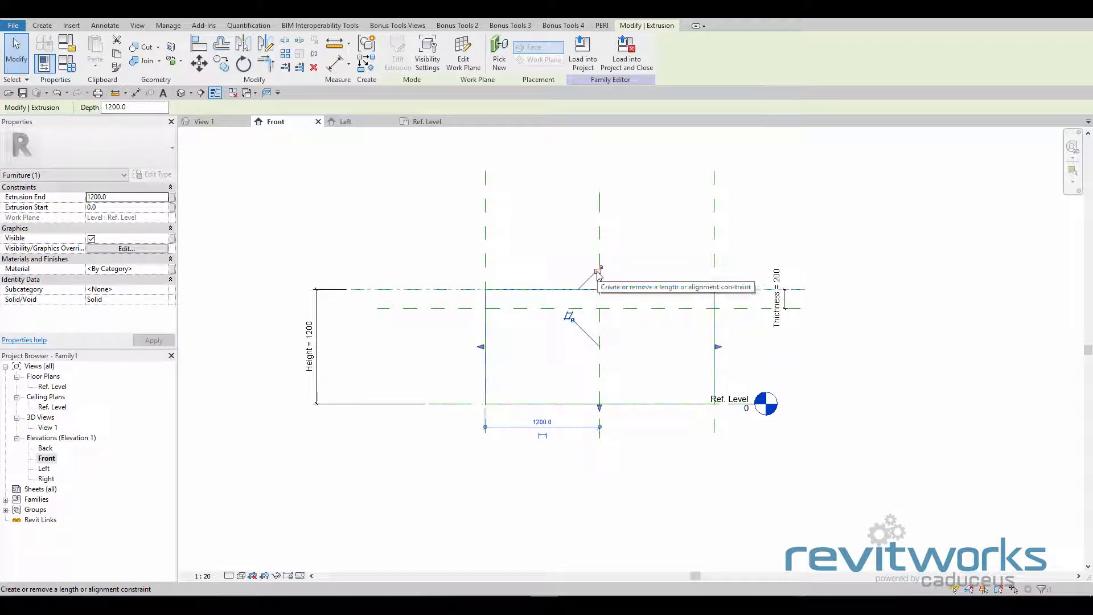
pyautogui.press('Escape')
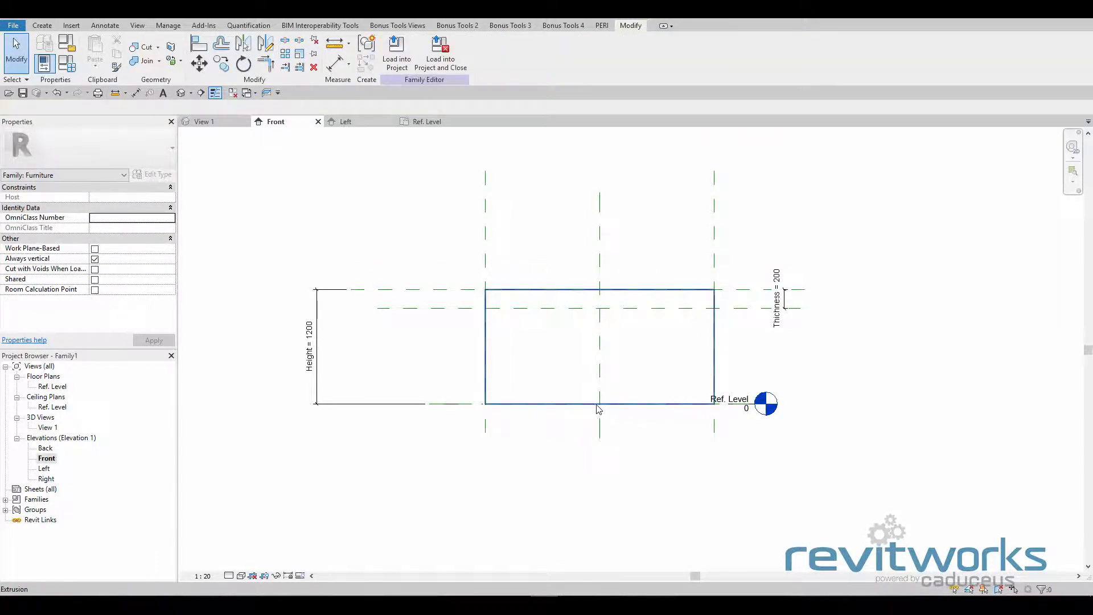
# Raise the extrusion's bottom face to the lower Thickness reference plane at 1000 mm and lock it there
pyautogui.click(615, 409)
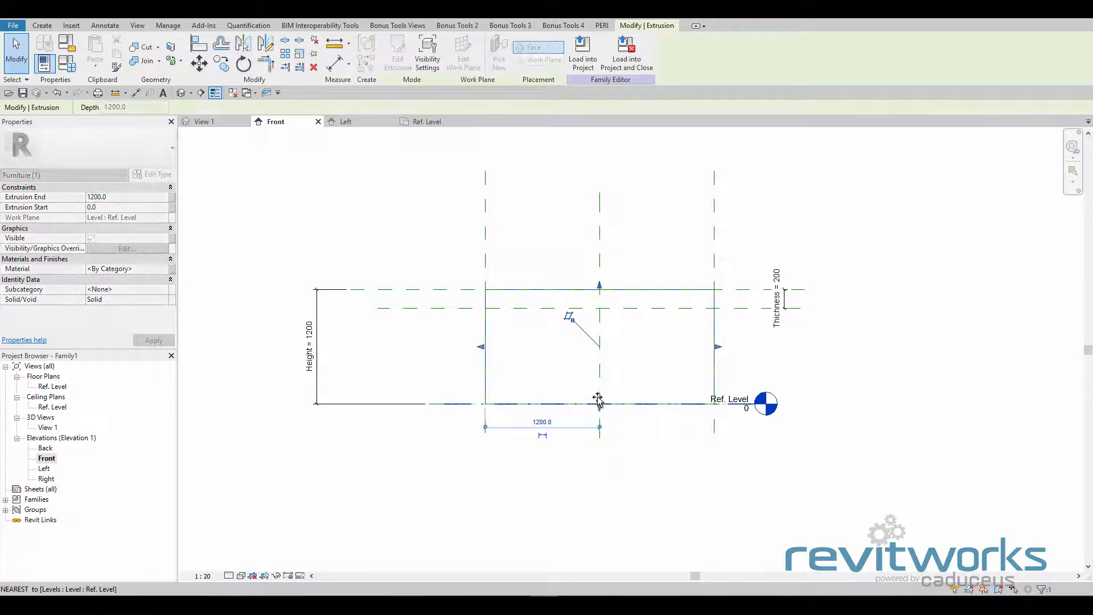
pyautogui.moveTo(598, 403); pyautogui.dragTo(577, 312)
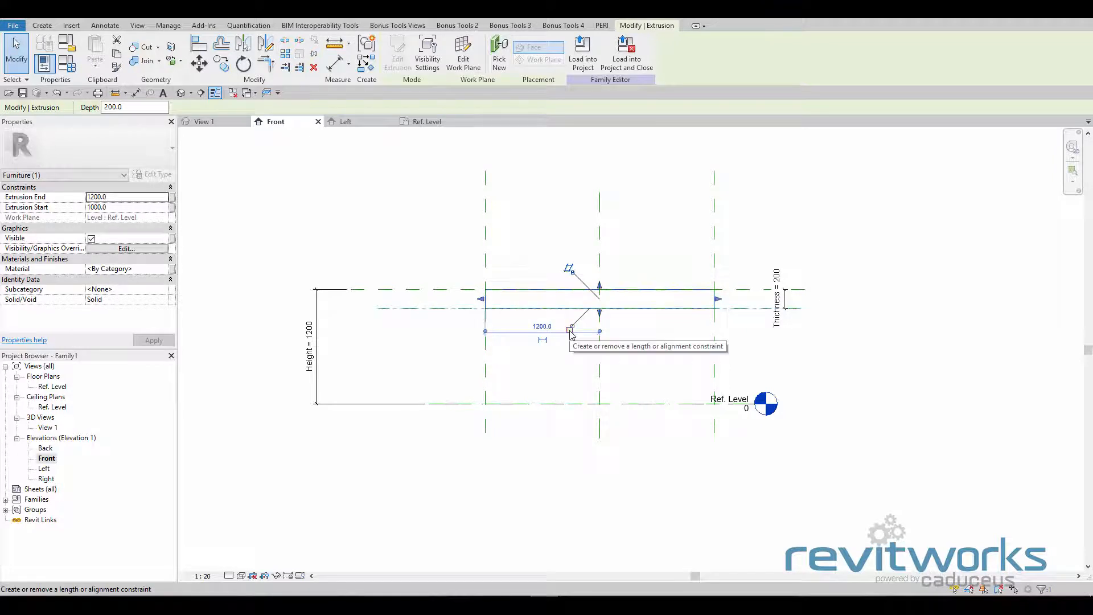
pyautogui.click(569, 329)
pyautogui.click(573, 361)
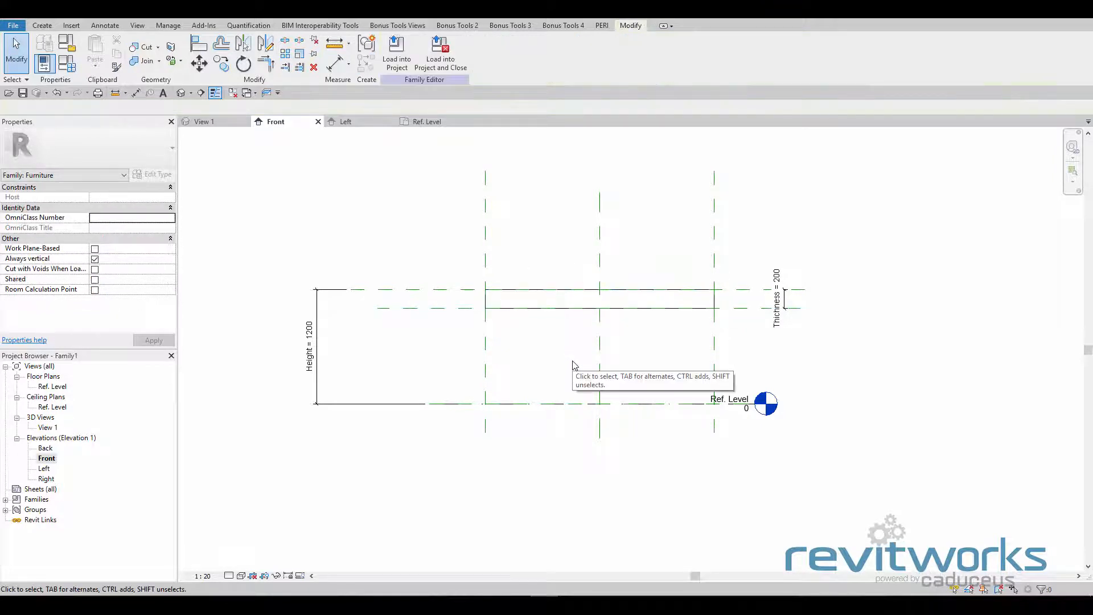
# Set the Height dimension to 1000 mm to flex the extrusion vertically
pyautogui.click(310, 342)
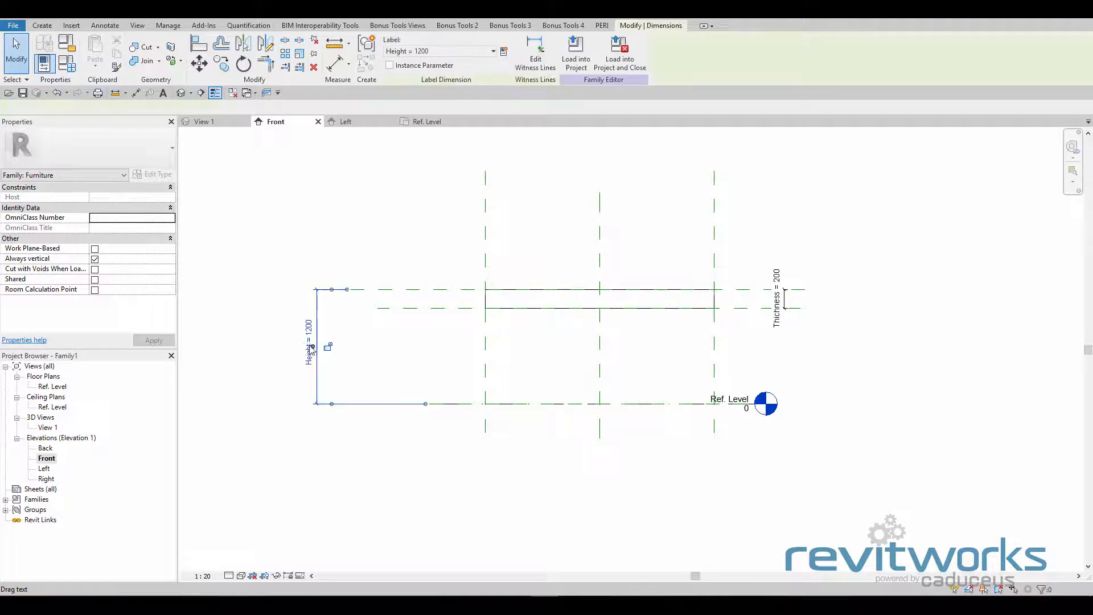
pyautogui.click(311, 340)
pyautogui.write('1000')
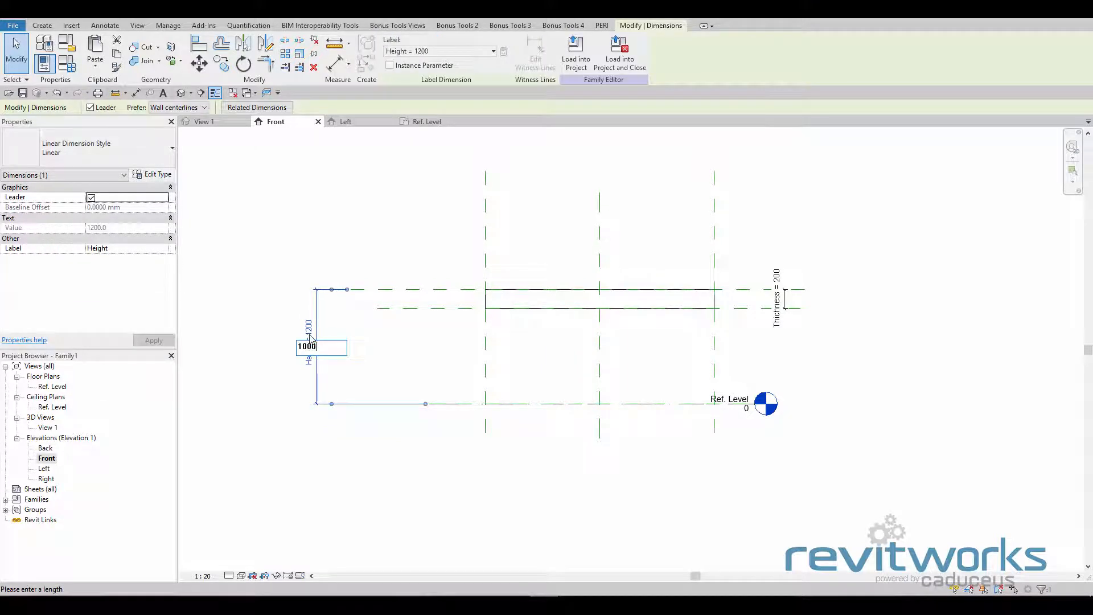
pyautogui.press('Return')
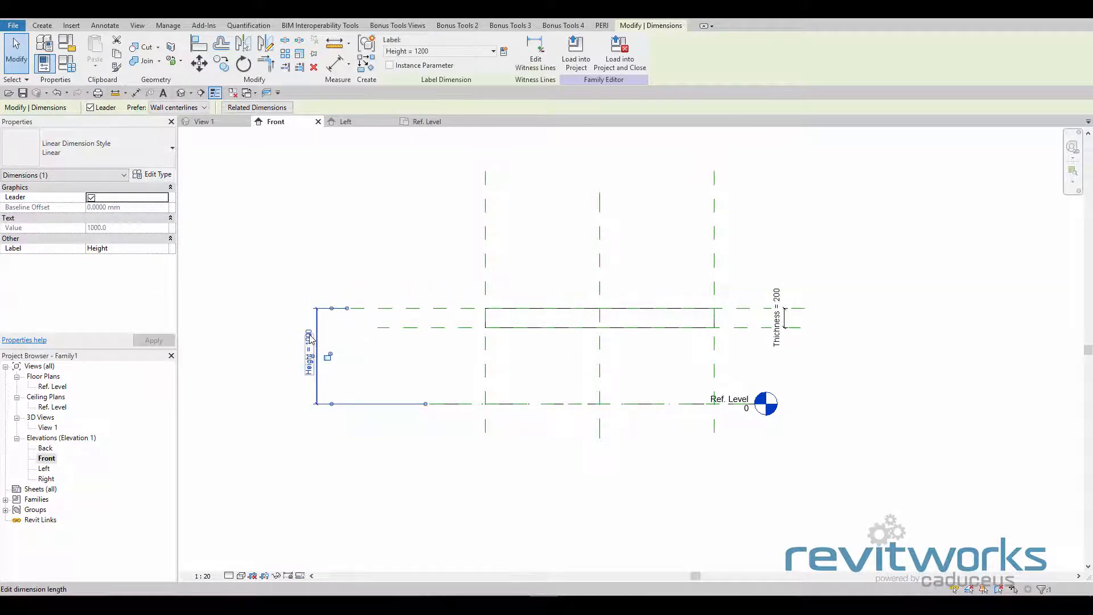
# Set the Thickness dimension to 300 mm and clear the selection
pyautogui.click(777, 320)
pyautogui.click(779, 306)
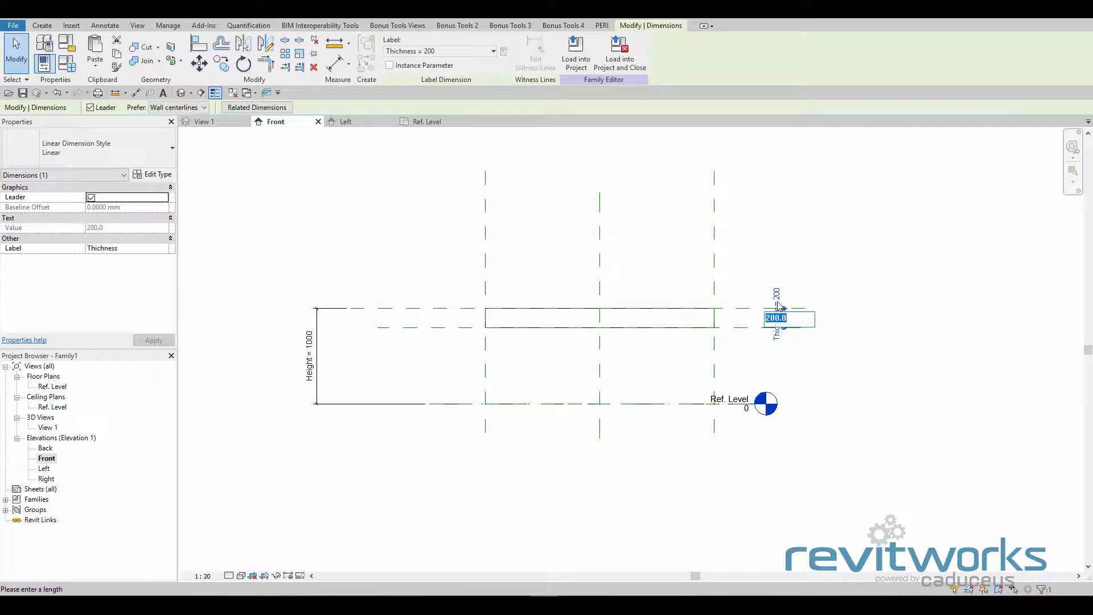
pyautogui.write('300')
pyautogui.press('Return')
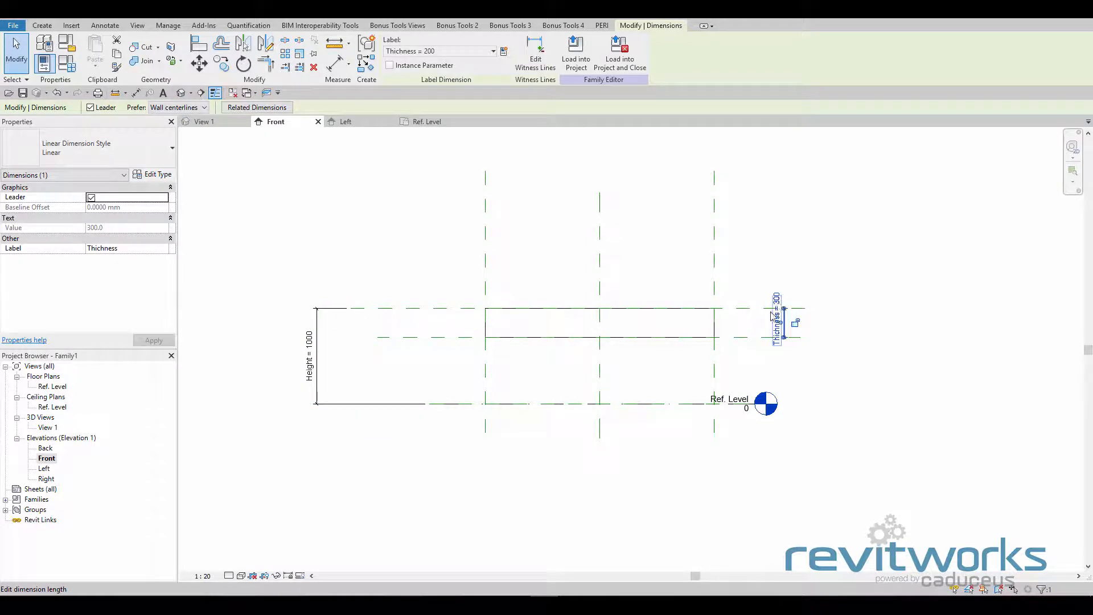
pyautogui.click(684, 368)
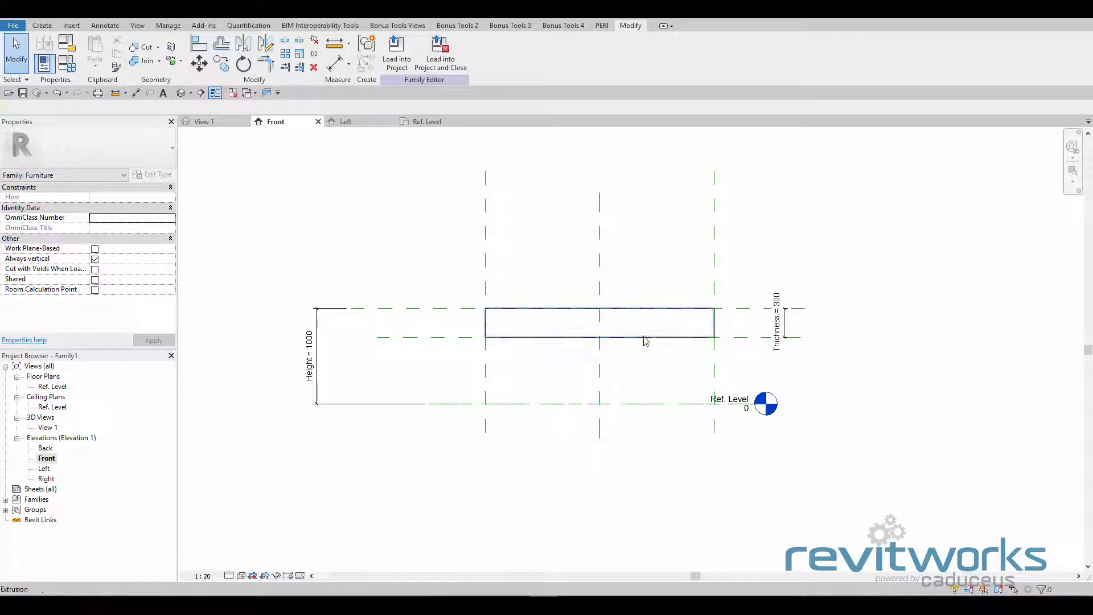
# Stretch the extrusion's bottom face below its reference plane to a start of about 378 mm, removing the violated constraints
pyautogui.click(619, 356)
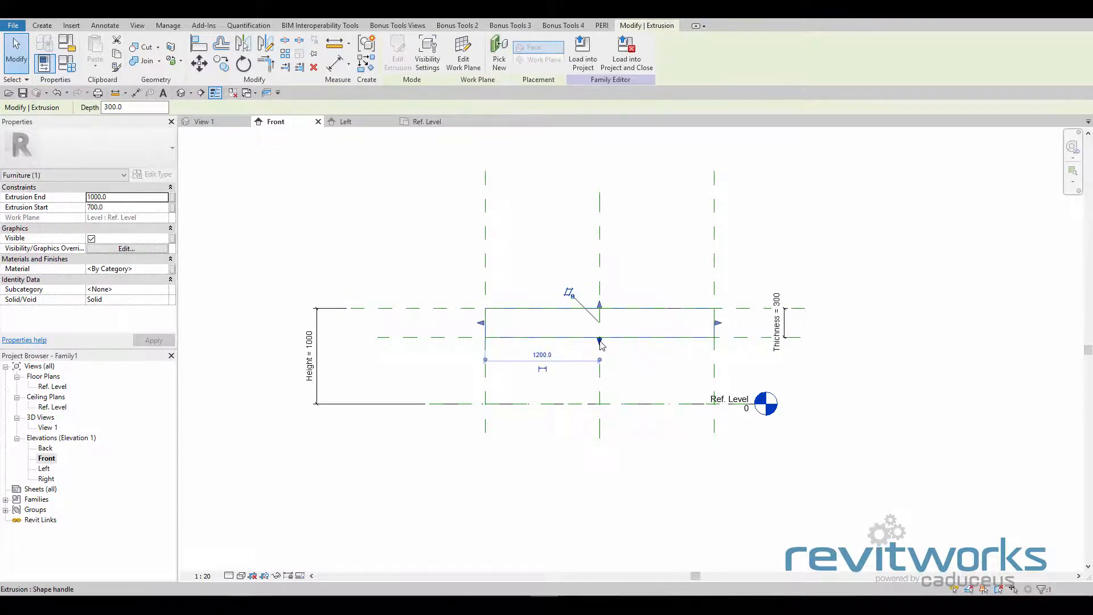
pyautogui.moveTo(601, 344); pyautogui.dragTo(619, 386)
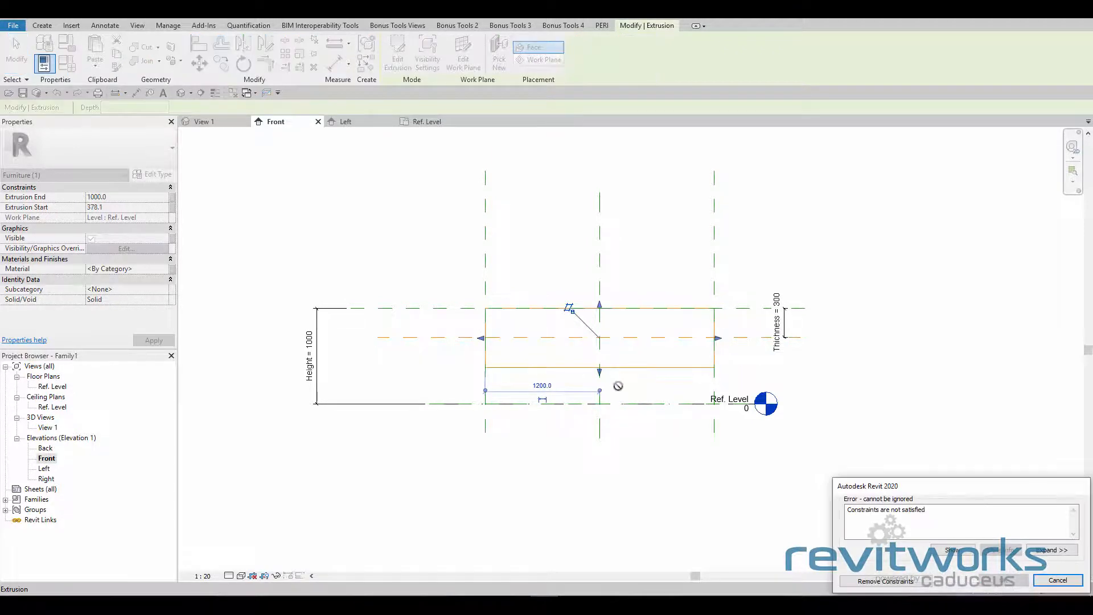
pyautogui.click(886, 581)
pyautogui.click(785, 392)
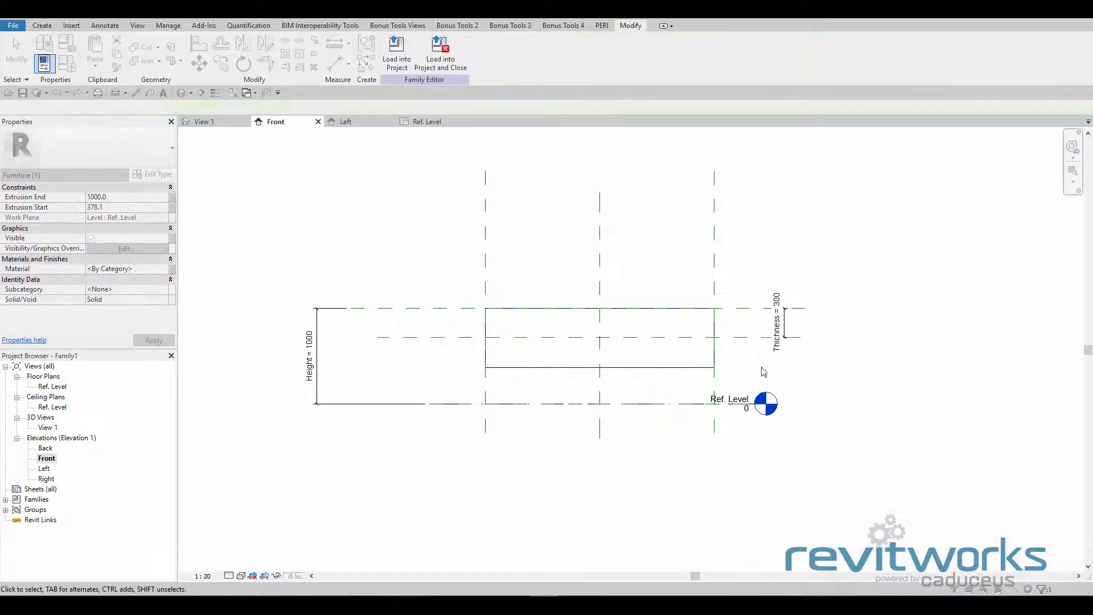
# Align the extrusion's bottom face to the lower Thickness reference plane and lock the alignment
pyautogui.click(598, 380)
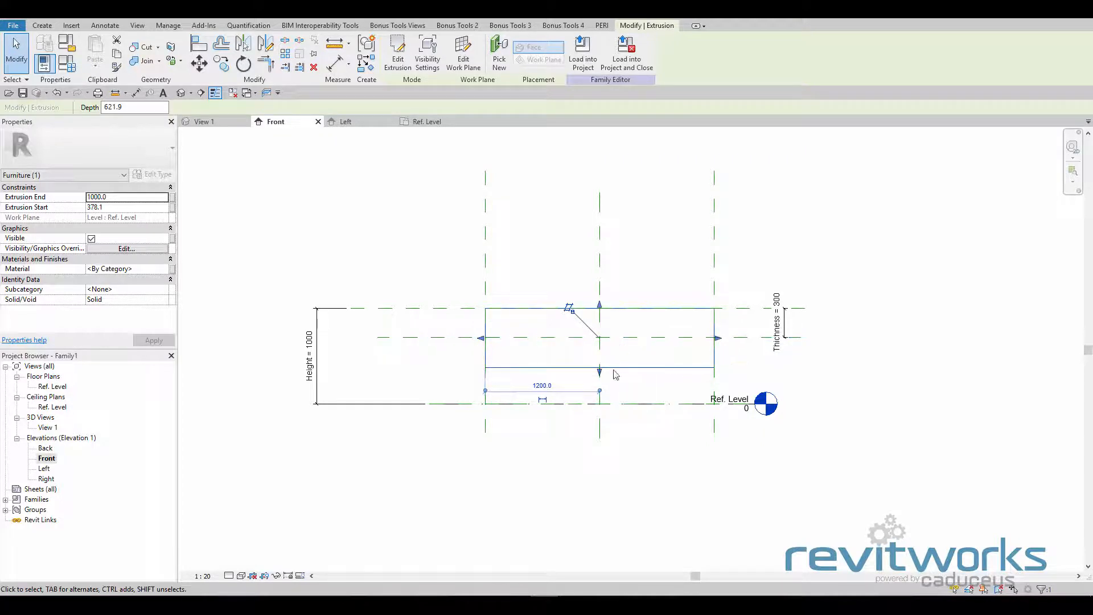
pyautogui.click(199, 44)
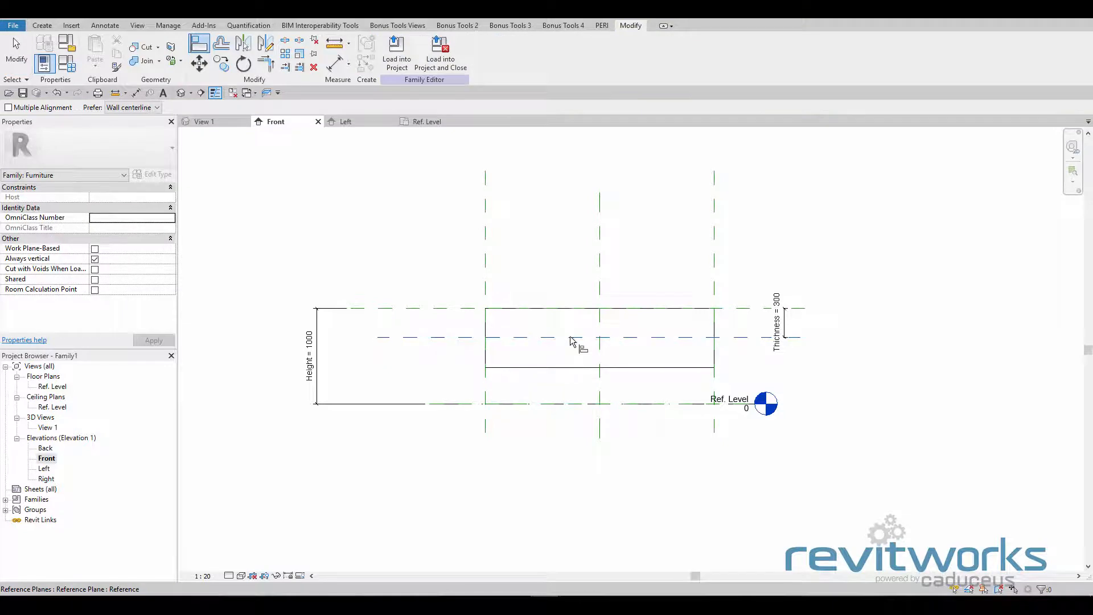
pyautogui.click(572, 341)
pyautogui.click(584, 367)
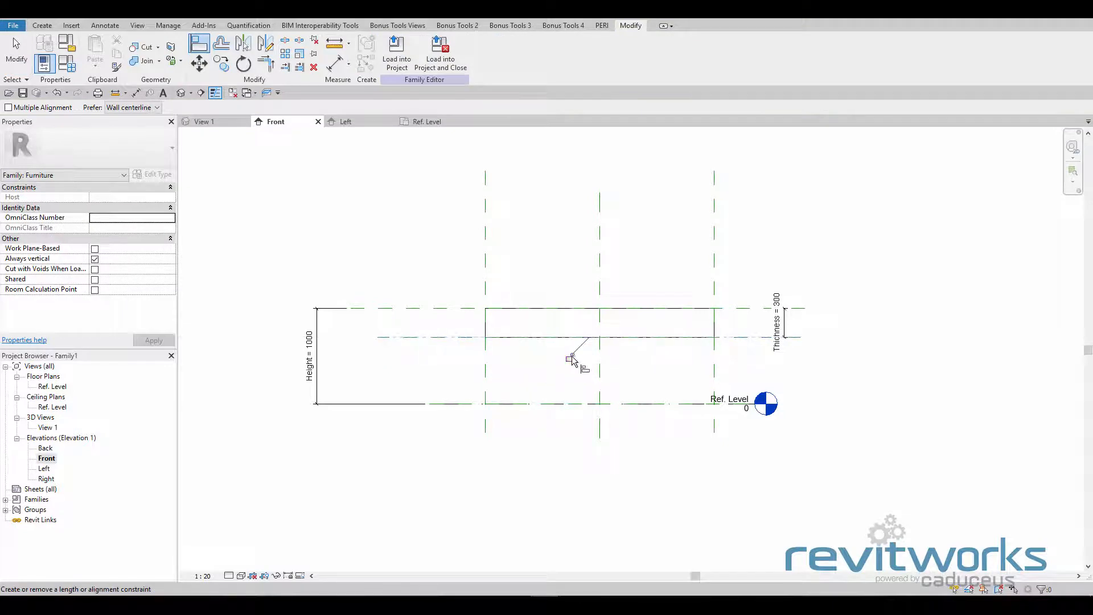
pyautogui.rightClick(630, 376)
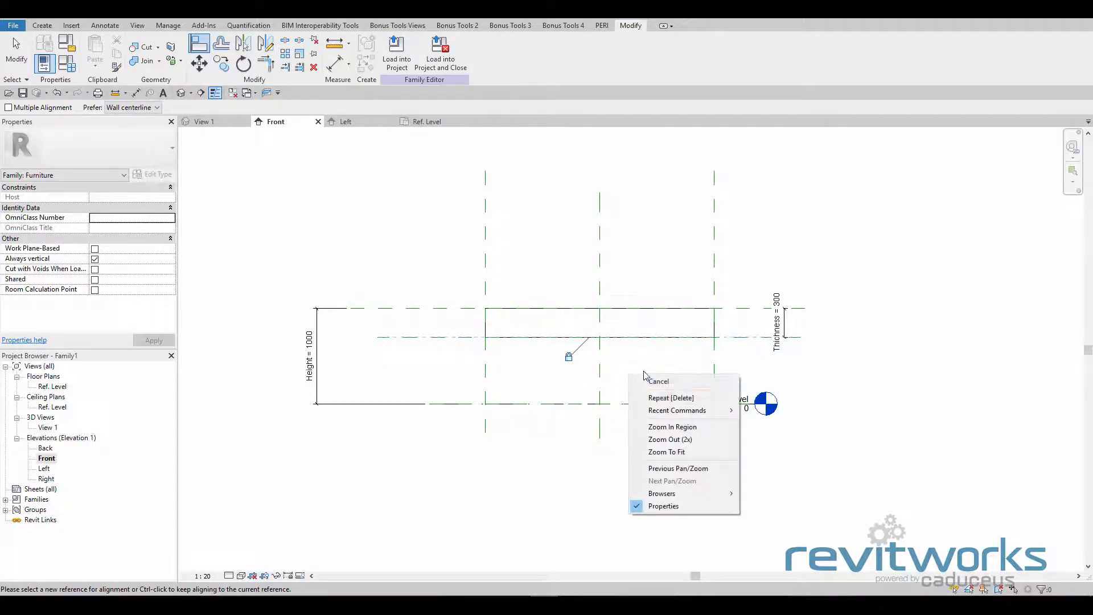
pyautogui.click(656, 381)
pyautogui.rightClick(668, 358)
pyautogui.click(687, 366)
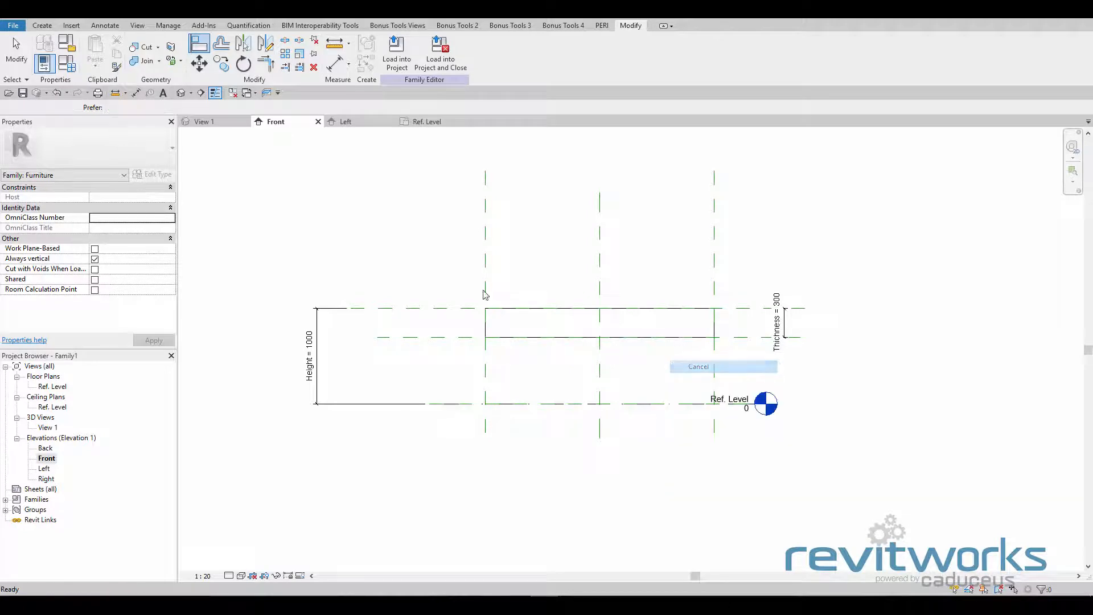
# Examine the extrusion from above in the 3D view View 1
pyautogui.doubleClick(48, 427)
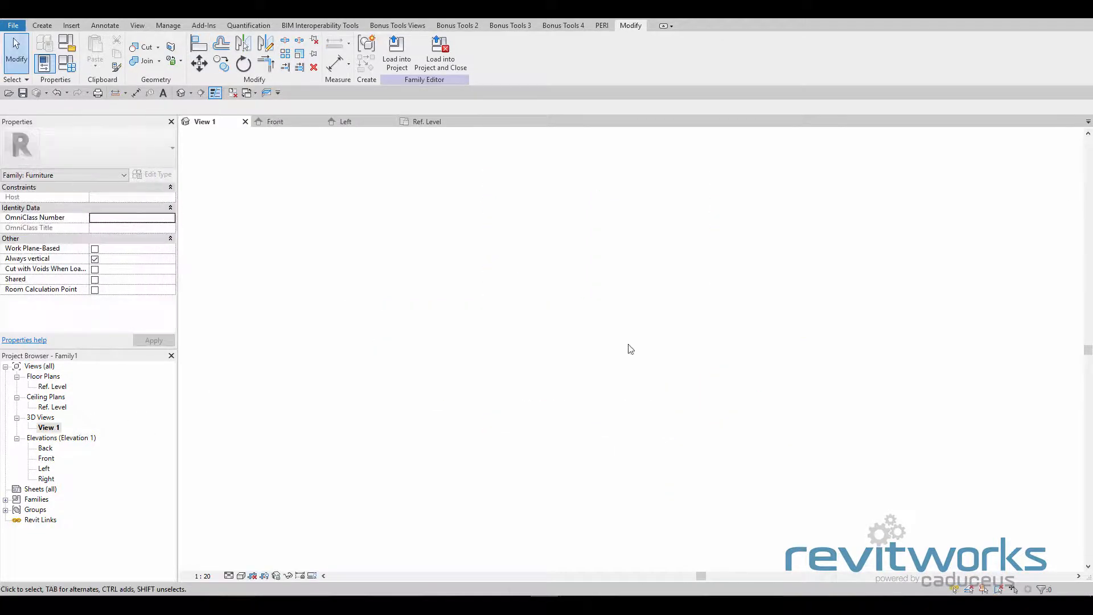
pyautogui.scroll(-5, 697, 385)
pyautogui.keyDown('shift'); pyautogui.moveTo(677, 443); pyautogui.dragTo(627, 495, button='middle'); pyautogui.keyUp('shift')
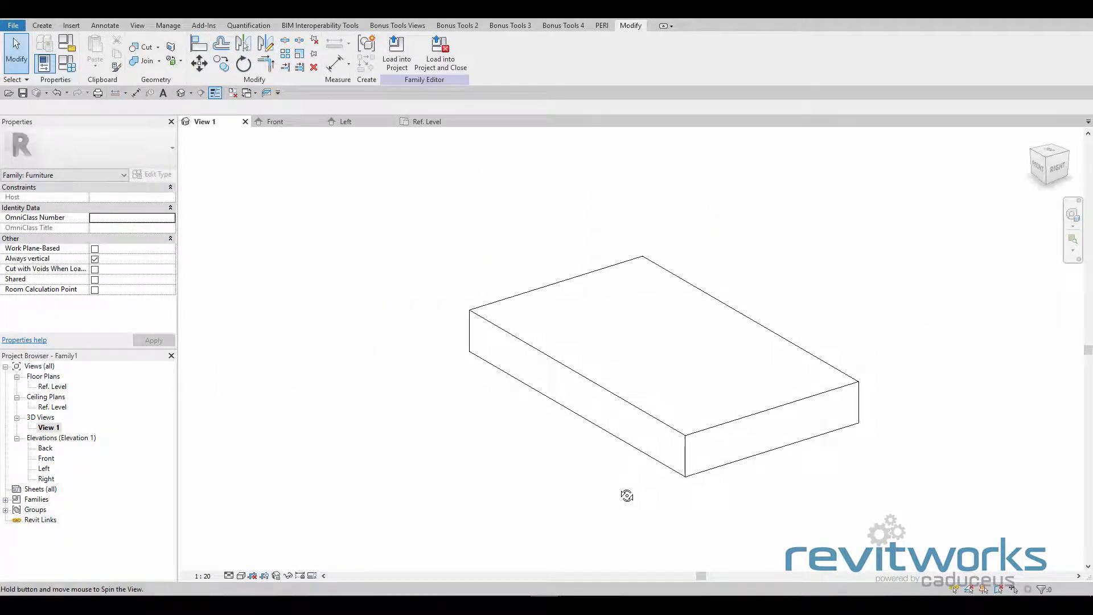
pyautogui.keyDown('shift'); pyautogui.moveTo(705, 413); pyautogui.dragTo(684, 435, button='middle'); pyautogui.keyUp('shift')
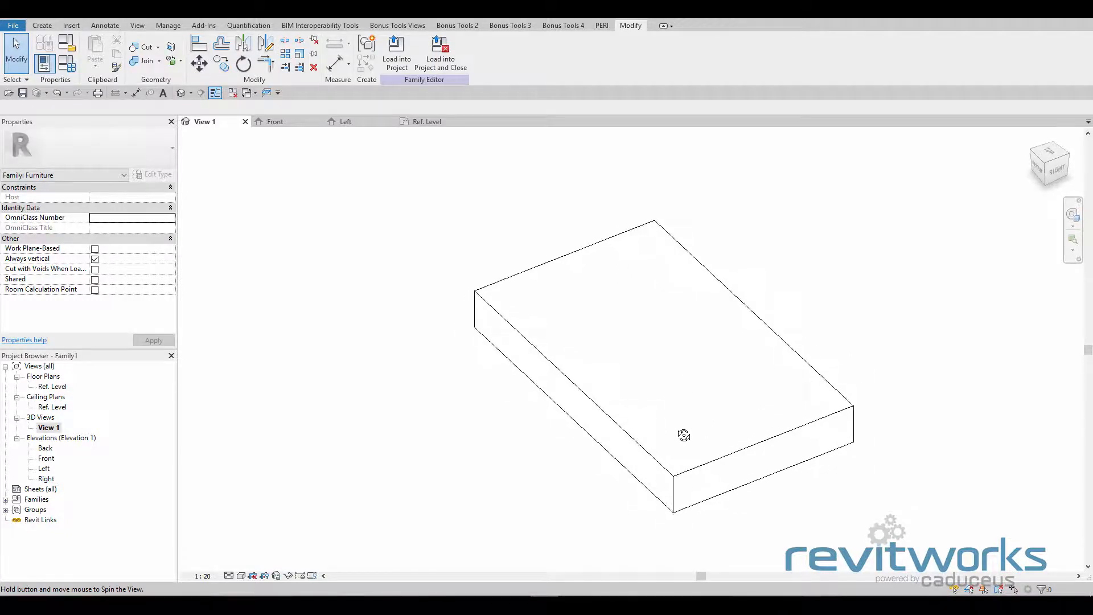
pyautogui.scroll(-3, 671, 385)
pyautogui.moveTo(671, 386)
pyautogui.mouseDown(button='middle')
pyautogui.moveTo(732, 361)
pyautogui.moveTo(686, 371)
pyautogui.mouseUp(button='middle')
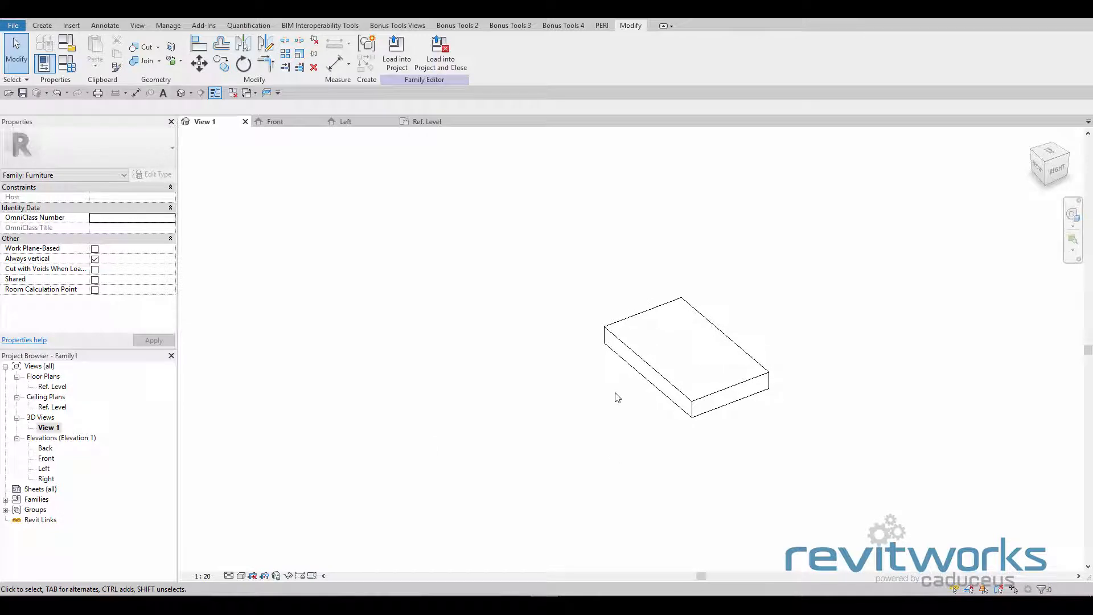
# Browse the project materials available for the extrusion, leave the material unassigned and clear the selection
pyautogui.click(664, 385)
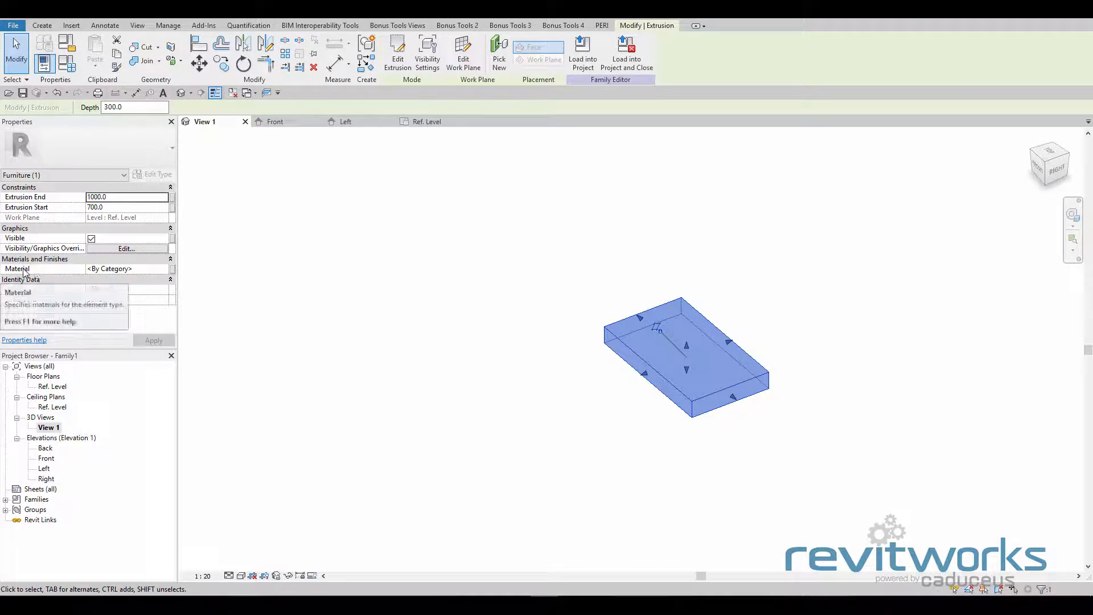
pyautogui.click(160, 271)
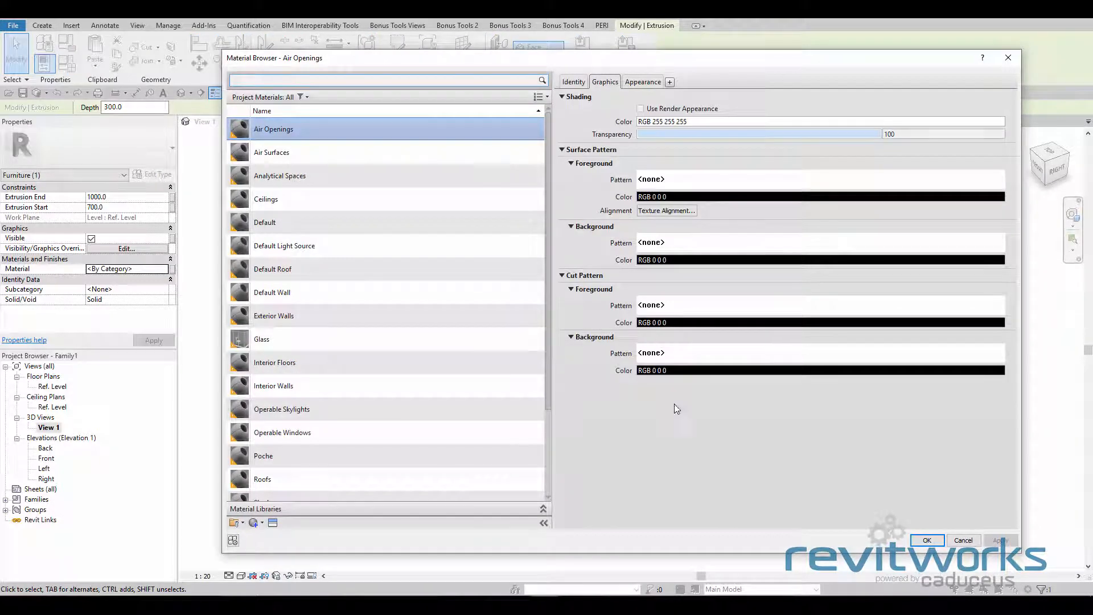
pyautogui.moveTo(548, 189); pyautogui.dragTo(546, 352)
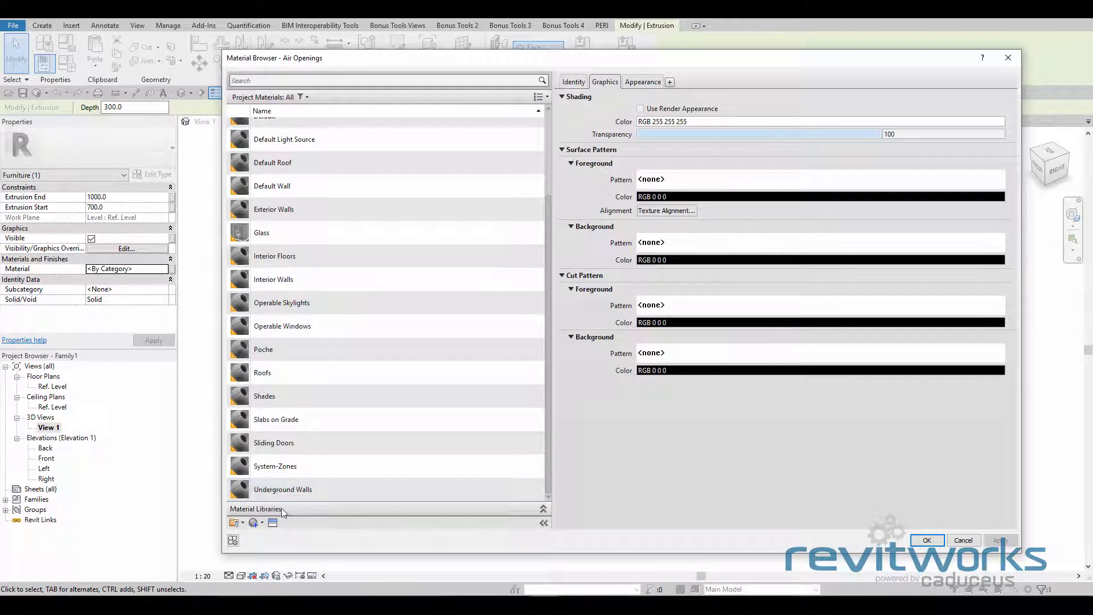
pyautogui.scroll(1, 302, 145)
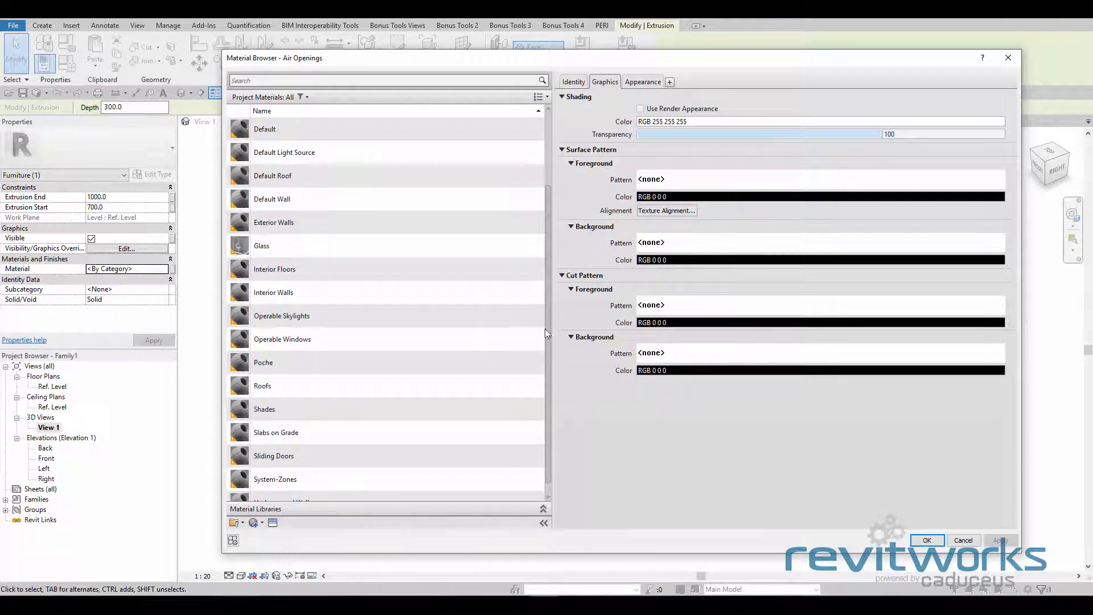
pyautogui.moveTo(549, 273); pyautogui.dragTo(552, 185)
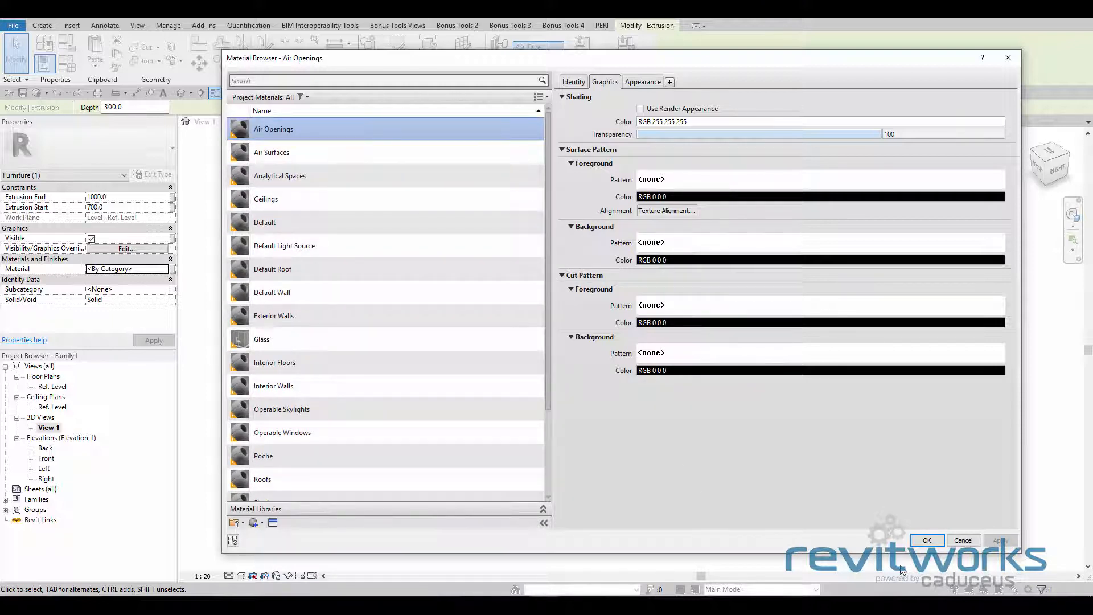
pyautogui.click(963, 541)
pyautogui.click(681, 488)
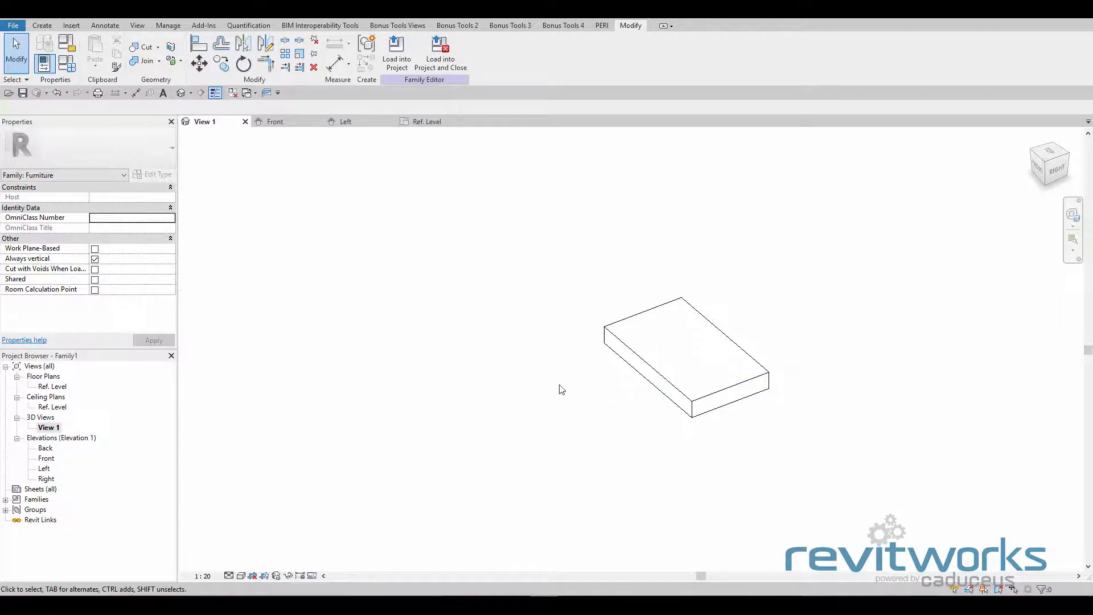
# Associate the extrusion's Material property with a new family type parameter named Table Top, grouped under Materials and Finishes
pyautogui.click(616, 411)
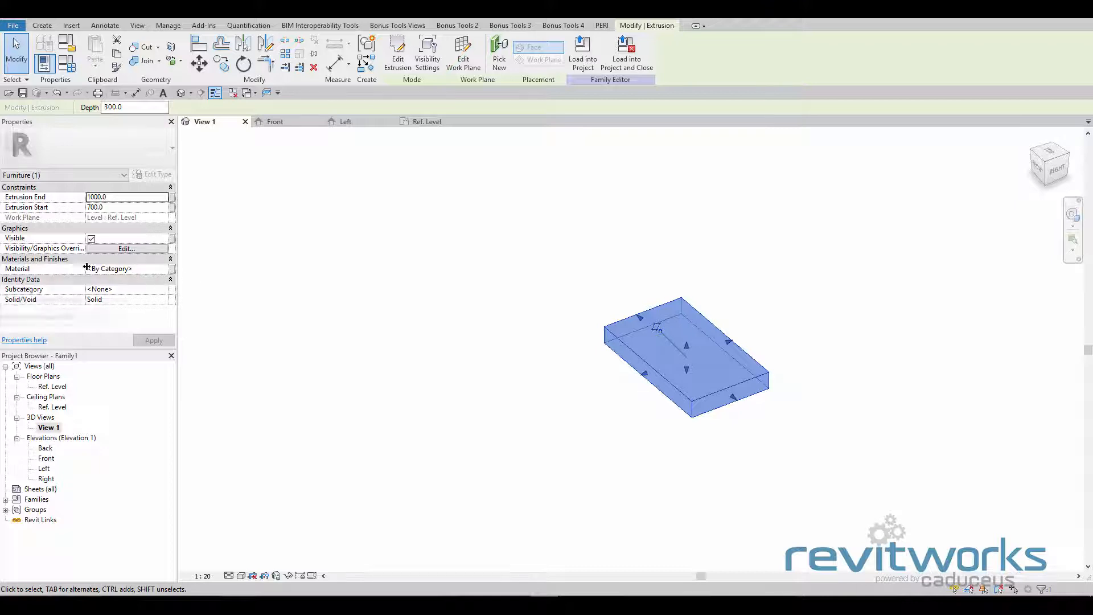
pyautogui.click(129, 269)
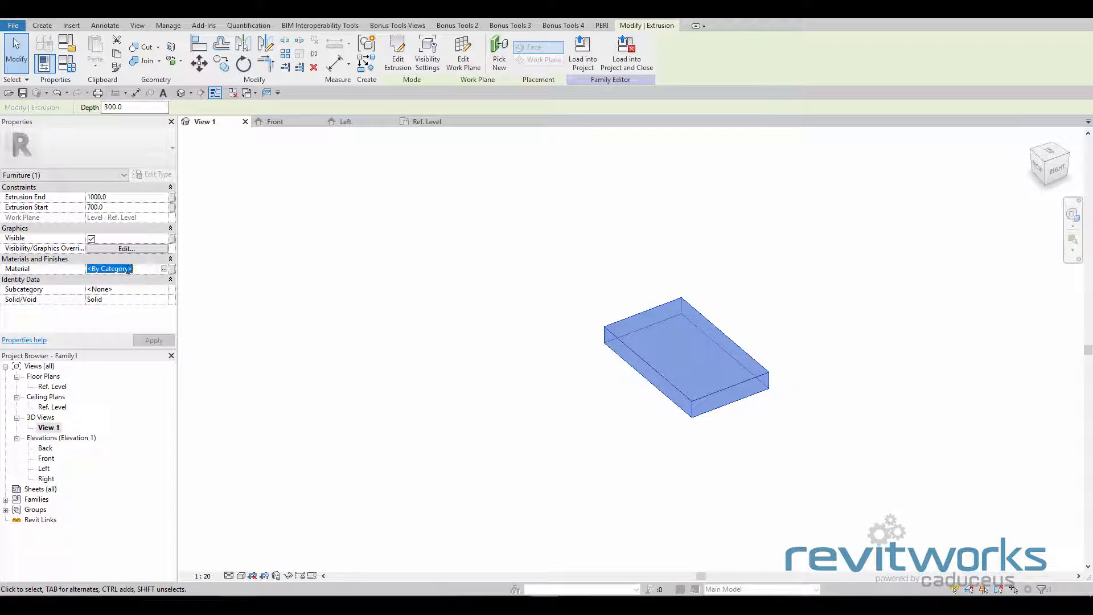
pyautogui.click(172, 272)
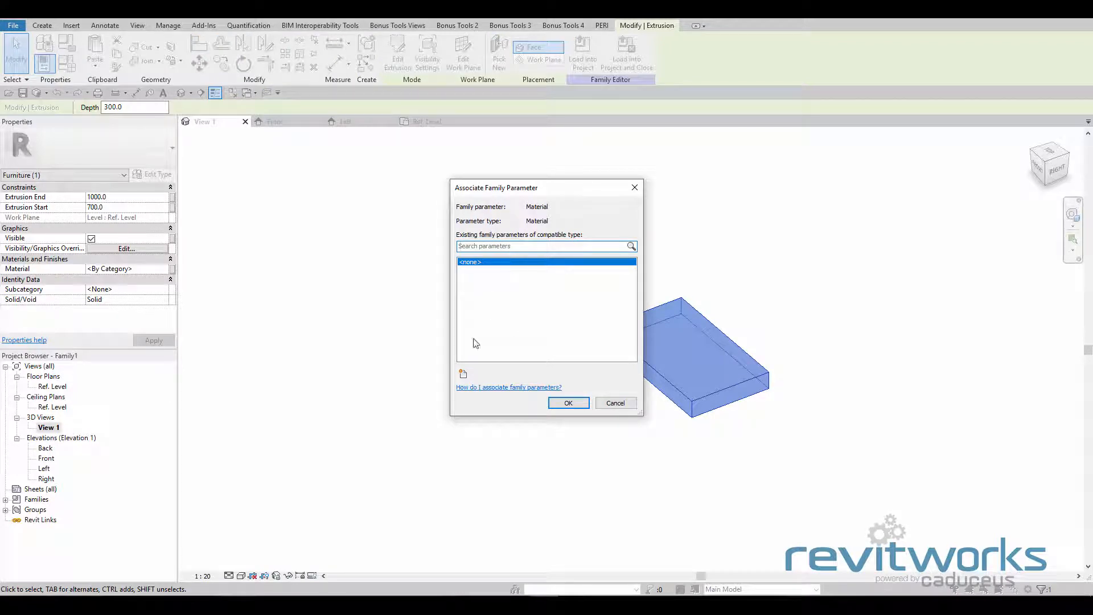
pyautogui.click(464, 375)
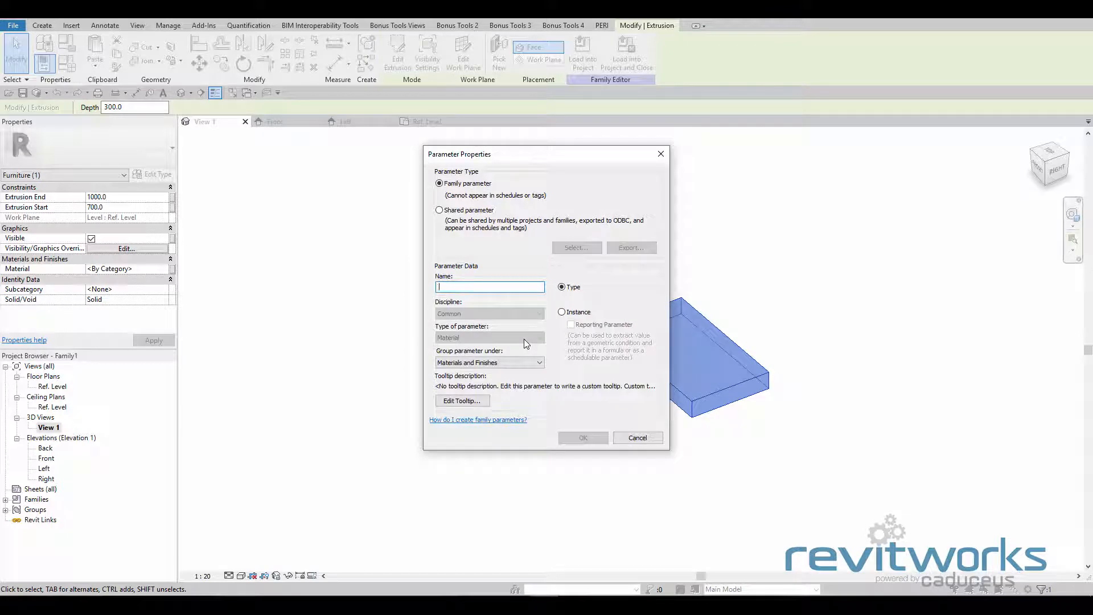
pyautogui.write('Table T')
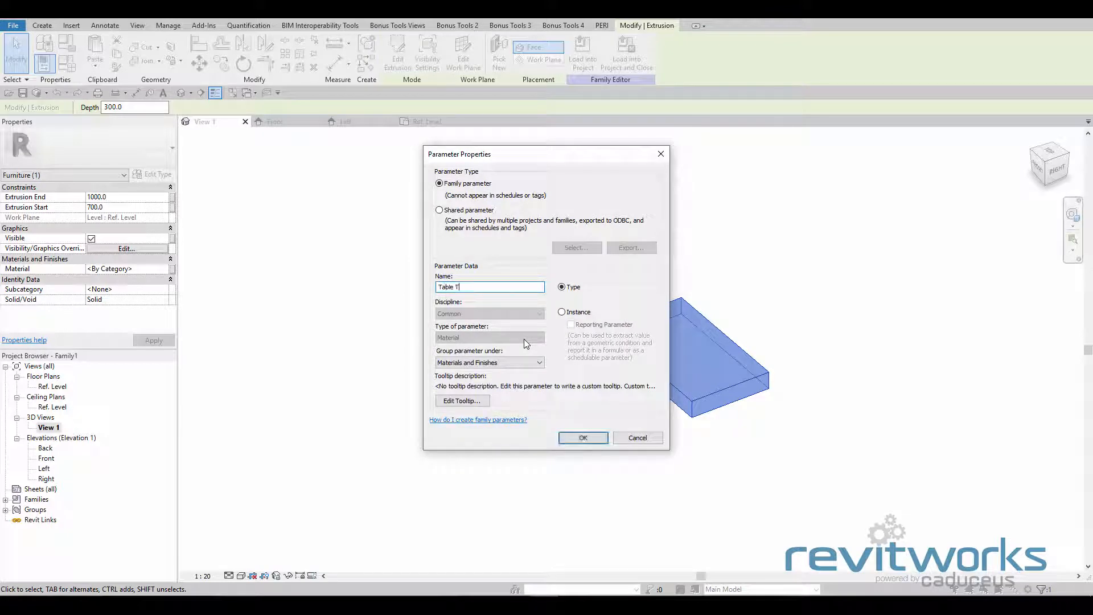
pyautogui.write('op')
pyautogui.click(586, 438)
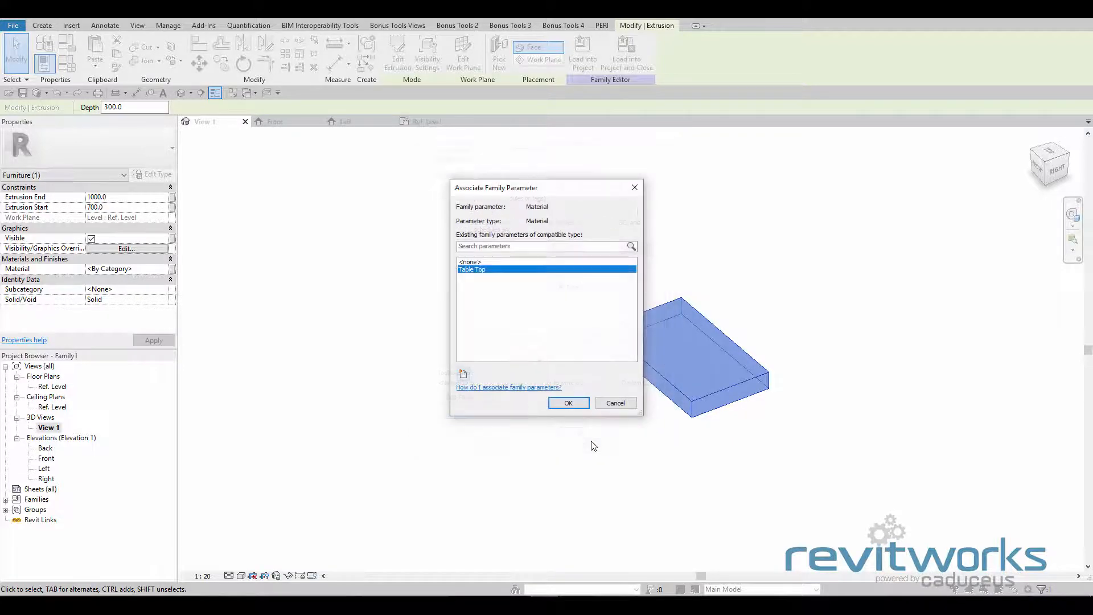
pyautogui.click(571, 403)
pyautogui.click(650, 445)
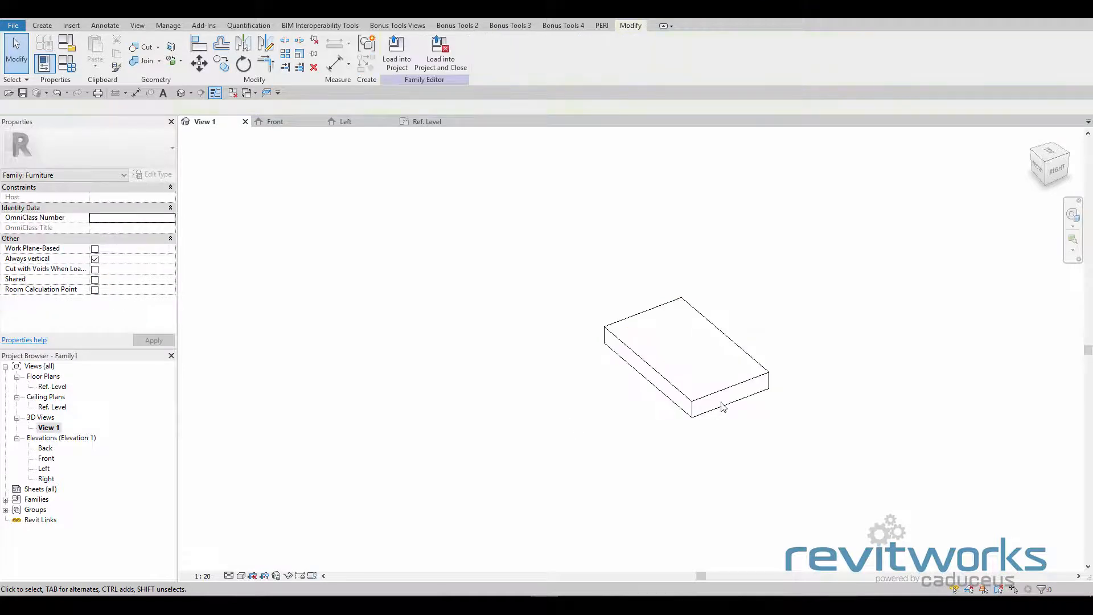
# Check the extrusion's associated Material property and clear the selection
pyautogui.moveTo(727, 395); pyautogui.dragTo(711, 400, button='middle')
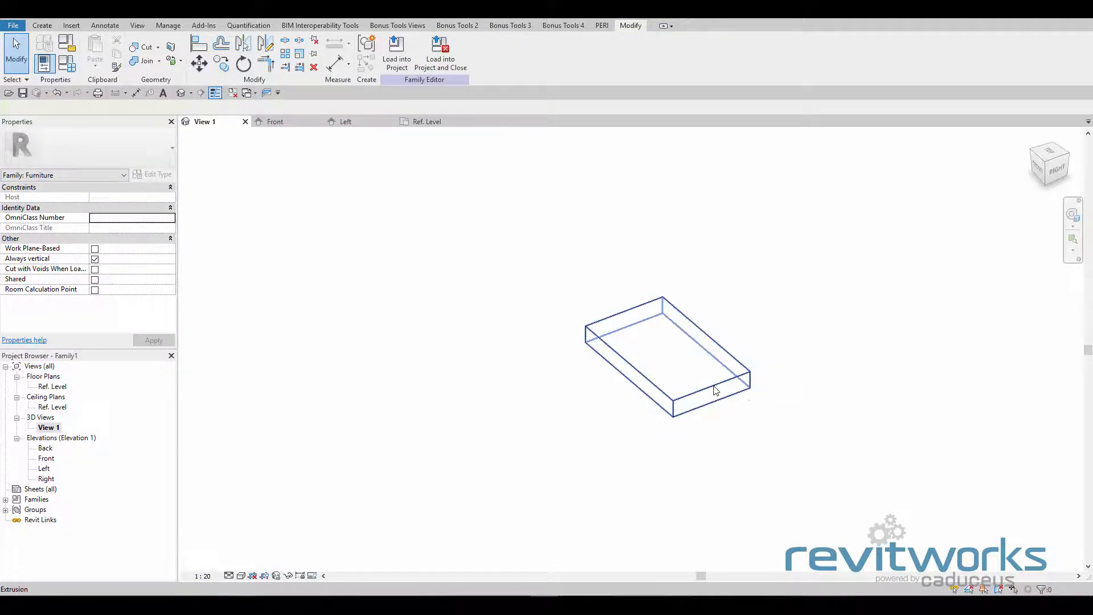
pyautogui.click(716, 387)
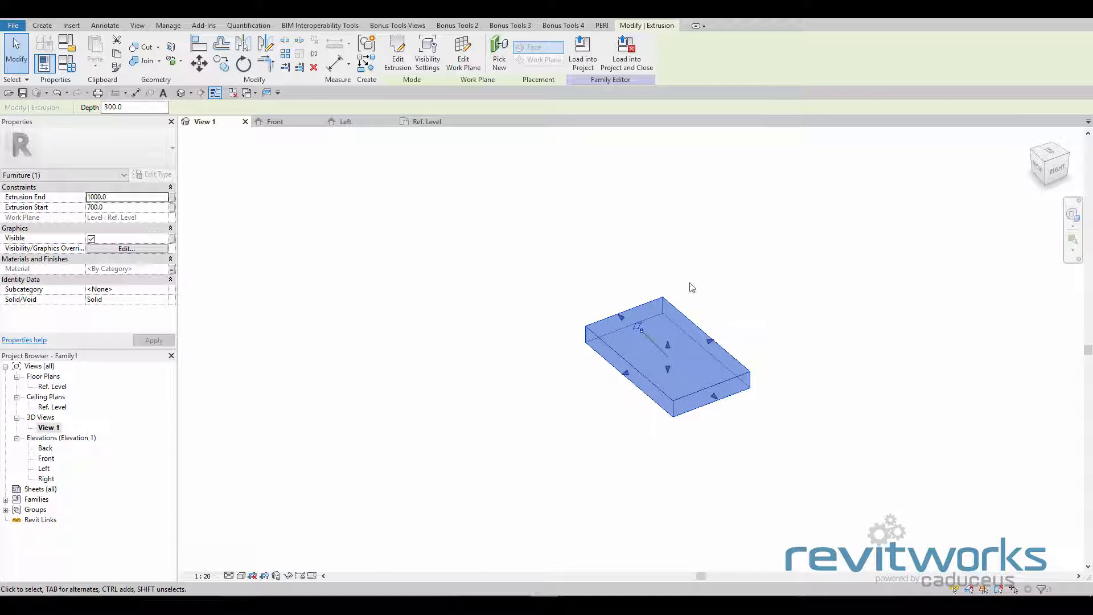
pyautogui.click(719, 302)
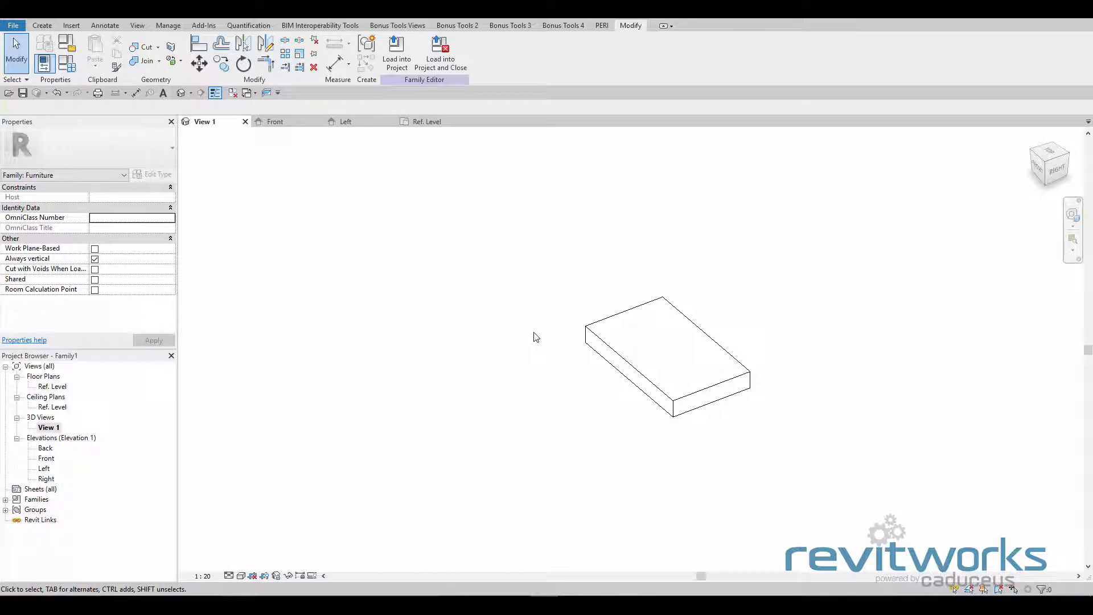
# Create a circular leg extrusion in the Ref. Level plan, radius about 100 mm and depth 250 mm, inside the tabletop's upper-left corner
pyautogui.doubleClick(52, 387)
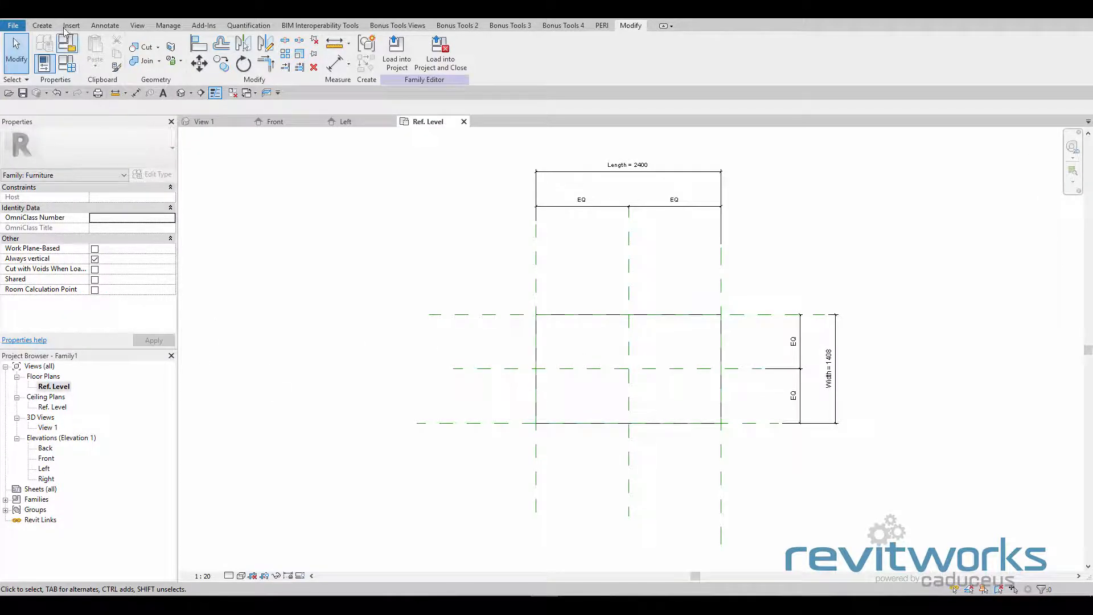
pyautogui.click(42, 26)
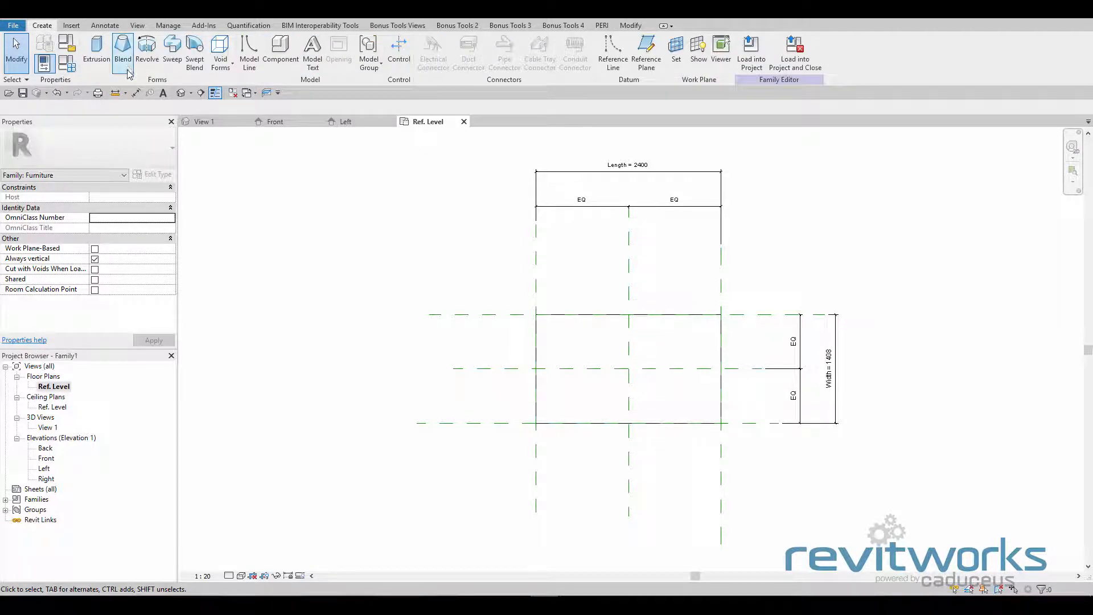
pyautogui.click(97, 52)
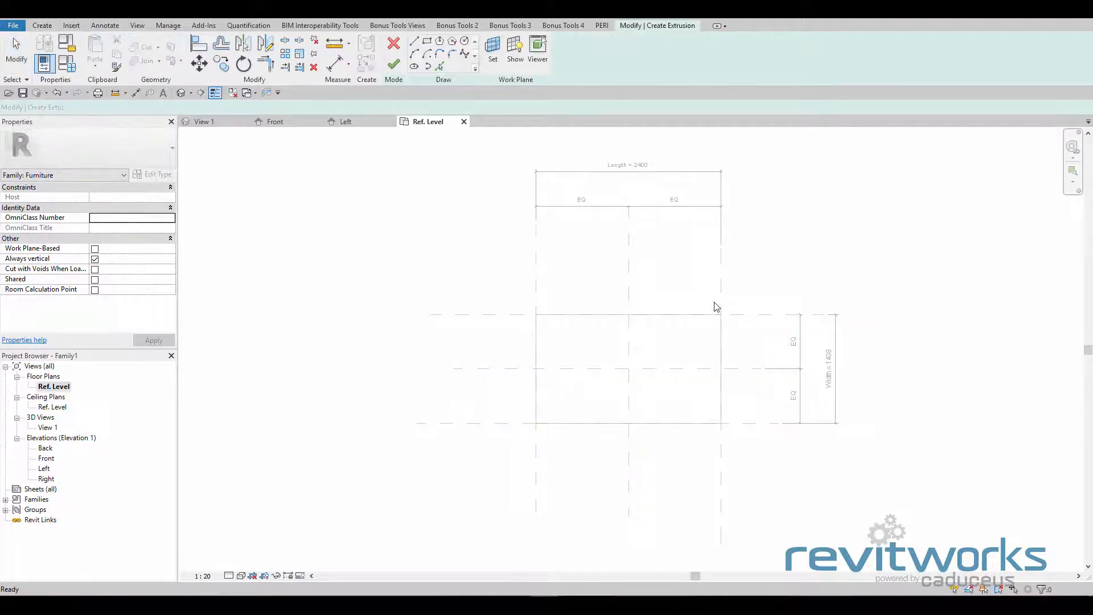
pyautogui.click(465, 41)
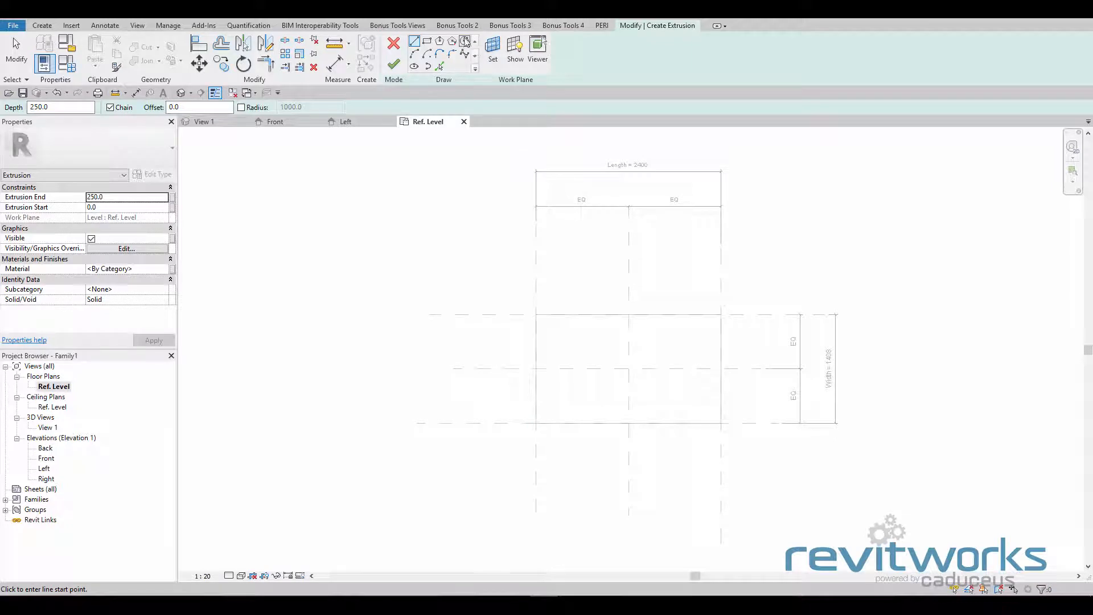
pyautogui.click(558, 335)
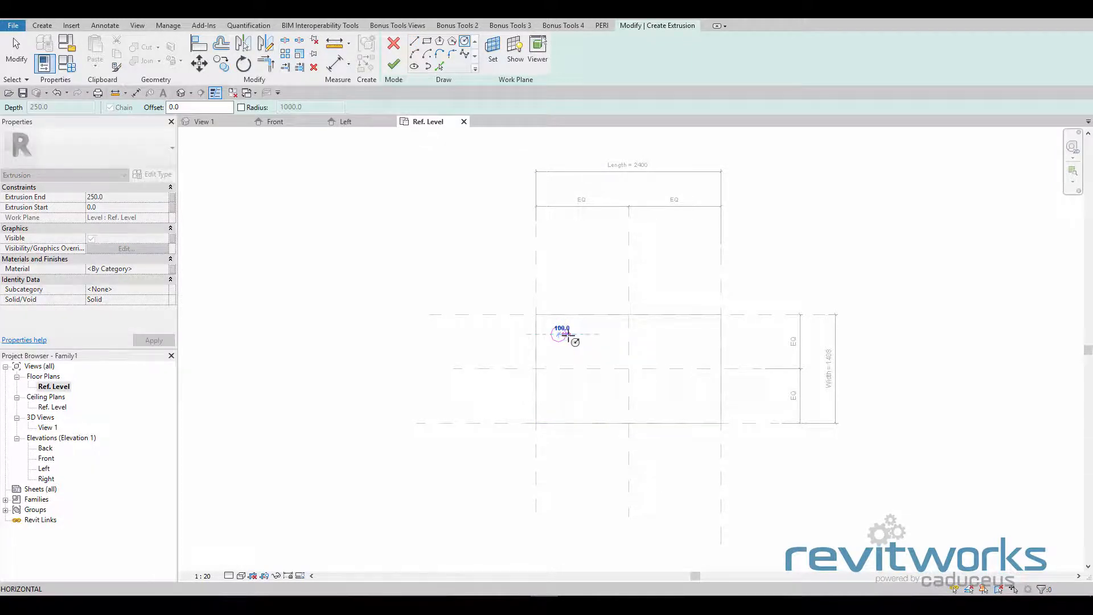
pyautogui.click(569, 336)
pyautogui.click(394, 64)
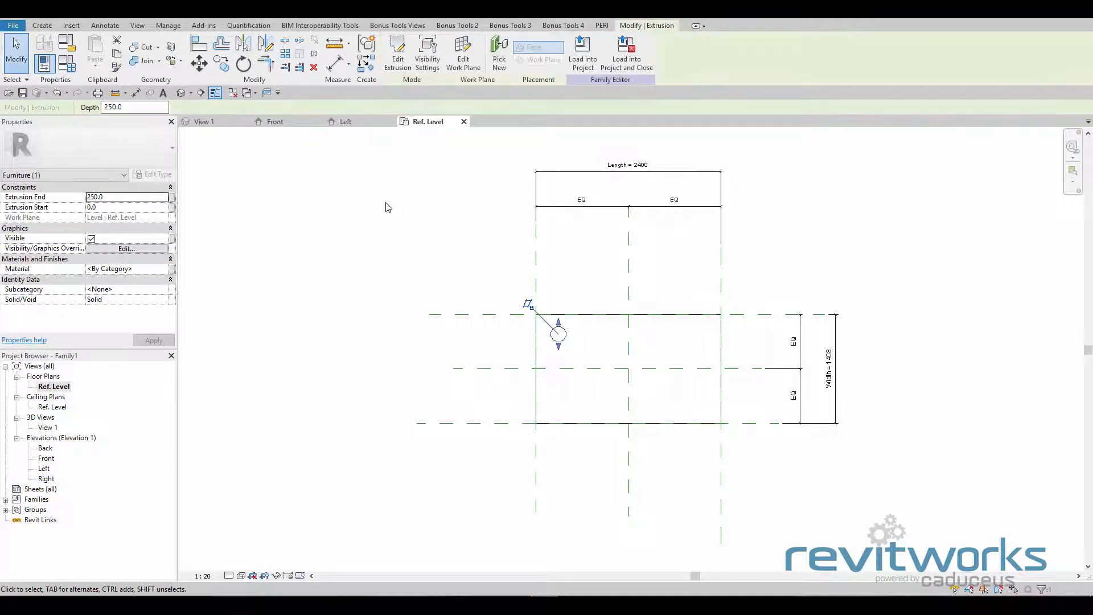
# In the Front view, stretch the top of the circular leg extrusion up to the reference plane at the tabletop's underside
pyautogui.click(290, 122)
pyautogui.click(547, 471)
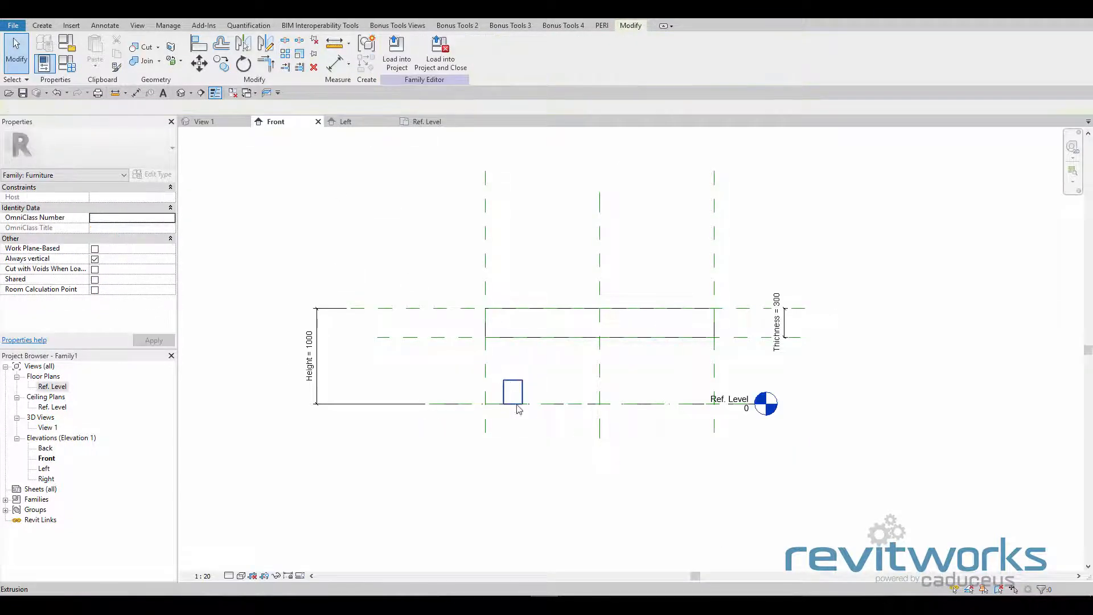
pyautogui.click(522, 394)
pyautogui.moveTo(513, 380); pyautogui.dragTo(451, 340)
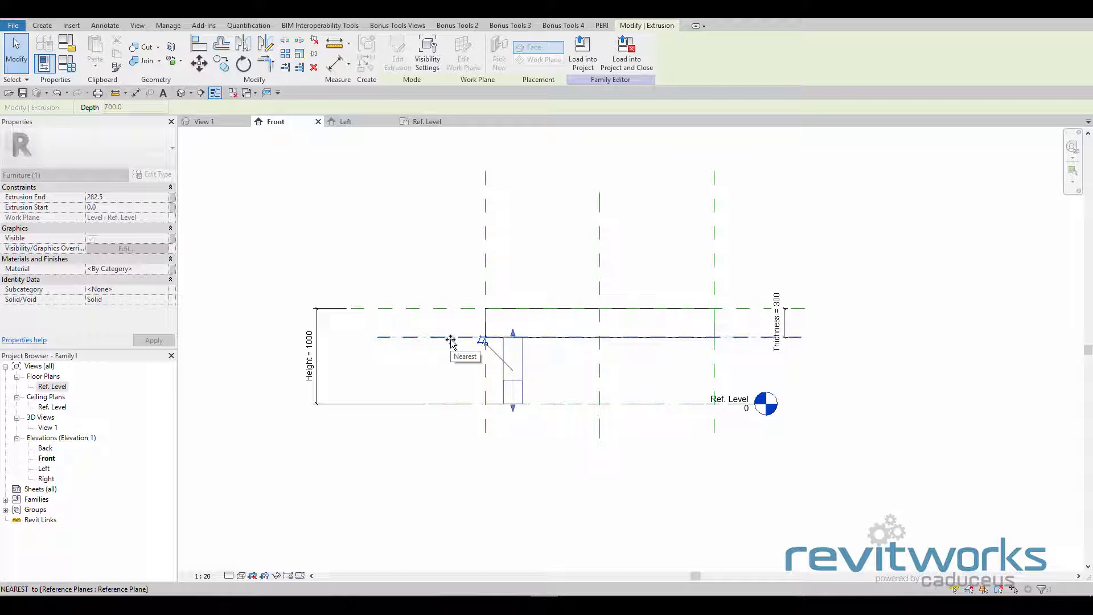
pyautogui.moveTo(450, 340); pyautogui.dragTo(532, 339)
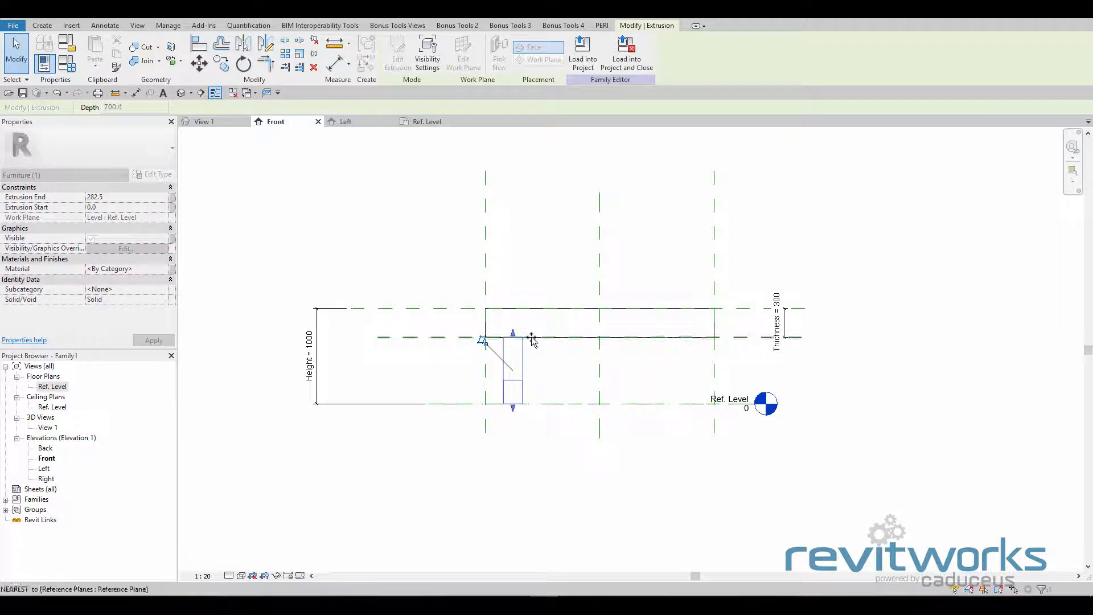
pyautogui.moveTo(531, 345); pyautogui.dragTo(468, 337)
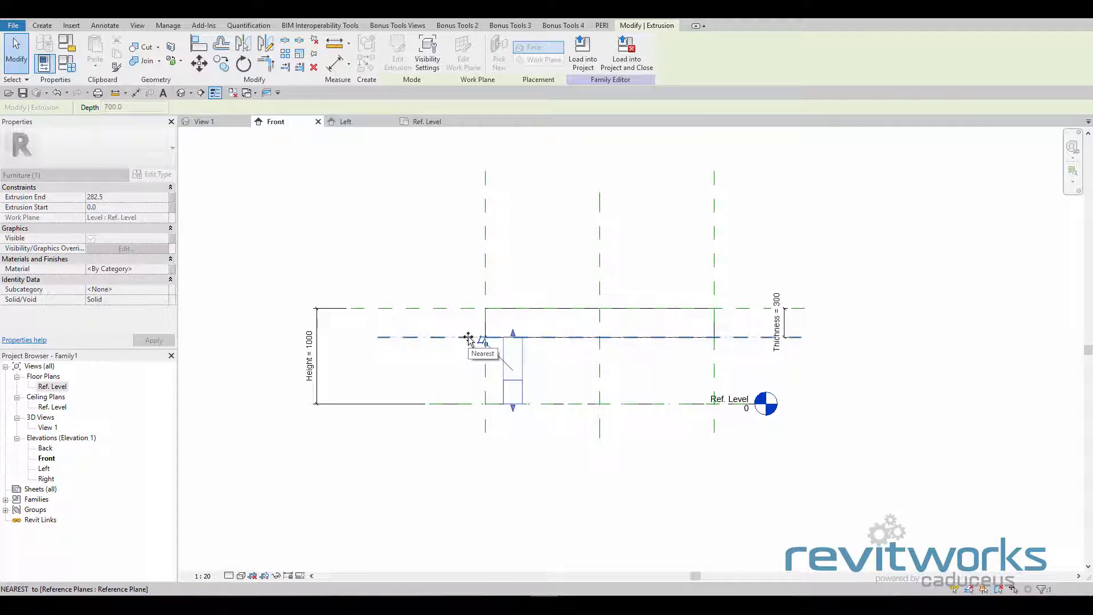
pyautogui.moveTo(468, 339)
pyautogui.mouseDown()
pyautogui.moveTo(468, 360)
pyautogui.moveTo(469, 338)
pyautogui.mouseUp()
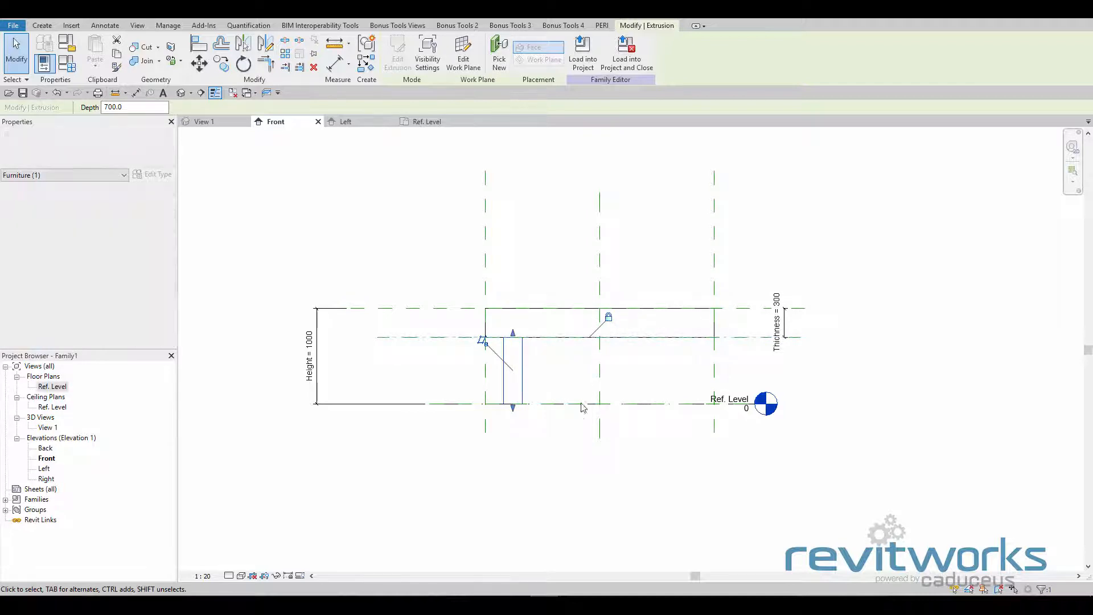
pyautogui.click(570, 471)
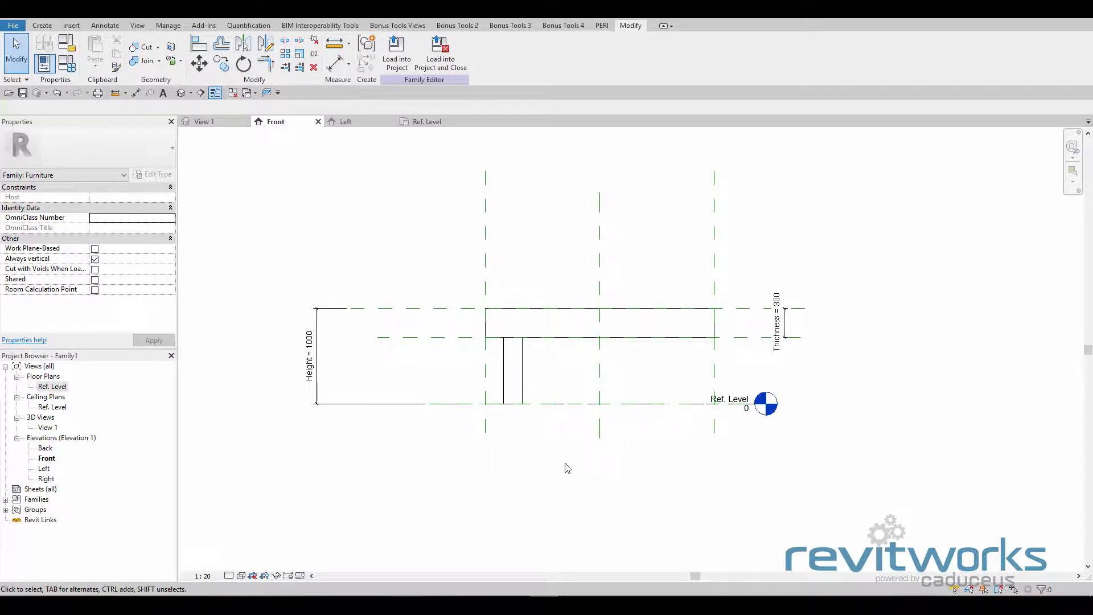
# Delete the circular leg extrusion beneath the tabletop
pyautogui.click(523, 380)
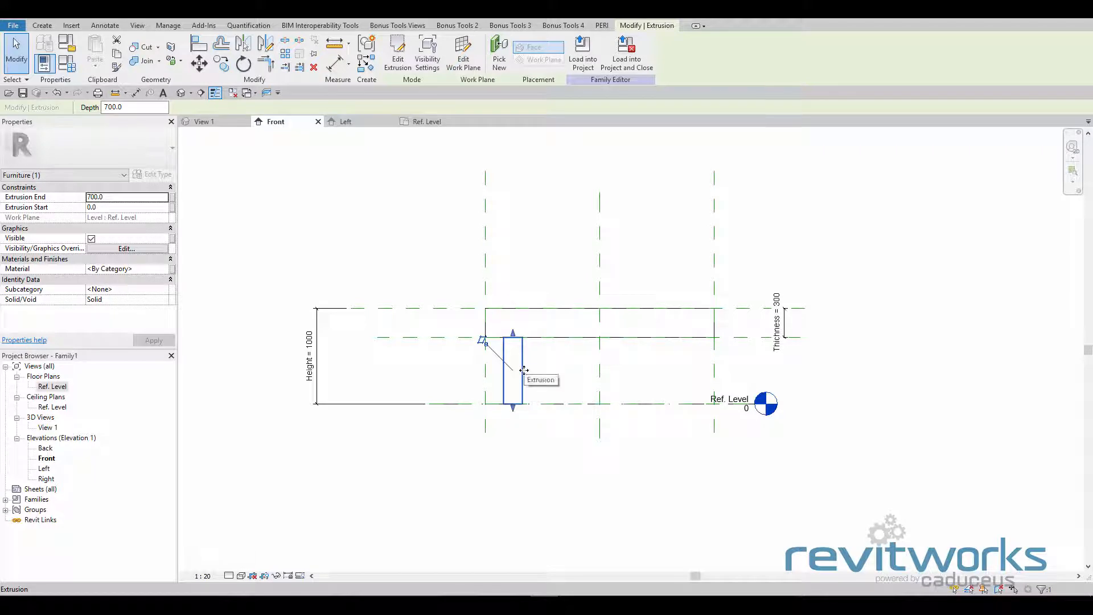
pyautogui.press('Escape')
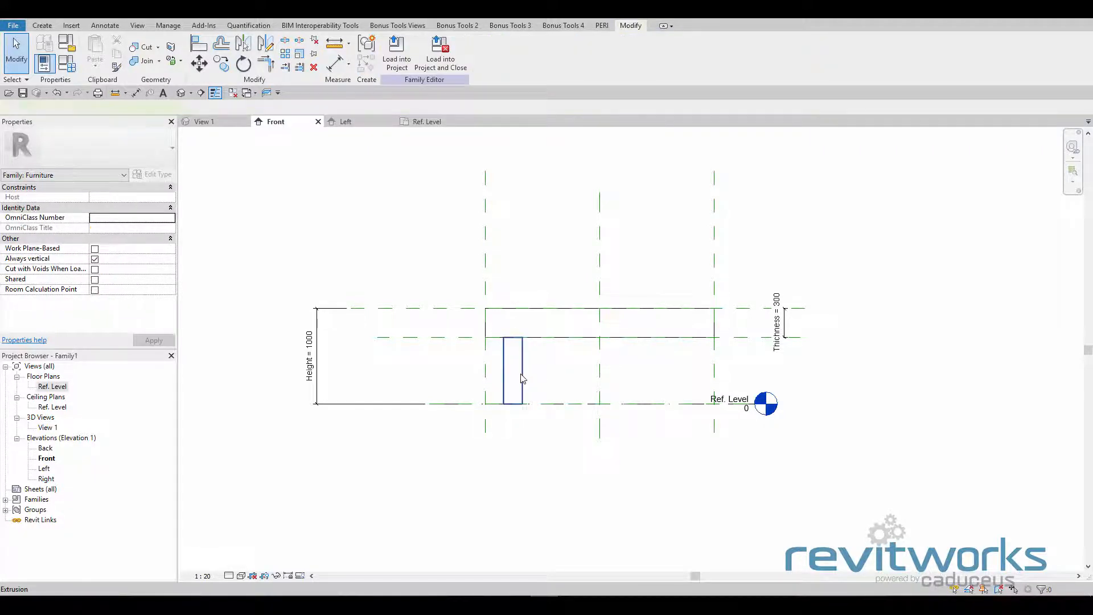
pyautogui.click(523, 379)
pyautogui.press('Delete')
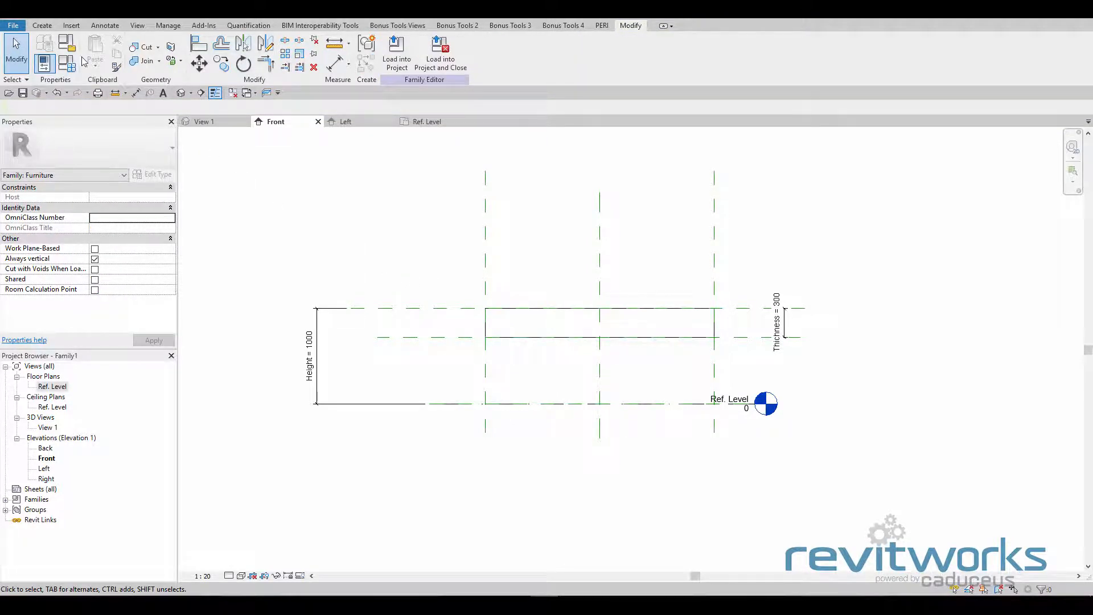
# Create a new family from the metric generic model template
pyautogui.click(12, 25)
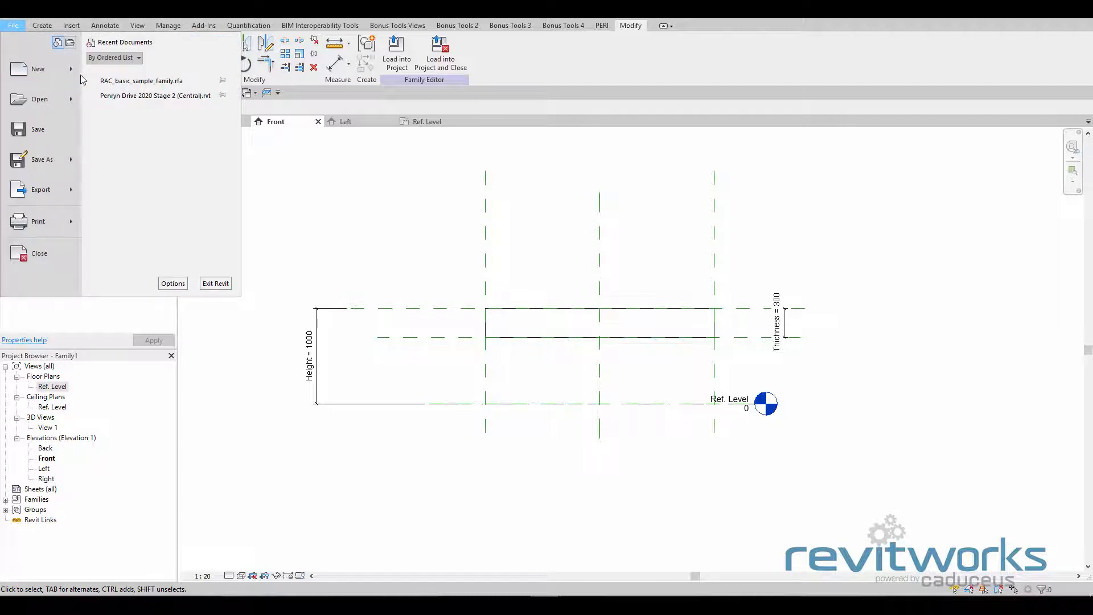
pyautogui.moveTo(75, 71)
pyautogui.click(135, 118)
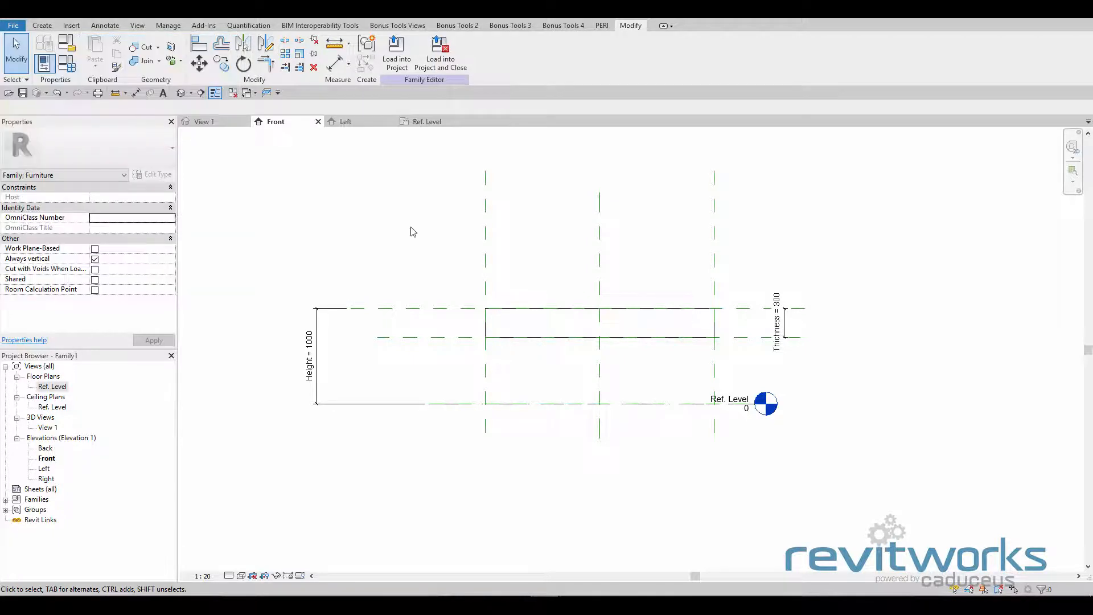
pyautogui.scroll(-7, 459, 257)
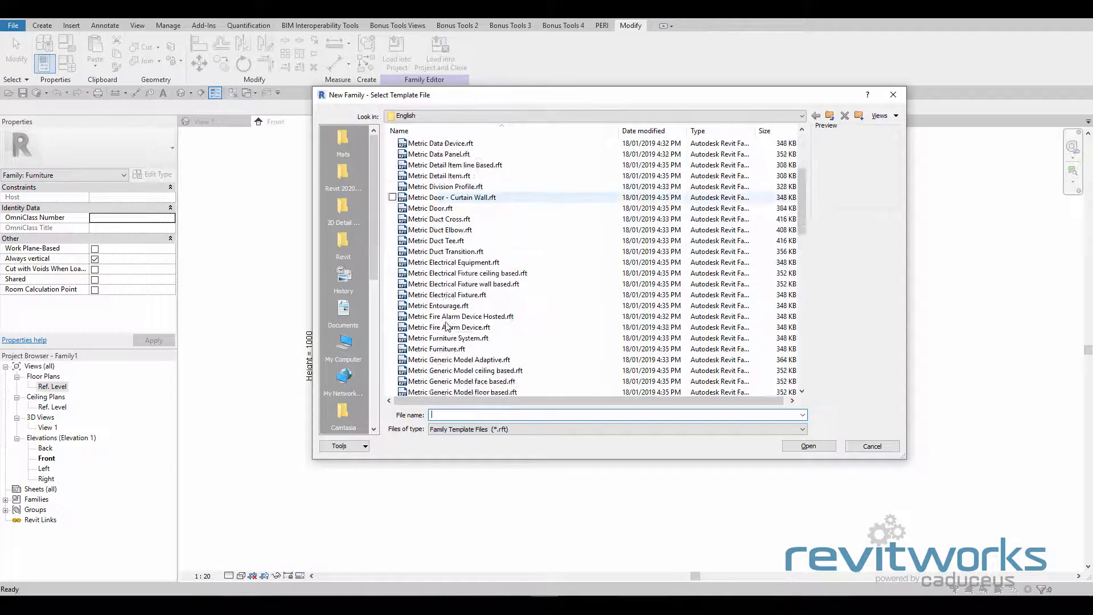
pyautogui.doubleClick(467, 360)
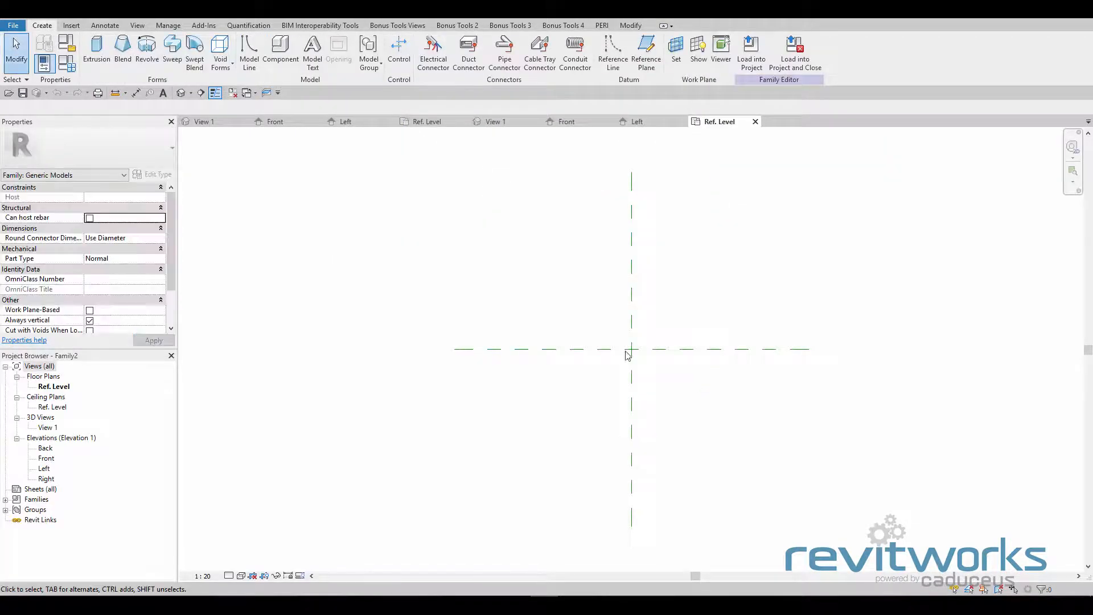
# Change the new family's category to Furniture
pyautogui.click(67, 43)
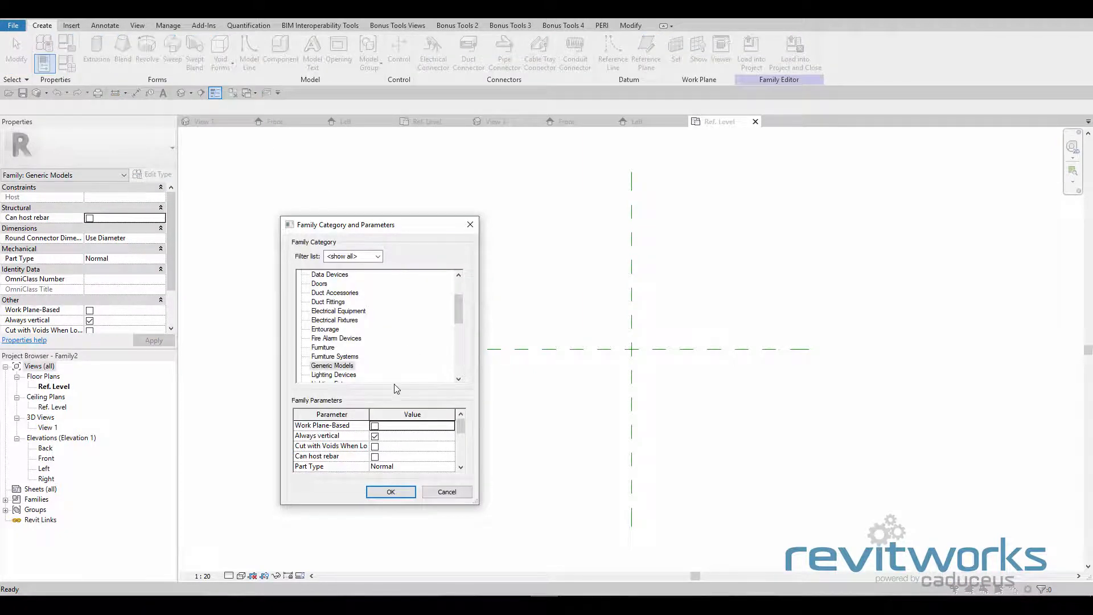
pyautogui.click(324, 348)
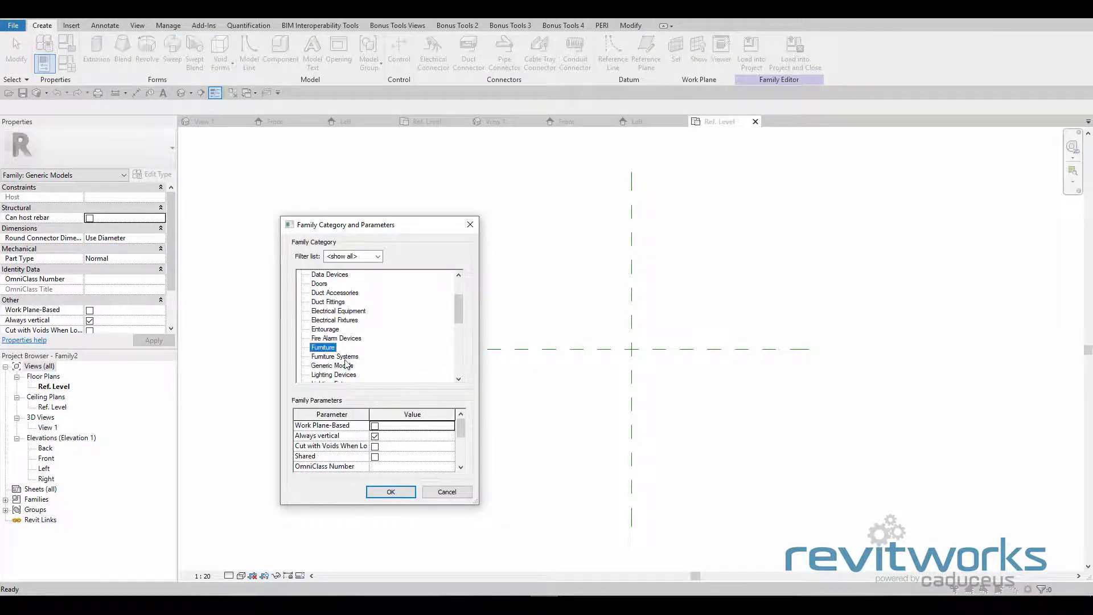
pyautogui.click(391, 492)
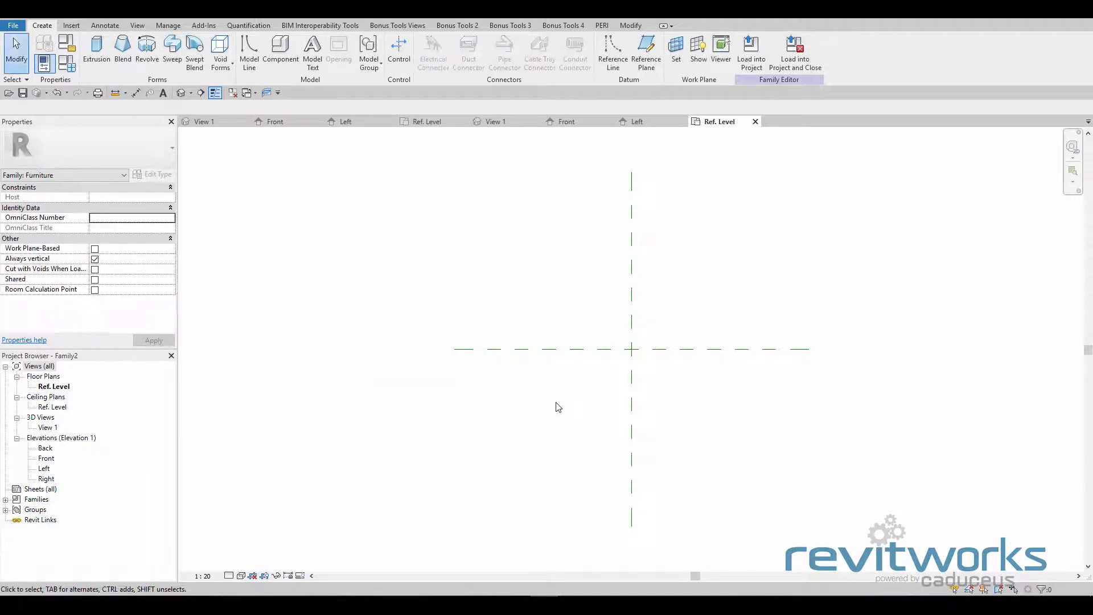
# In the new family's Front view, draw a horizontal reference plane about 726 mm above Ref. Level
pyautogui.doubleClick(46, 458)
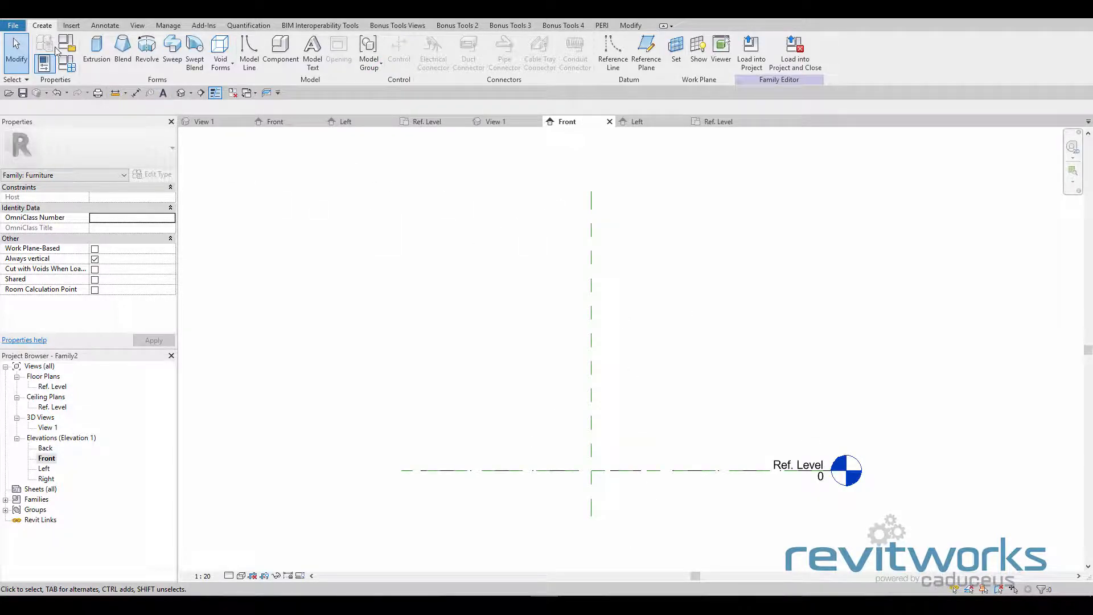
pyautogui.click(646, 52)
pyautogui.click(440, 379)
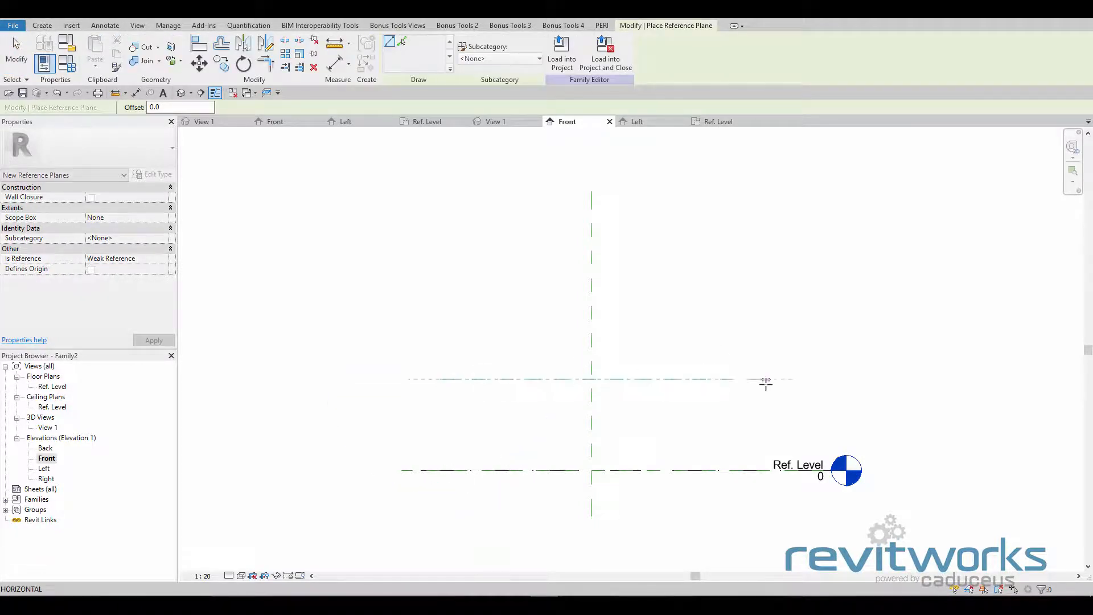
pyautogui.click(749, 379)
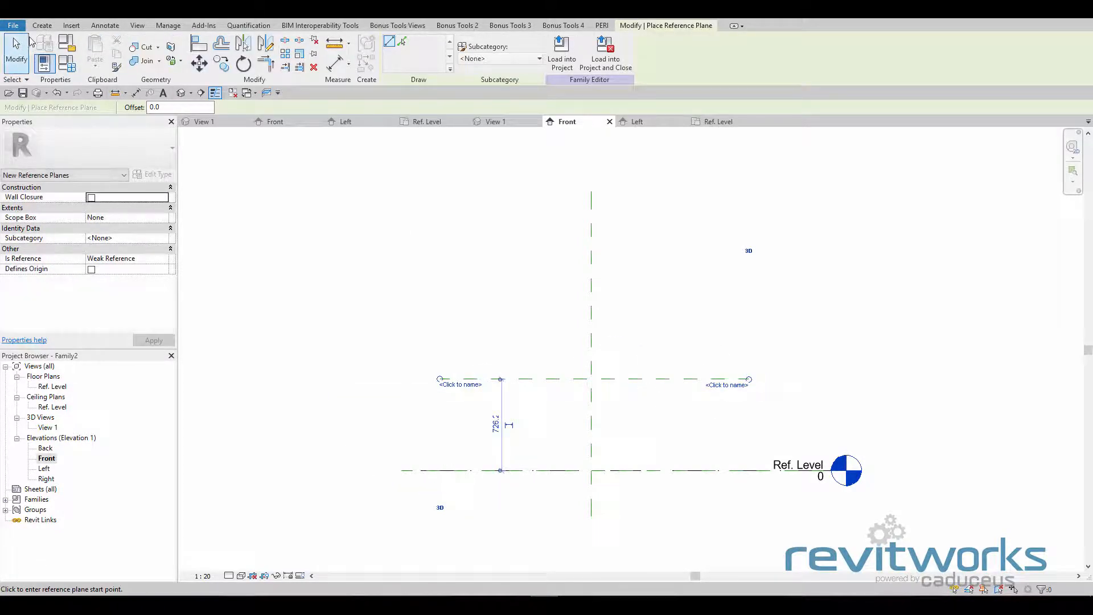
# Add an aligned dimension between the new horizontal reference plane and the reference plane lying on Ref. Level
pyautogui.click(105, 25)
pyautogui.click(48, 52)
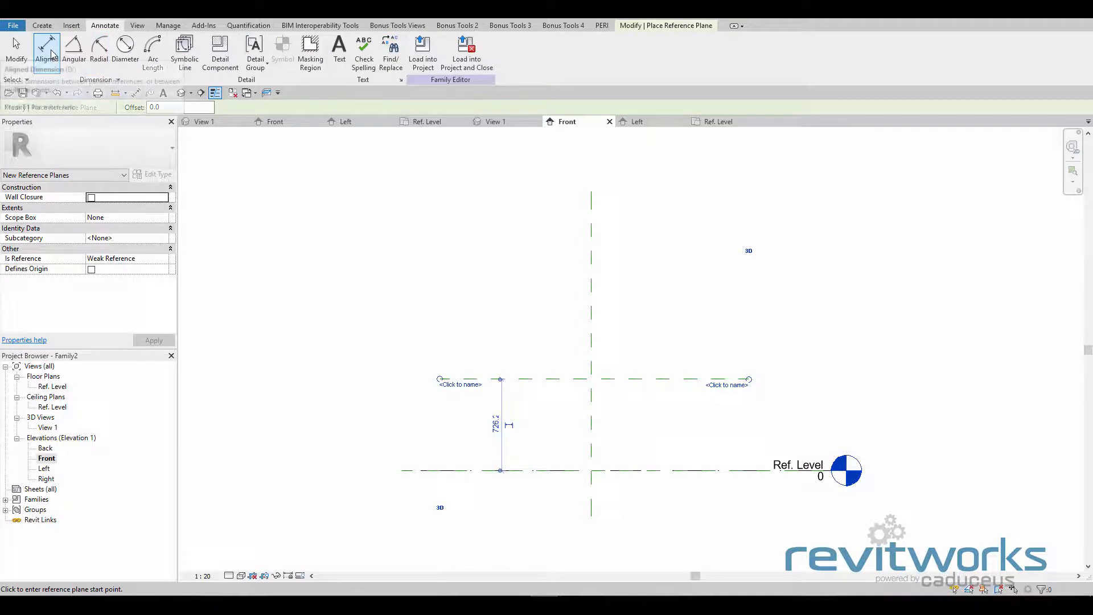
pyautogui.click(521, 380)
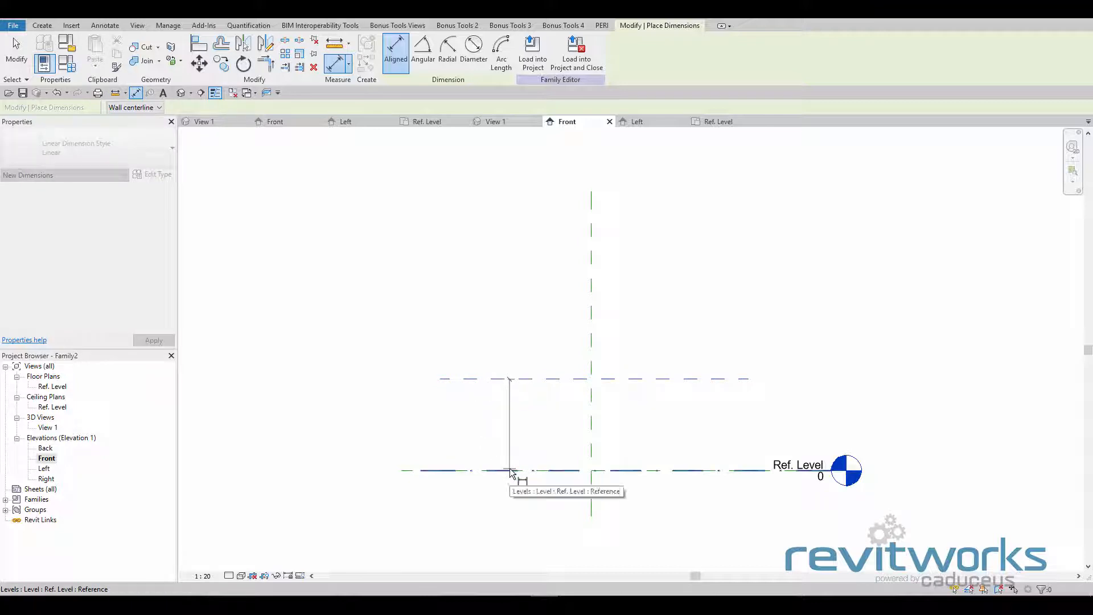
pyautogui.press('Tab')
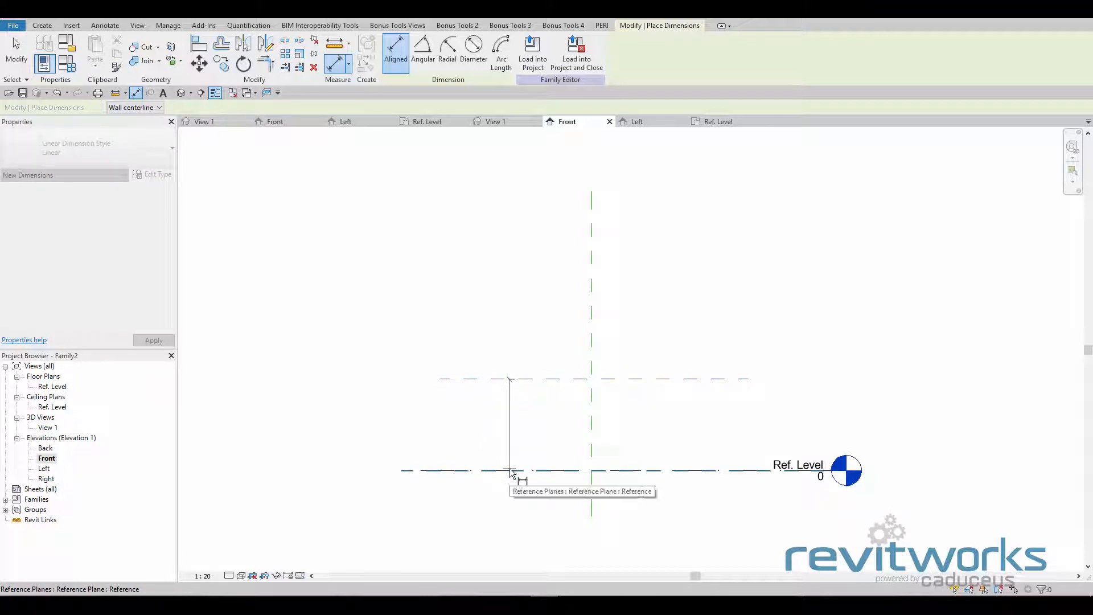
pyautogui.click(511, 471)
pyautogui.click(484, 431)
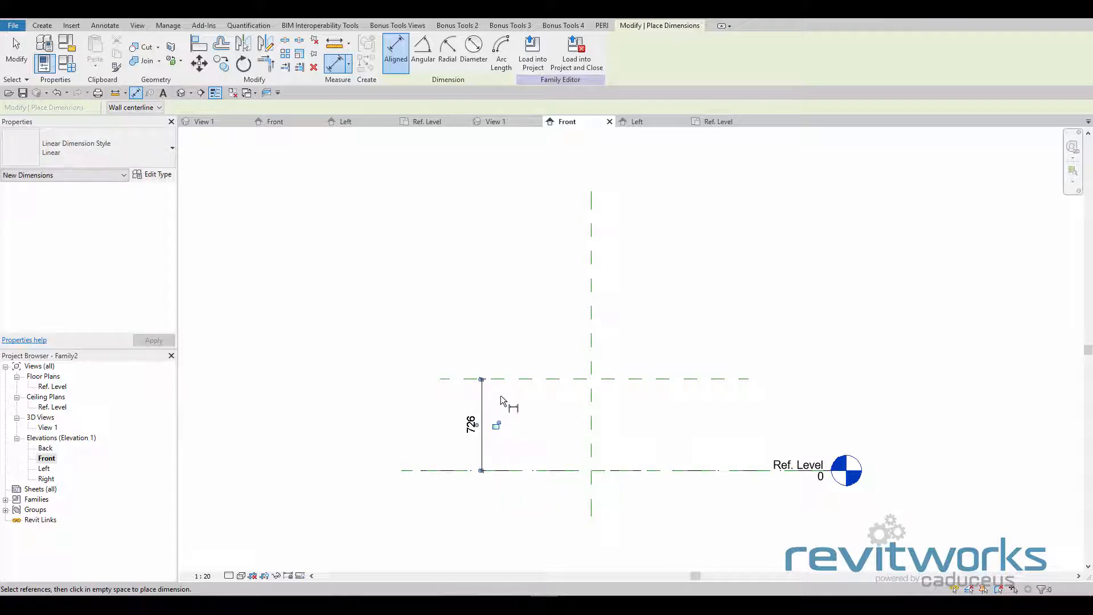
pyautogui.press('Escape')
pyautogui.press('Escape')
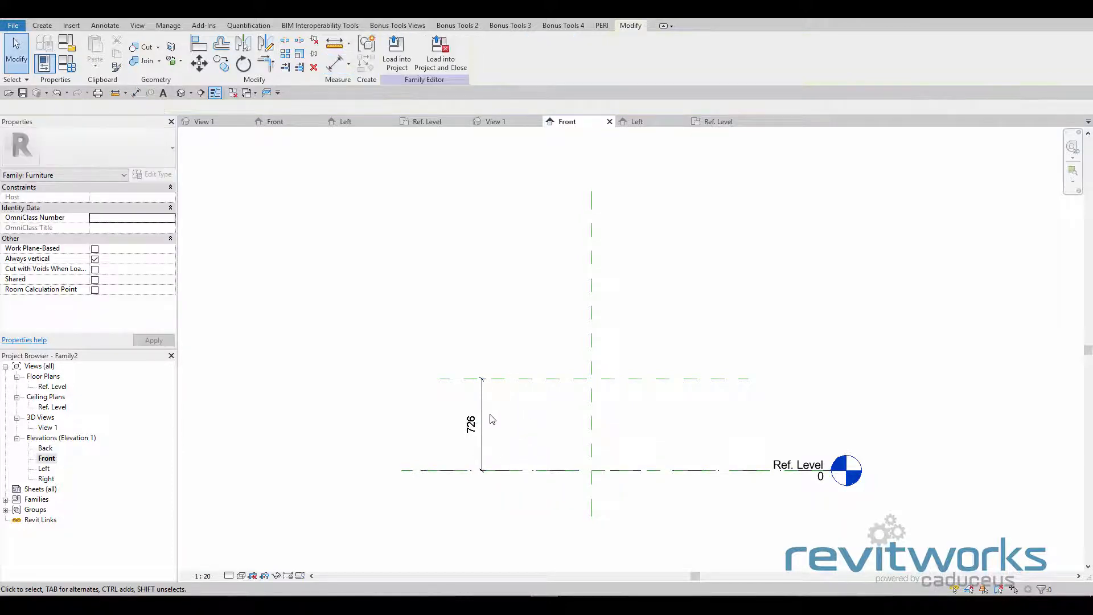
# Label the vertical dimension with a new instance family parameter named Height, grouped under Dimensions
pyautogui.click(487, 417)
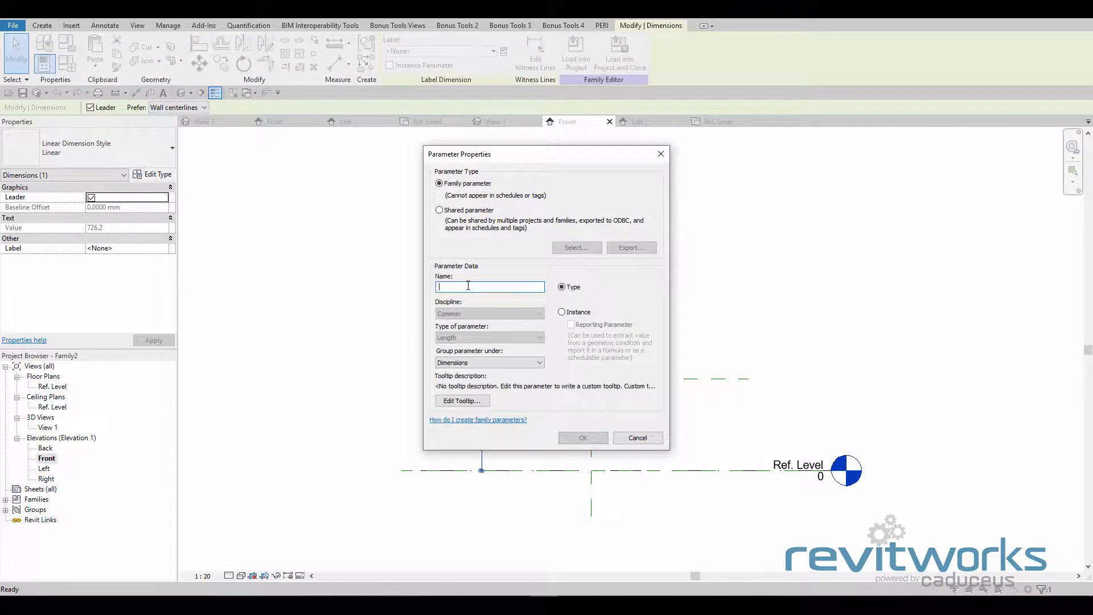
pyautogui.write('Height')
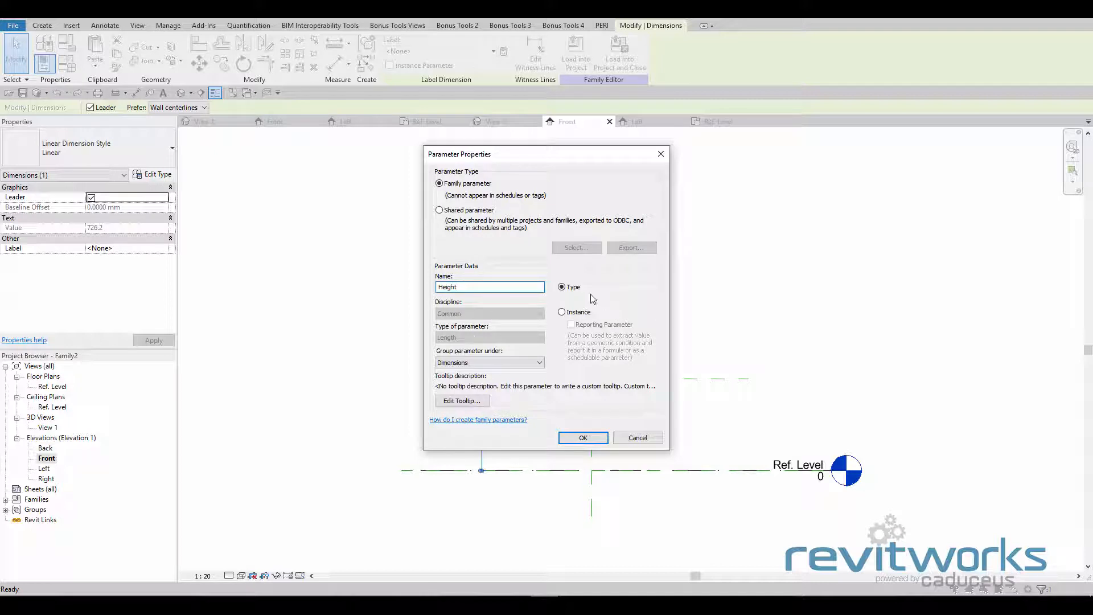
pyautogui.click(563, 314)
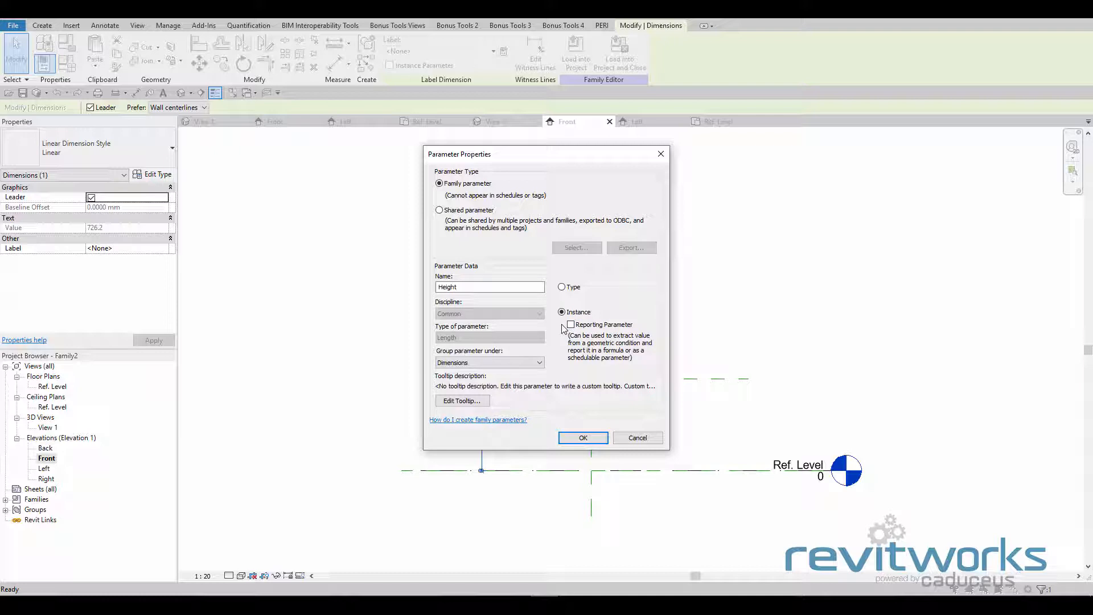
pyautogui.click(583, 438)
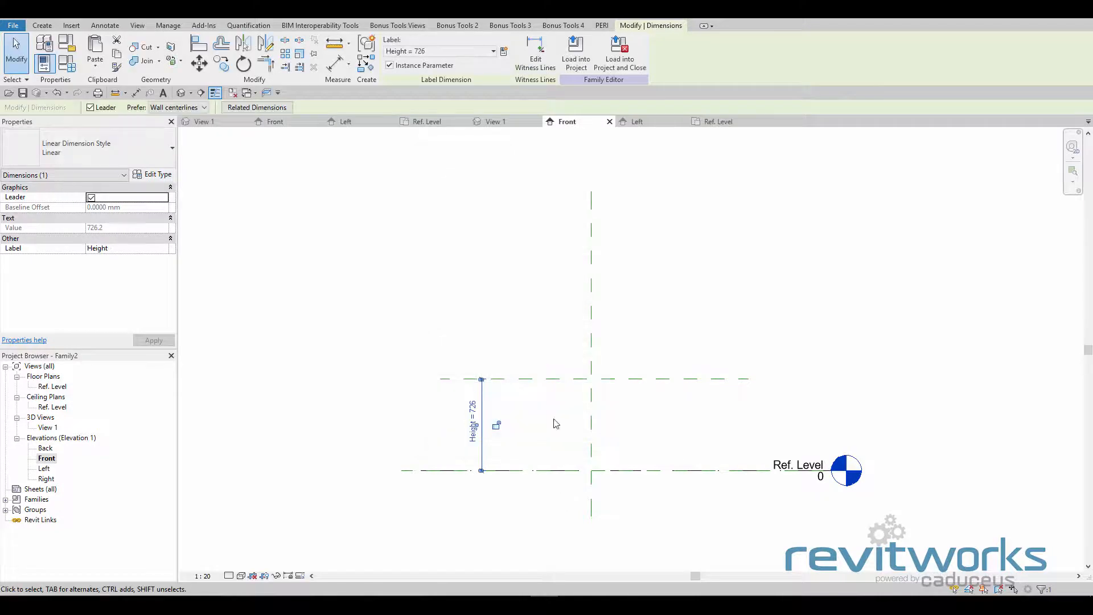
pyautogui.click(514, 312)
# In the Ref. Level plan, sketch a blend's base circle of 30 mm radius at the reference planes' intersection and switch to its top boundary
pyautogui.doubleClick(51, 388)
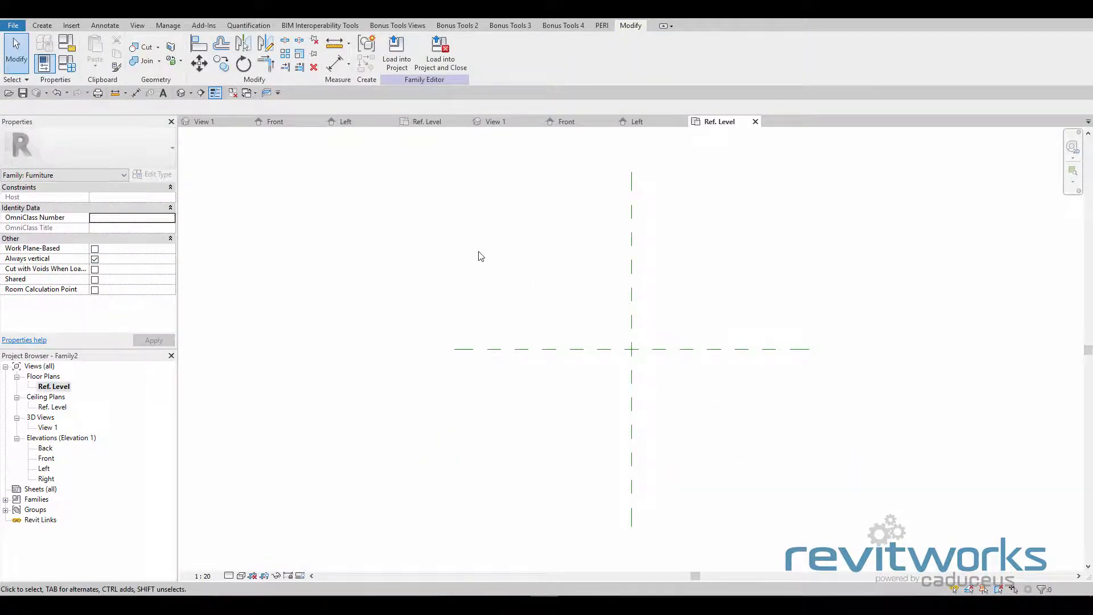
pyautogui.click(43, 25)
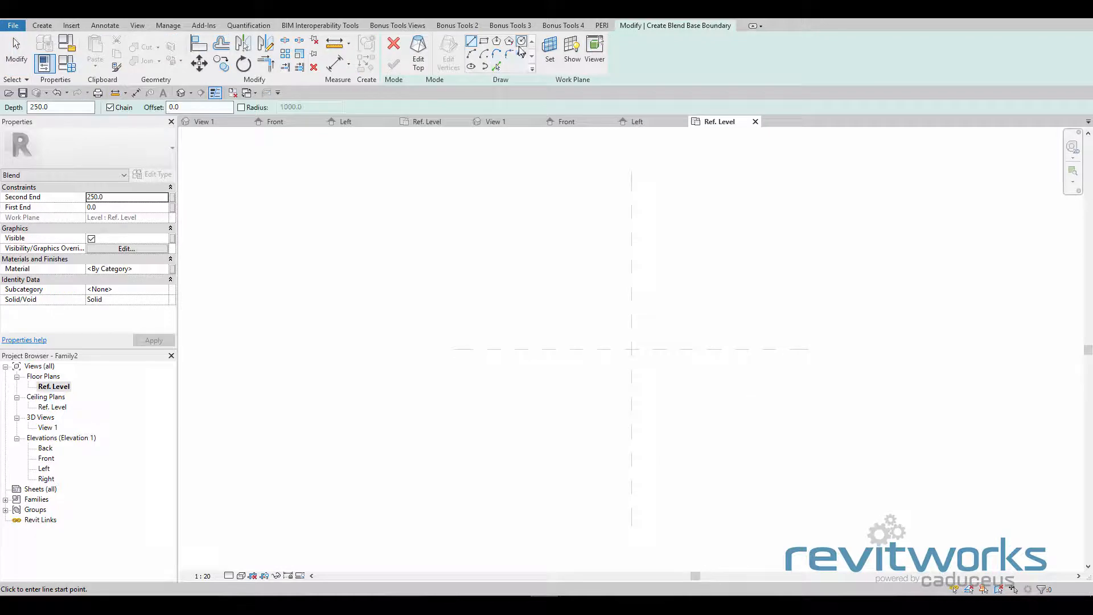
pyautogui.click(521, 41)
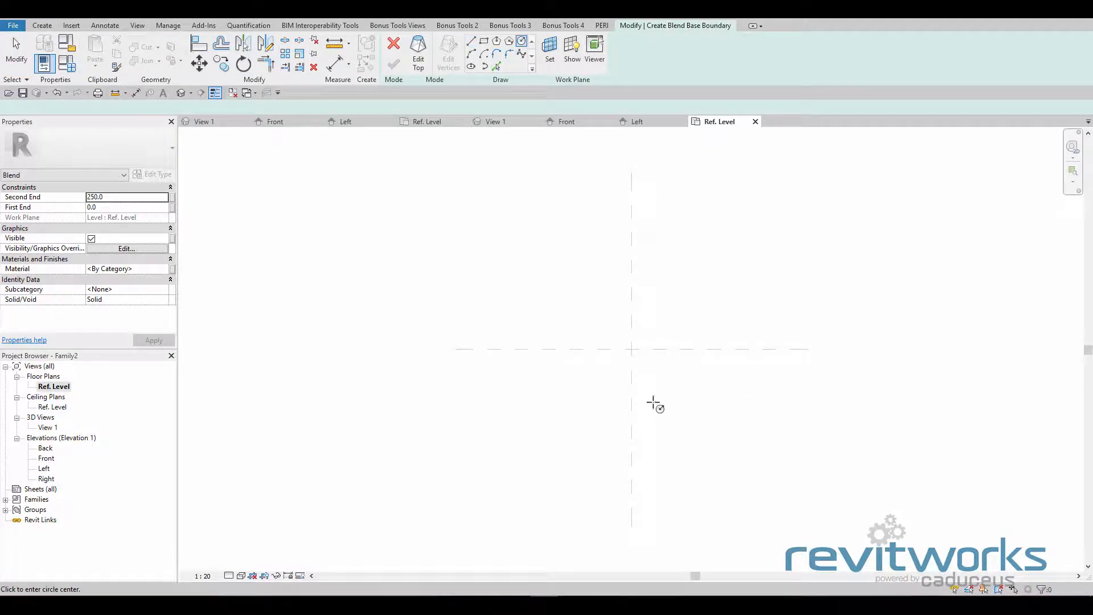
pyautogui.click(628, 344)
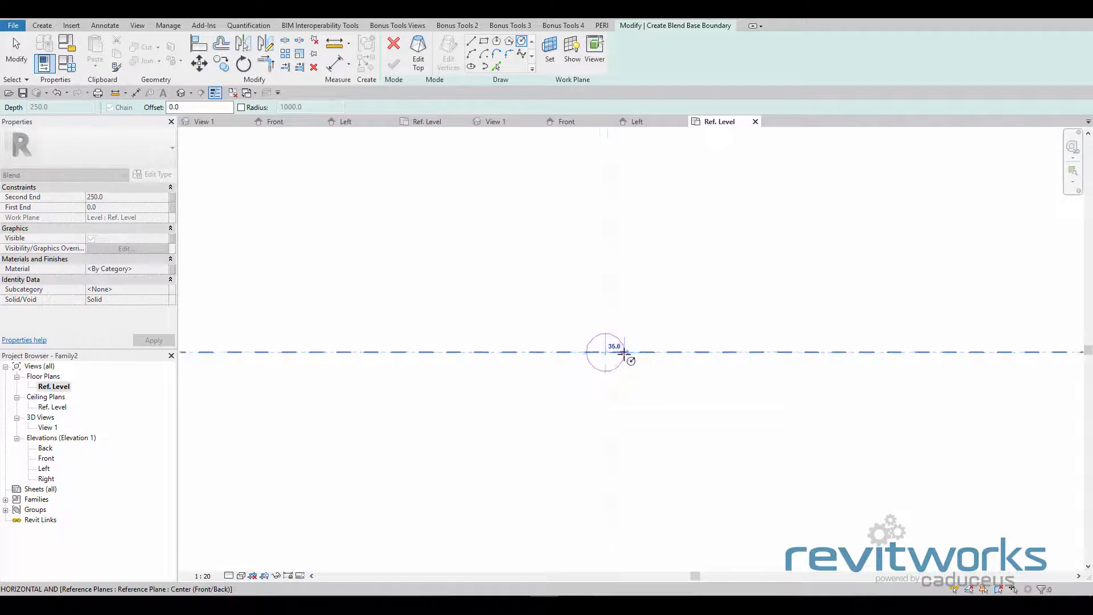
pyautogui.scroll(3, 625, 349)
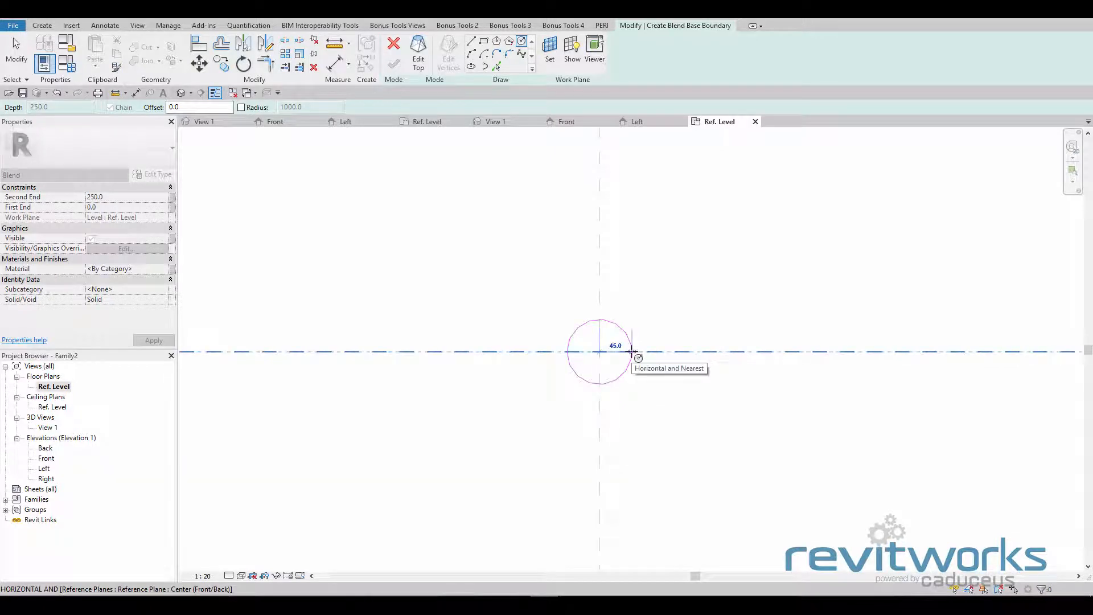
pyautogui.click(621, 352)
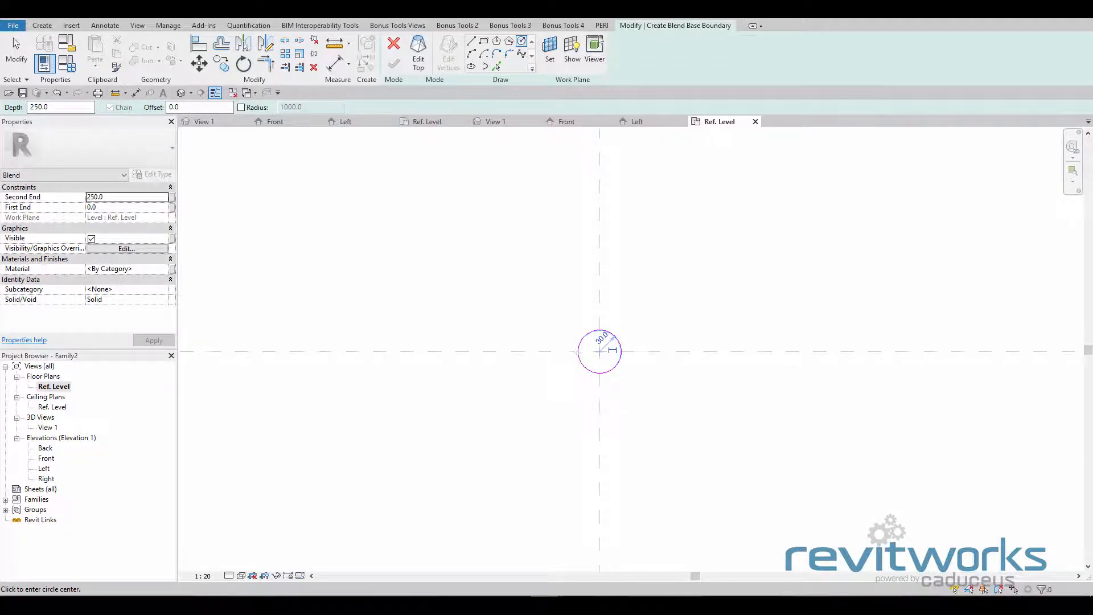
pyautogui.click(419, 50)
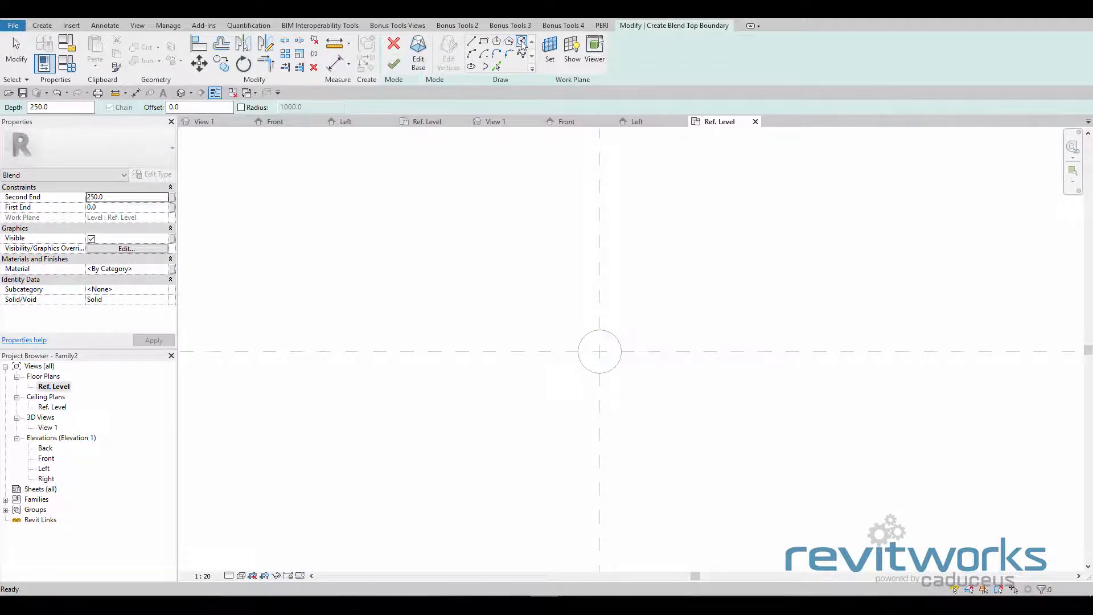
# Sketch the blend's top boundary as a circle of 70 mm radius at the reference planes' intersection and finish the blend
pyautogui.click(599, 351)
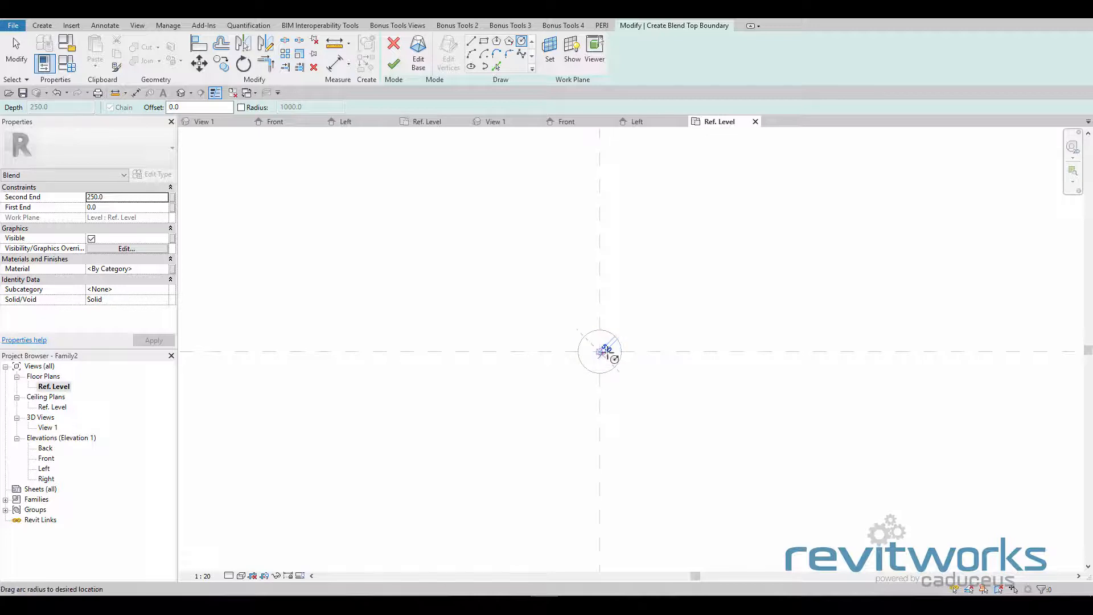
pyautogui.click(651, 351)
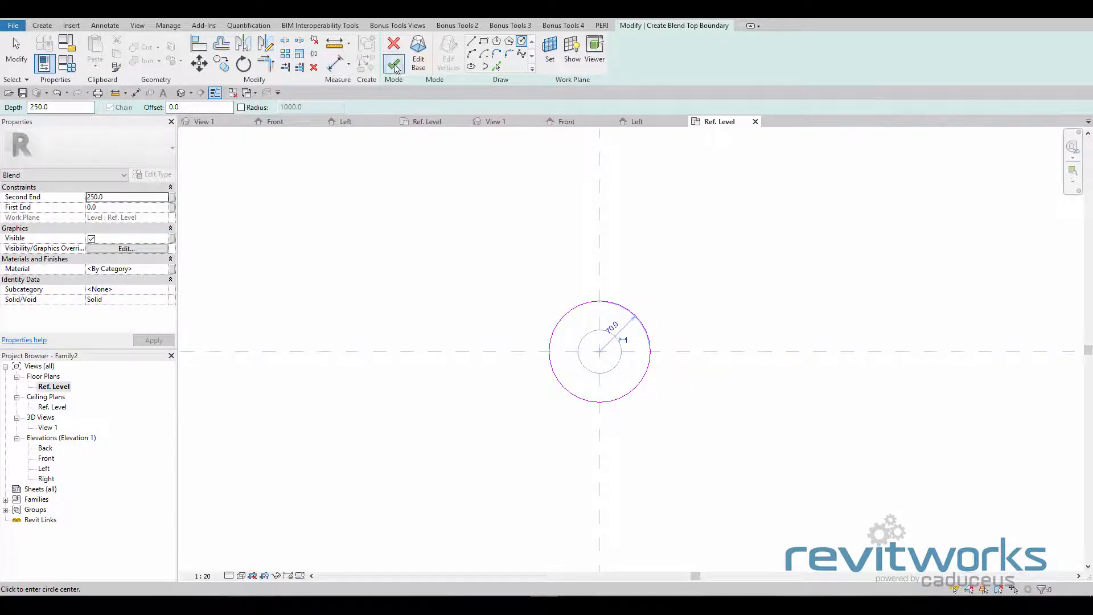
pyautogui.press('Escape')
pyautogui.click(684, 290)
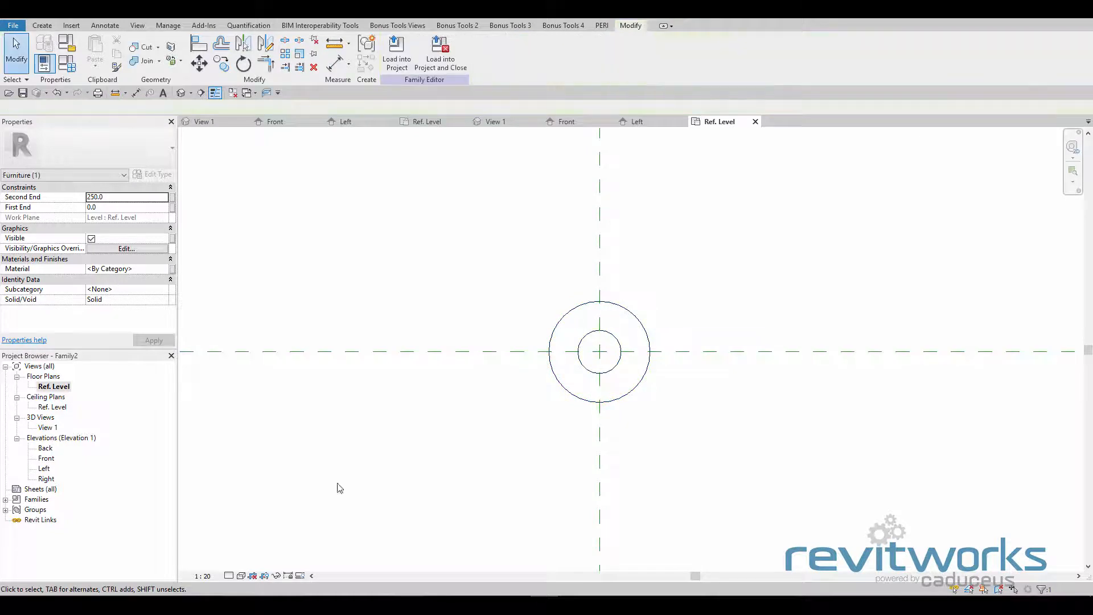
# In the Front view, stretch the top of the leg blend up to the horizontal reference plane above Ref. Level
pyautogui.doubleClick(46, 459)
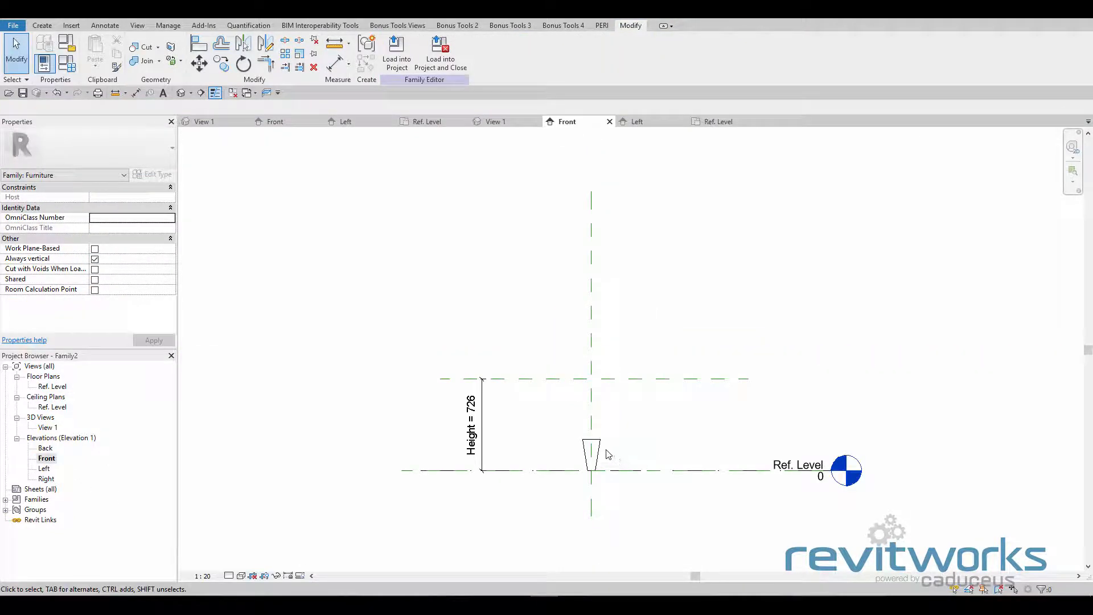
pyautogui.click(597, 465)
pyautogui.click(618, 450)
pyautogui.click(596, 444)
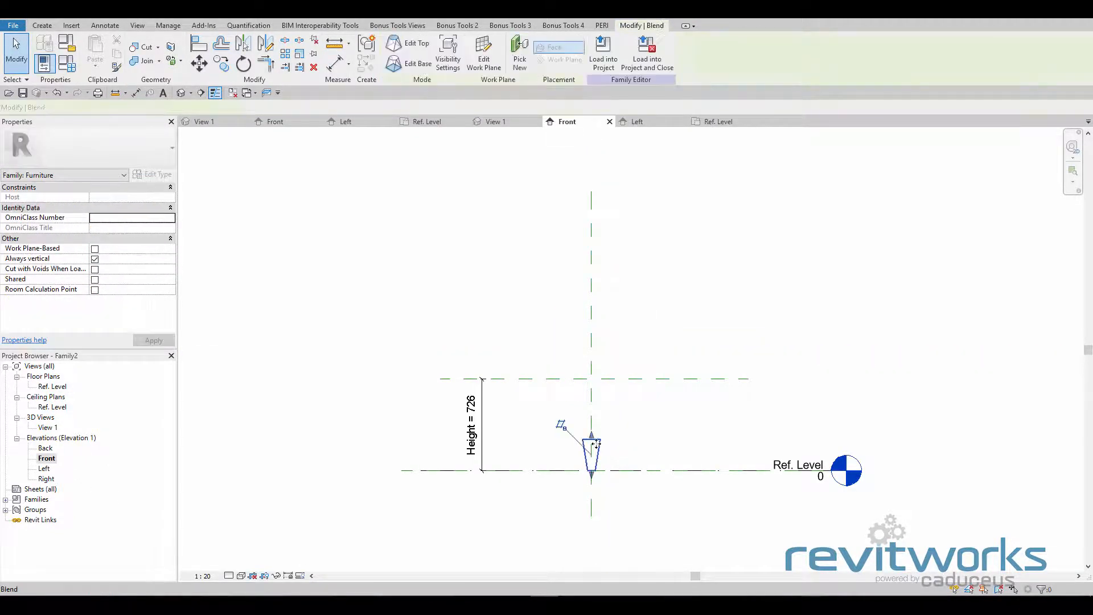
pyautogui.moveTo(594, 440); pyautogui.dragTo(639, 381)
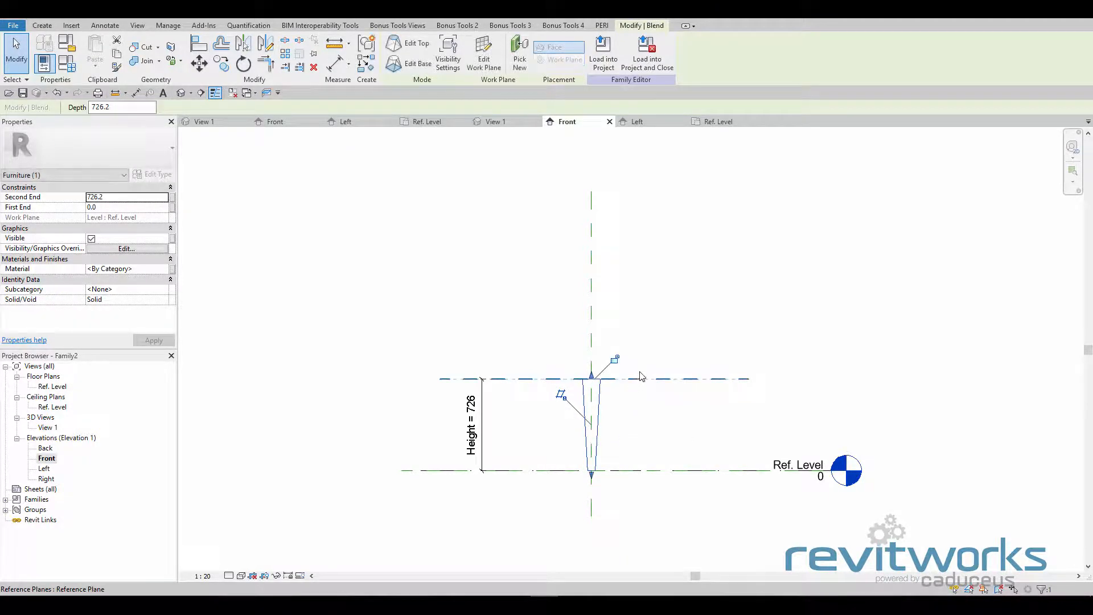
pyautogui.click(634, 429)
# Set the leg's Height dimension to 900 mm to flex the blend
pyautogui.click(472, 429)
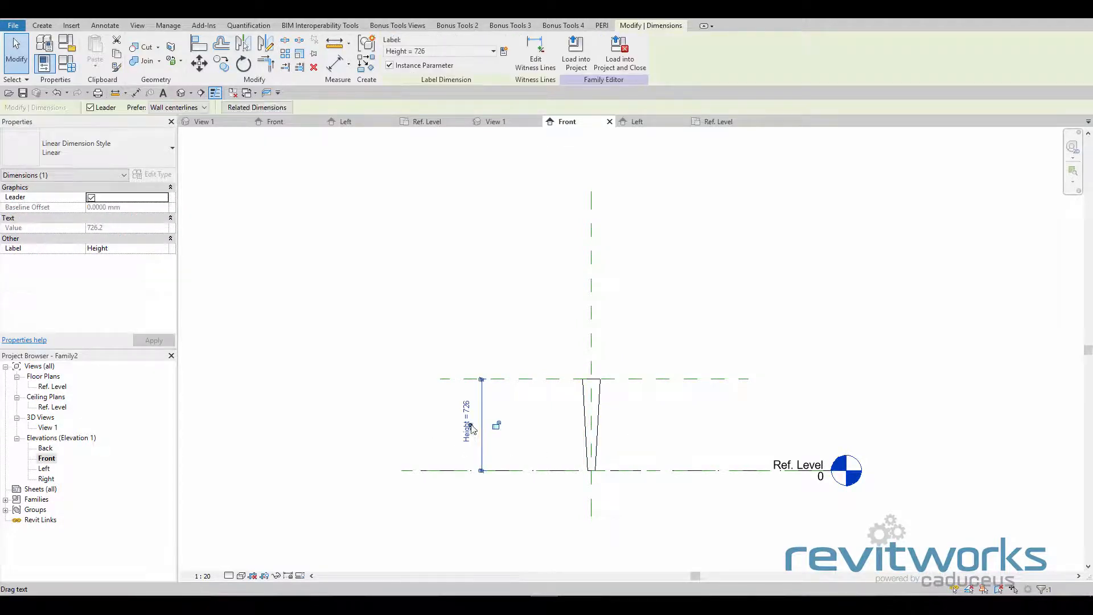
pyautogui.click(471, 424)
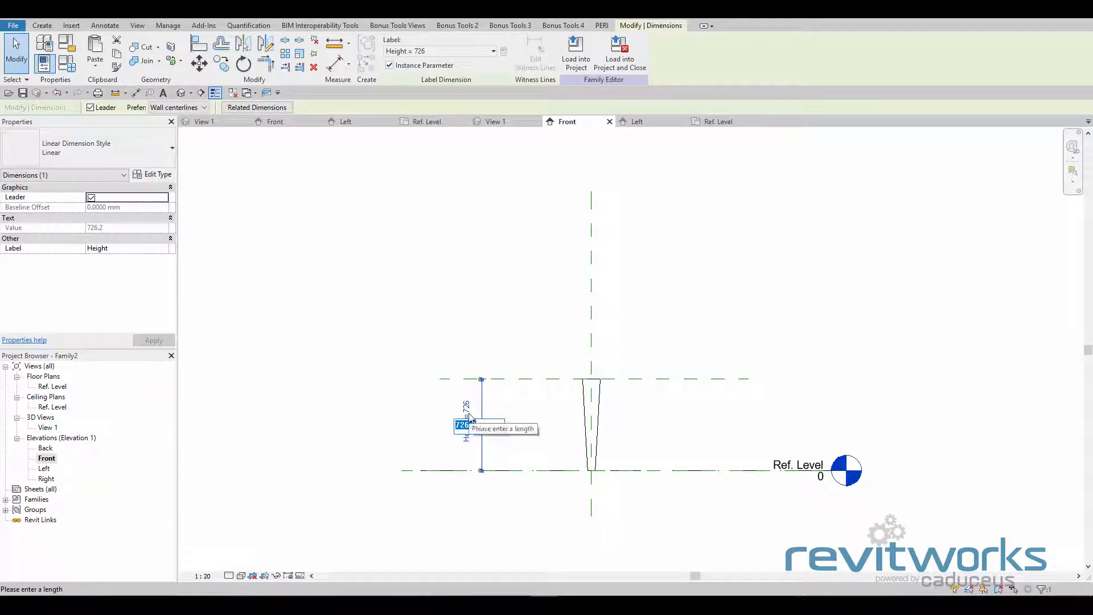
pyautogui.write('900')
pyautogui.press('Return')
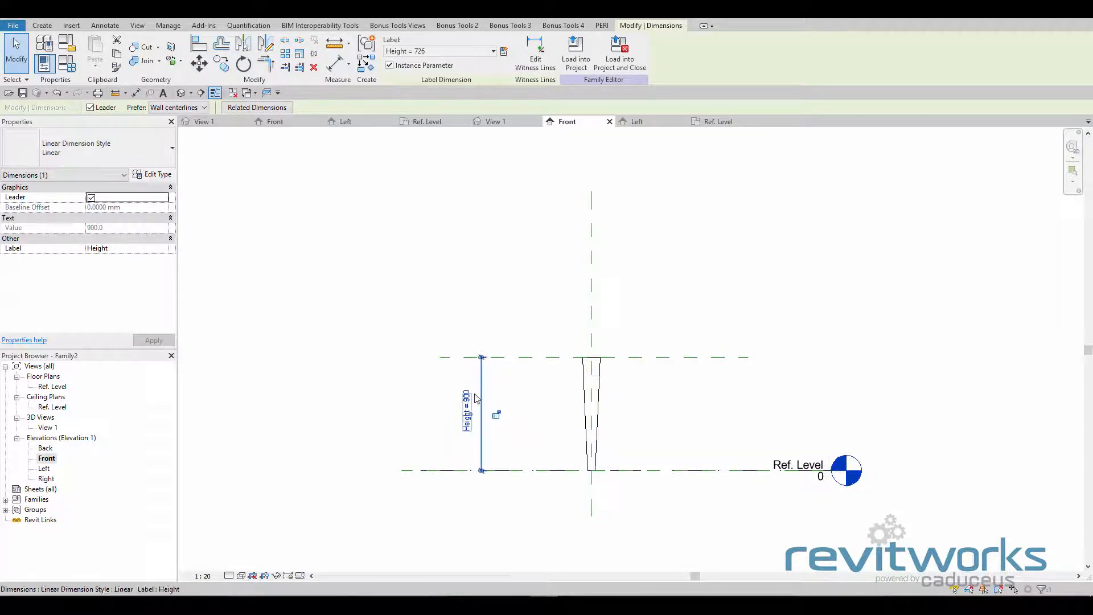
pyautogui.click(521, 416)
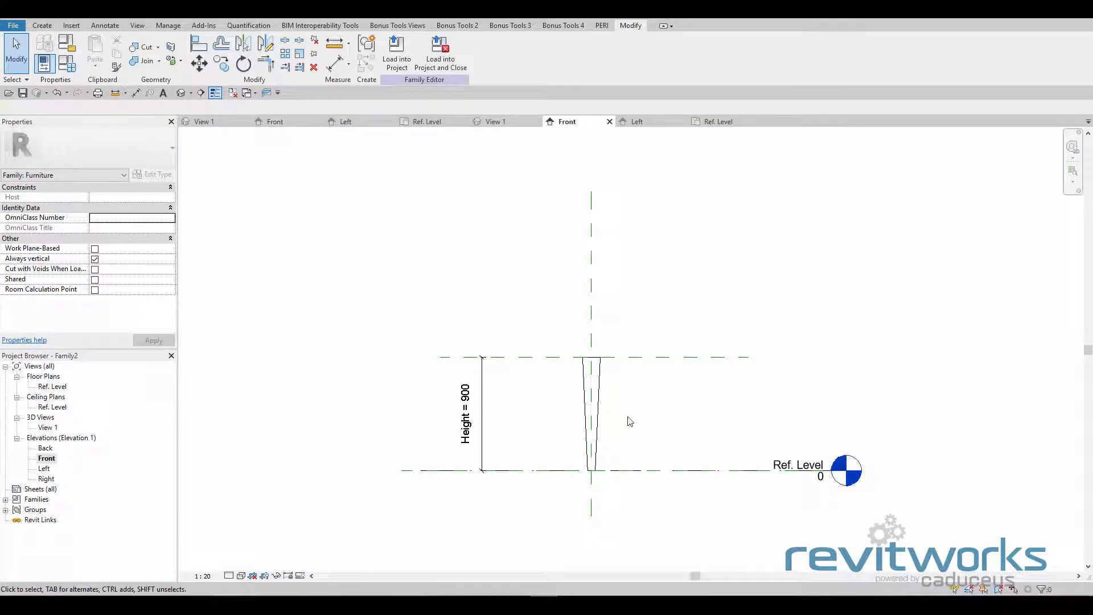
# Associate the blend's material with a new type family parameter named Leg Material, grouped under Materials and Finishes
pyautogui.click(674, 461)
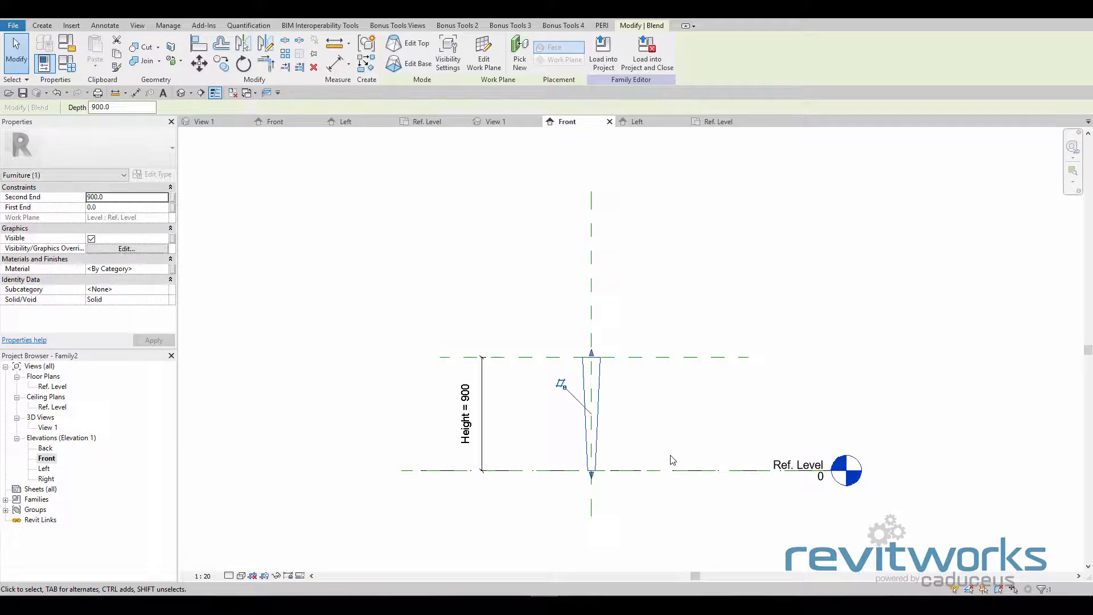
pyautogui.click(174, 272)
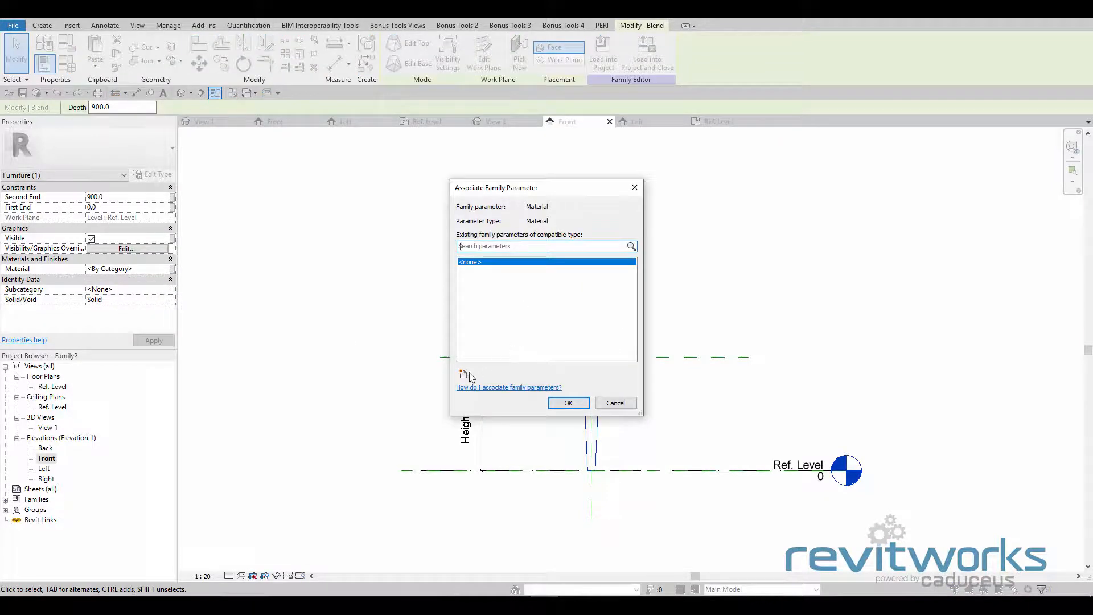
pyautogui.click(464, 375)
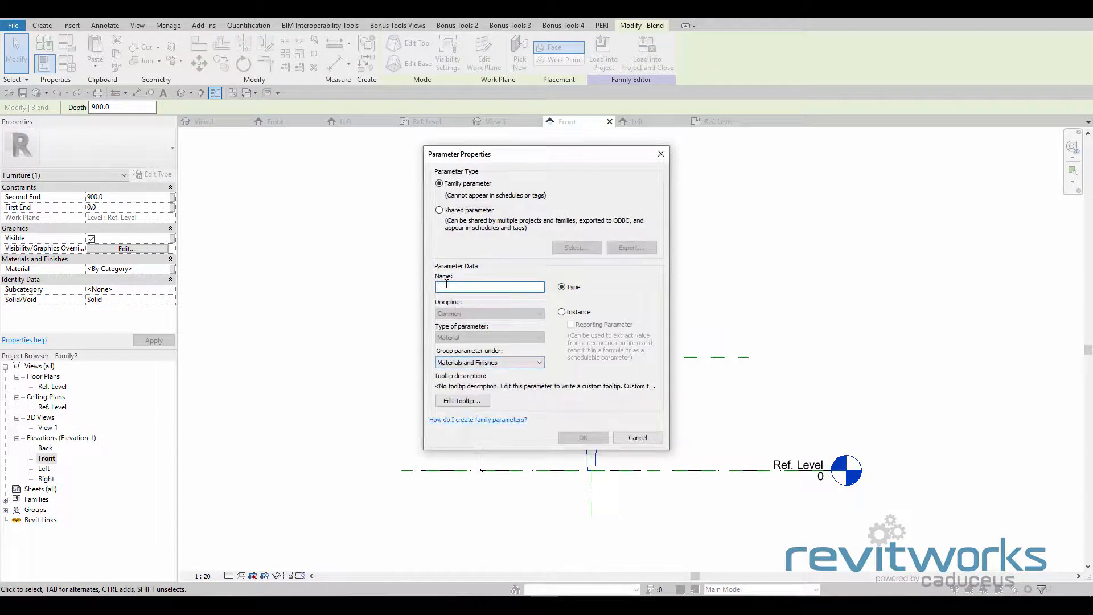
pyautogui.write('Leg Material')
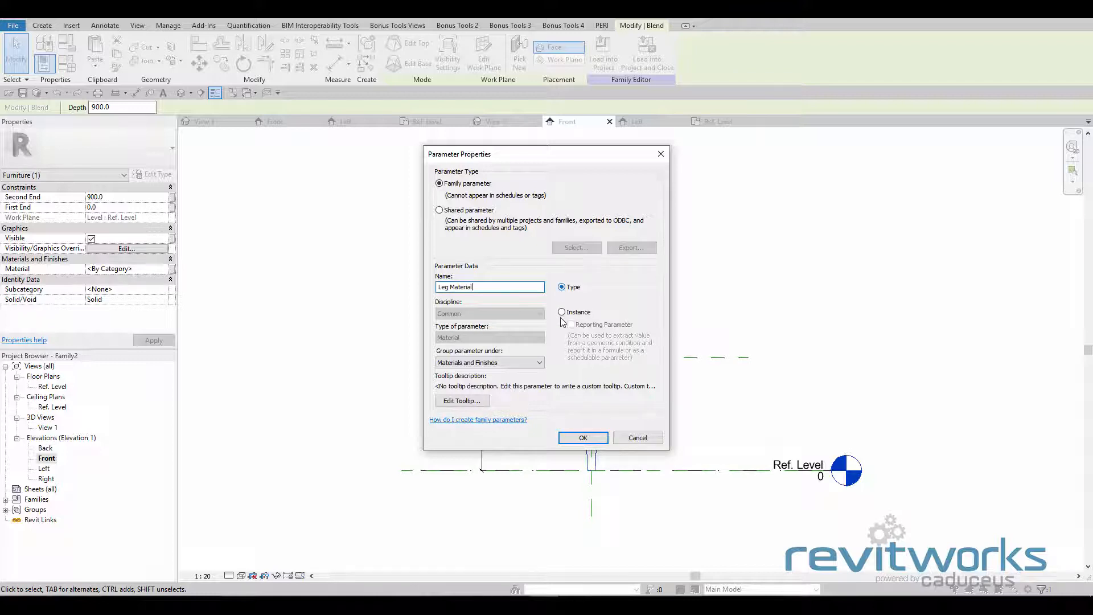
pyautogui.click(583, 438)
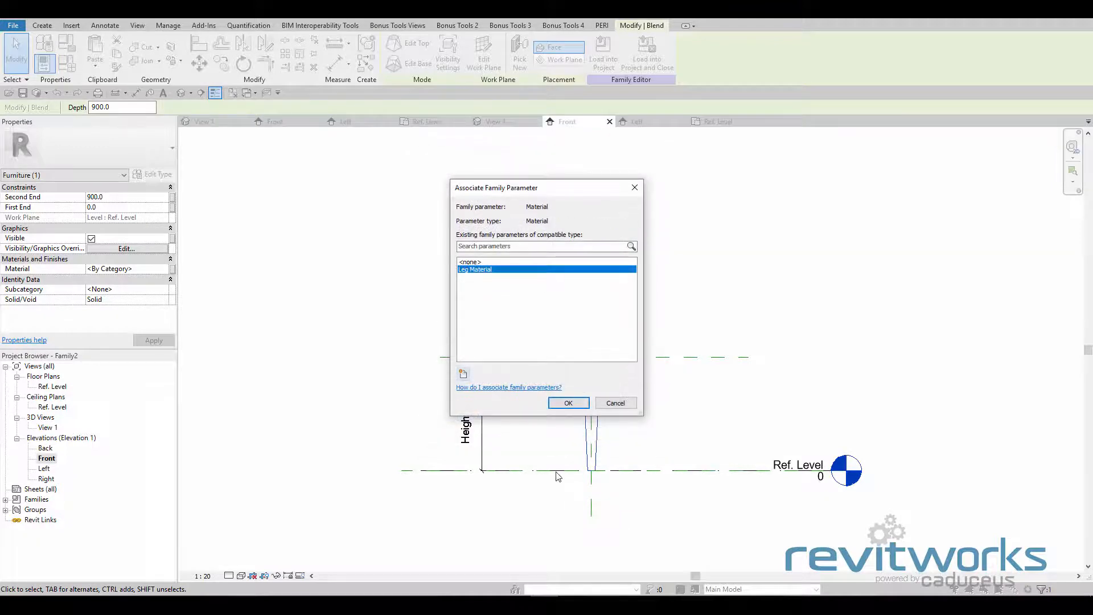
pyautogui.click(568, 403)
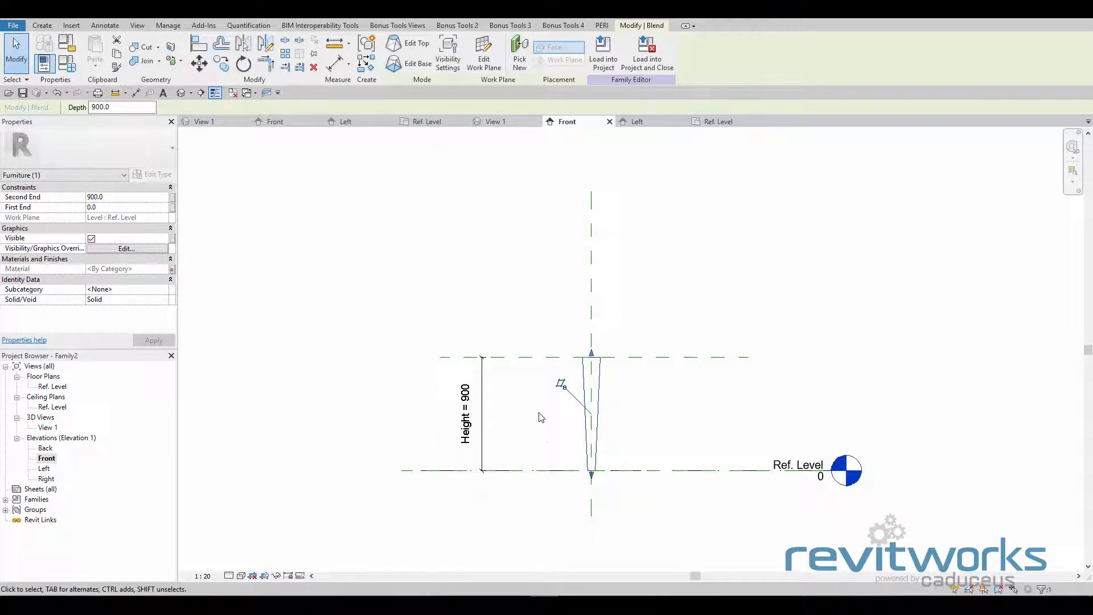
pyautogui.click(522, 438)
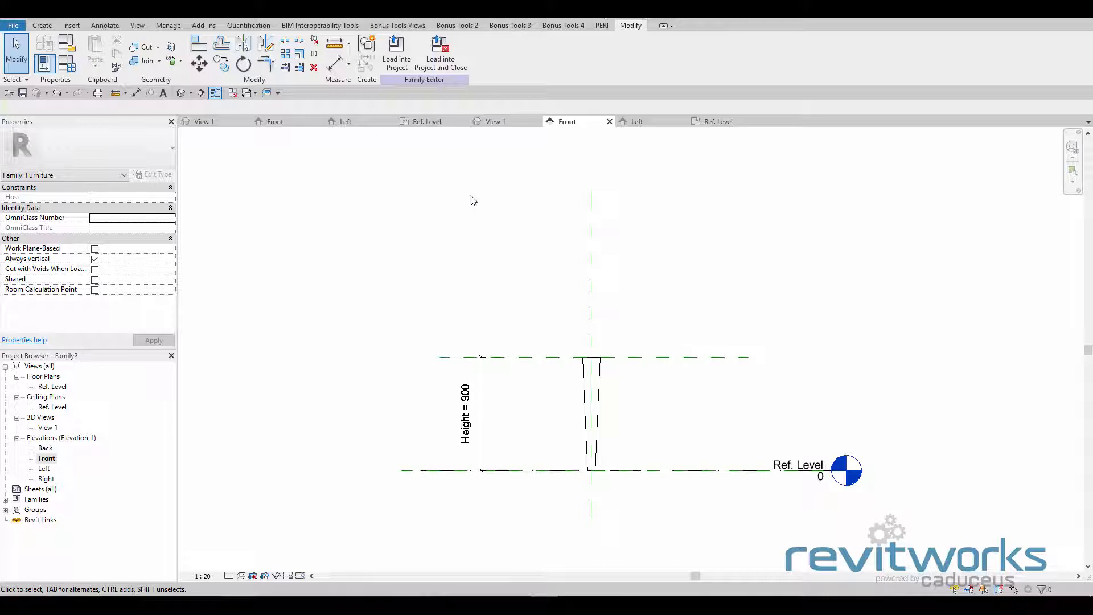
# Load the leg family into the table family, closing it unsaved, and place one leg 800 mm left of centre and 300 mm below the upper edge
pyautogui.click(440, 50)
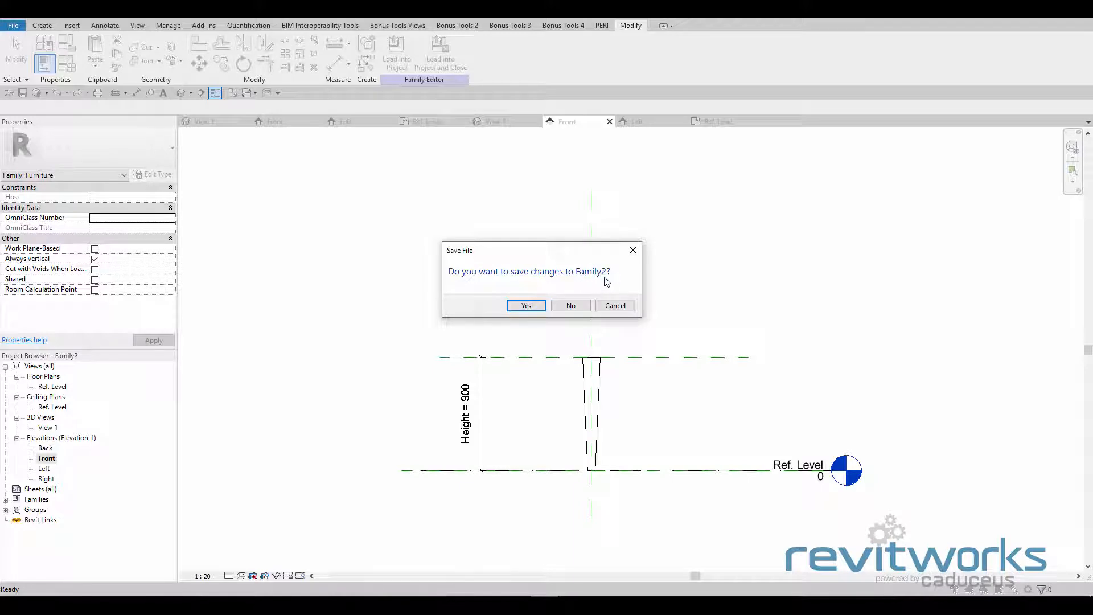
pyautogui.click(572, 306)
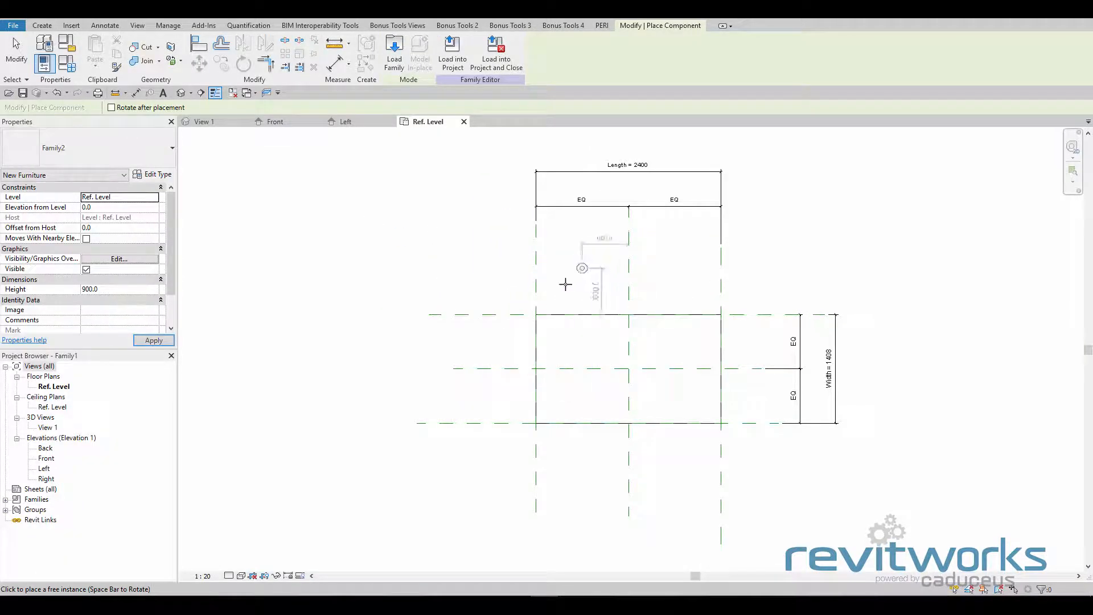
pyautogui.click(567, 337)
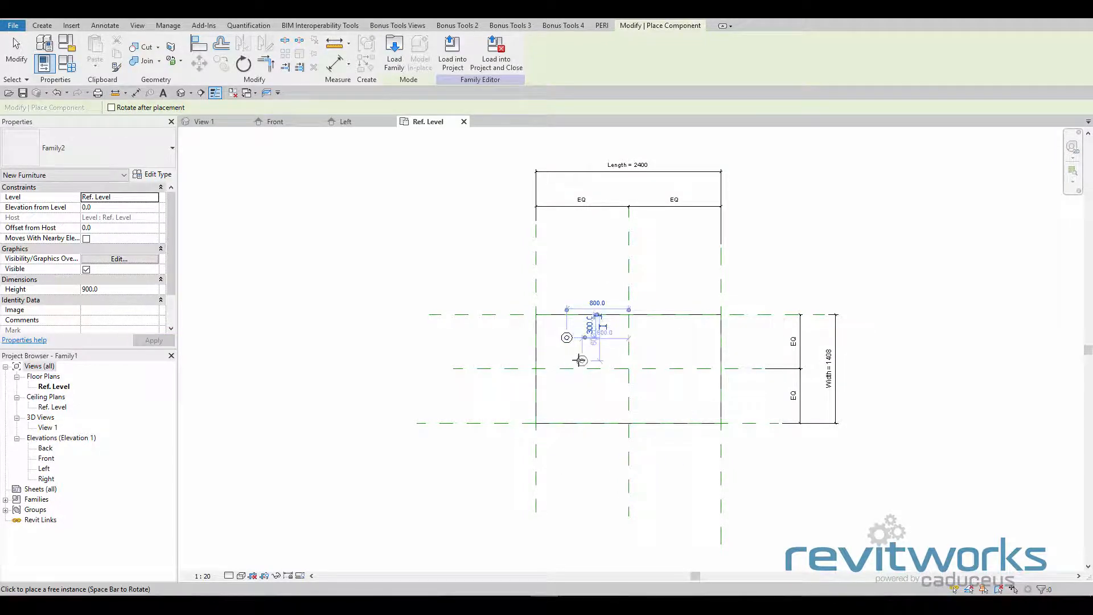
pyautogui.press('Escape')
pyautogui.press('Escape')
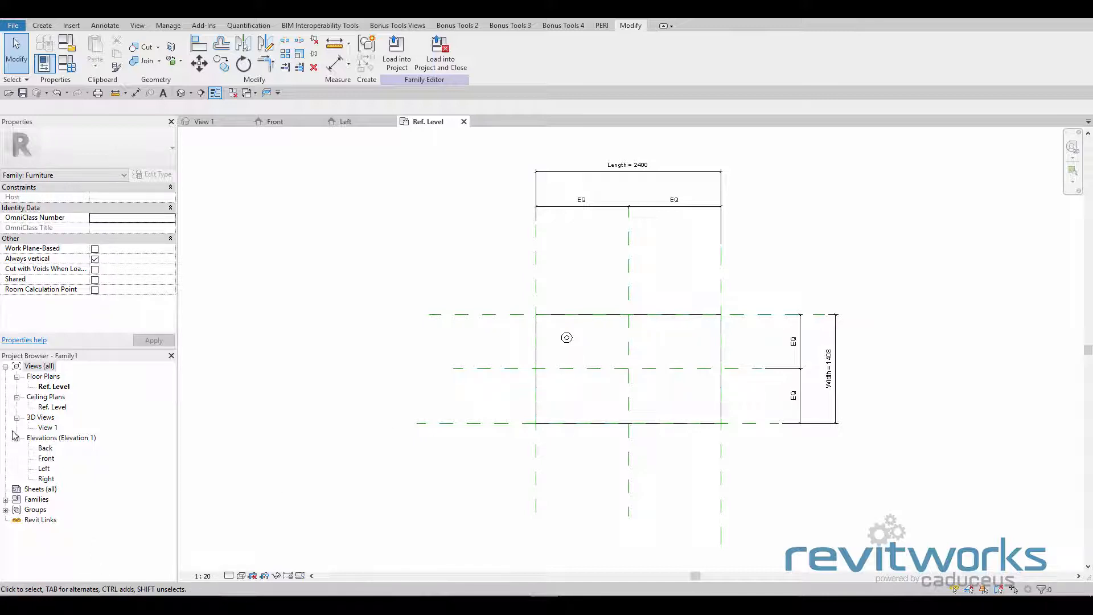
# Find the loaded Family2 under the Furniture families of the table family and open its available actions
pyautogui.click(5, 500)
pyautogui.click(17, 520)
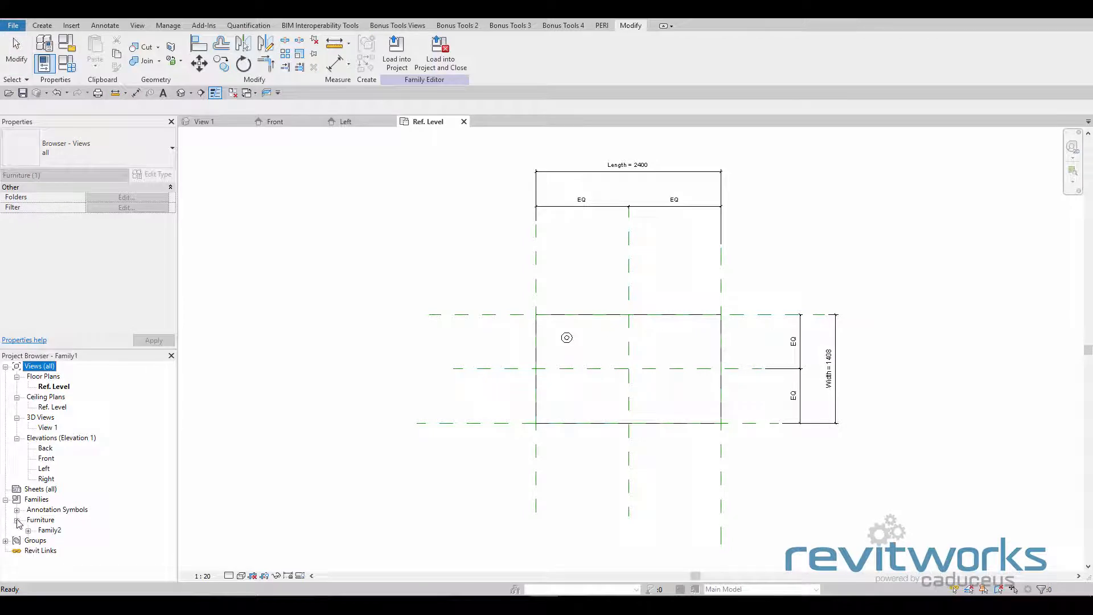
pyautogui.click(49, 530)
pyautogui.rightClick(49, 530)
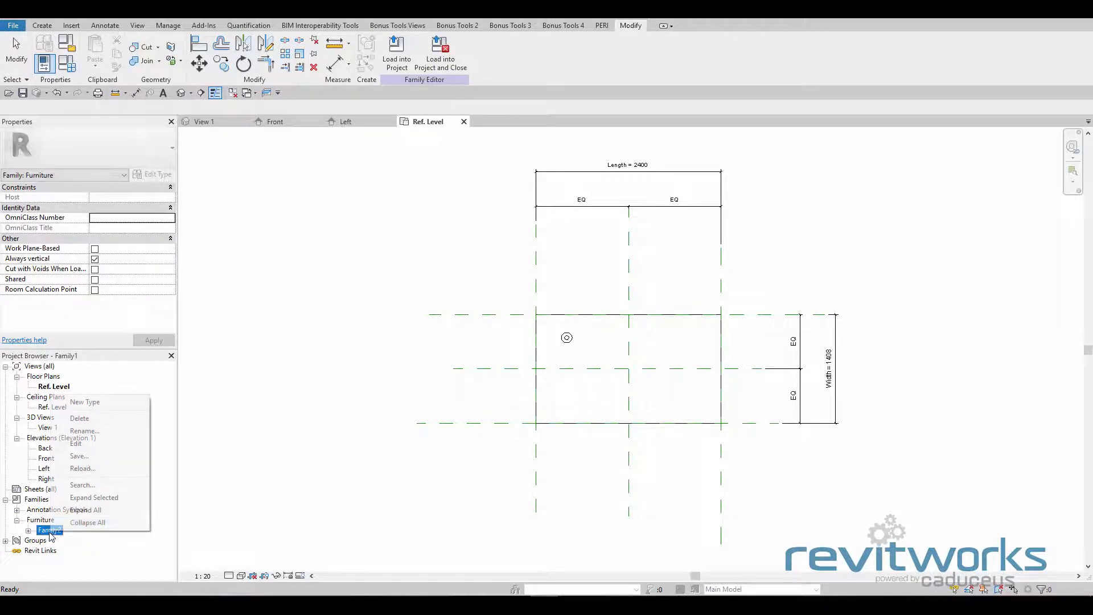
# Rename the nested furniture family Family2 and its type, both as Tapered Leg
pyautogui.click(85, 431)
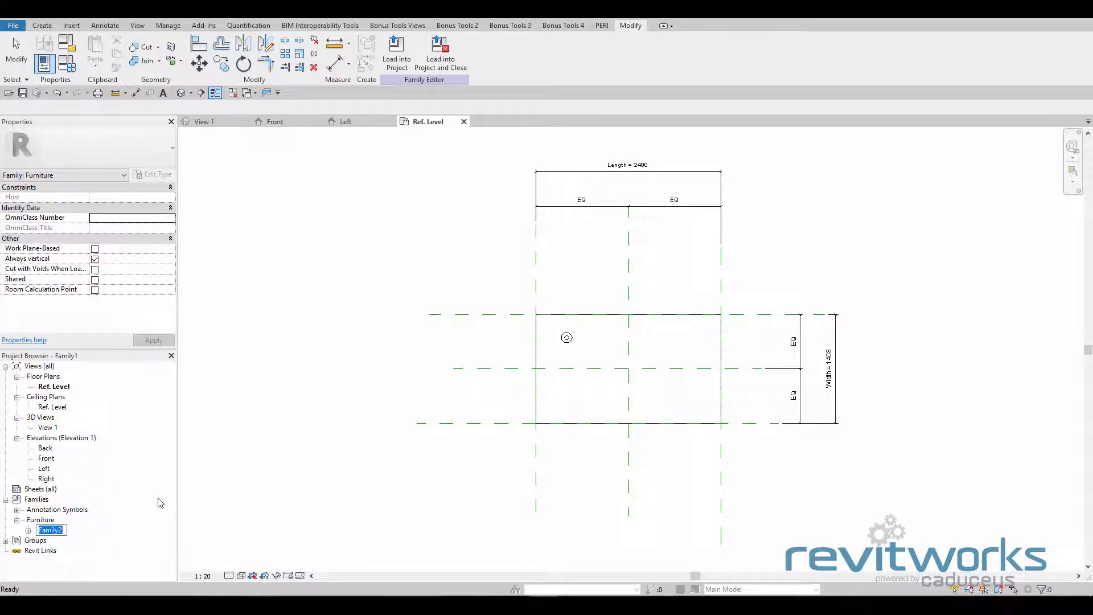
pyautogui.write('Tapered Leg')
pyautogui.moveTo(76, 531); pyautogui.dragTo(23, 527)
pyautogui.click(28, 532)
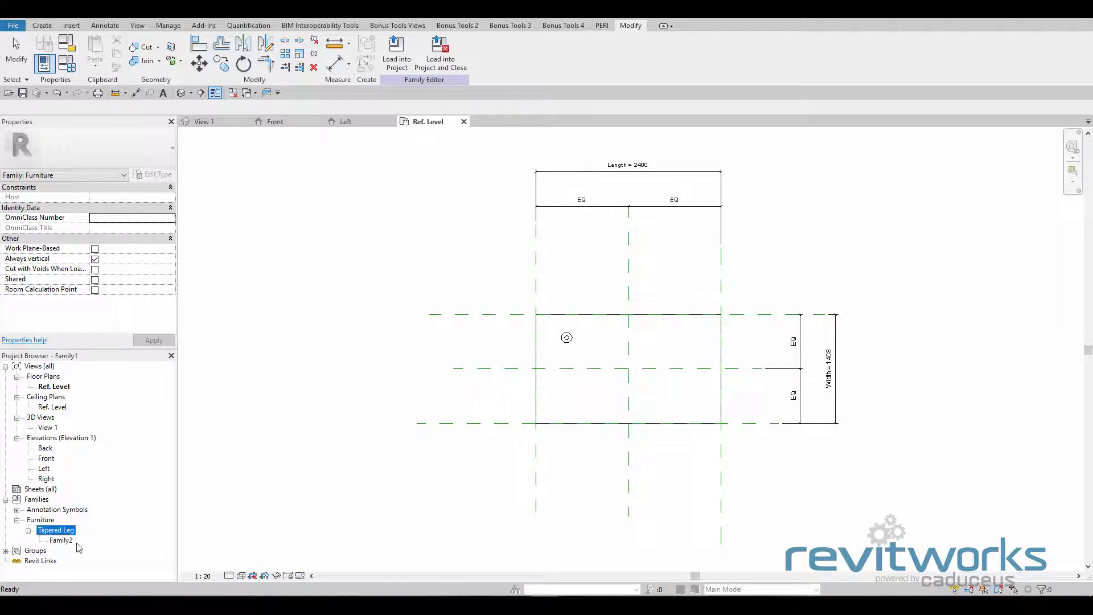
pyautogui.click(61, 541)
pyautogui.press('F2')
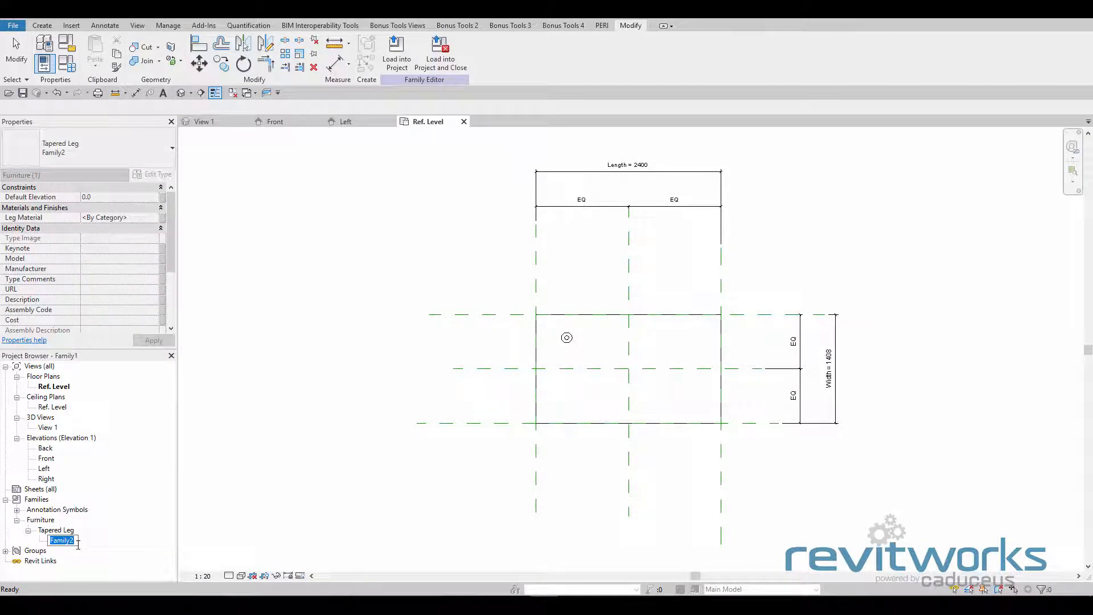
pyautogui.write('Tapered Leg')
pyautogui.press('Return')
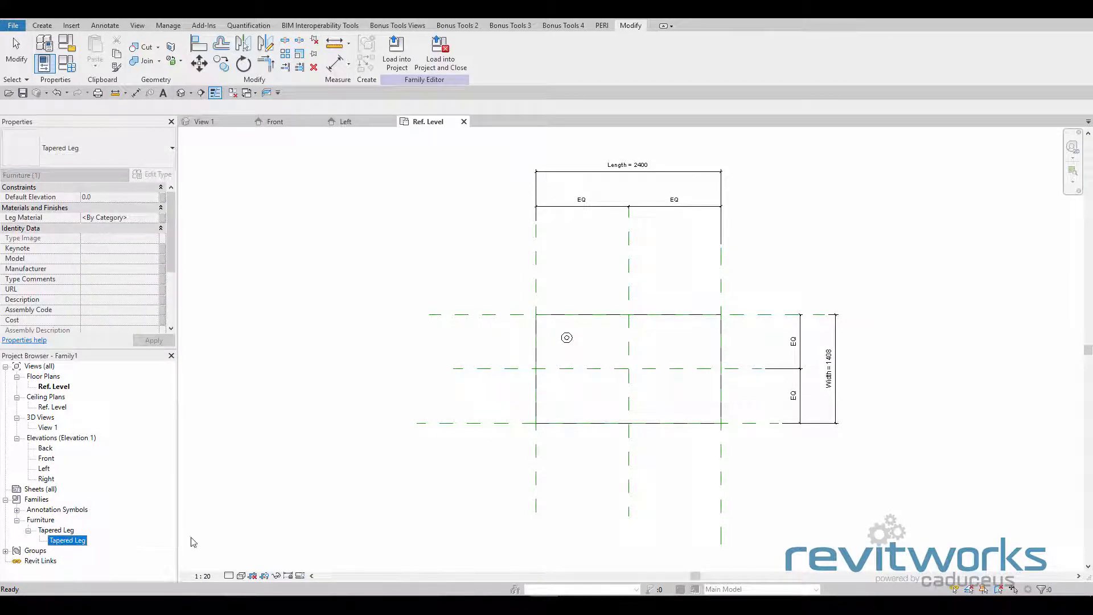
pyautogui.click(274, 535)
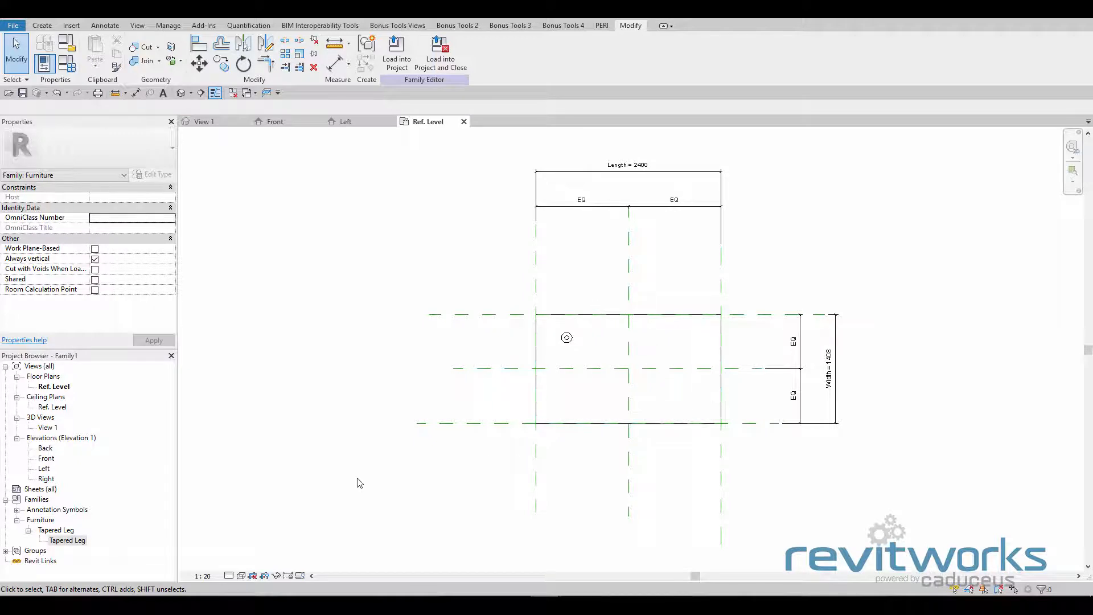
# In the Front elevation, stretch the tapered leg's top to the table top's underside, and shorten the leg to about 509 mm high
pyautogui.doubleClick(46, 458)
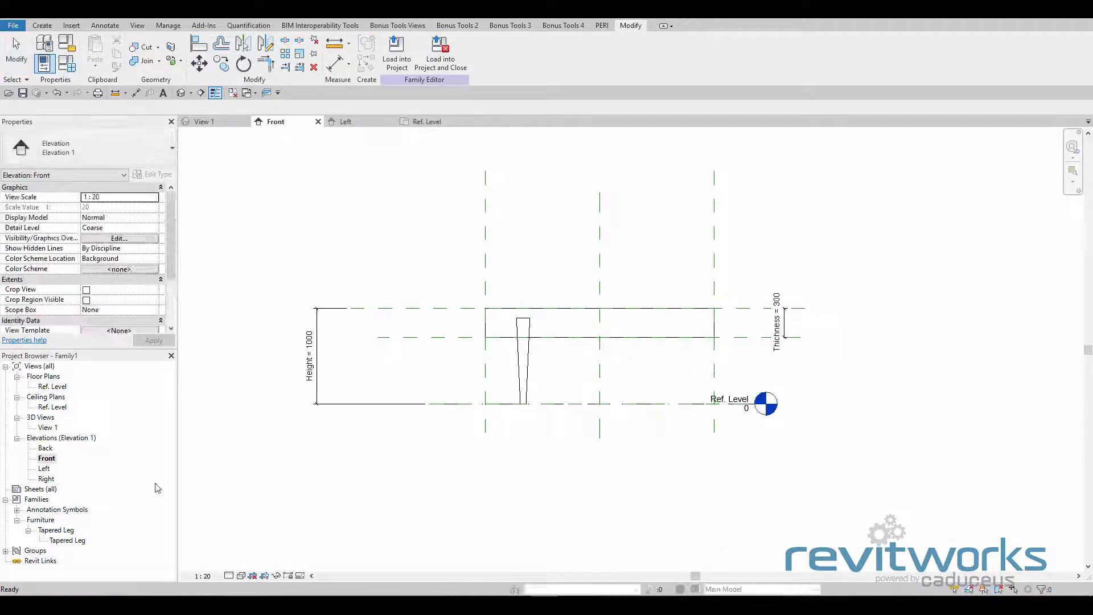
pyautogui.click(523, 350)
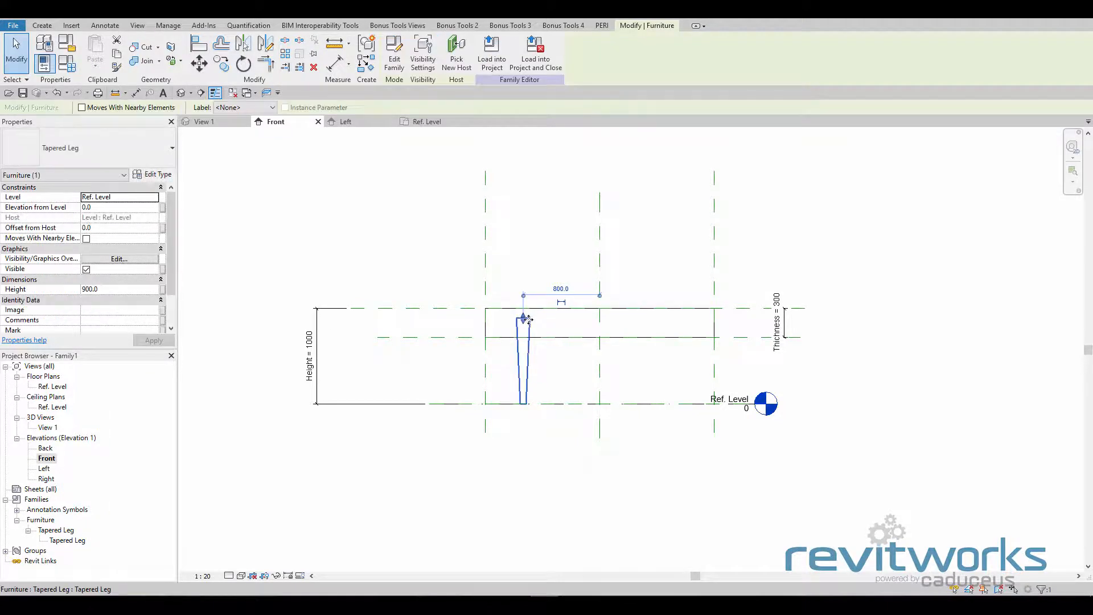
pyautogui.moveTo(528, 320); pyautogui.dragTo(467, 340)
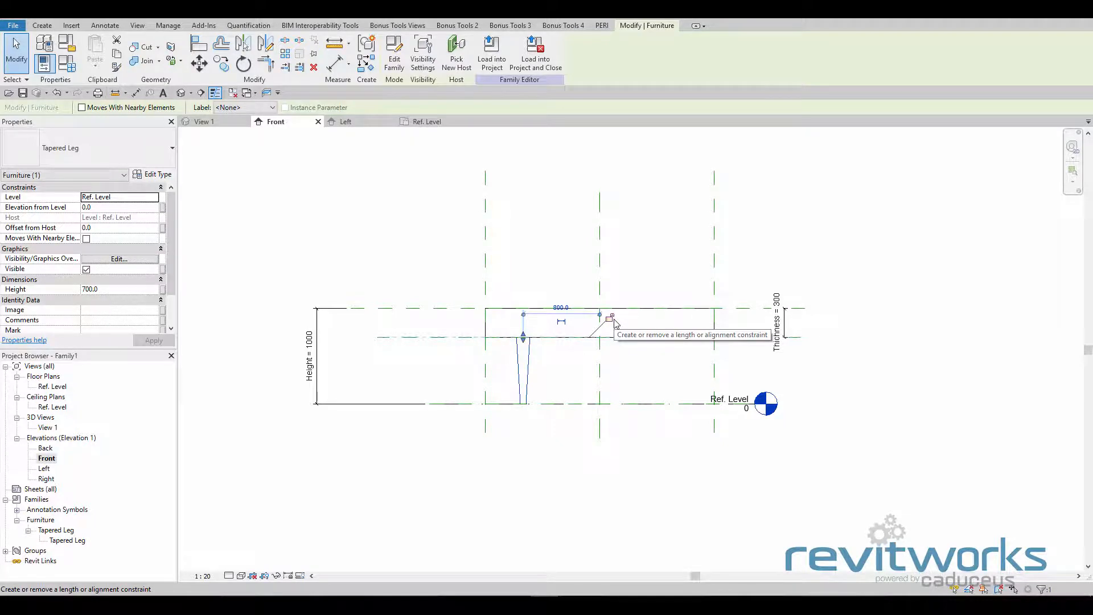
pyautogui.click(546, 374)
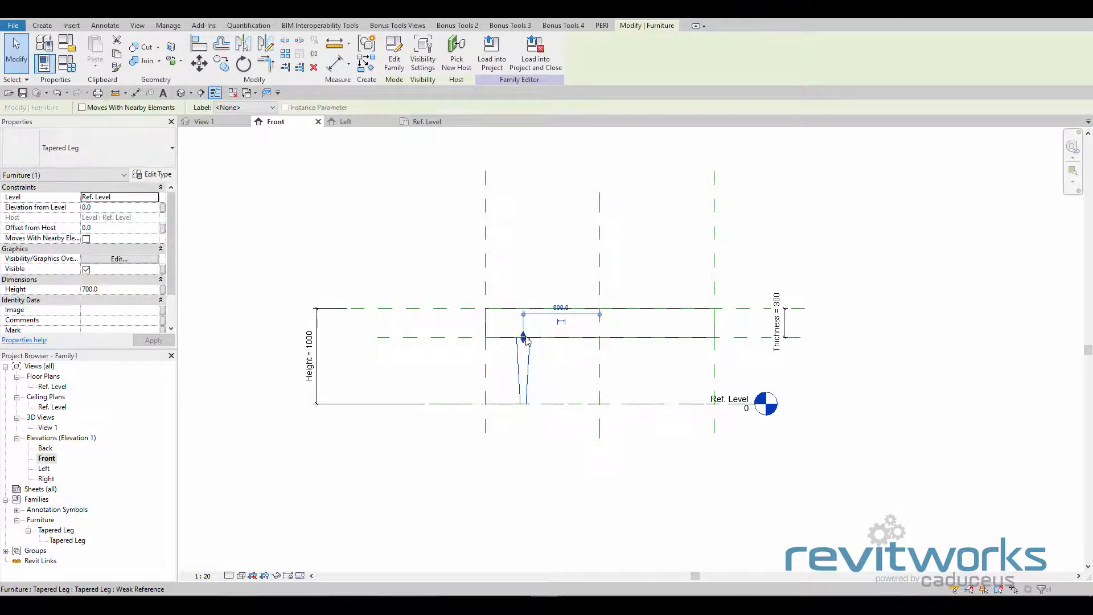
pyautogui.moveTo(522, 337); pyautogui.dragTo(528, 354)
pyautogui.click(552, 371)
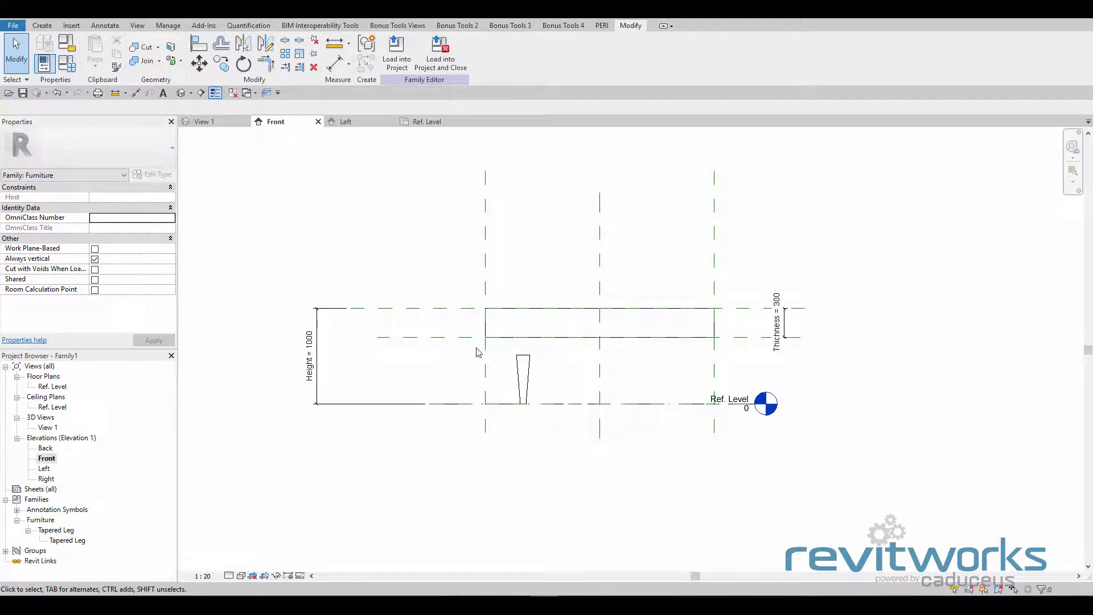
# Set the table's family parameters to a Height of 1200 and a Thichness of 150, and apply them
pyautogui.moveTo(471, 303); pyautogui.dragTo(670, 318, button='middle')
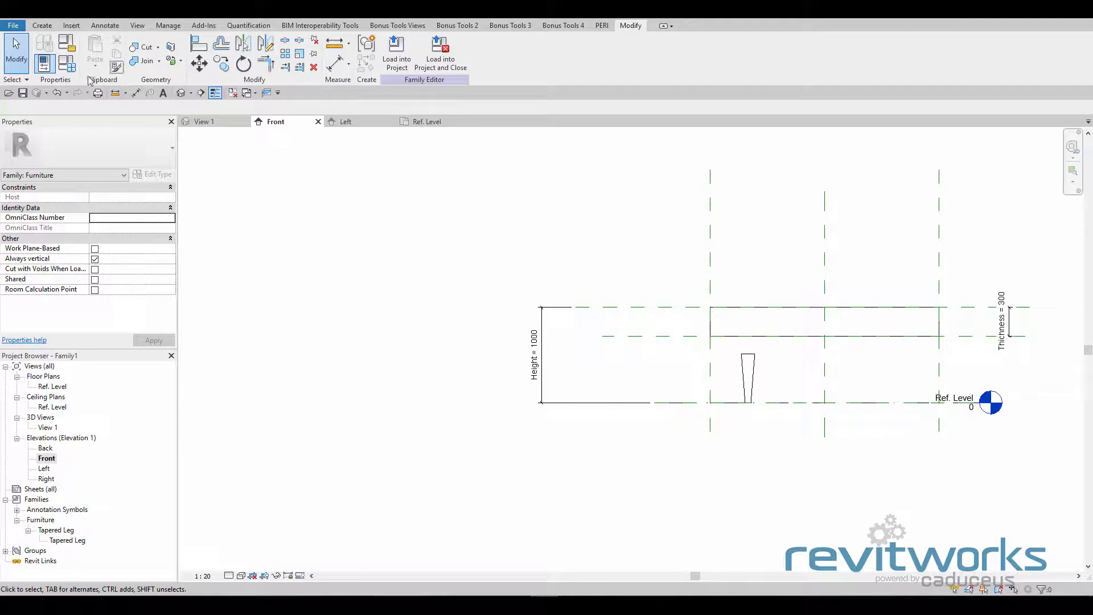
pyautogui.click(67, 63)
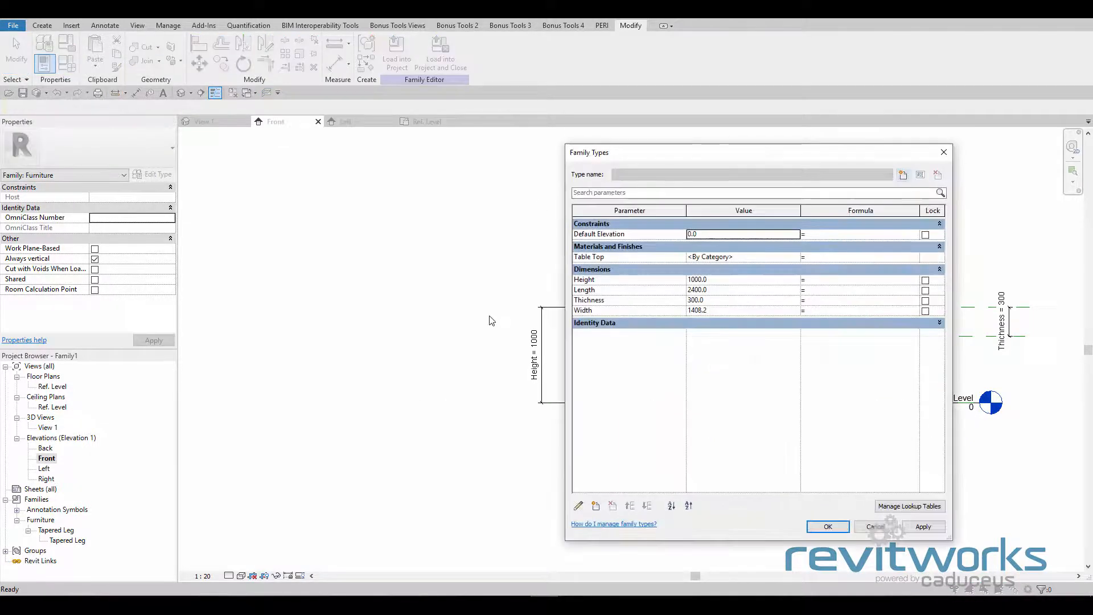
pyautogui.moveTo(695, 152); pyautogui.dragTo(264, 151)
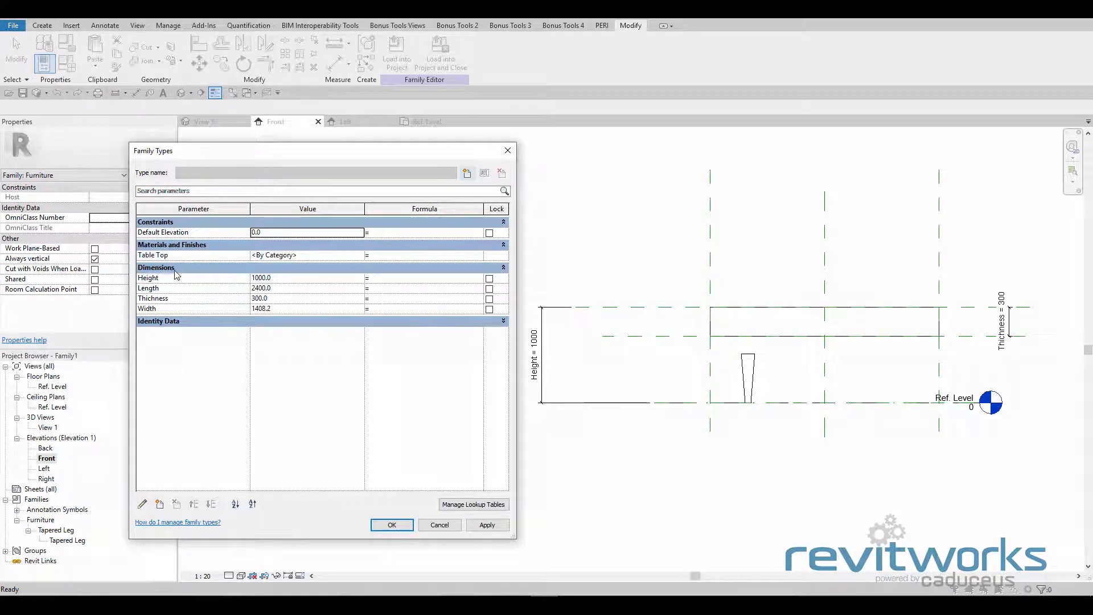
pyautogui.click(285, 278)
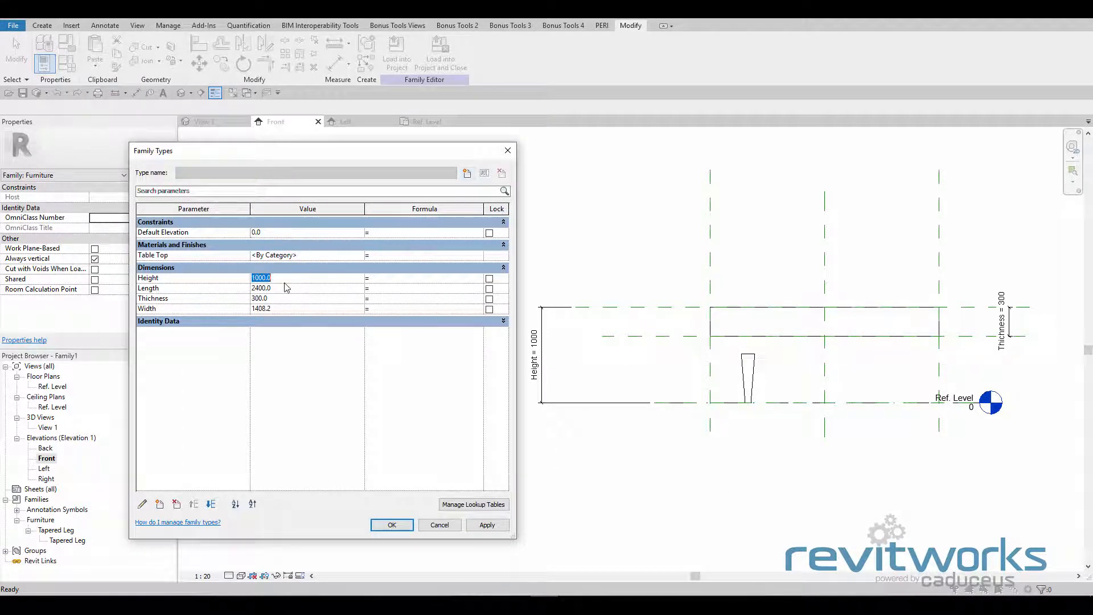
pyautogui.press('BackSpace')
pyautogui.write('1200')
pyautogui.click(487, 524)
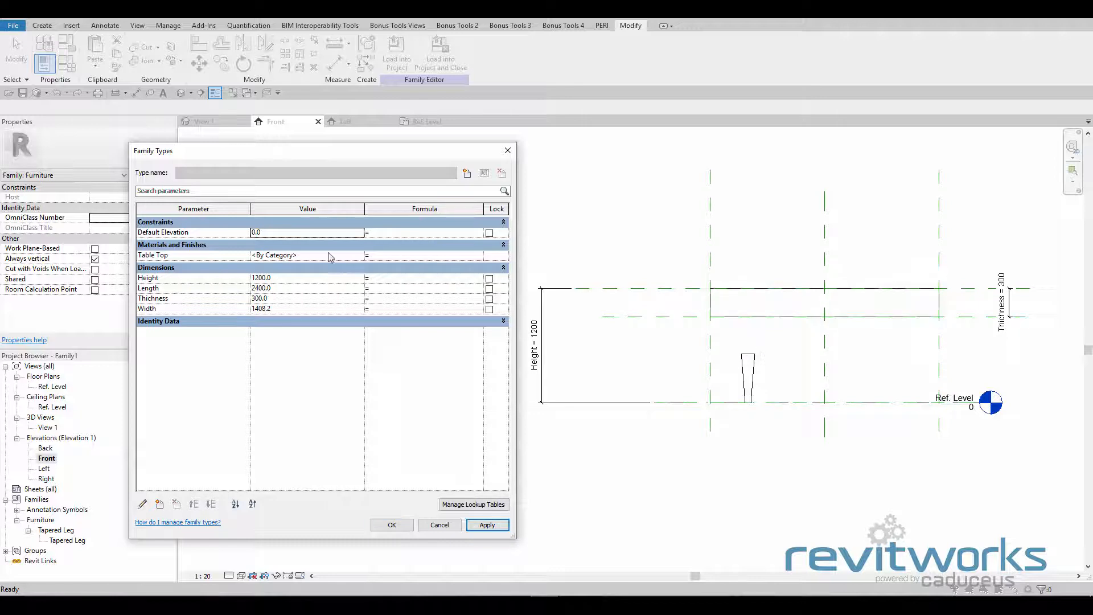
pyautogui.click(307, 297)
pyautogui.write('150')
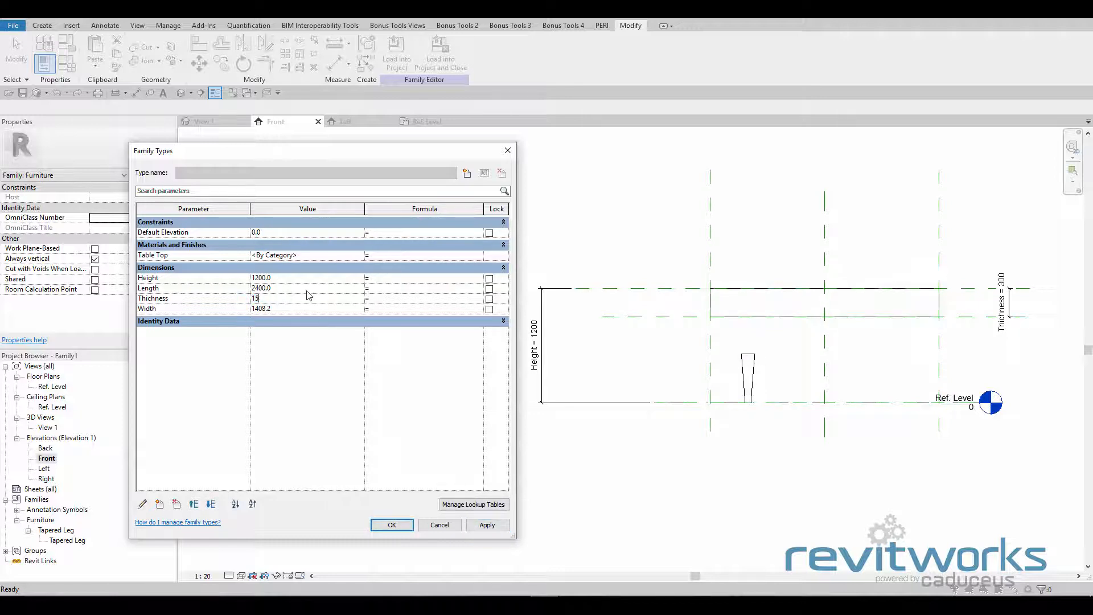
pyautogui.click(483, 529)
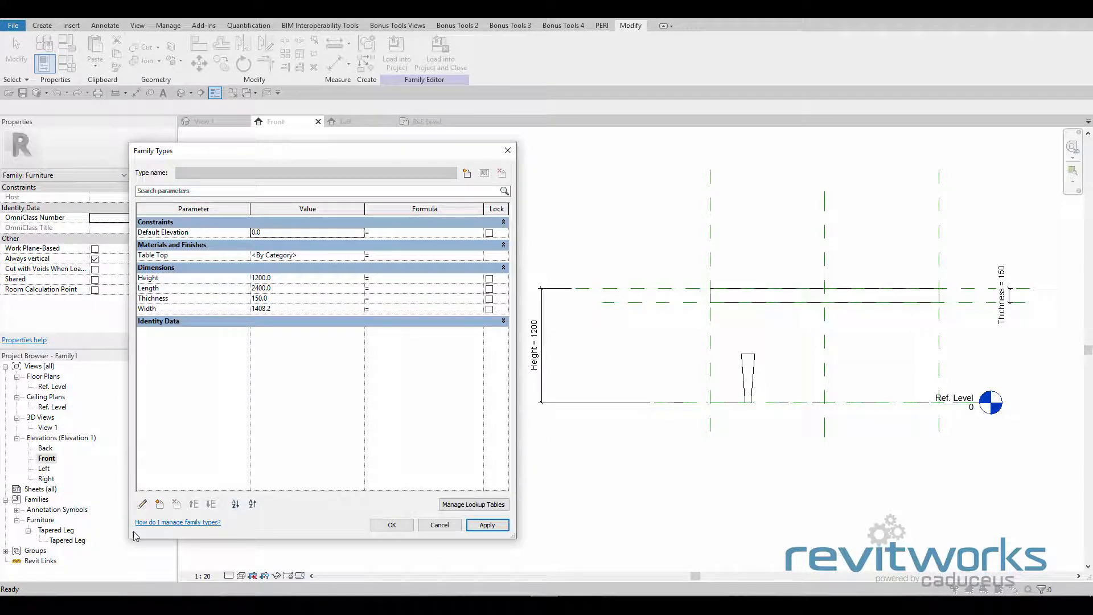
# Add a type-based length family parameter named Leg Height, grouped under Dimensions
pyautogui.click(161, 506)
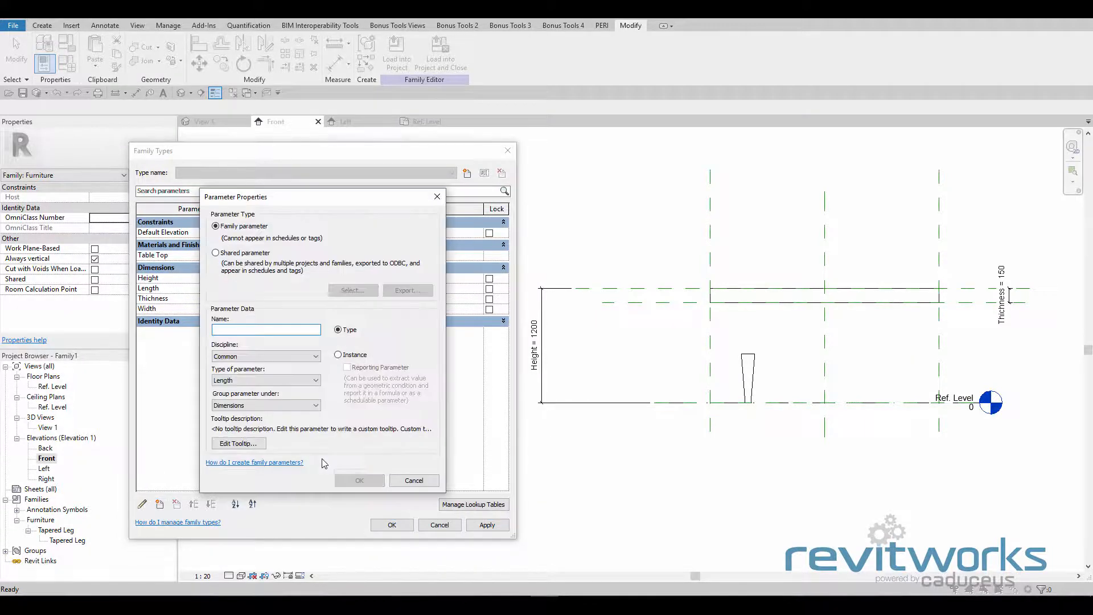
pyautogui.write('Leg Height')
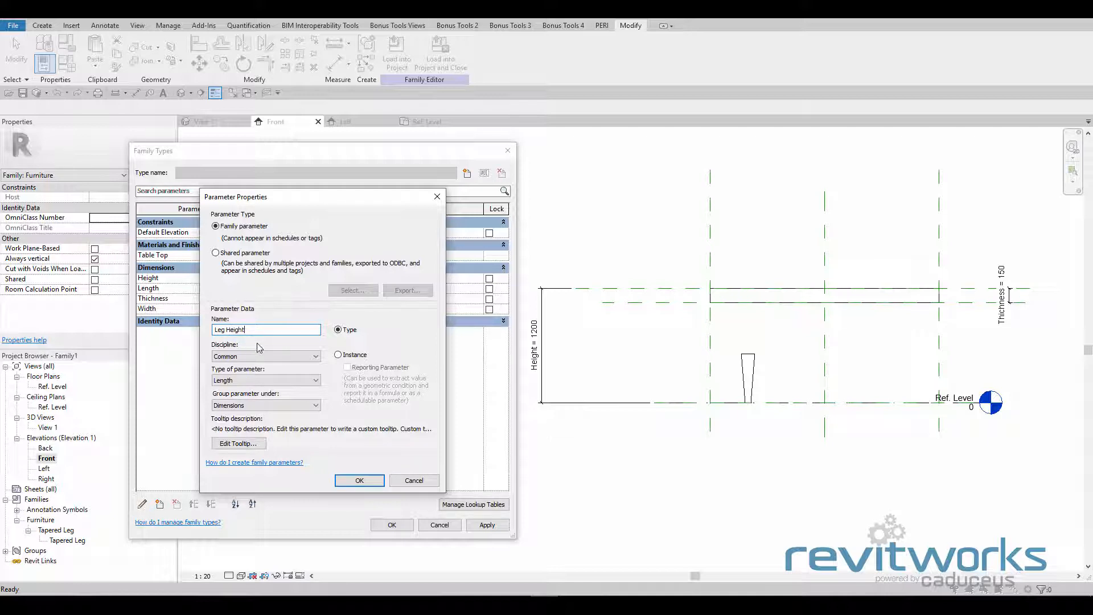
pyautogui.moveTo(299, 203); pyautogui.dragTo(578, 217)
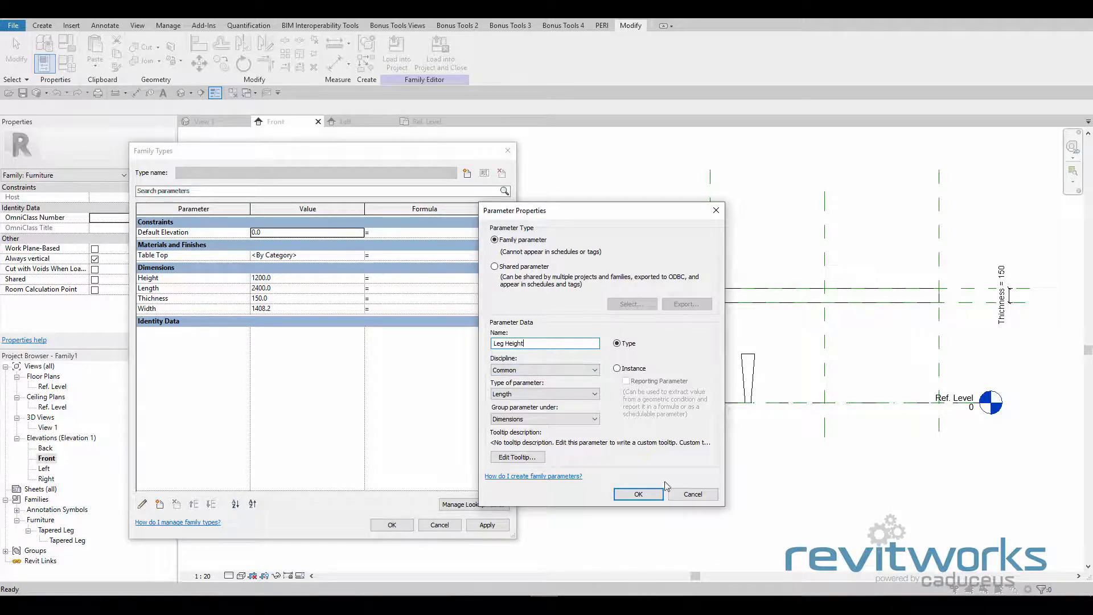
pyautogui.click(637, 494)
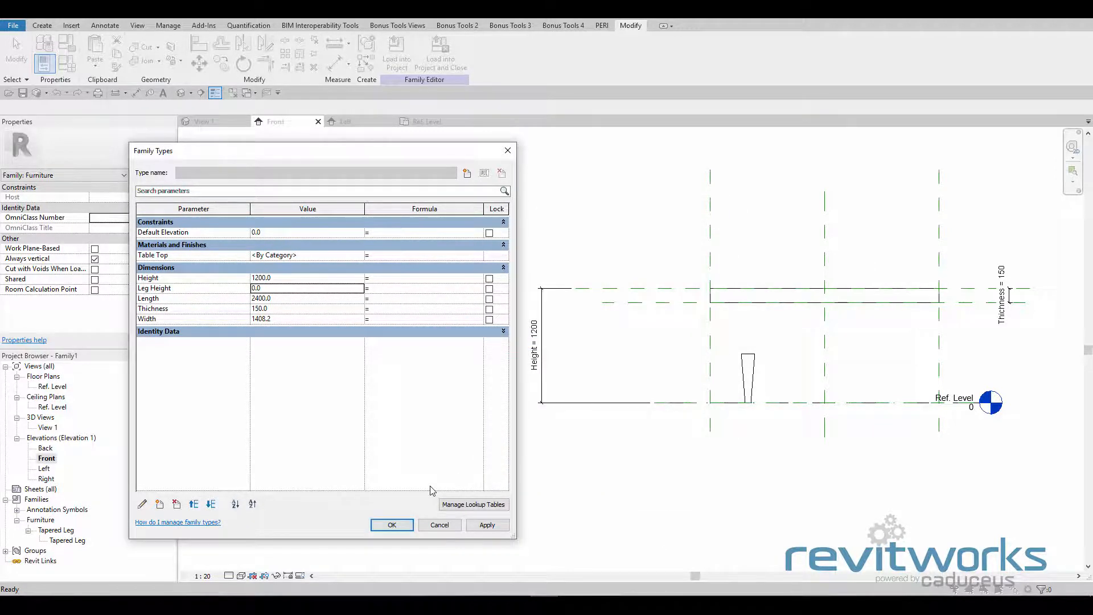
# Give the Leg Height parameter the formula Height - Thichness
pyautogui.click(266, 286)
pyautogui.click(266, 286)
pyautogui.doubleClick(266, 286)
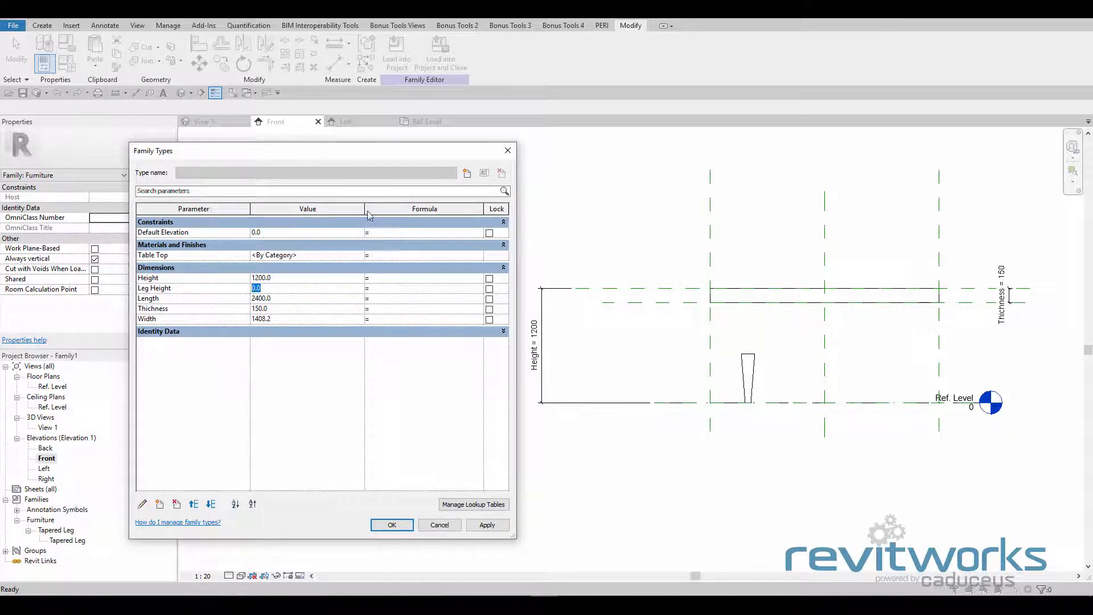
pyautogui.moveTo(364, 208); pyautogui.dragTo(332, 216)
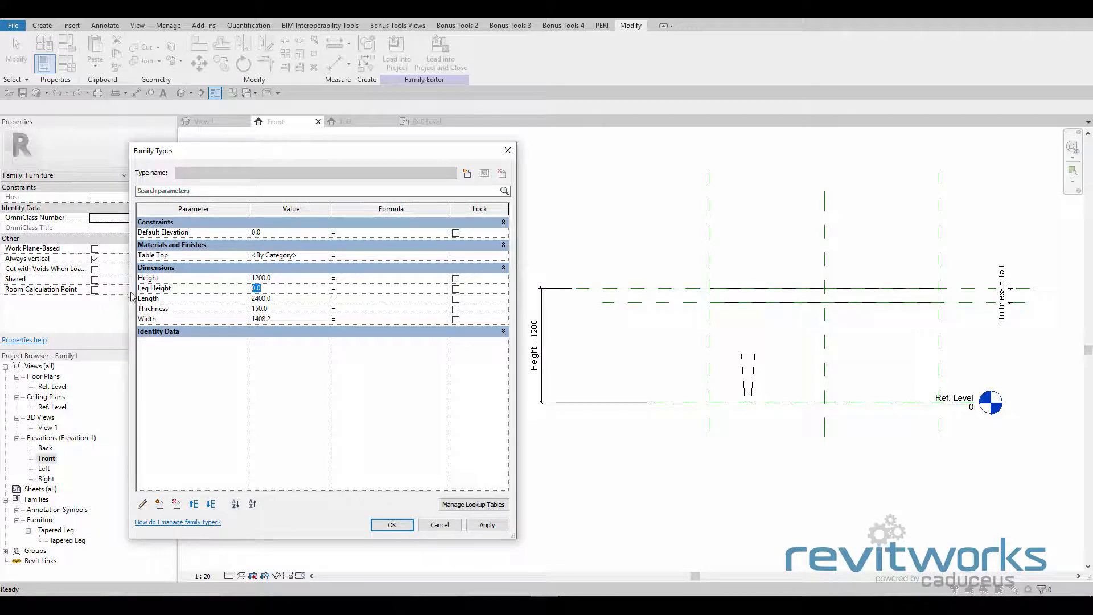
pyautogui.click(349, 290)
pyautogui.write('Thichness')
pyautogui.click(363, 311)
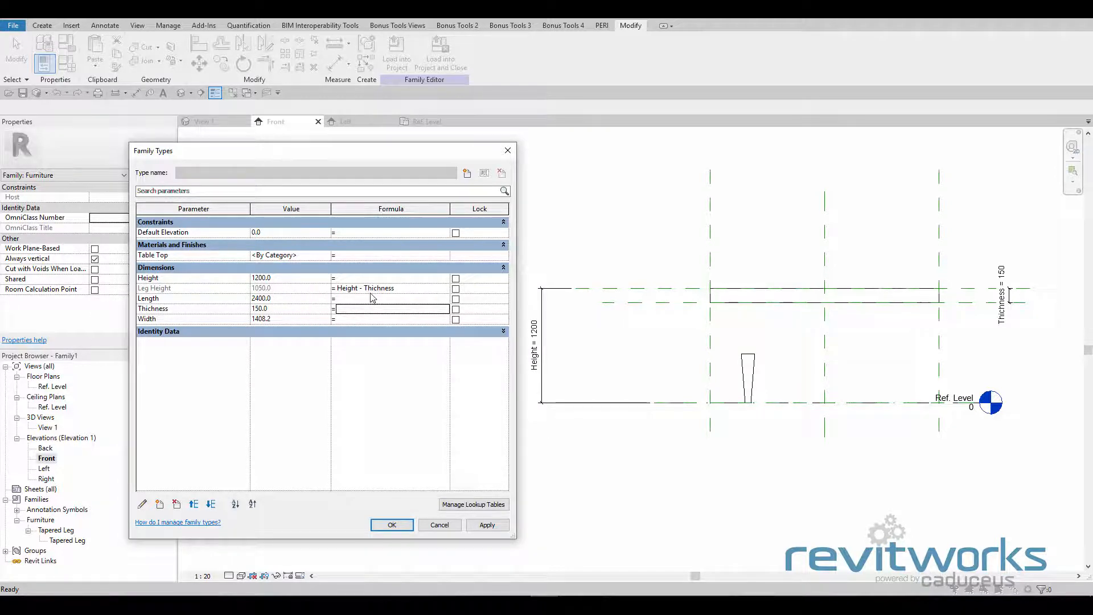
# Correct the name of the misspelled Thichness parameter to Thickness and accept the family type changes
pyautogui.click(157, 312)
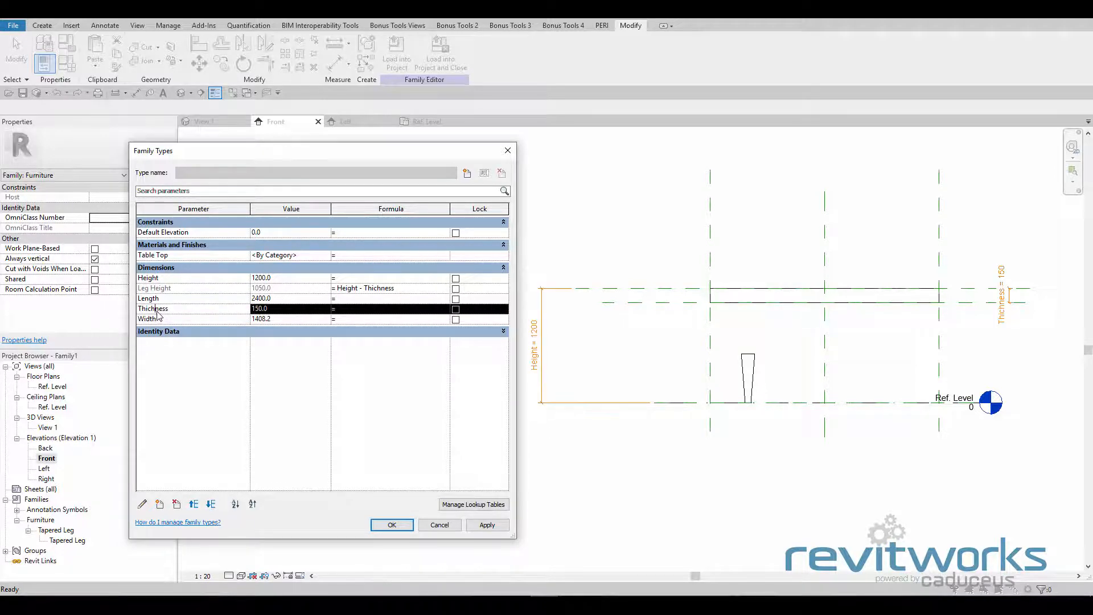
pyautogui.click(142, 504)
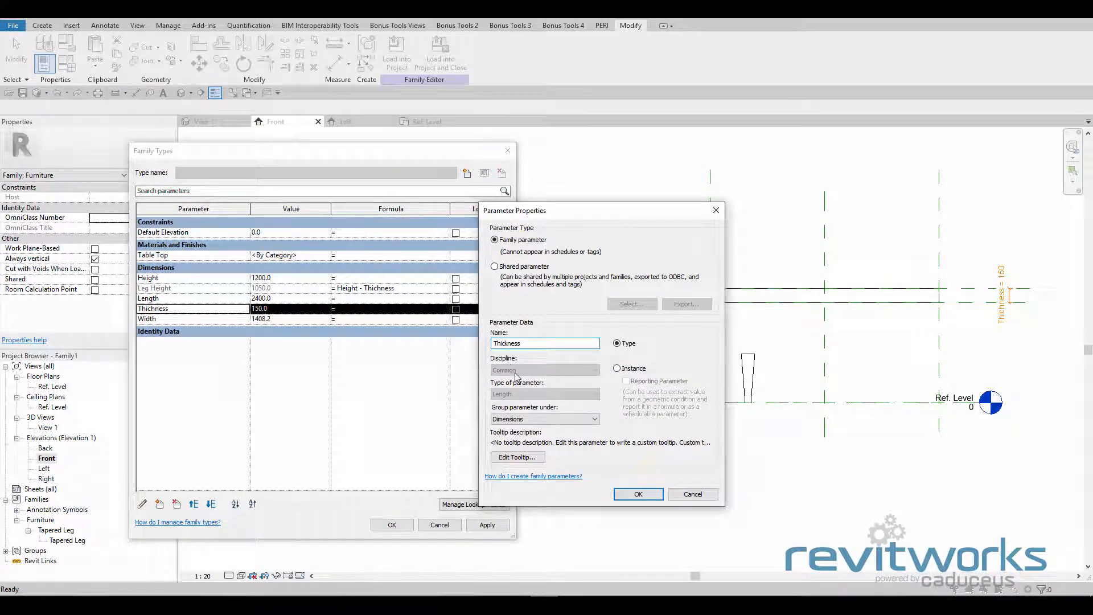
pyautogui.click(639, 494)
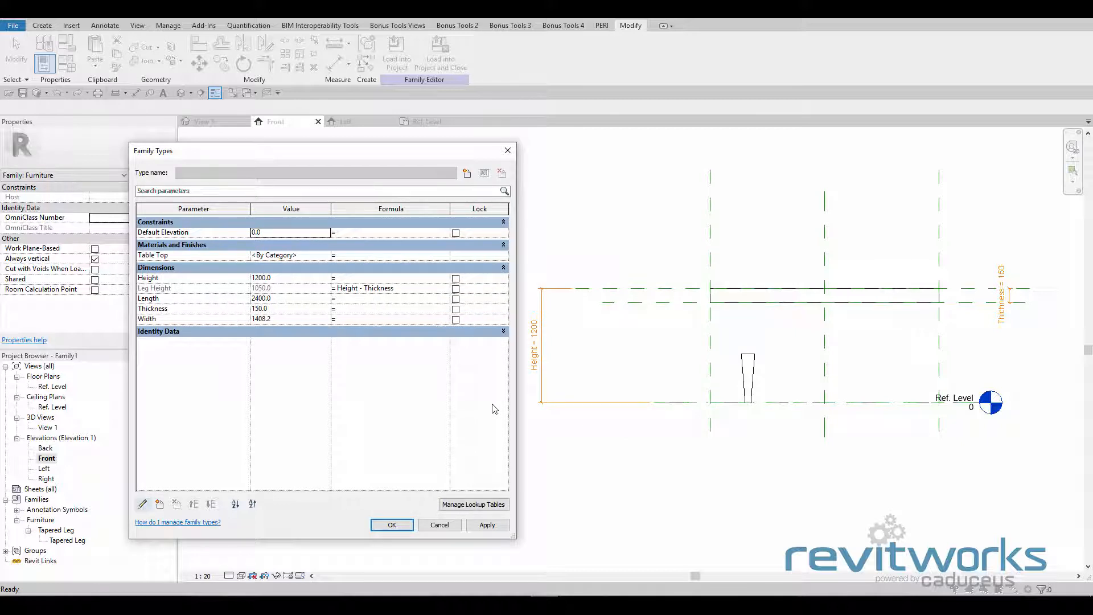
pyautogui.click(406, 527)
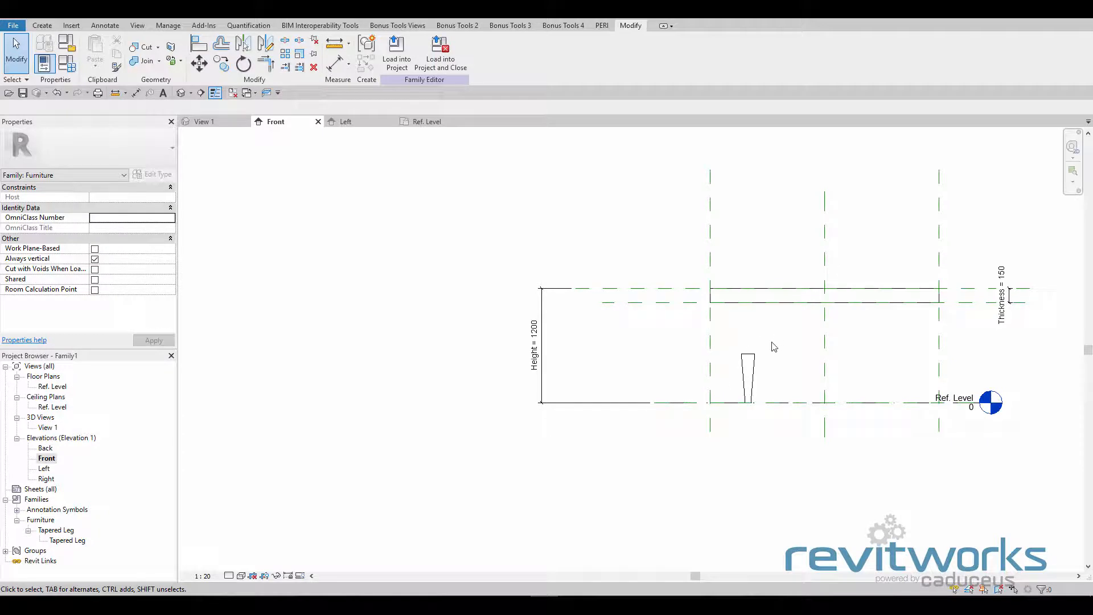
# Set the nested tapered leg's Height to 600
pyautogui.click(750, 367)
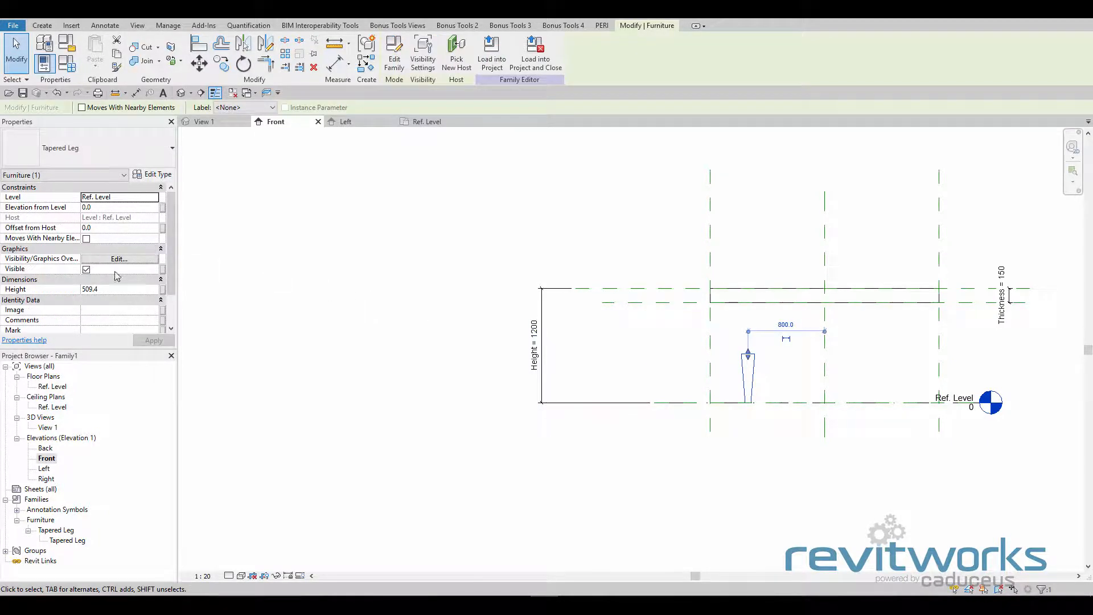
pyautogui.click(172, 226)
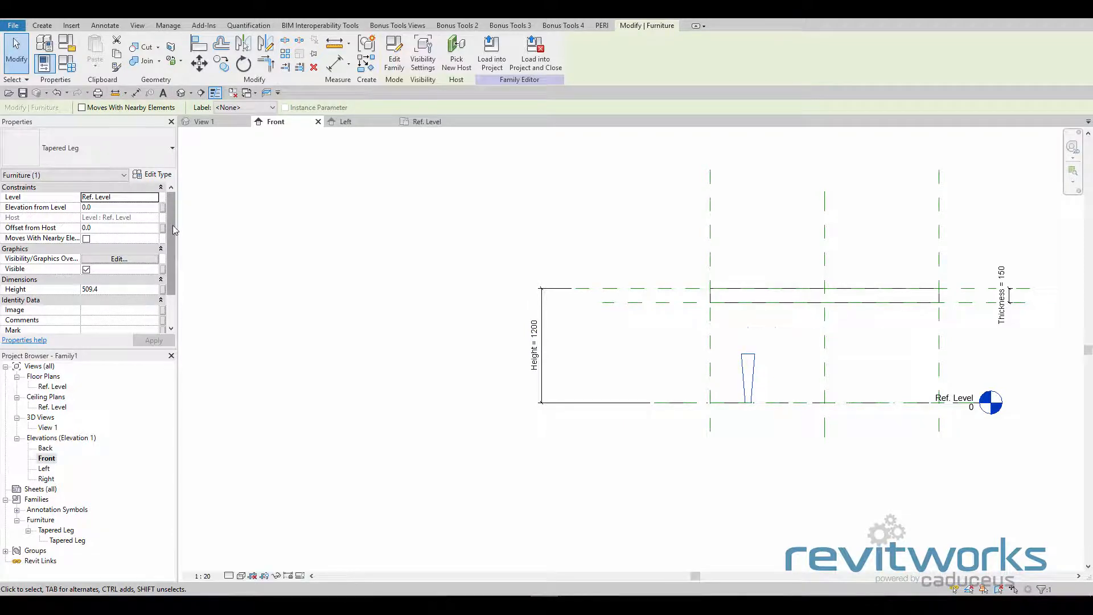
pyautogui.moveTo(173, 229); pyautogui.dragTo(174, 244)
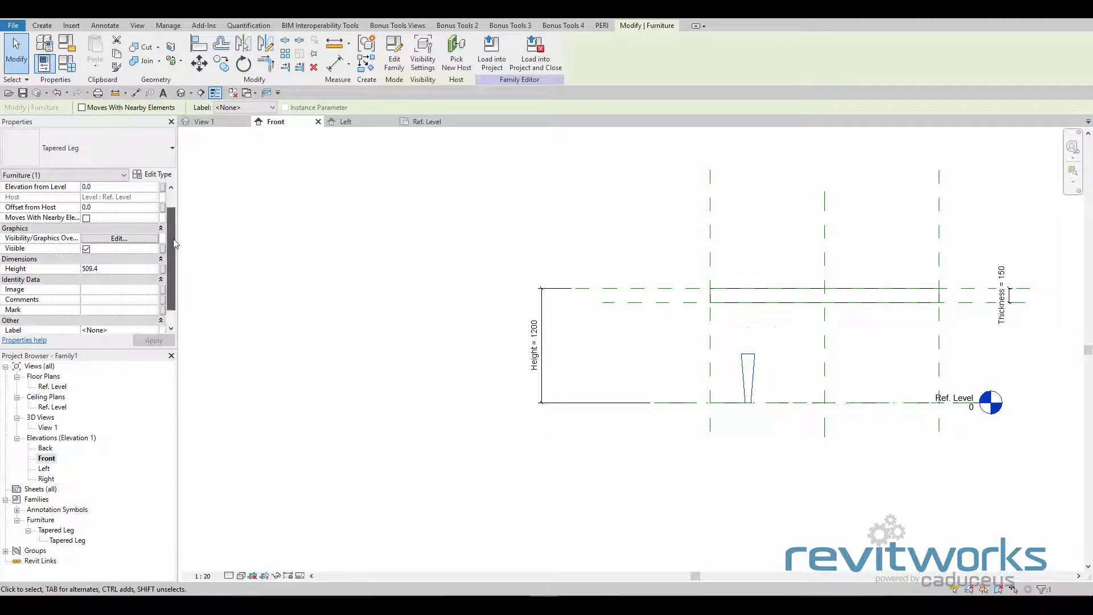
pyautogui.click(111, 271)
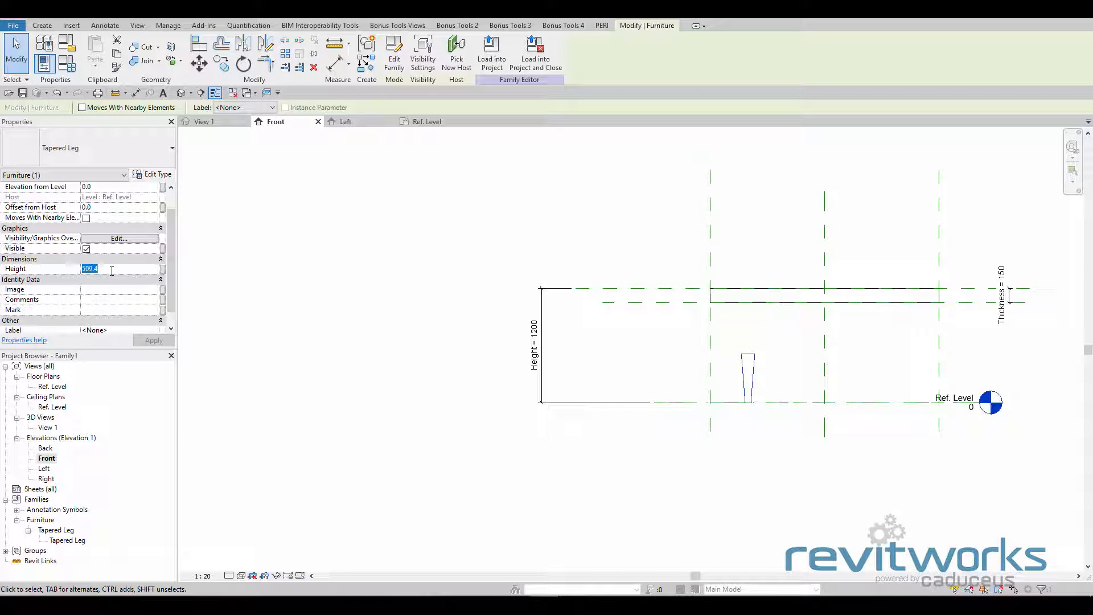
pyautogui.write('600')
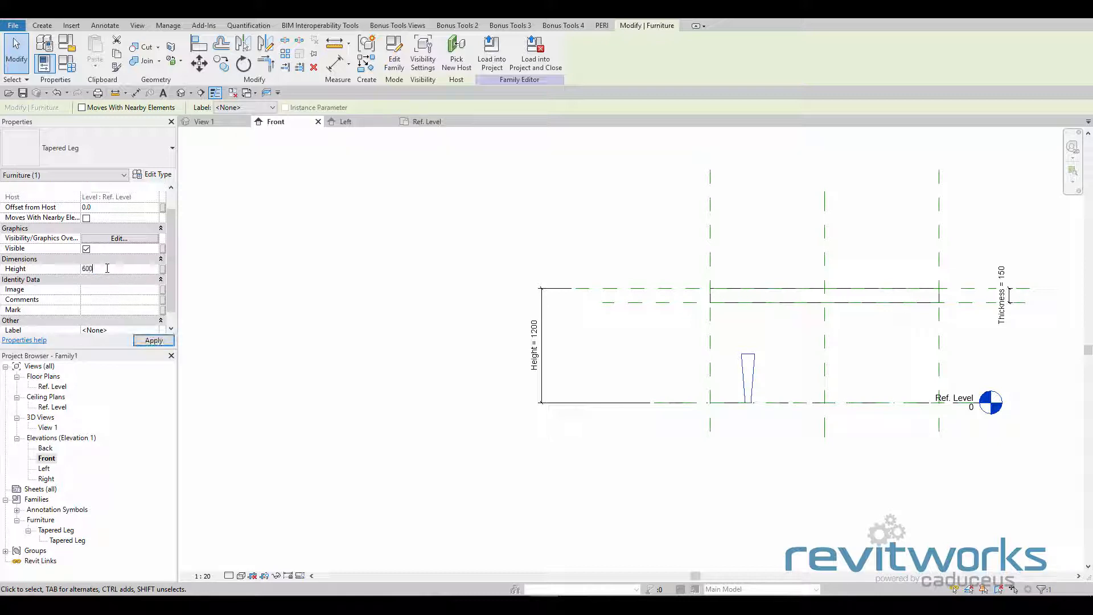
# Associate the nested tapered leg's Height with the Leg Height family parameter
pyautogui.click(163, 273)
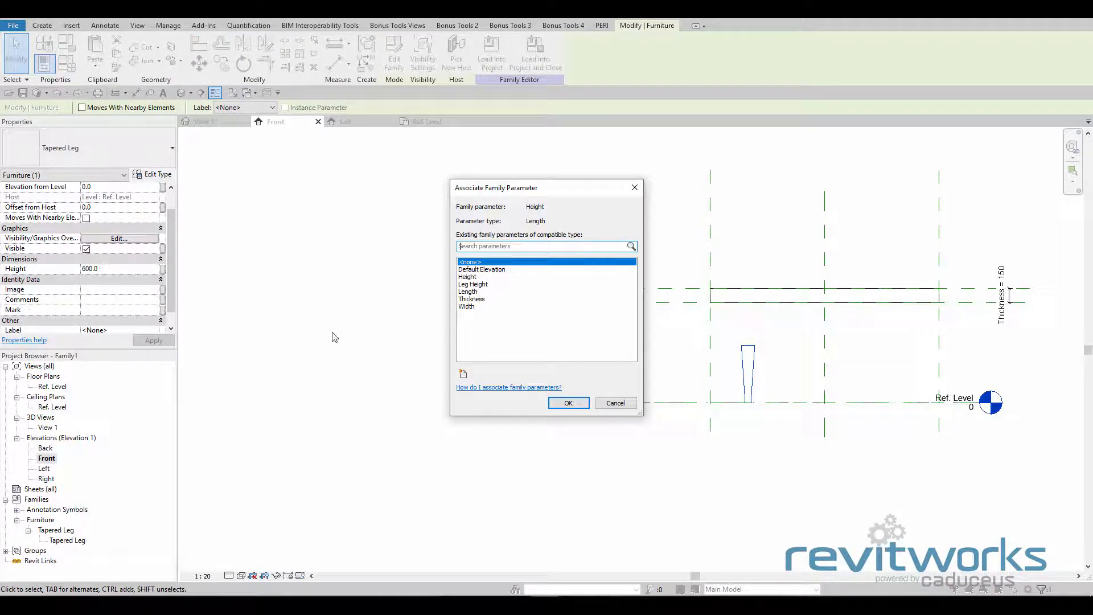
pyautogui.click(478, 284)
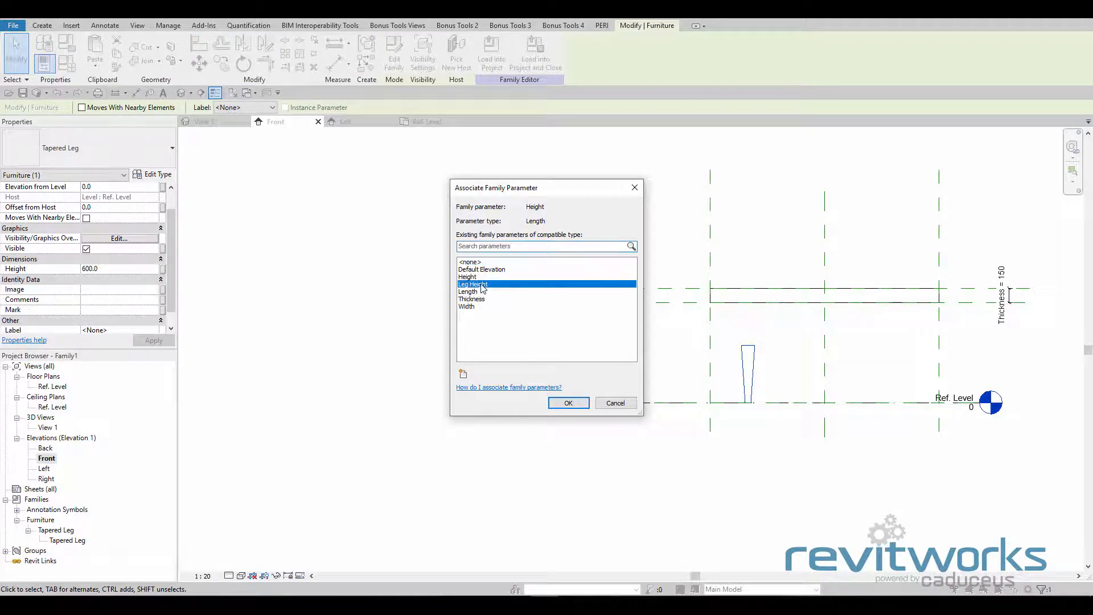
pyautogui.click(587, 405)
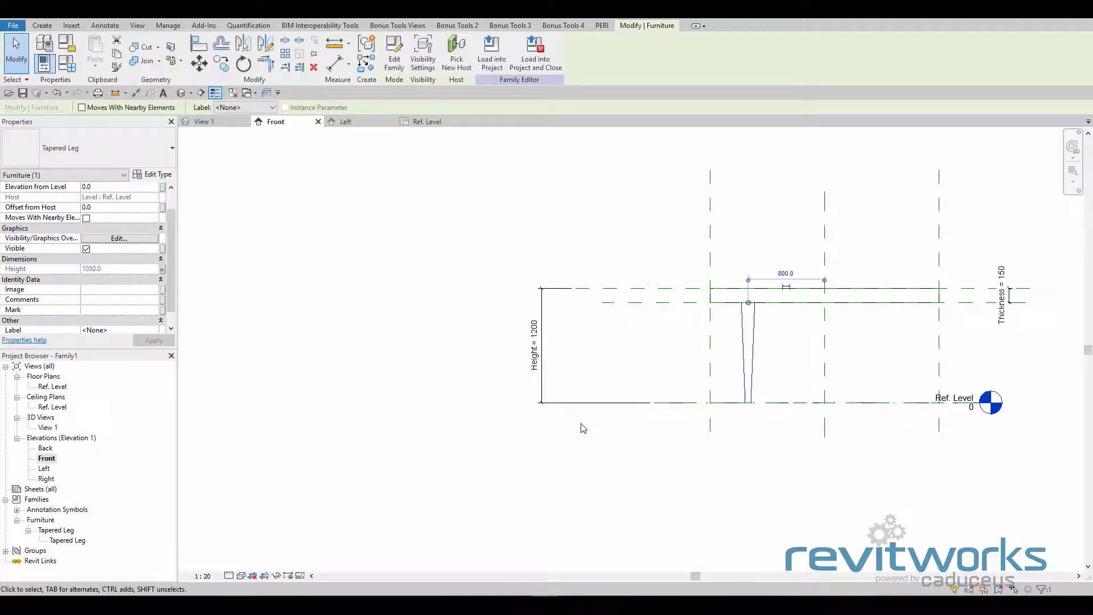
pyautogui.click(788, 367)
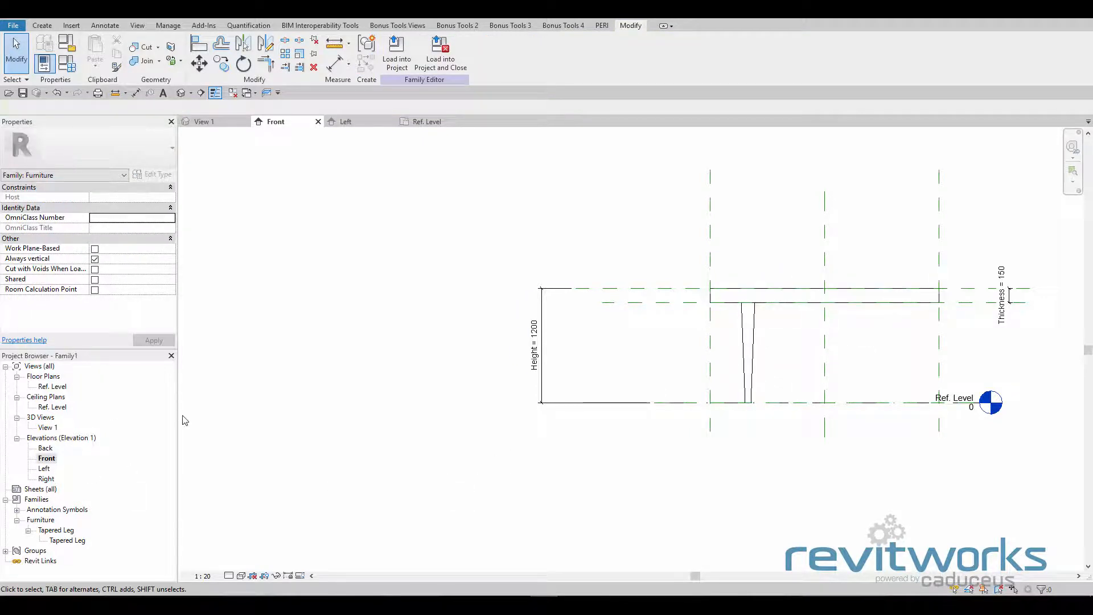
# Set the table's overall Height dimension to 1000 in the front view and check the tapered leg's resulting height
pyautogui.moveTo(613, 348); pyautogui.dragTo(598, 349, button='middle')
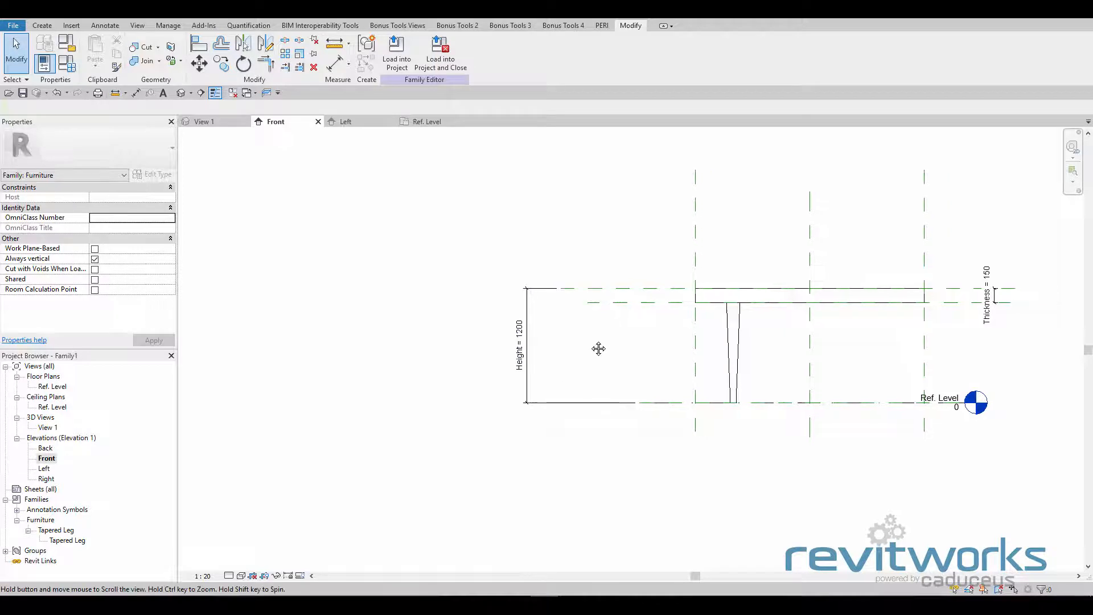
pyautogui.doubleClick(521, 336)
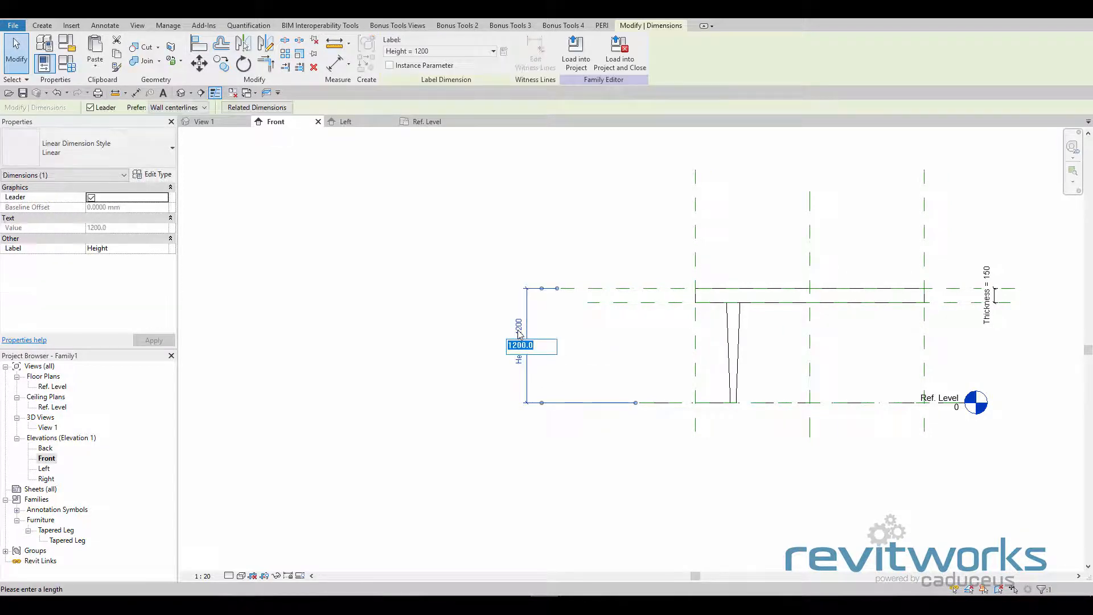
pyautogui.write('10')
pyautogui.press('Return')
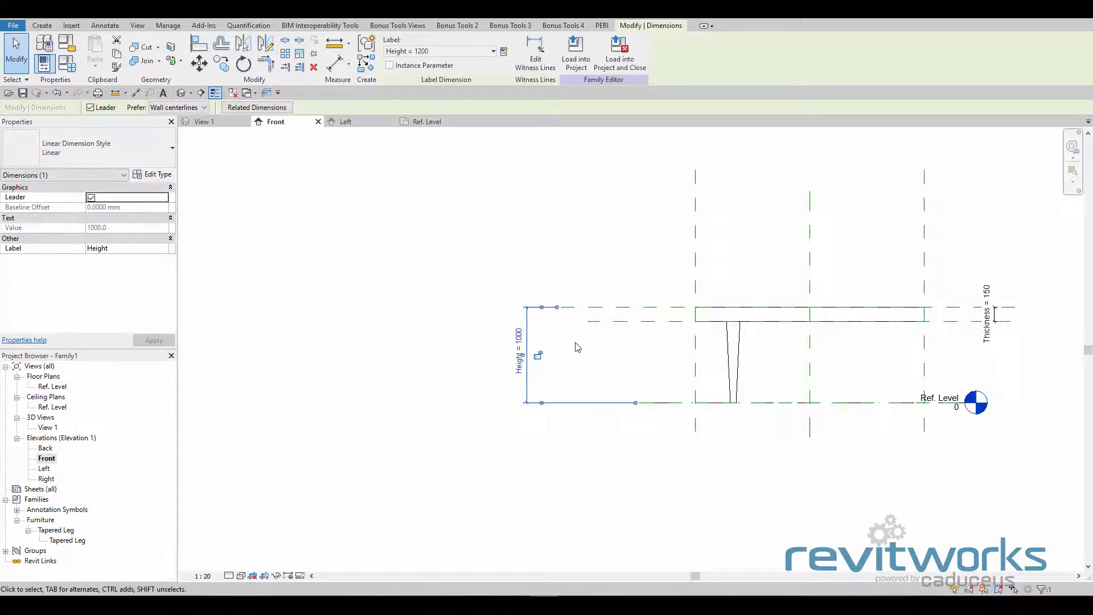
pyautogui.click(613, 365)
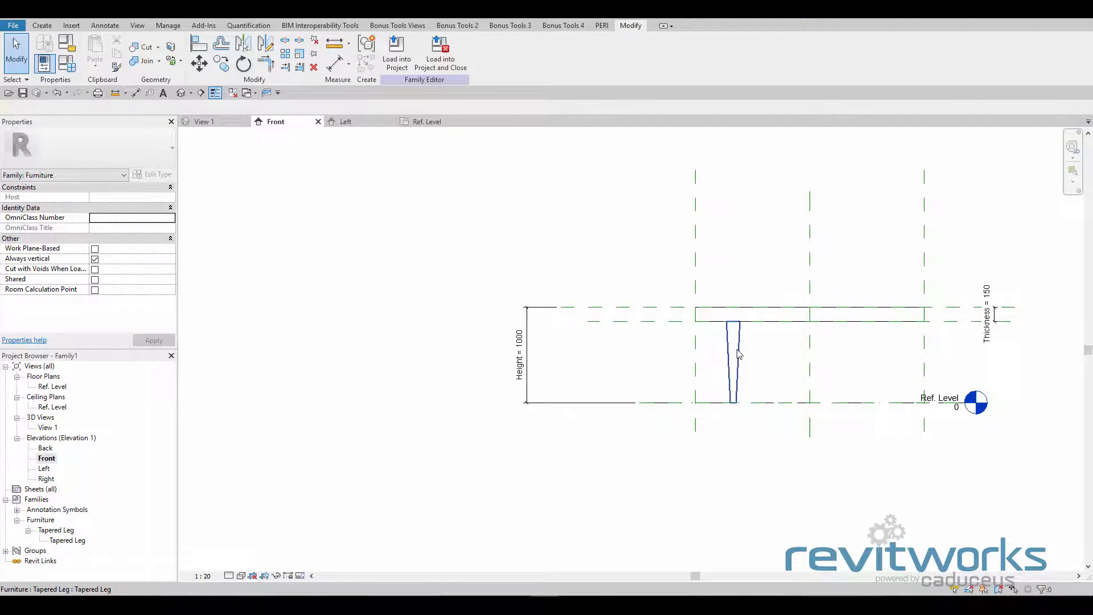
pyautogui.click(738, 354)
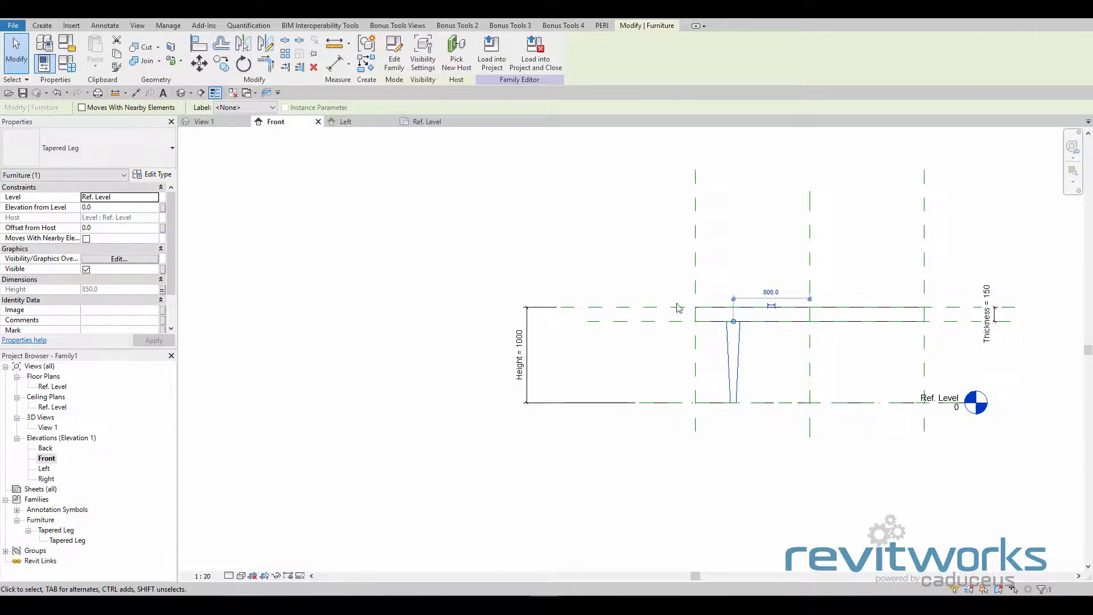
pyautogui.click(486, 230)
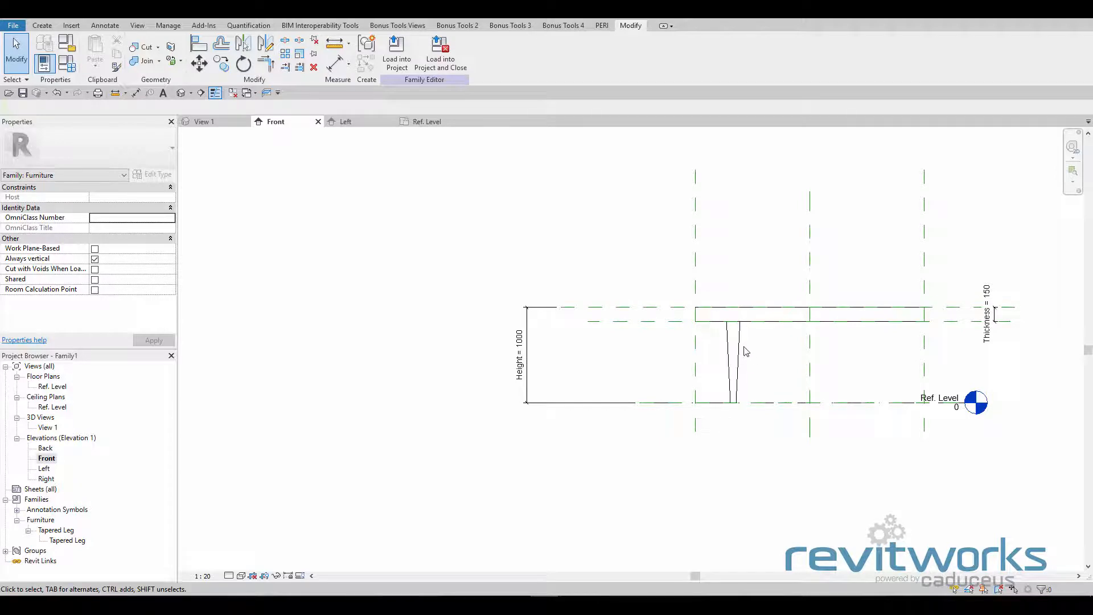
# Associate the tapered leg's Leg Material type property with a new type-based family parameter named Leg Material, grouped under Materials and Finishes
pyautogui.click(736, 367)
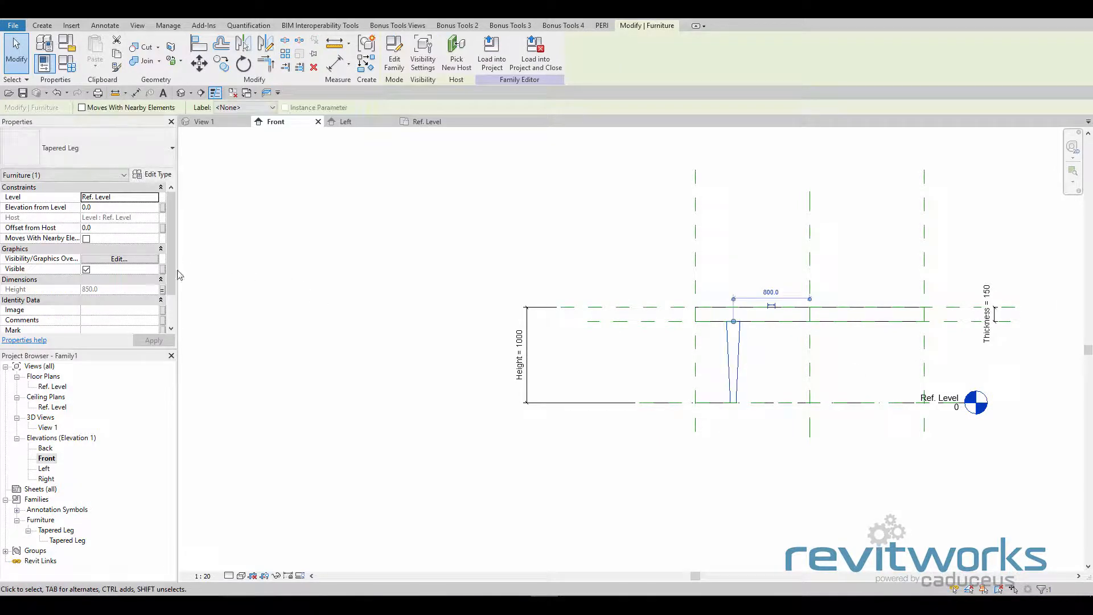
pyautogui.moveTo(174, 249)
pyautogui.mouseDown()
pyautogui.moveTo(174, 301)
pyautogui.moveTo(168, 237)
pyautogui.moveTo(173, 276)
pyautogui.moveTo(172, 245)
pyautogui.mouseUp()
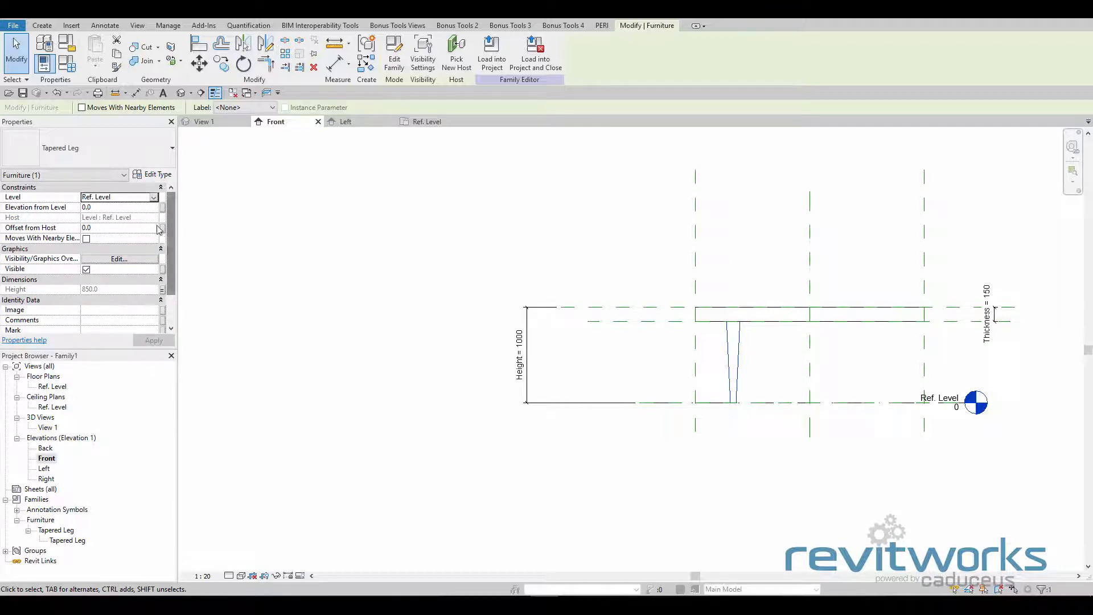
pyautogui.click(155, 174)
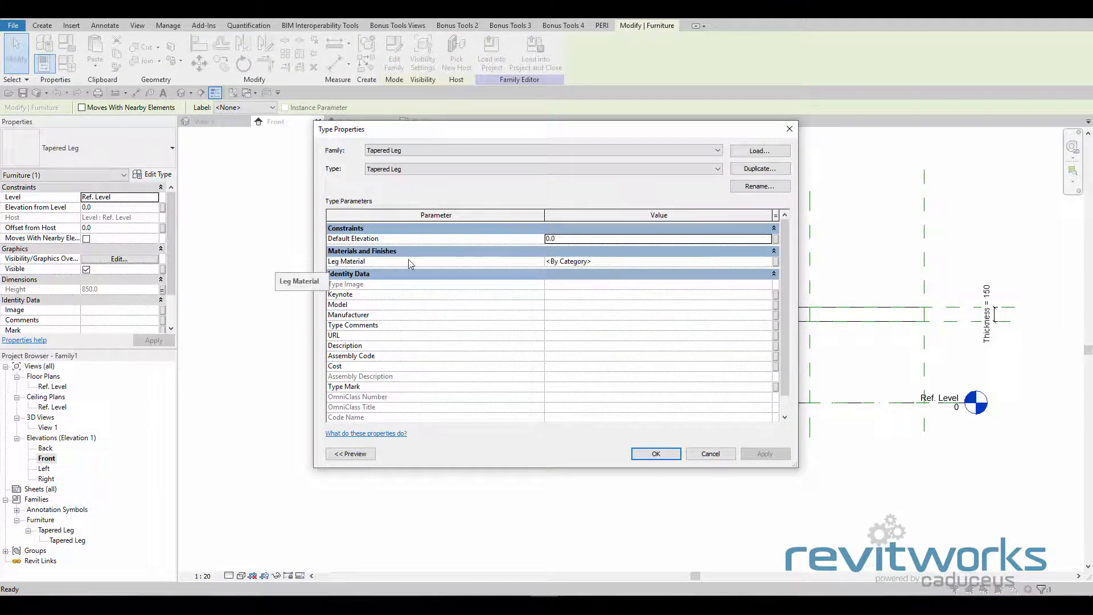
pyautogui.click(603, 262)
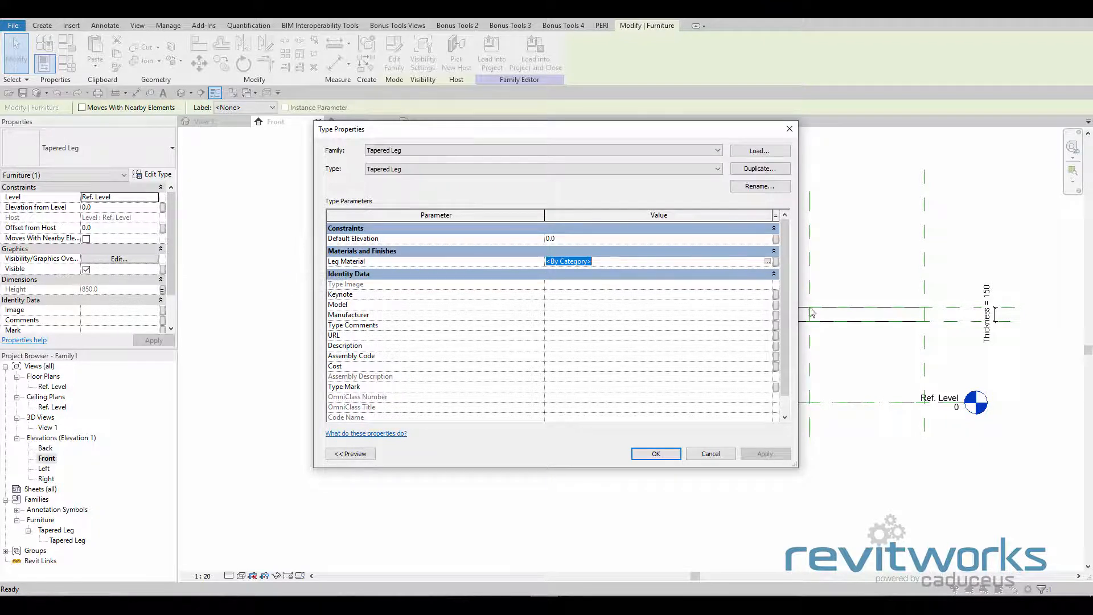
pyautogui.click(777, 263)
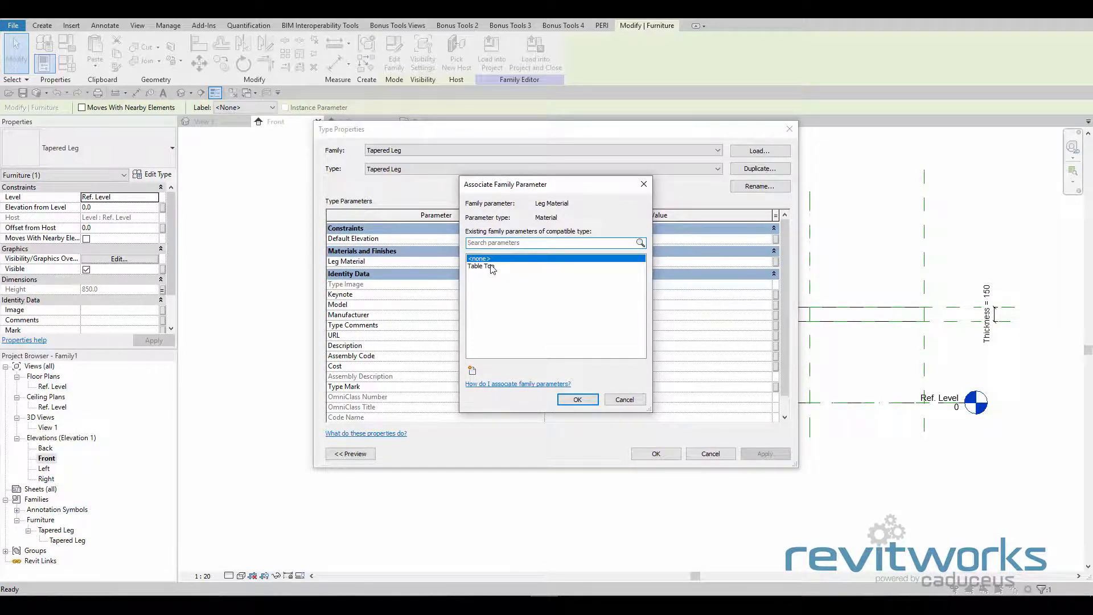
pyautogui.click(472, 371)
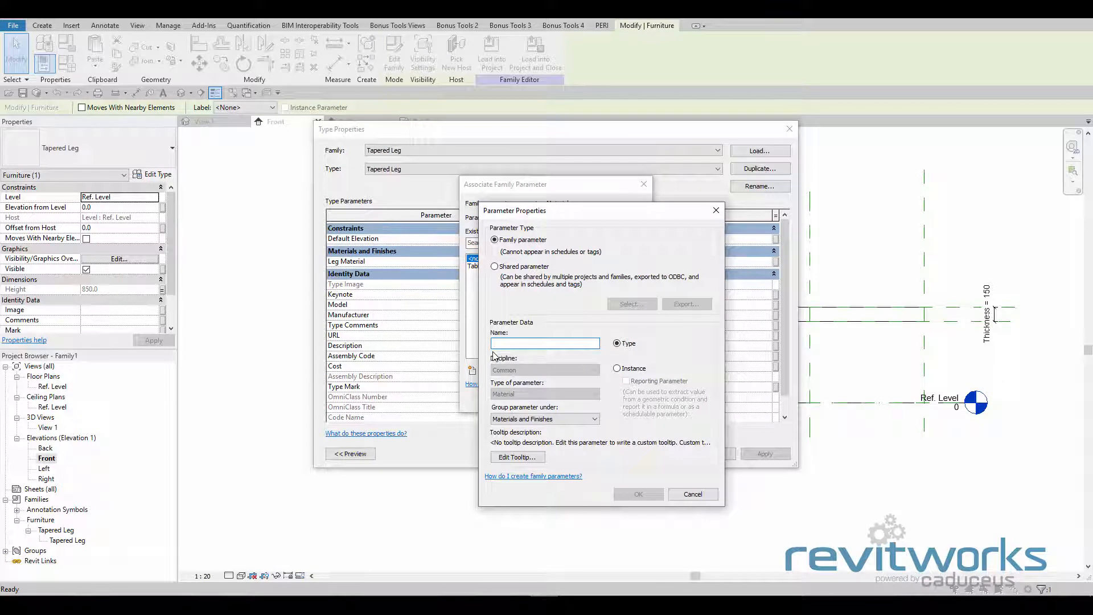
pyautogui.write('Leg Material')
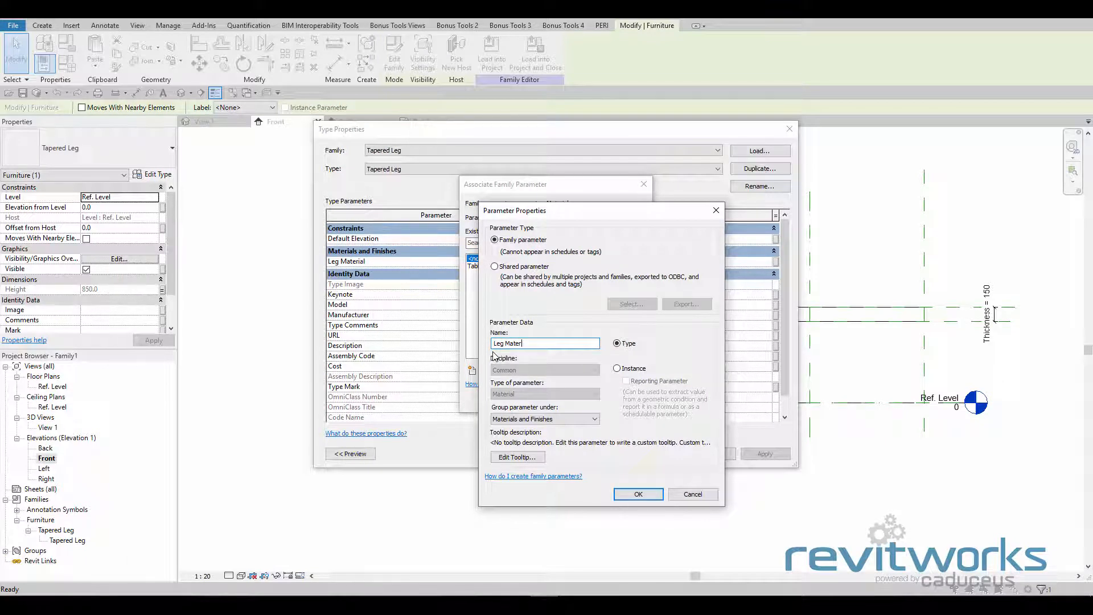
pyautogui.click(639, 494)
pyautogui.click(578, 400)
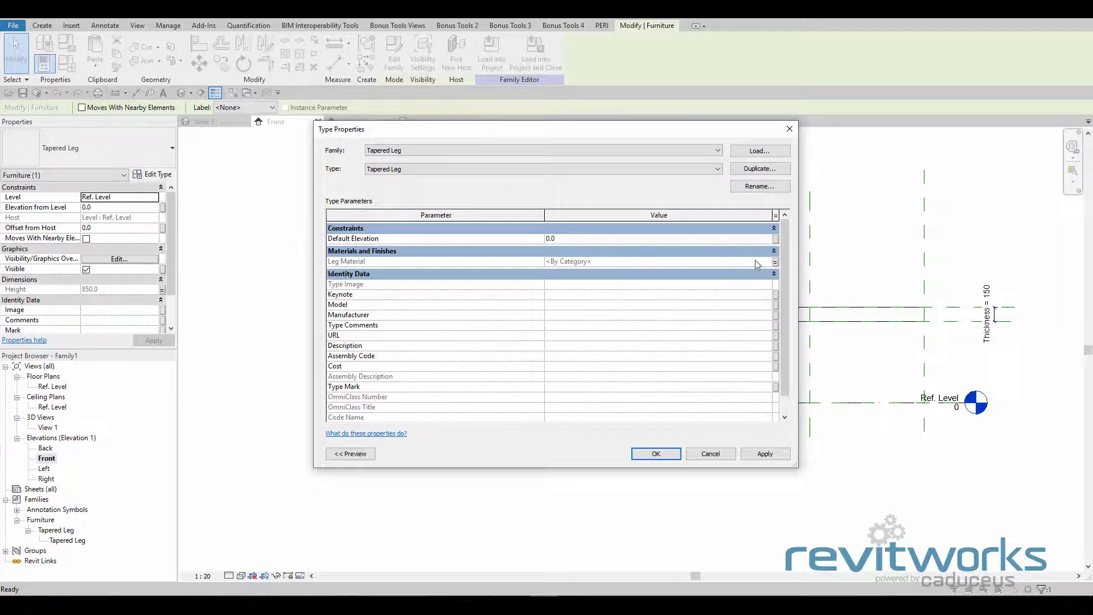
pyautogui.click(663, 456)
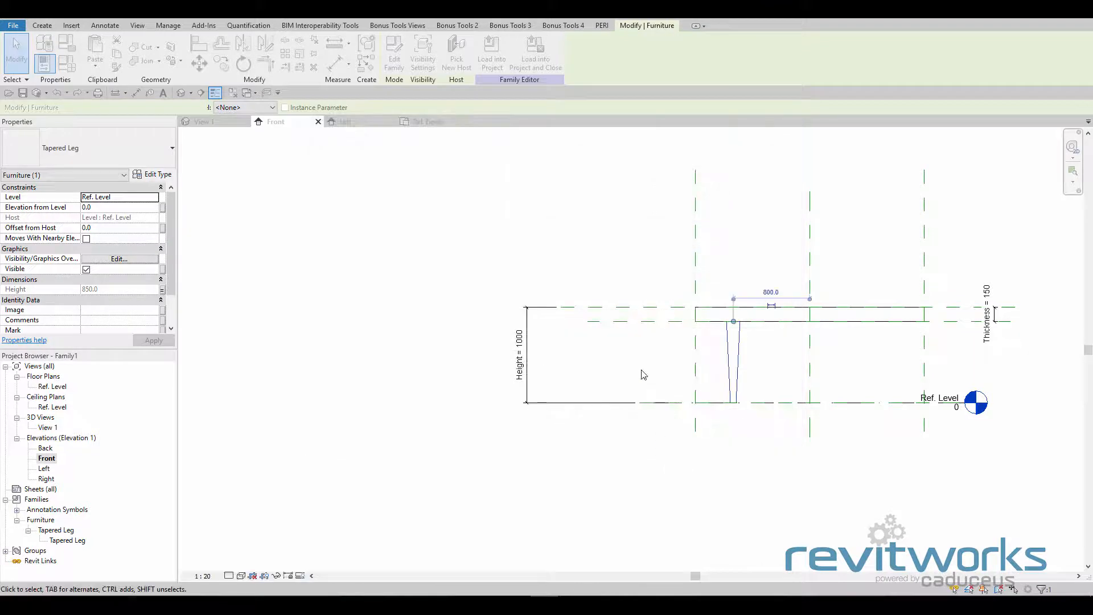
pyautogui.click(612, 265)
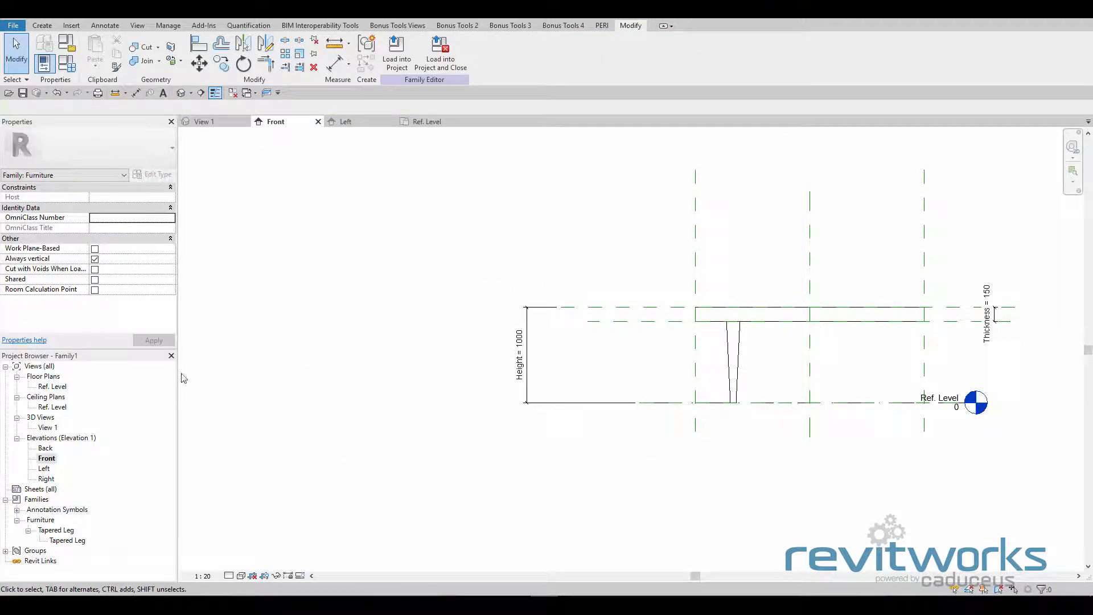
# In the Ref. Level floor plan, copy the tapered leg straight down to the tabletop's lower-left corner area, about 495 mm below the centre plane
pyautogui.doubleClick(54, 387)
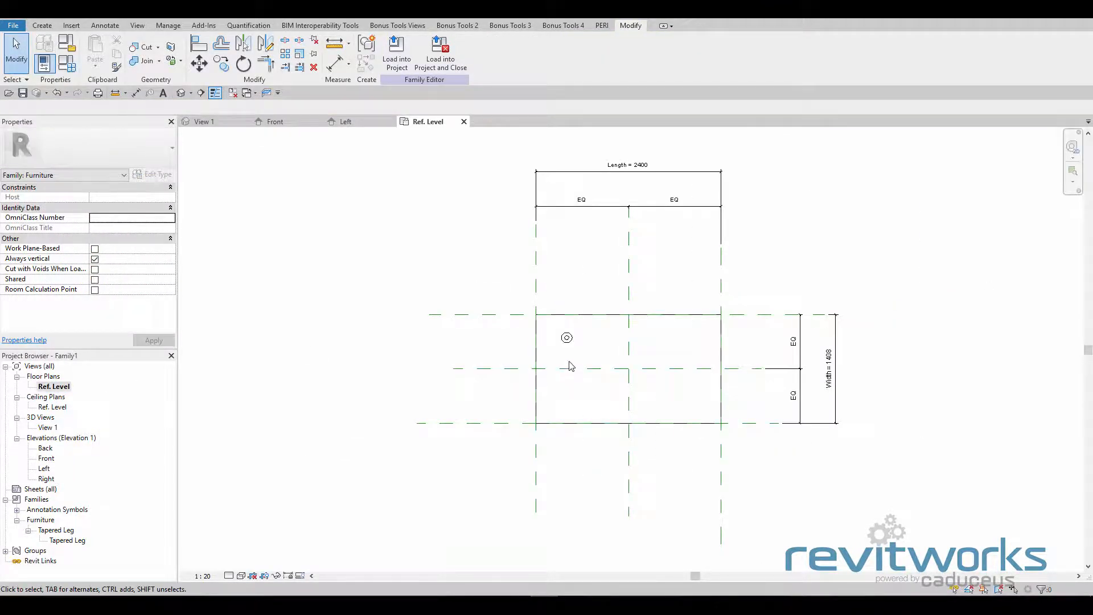
pyautogui.click(566, 338)
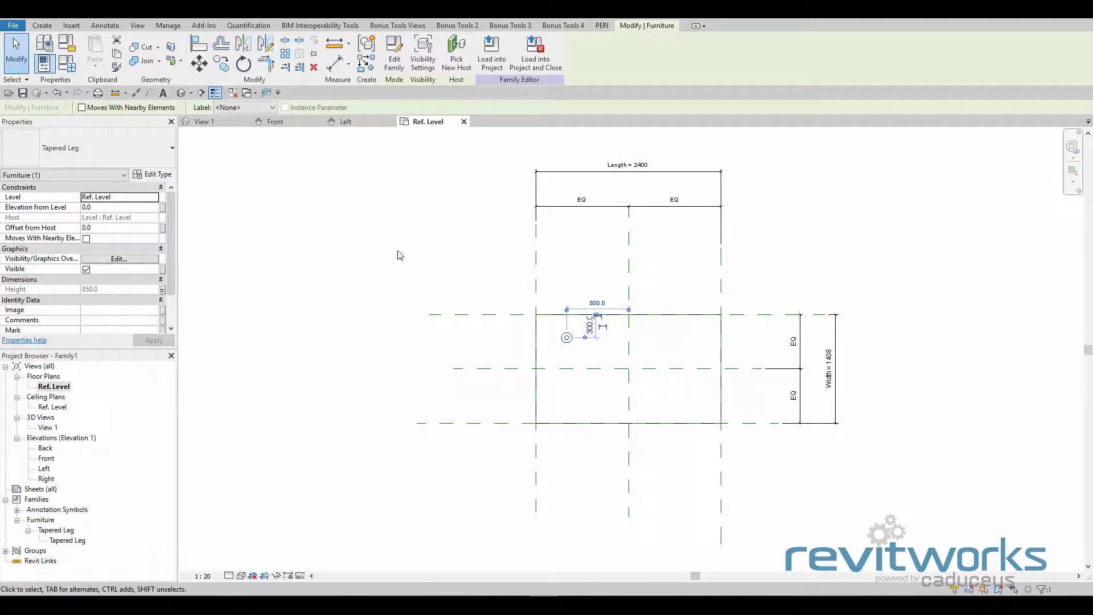
pyautogui.click(222, 65)
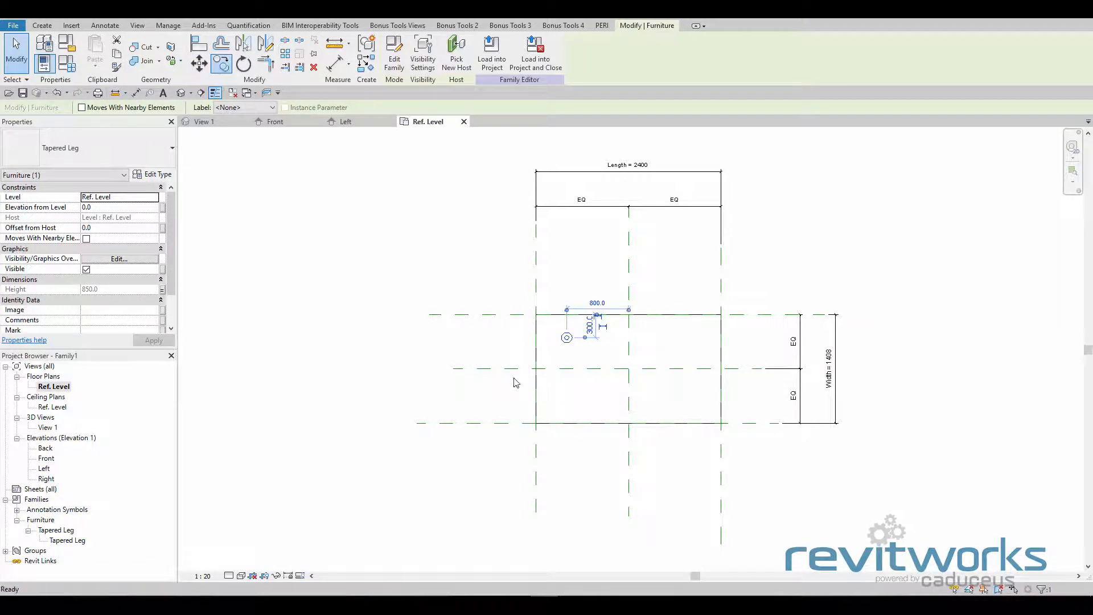
pyautogui.click(571, 340)
pyautogui.click(569, 406)
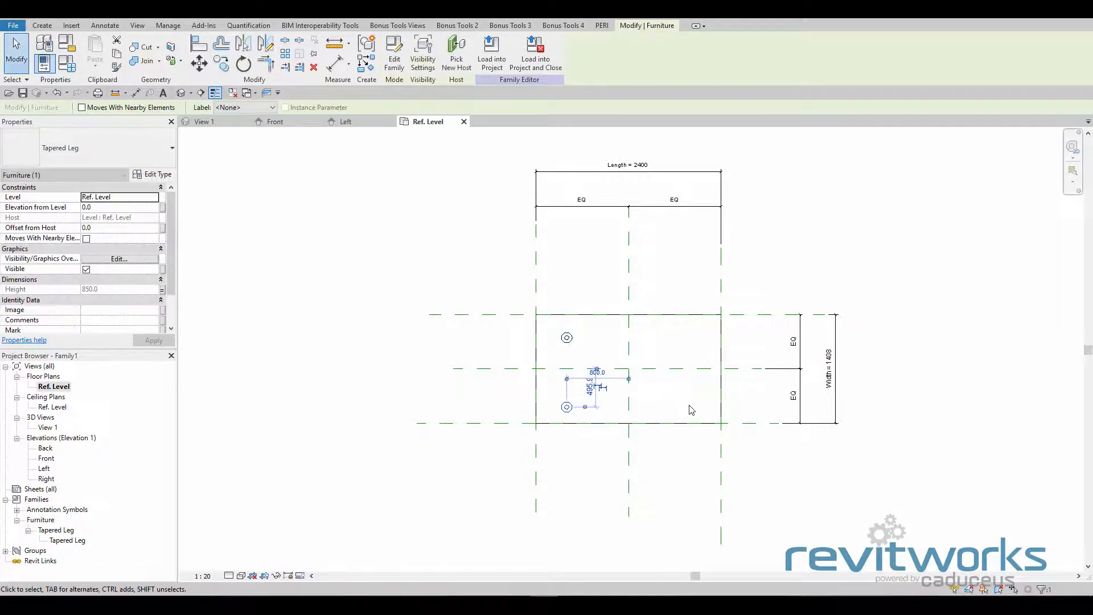
# Copy the lower-left leg with multiple copies enabled, placing legs near the tabletop's lower-right and upper-right corners in line with the existing ones
pyautogui.click(222, 65)
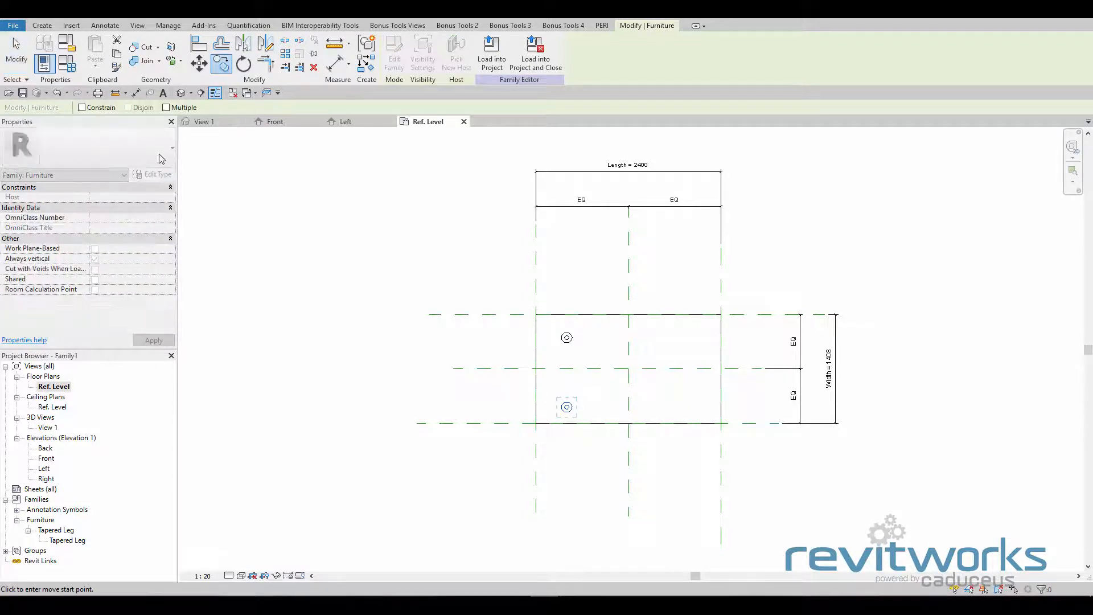
pyautogui.click(177, 107)
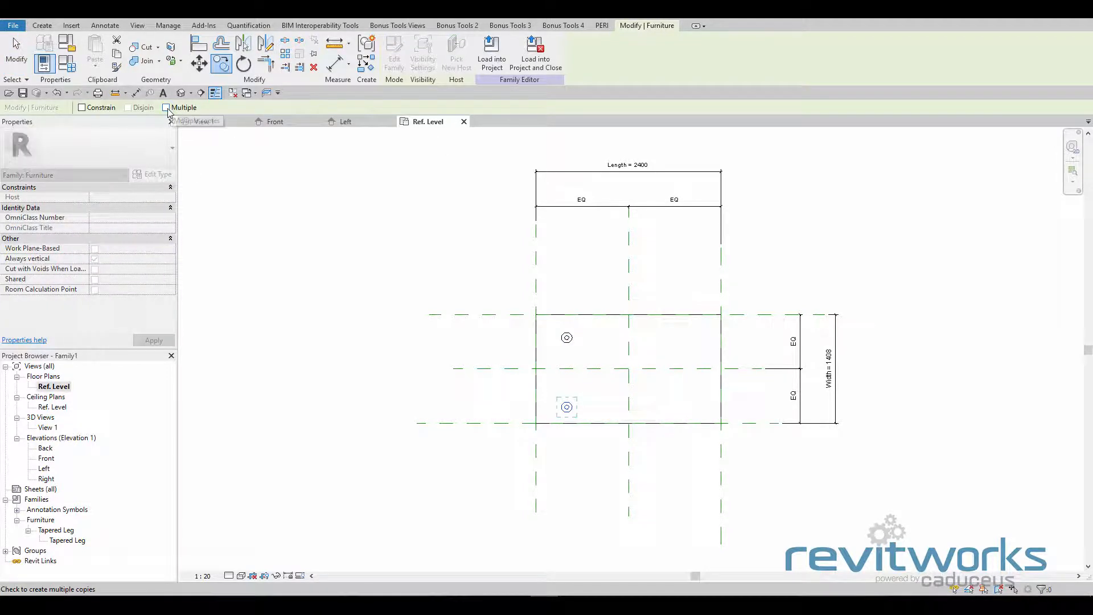
pyautogui.click(567, 407)
pyautogui.click(682, 407)
pyautogui.click(682, 338)
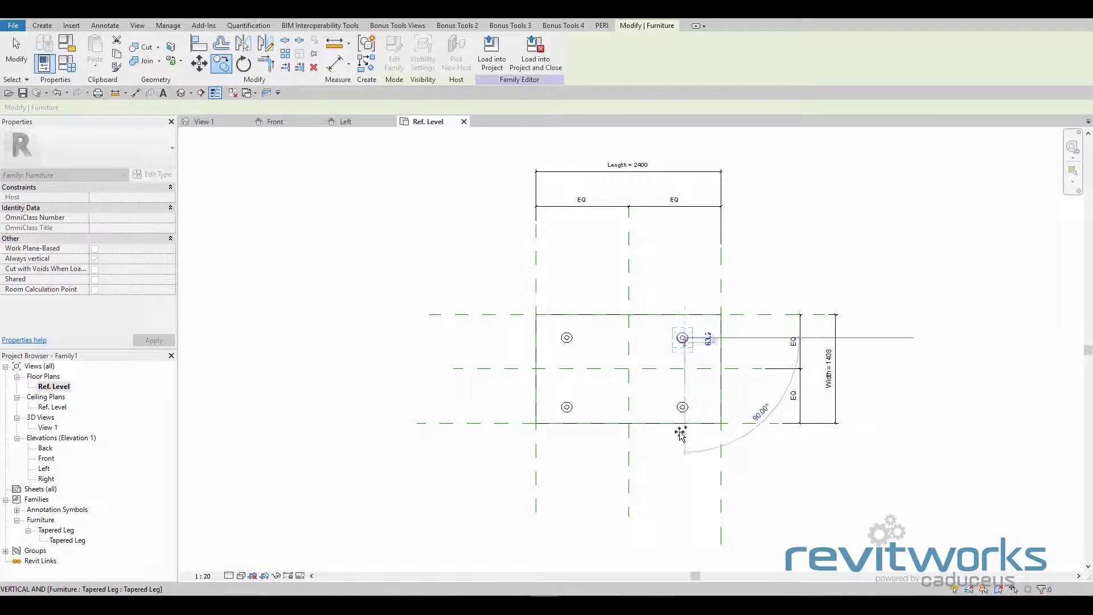
pyautogui.press('Escape')
pyautogui.press('Escape')
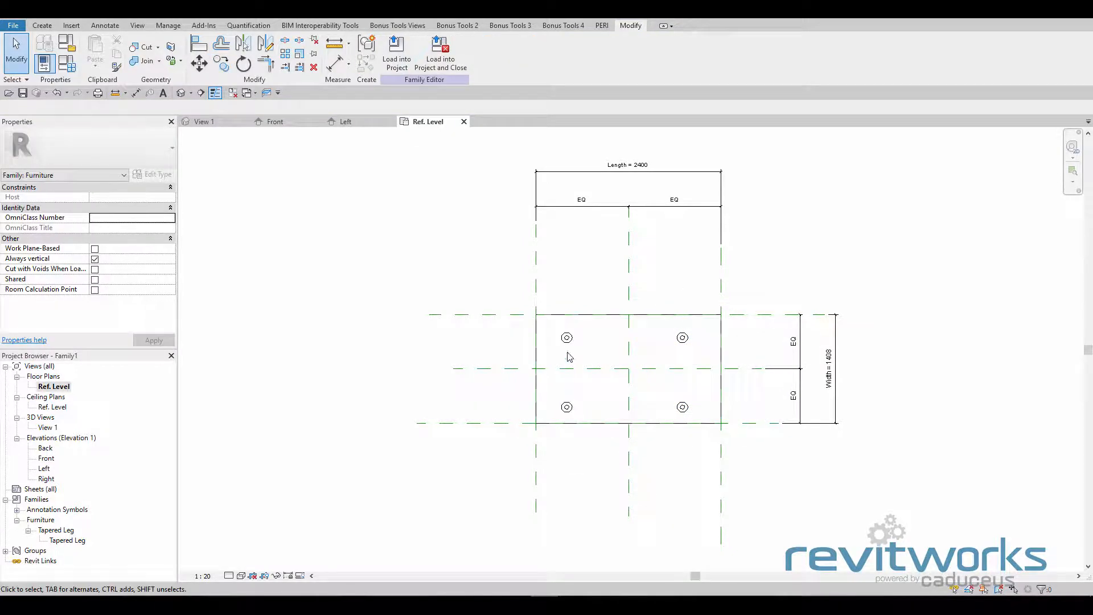
# Move the tabletop's left reference plane outward in plan to give a table length of 2600
pyautogui.click(536, 274)
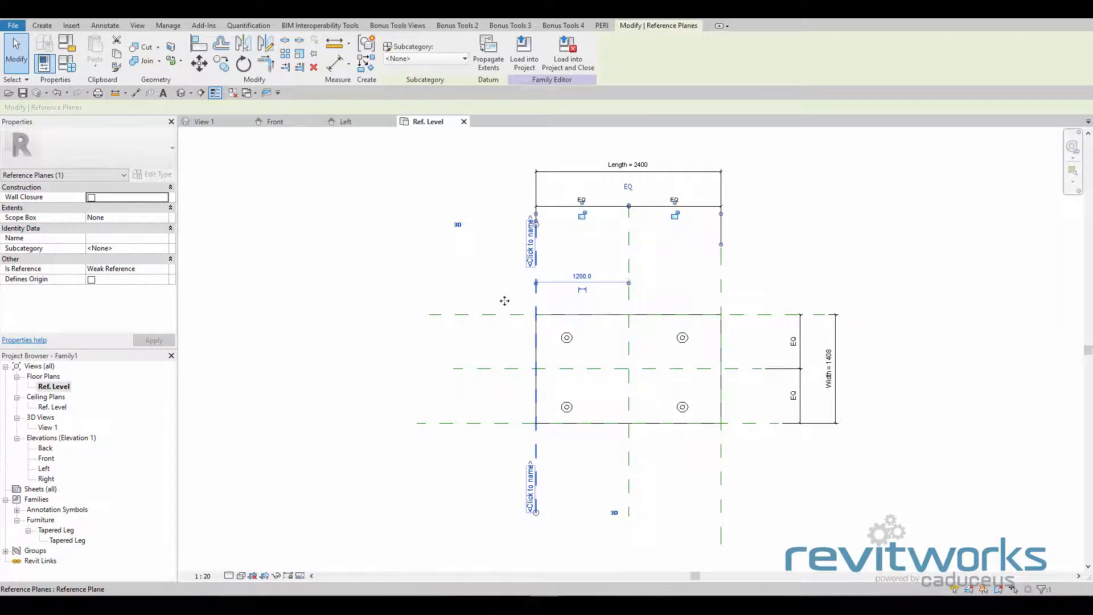
pyautogui.moveTo(504, 301); pyautogui.dragTo(527, 296)
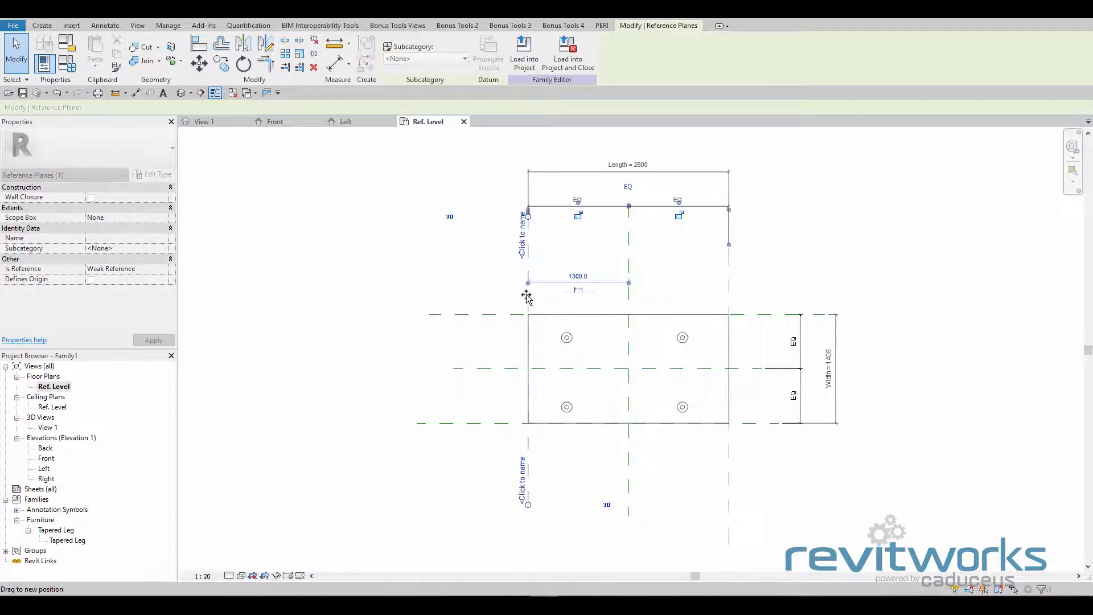
pyautogui.click(744, 337)
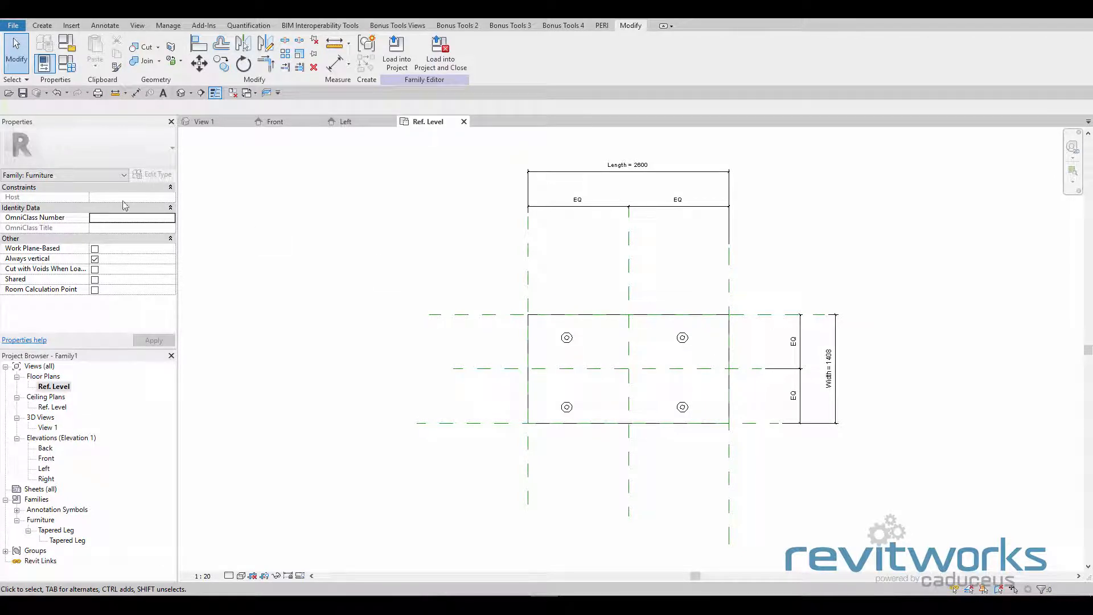
# Add an aligned dimension from the tabletop's left reference plane to the upper-left leg's Center (Left/Right) plane, placed above the tabletop
pyautogui.click(105, 25)
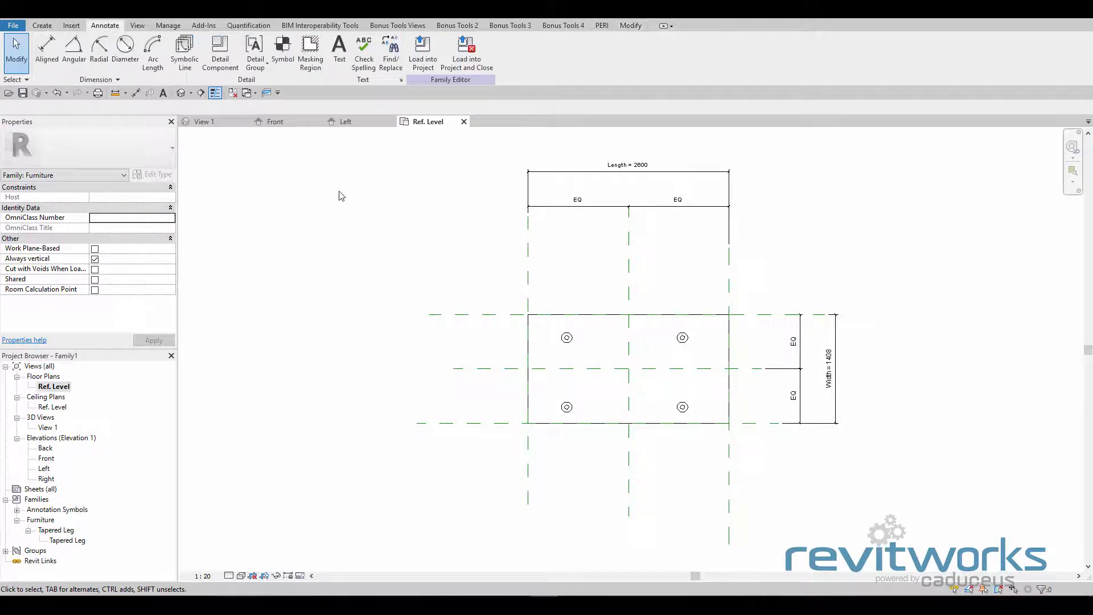
pyautogui.click(50, 51)
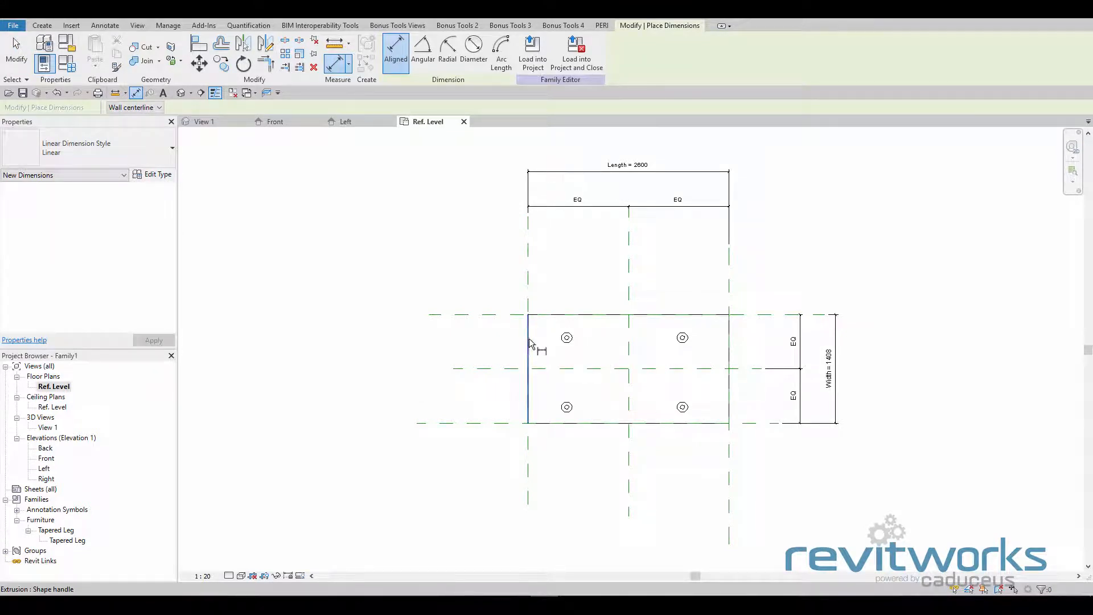
pyautogui.click(529, 278)
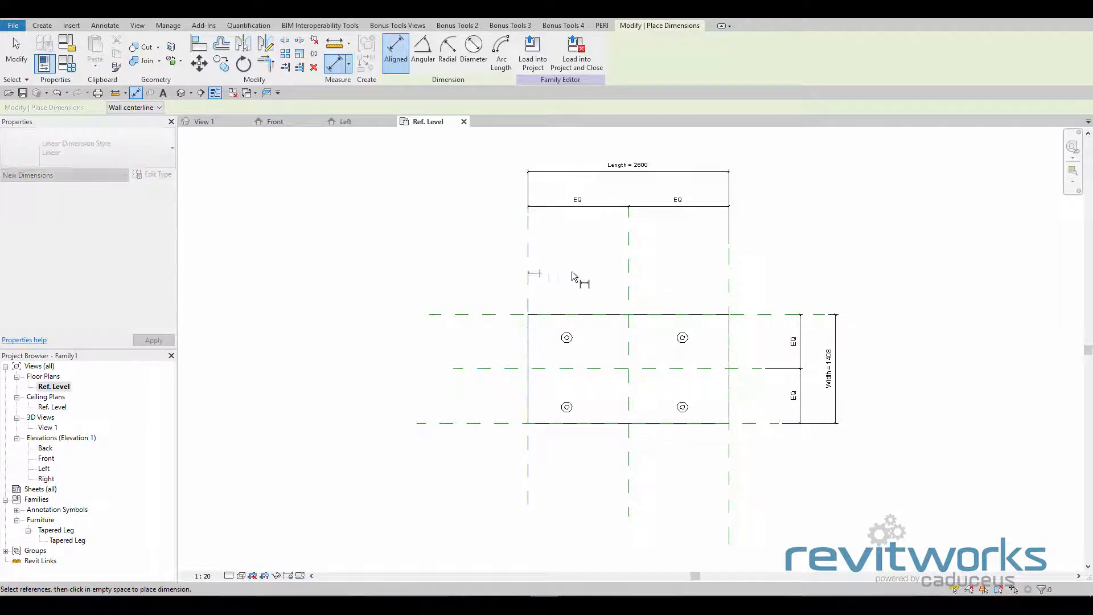
pyautogui.scroll(3, 577, 342)
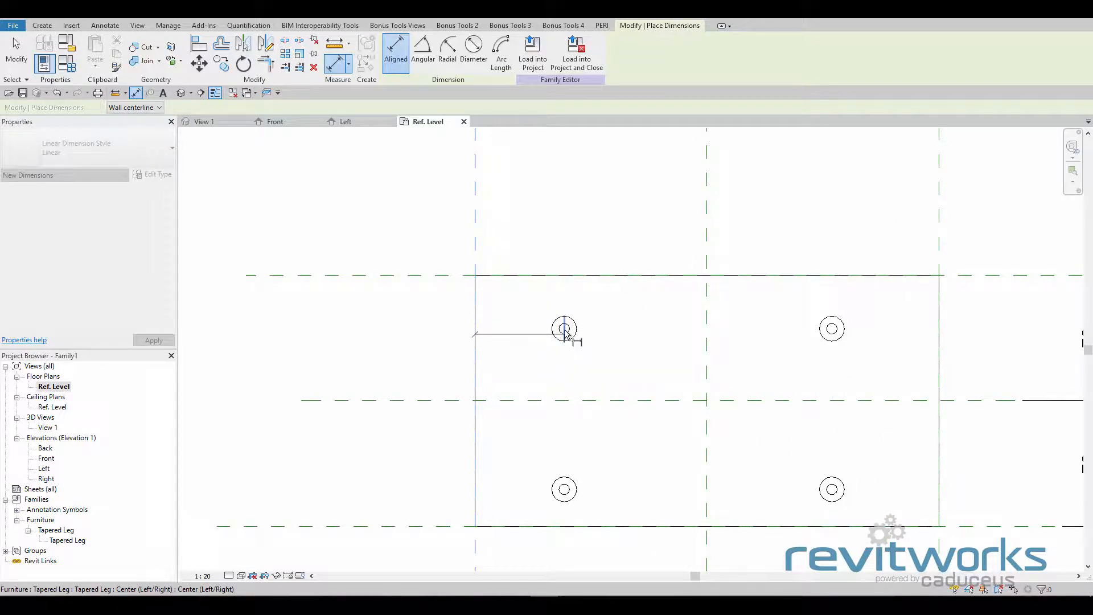
pyautogui.click(565, 329)
pyautogui.click(558, 186)
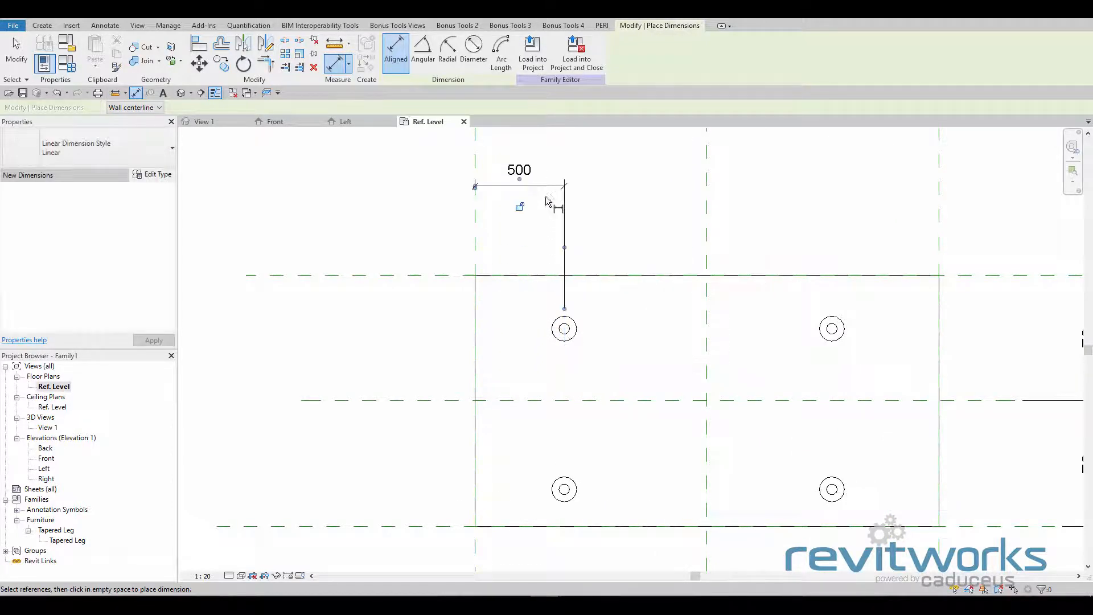
pyautogui.press('Escape')
pyautogui.press('Escape')
# Set the upper-left leg's distance from the left reference plane to 200
pyautogui.click(569, 340)
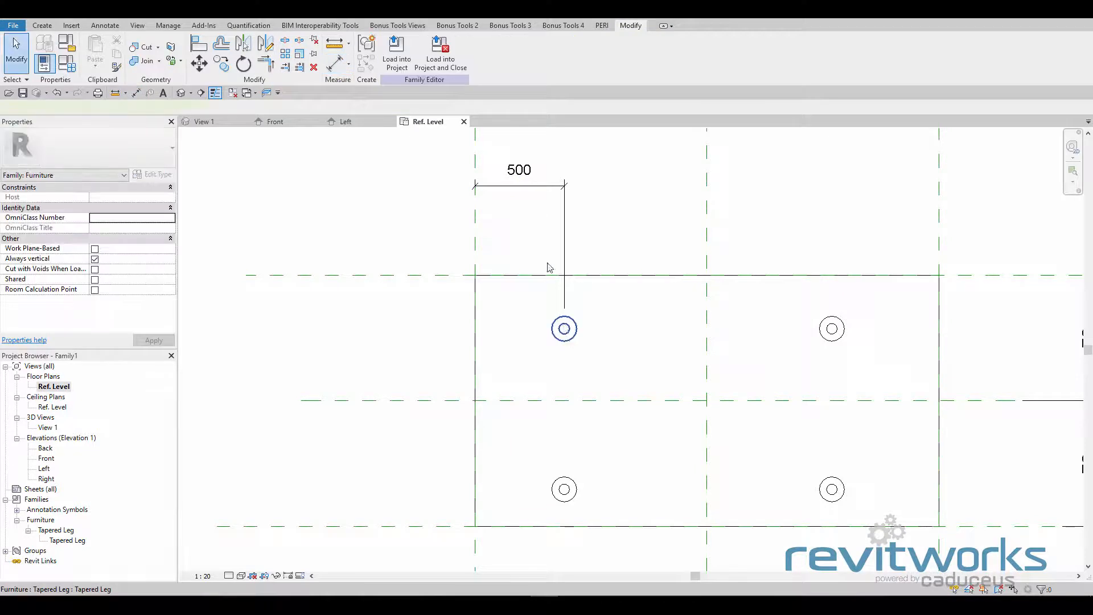
pyautogui.click(522, 181)
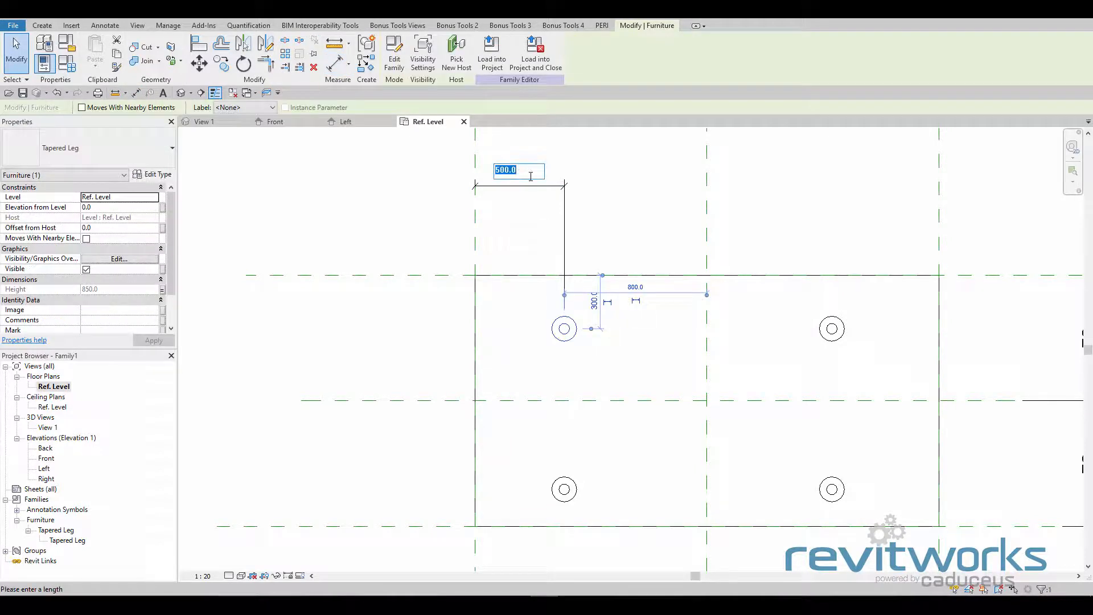
pyautogui.write('200')
pyautogui.press('Return')
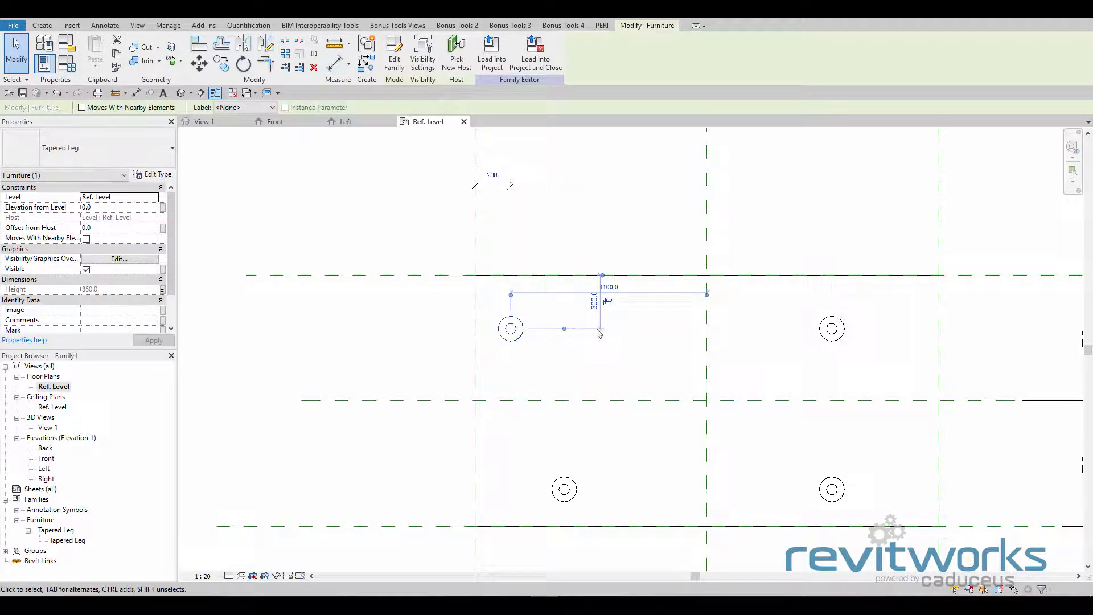
pyautogui.click(575, 224)
# Add an aligned dimension from the tabletop's upper reference plane to the upper-left leg's centre, placed outside the tabletop's left edge
pyautogui.click(106, 25)
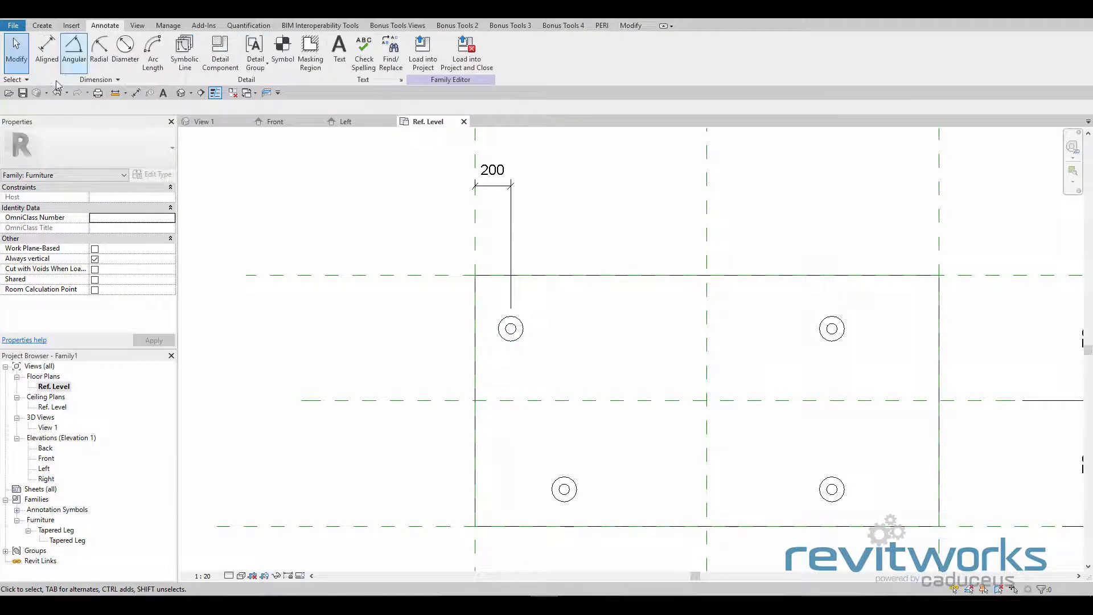
pyautogui.click(47, 48)
pyautogui.click(433, 291)
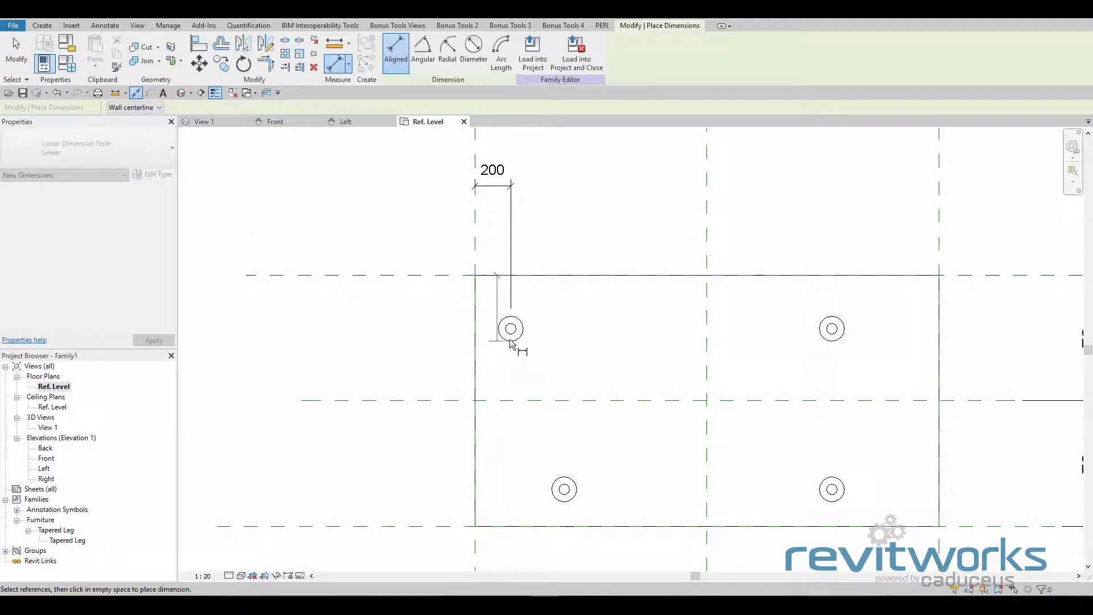
pyautogui.click(511, 328)
pyautogui.click(397, 329)
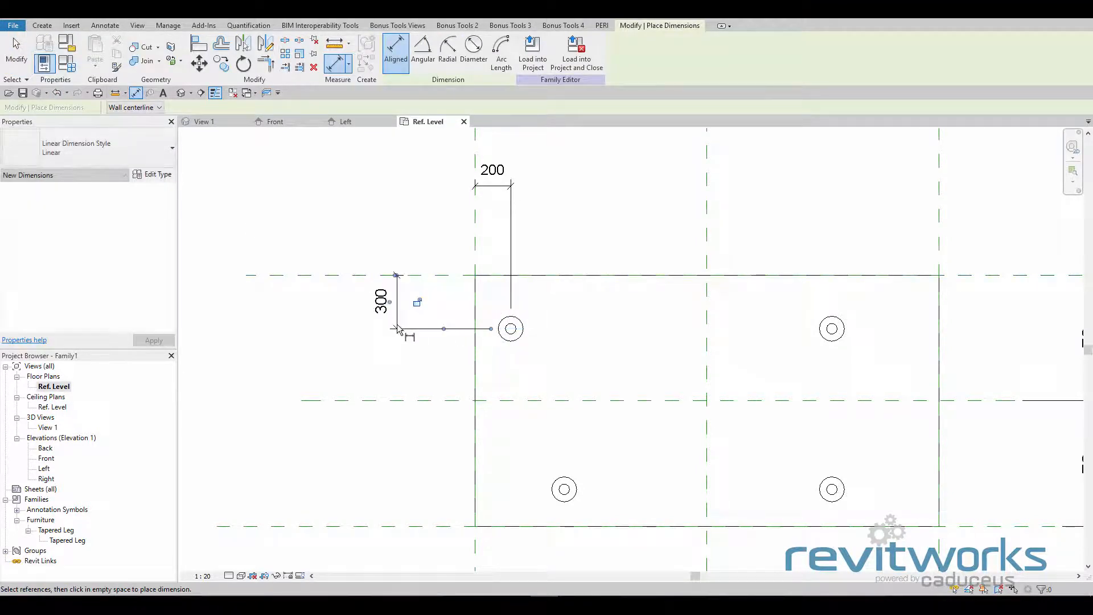
pyautogui.press('Escape')
pyautogui.press('Escape')
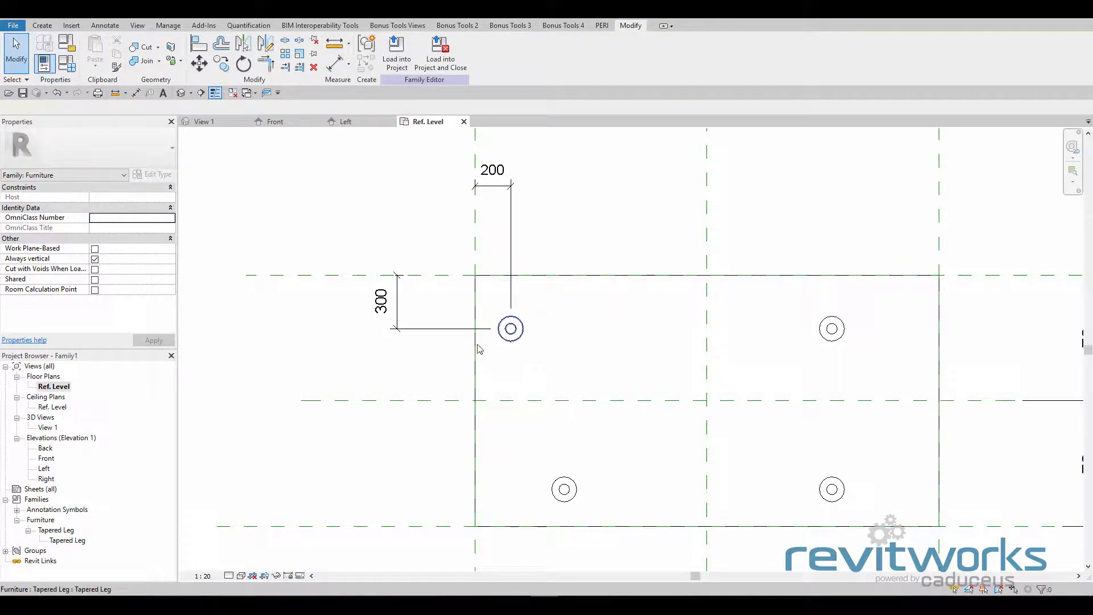
# Set the upper-left leg's distance from the upper reference plane to 200
pyautogui.click(401, 310)
pyautogui.click(387, 301)
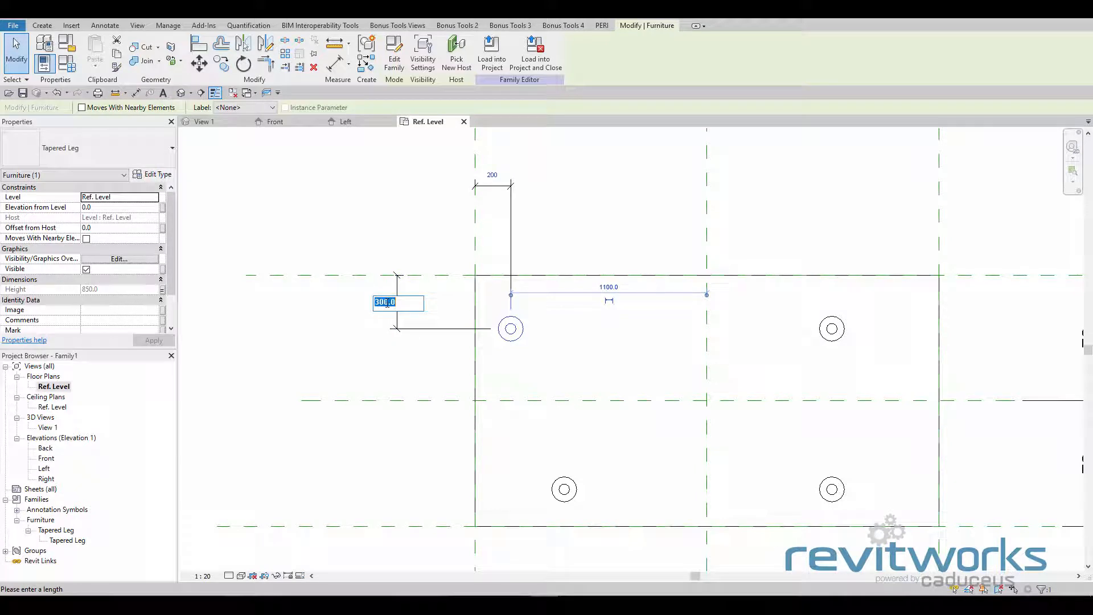
pyautogui.write('200')
pyautogui.press('Return')
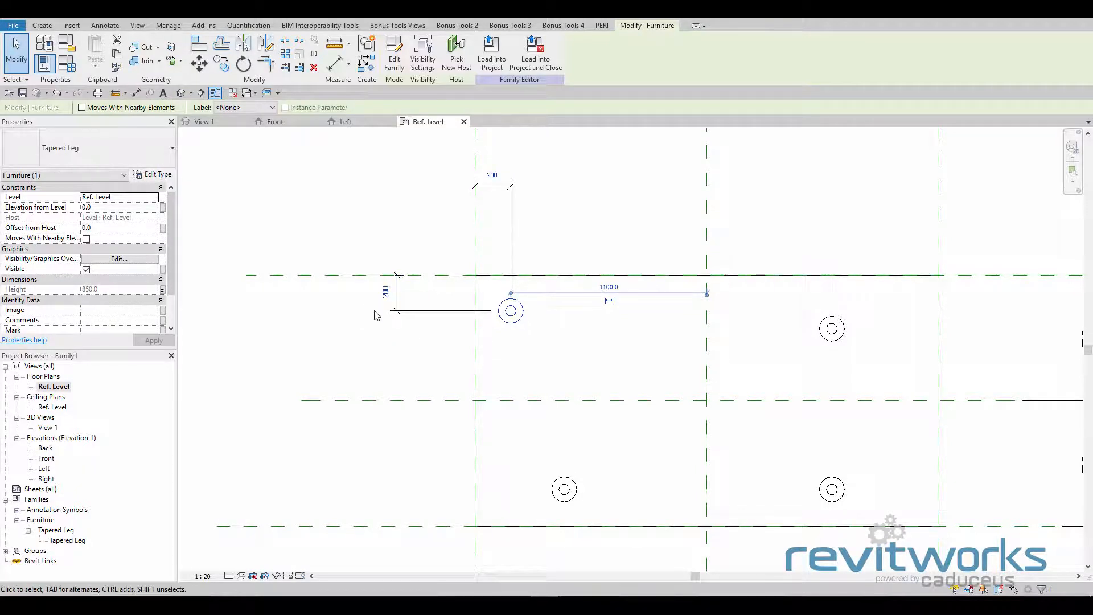
pyautogui.press('Escape')
# Lock both offset dimensions of the upper-left leg, first the vertical and then the horizontal one
pyautogui.click(408, 311)
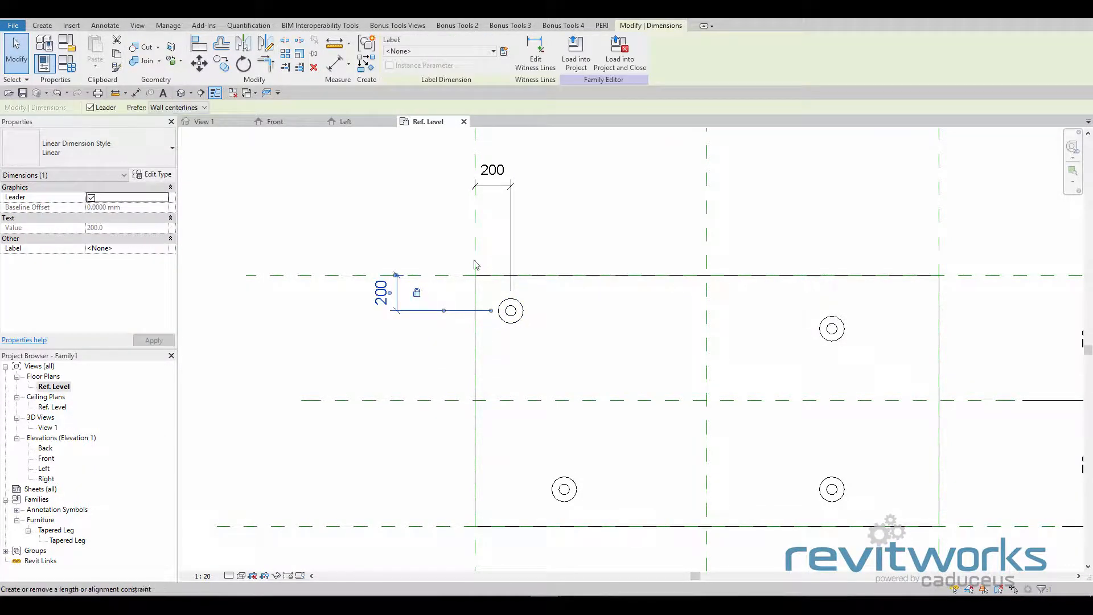
pyautogui.click(511, 200)
pyautogui.click(493, 207)
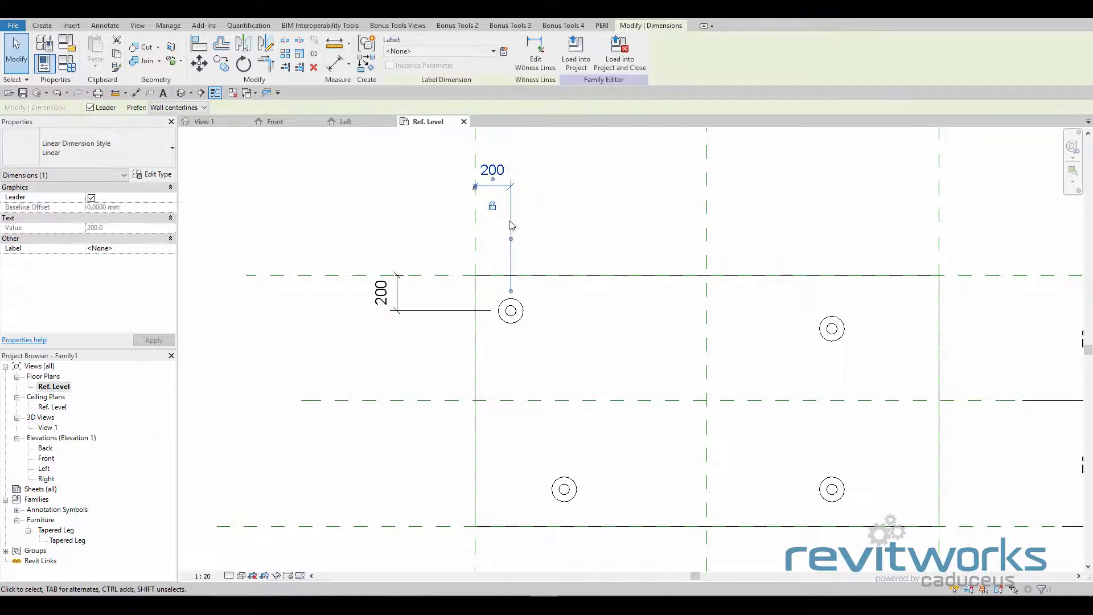
pyautogui.click(534, 232)
# Unlock the upper-left leg's horizontal and vertical offset dimensions
pyautogui.scroll(-3, 534, 232)
pyautogui.moveTo(542, 260); pyautogui.dragTo(474, 350, button='middle')
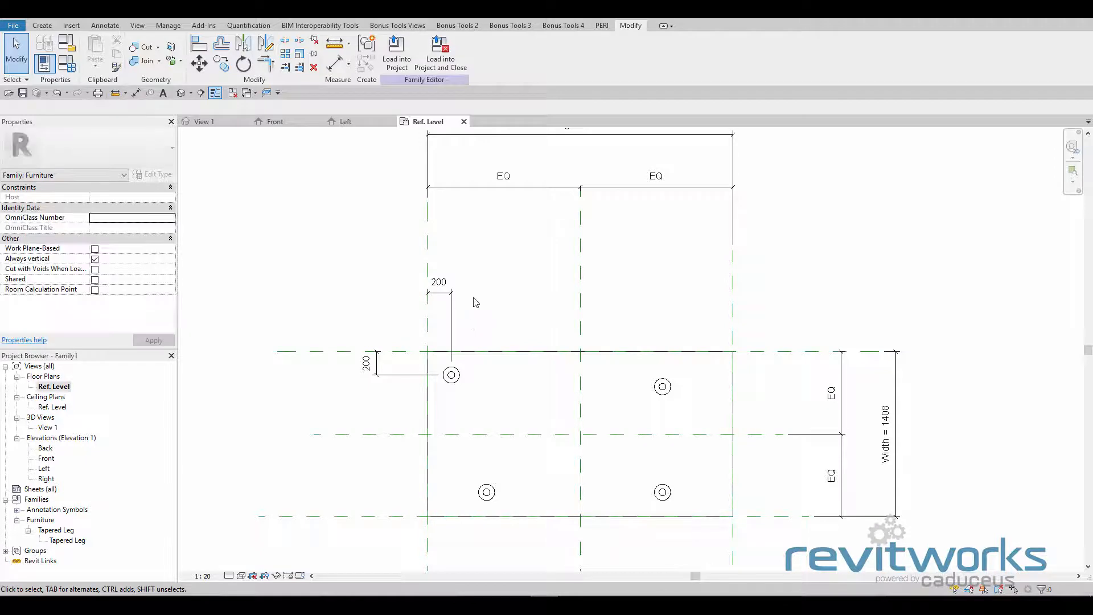
pyautogui.click(452, 317)
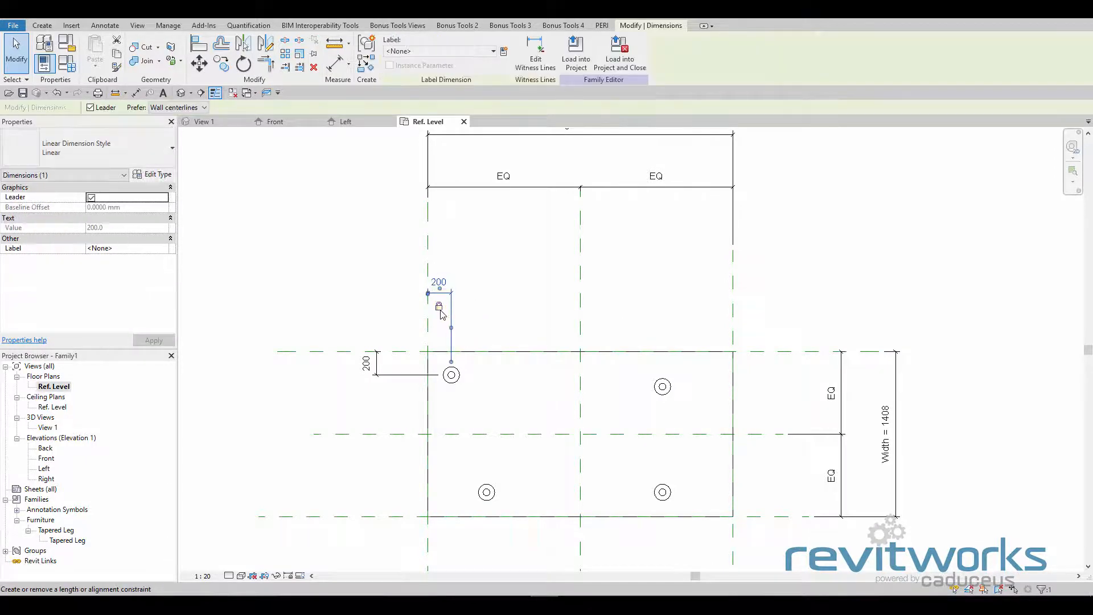
pyautogui.click(393, 376)
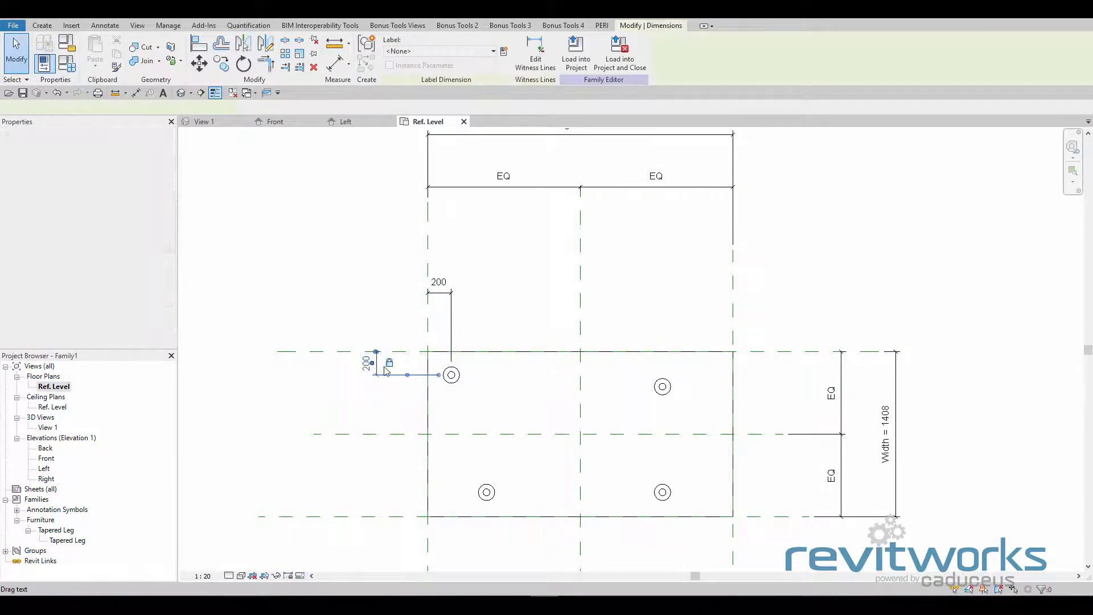
pyautogui.click(389, 404)
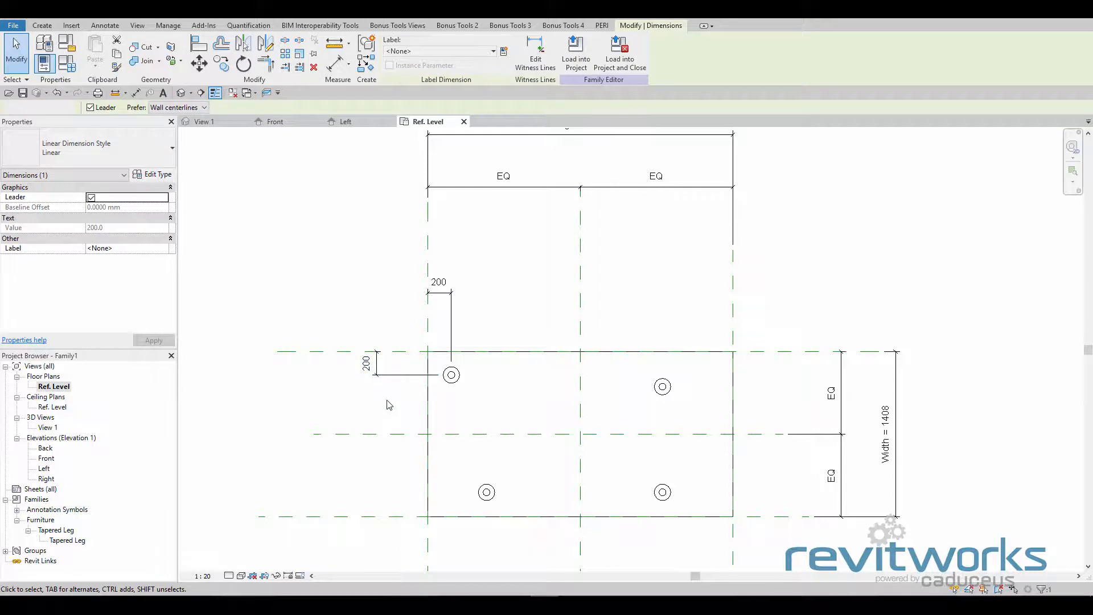
# Label the upper-left leg's horizontal offset dimension with a new type-based family parameter named Leg Offset, grouped under Dimensions
pyautogui.click(454, 311)
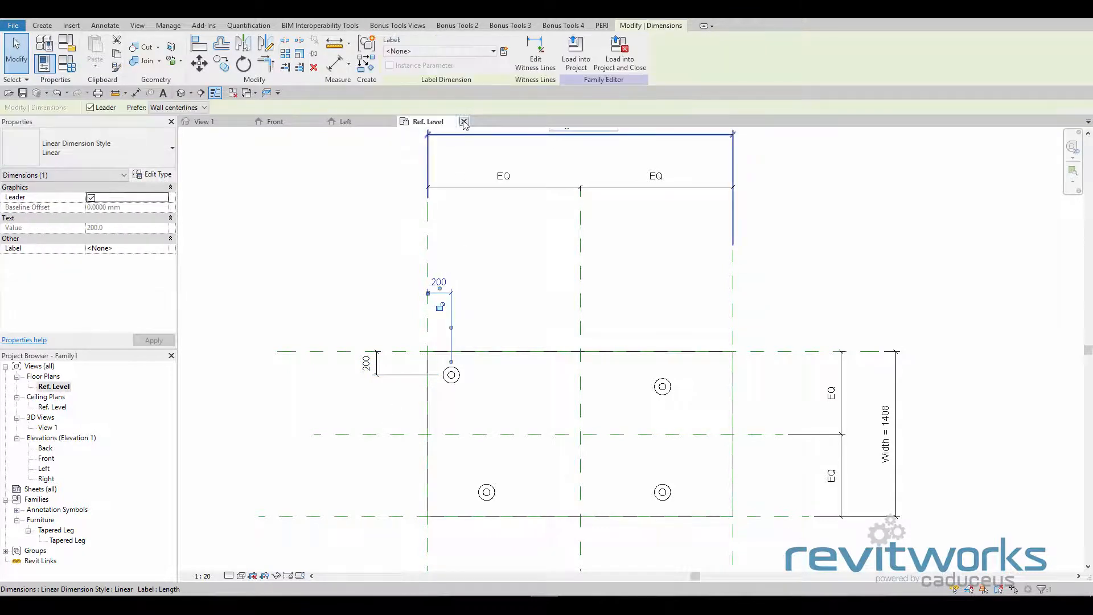
pyautogui.click(492, 52)
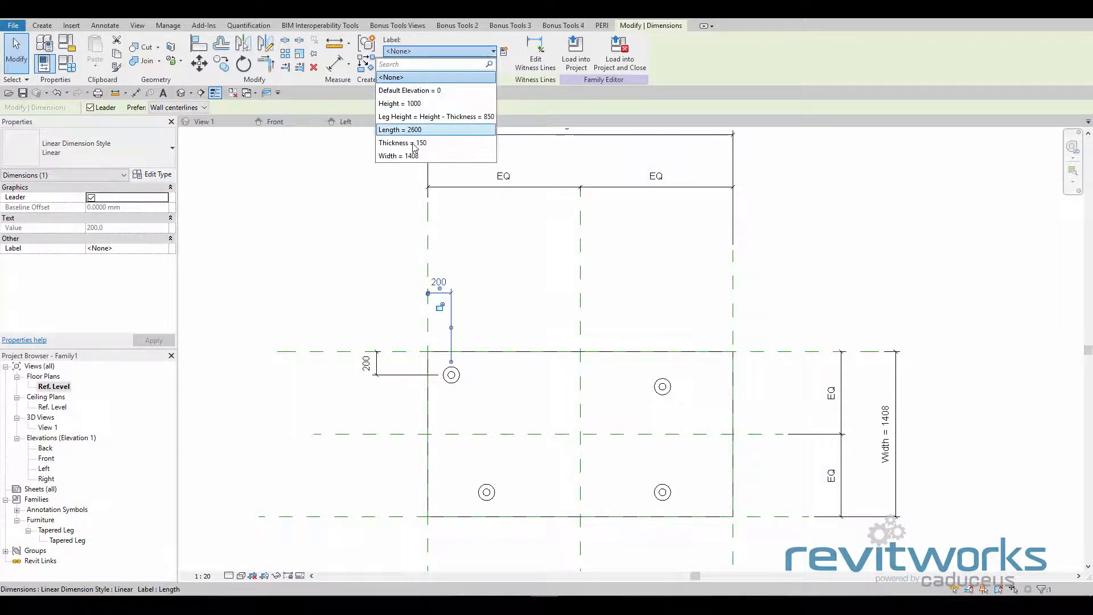
pyautogui.click(504, 51)
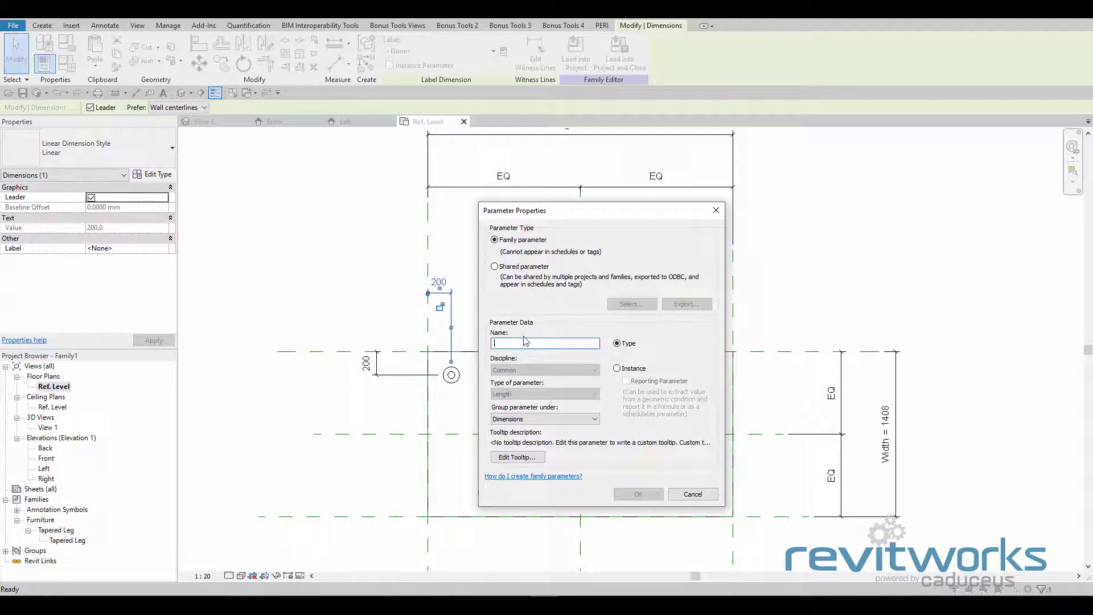
pyautogui.write('Leg Offset')
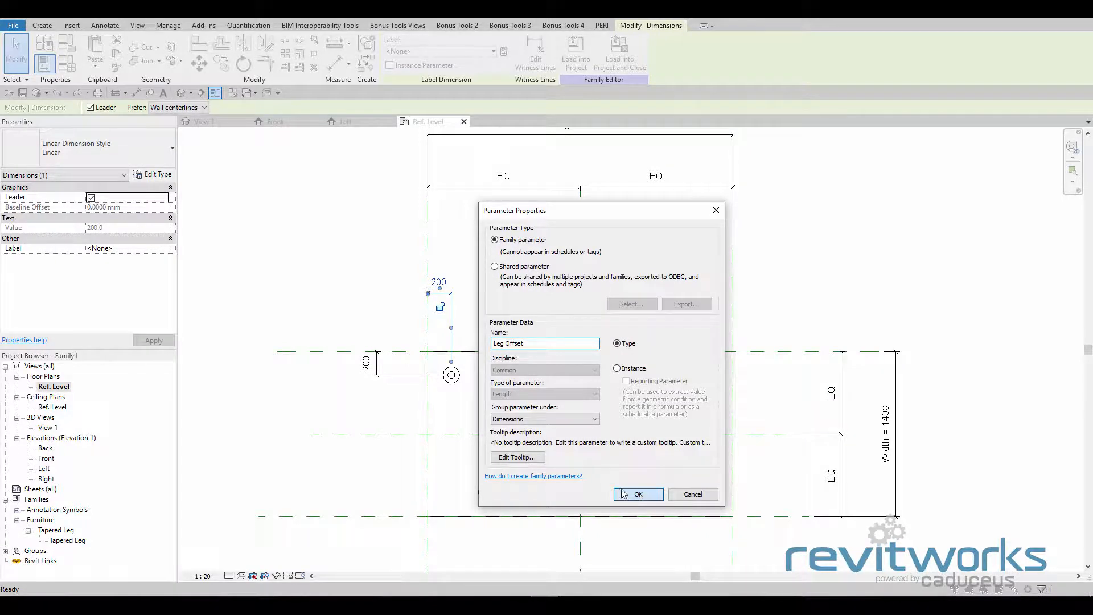
pyautogui.click(638, 494)
pyautogui.press('Escape')
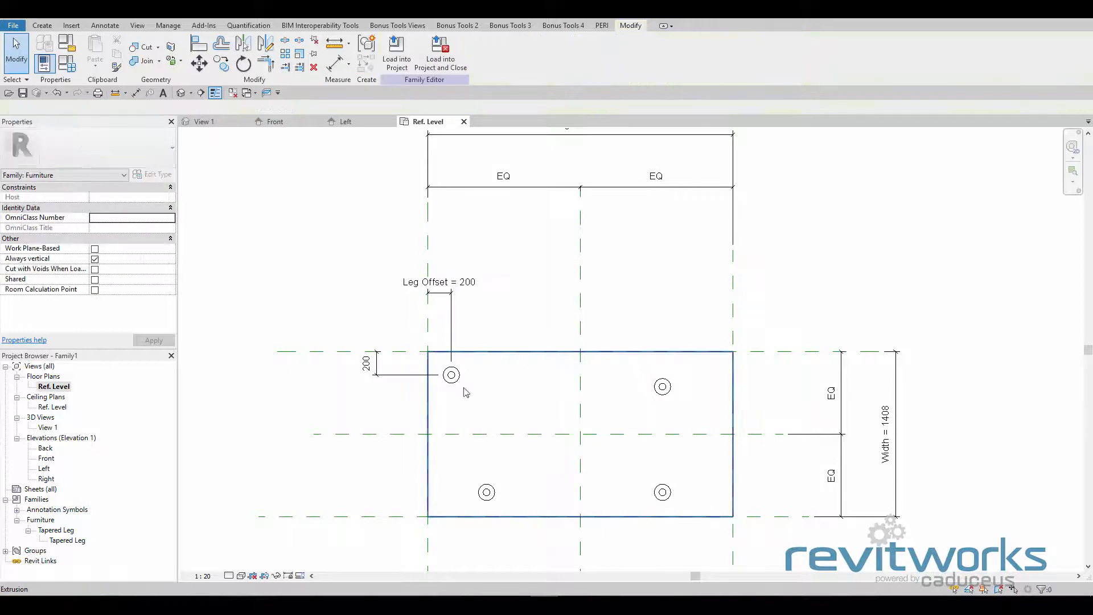
# Label the upper-left leg's vertical offset dimension with the existing Leg Offset parameter and dismiss the save reminder without saving
pyautogui.click(411, 380)
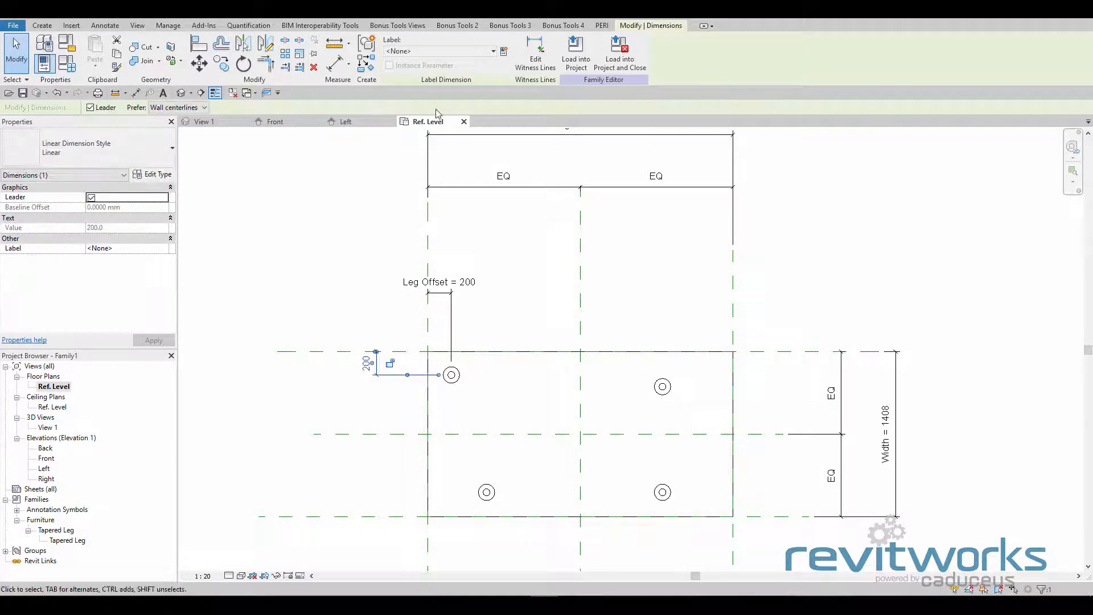
pyautogui.click(493, 51)
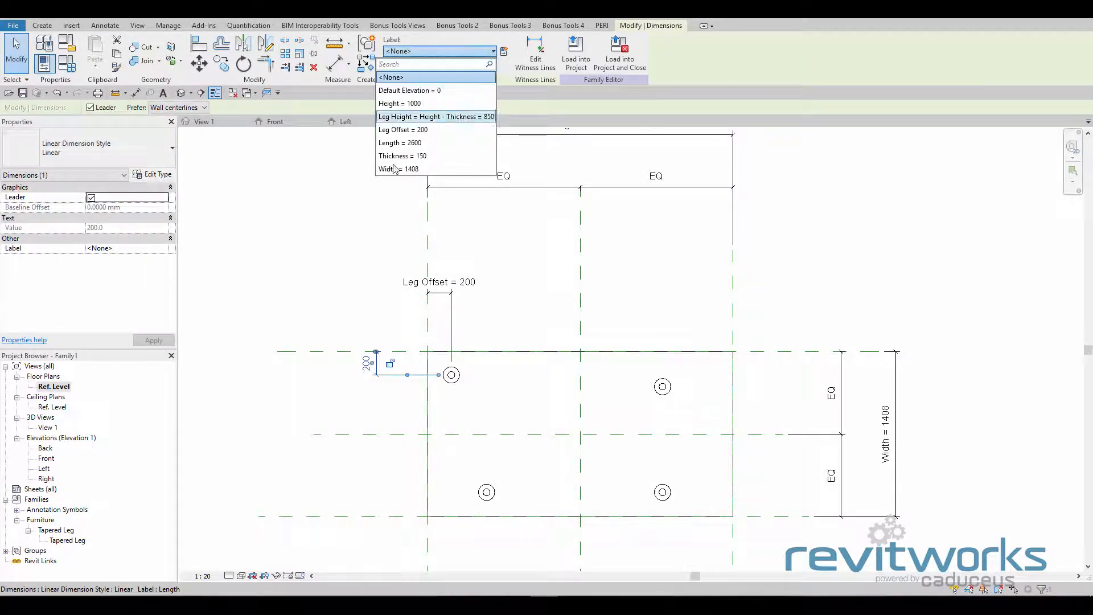
pyautogui.press('Return')
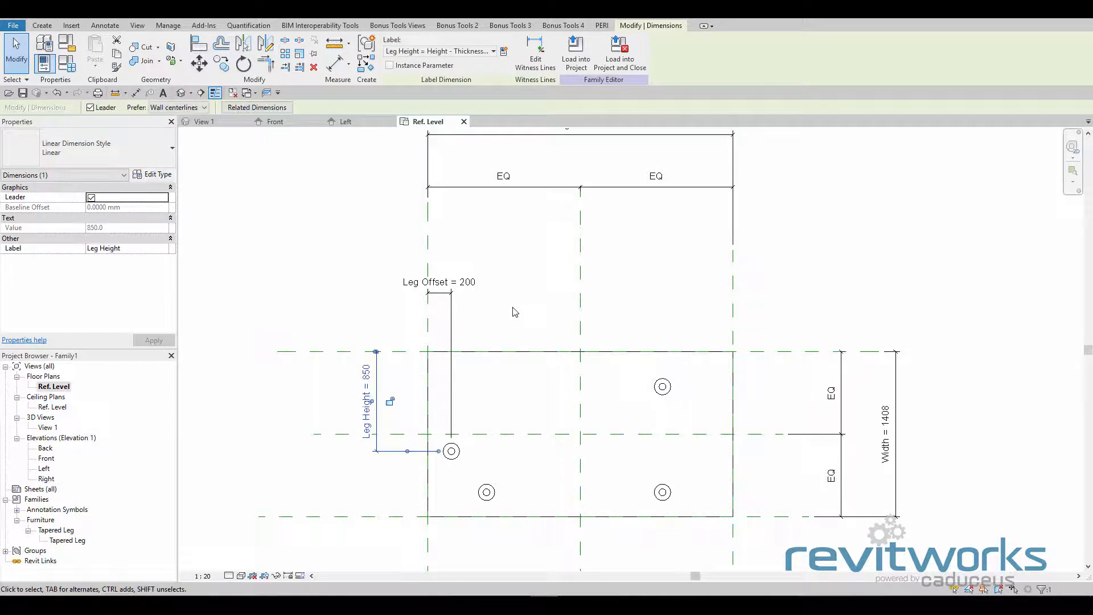
pyautogui.click(494, 51)
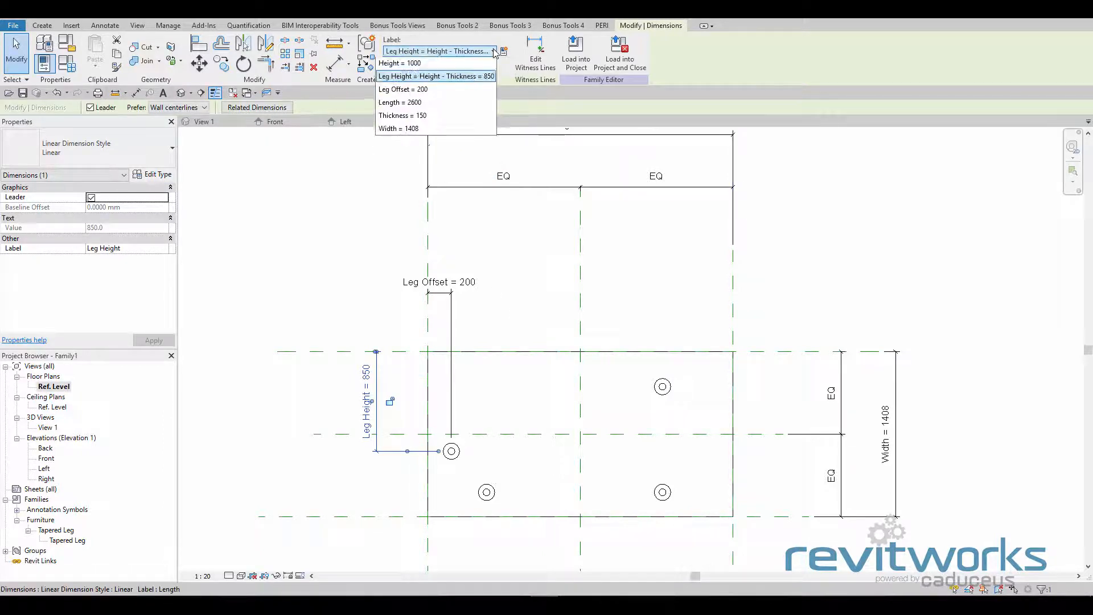
pyautogui.press('Return')
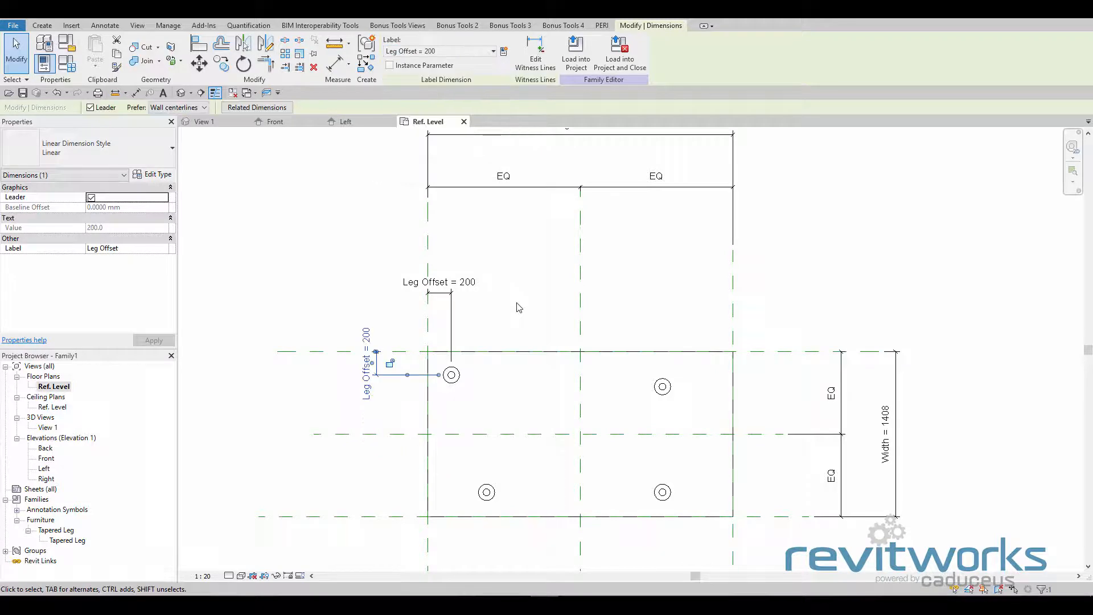
pyautogui.click(512, 316)
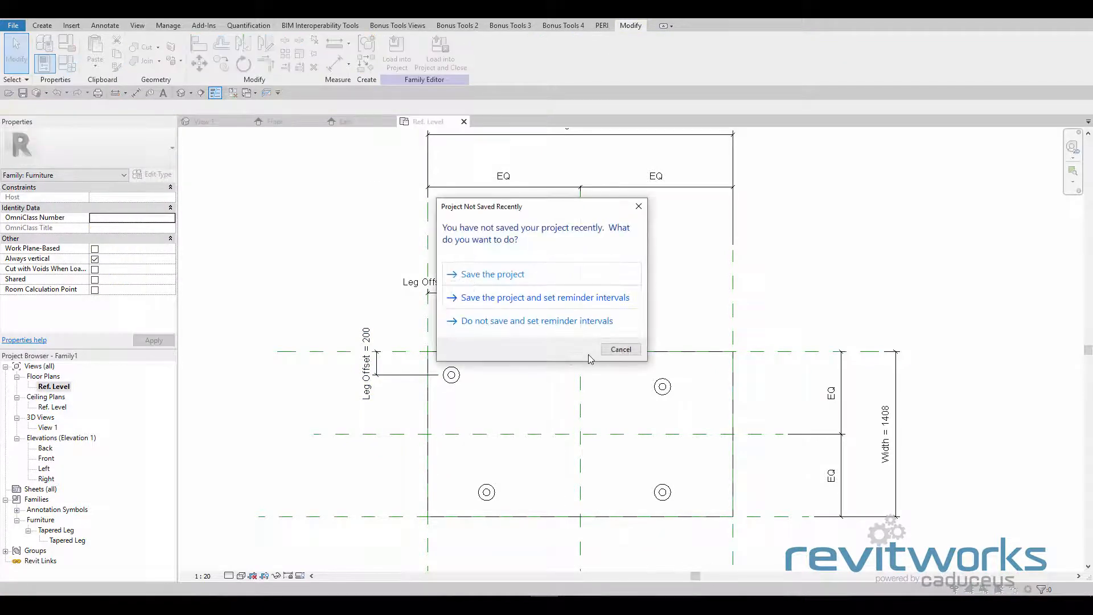
pyautogui.click(620, 350)
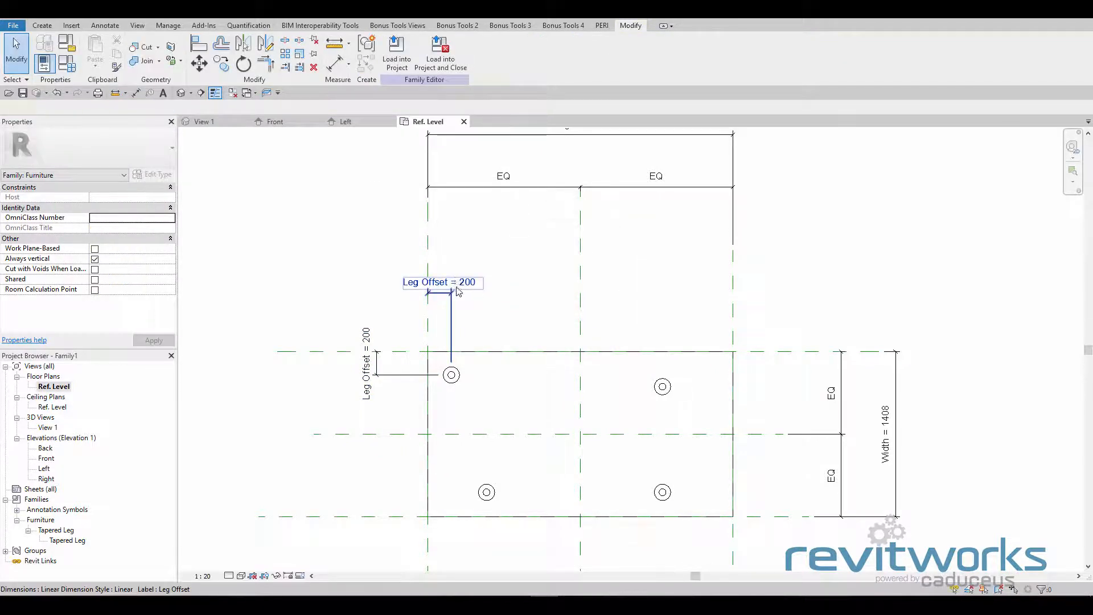
# Set the Leg Offset parameter to 300 through the upper-left leg's horizontal dimension
pyautogui.click(459, 291)
pyautogui.click(459, 284)
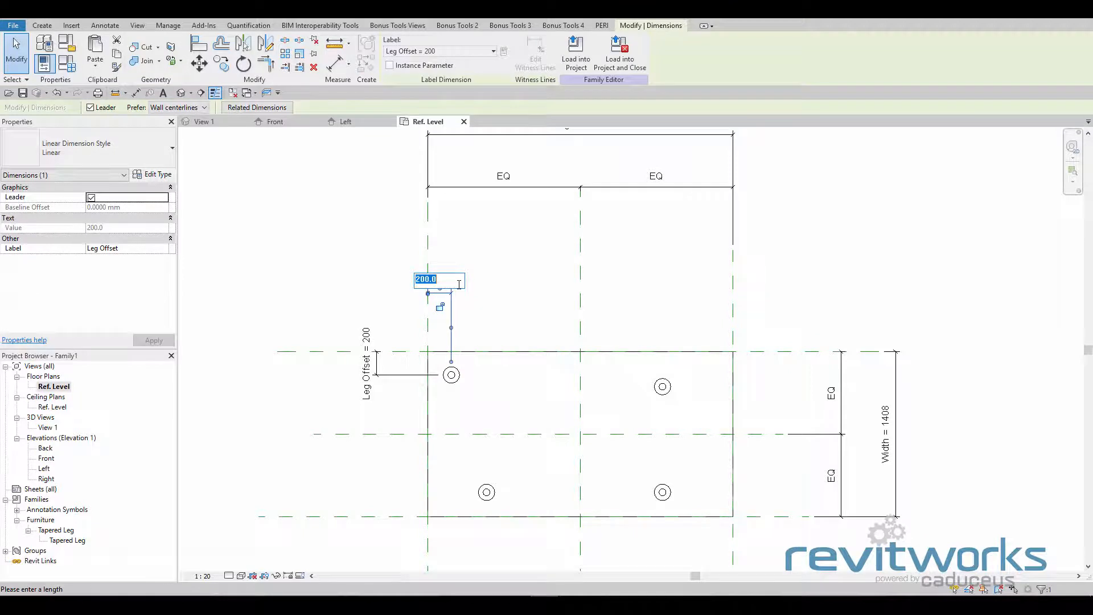
pyautogui.press('Return')
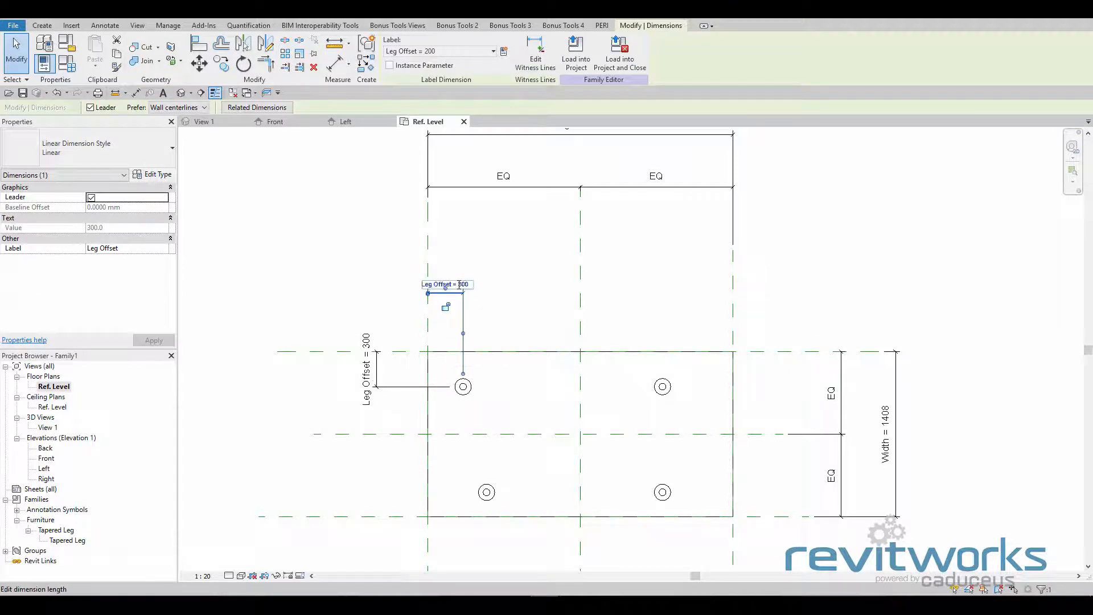
pyautogui.click(501, 279)
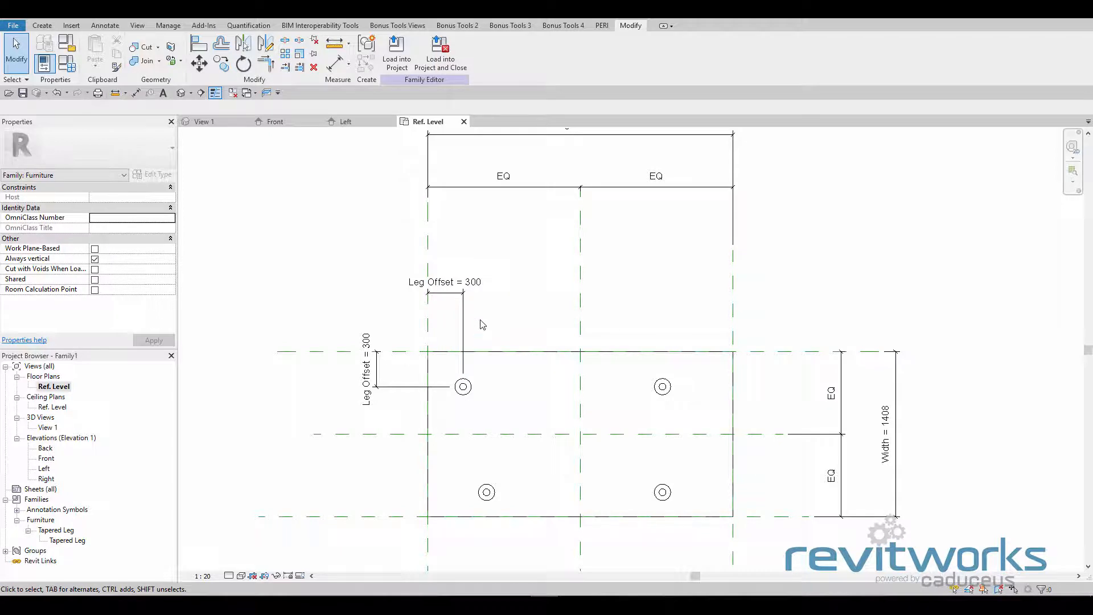
# Dimension the upper-right leg's horizontal offset from the table's right reference plane
pyautogui.click(105, 25)
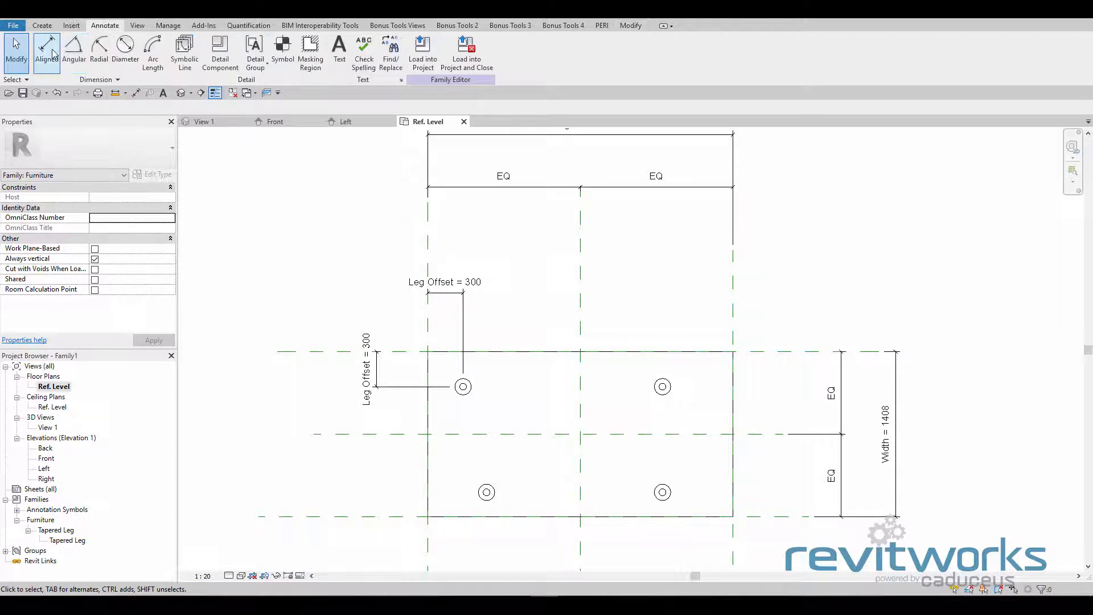
pyautogui.click(41, 51)
pyautogui.click(733, 308)
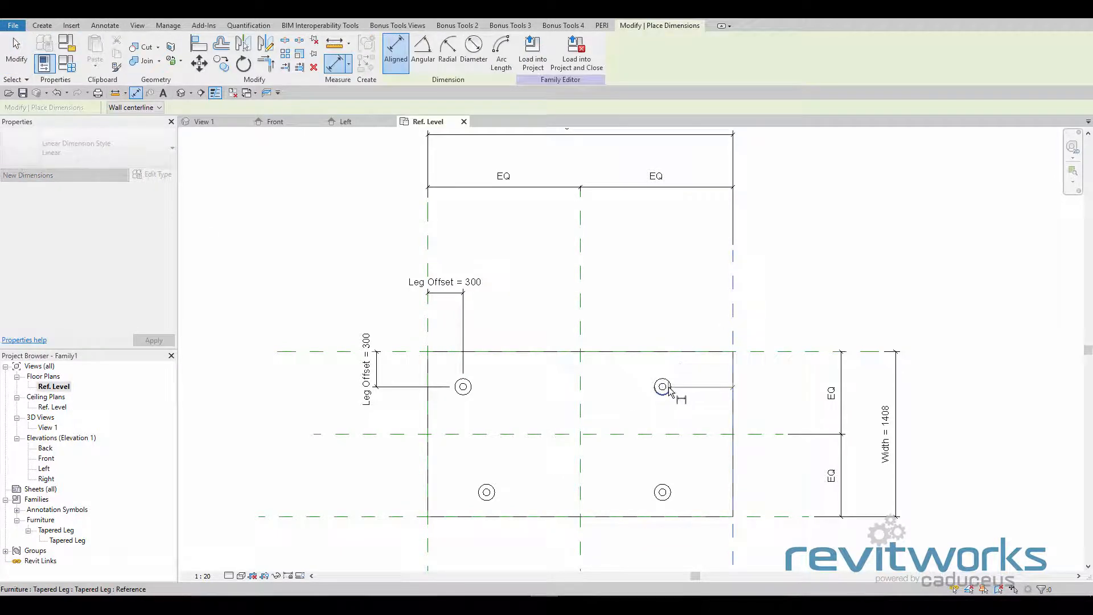
pyautogui.click(664, 387)
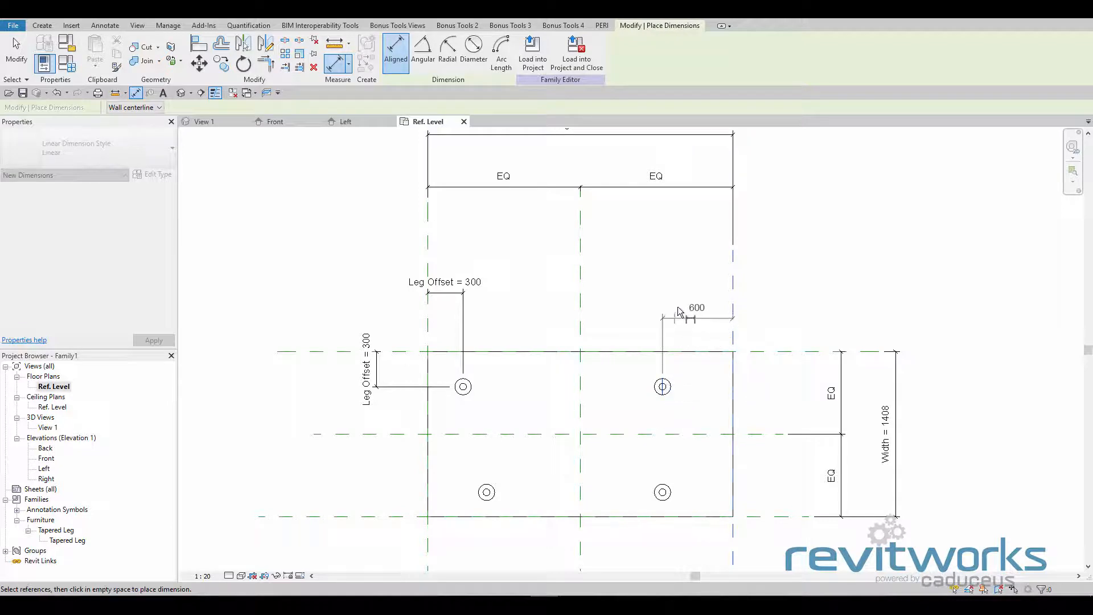
pyautogui.click(692, 307)
pyautogui.press('Escape')
pyautogui.press('Escape')
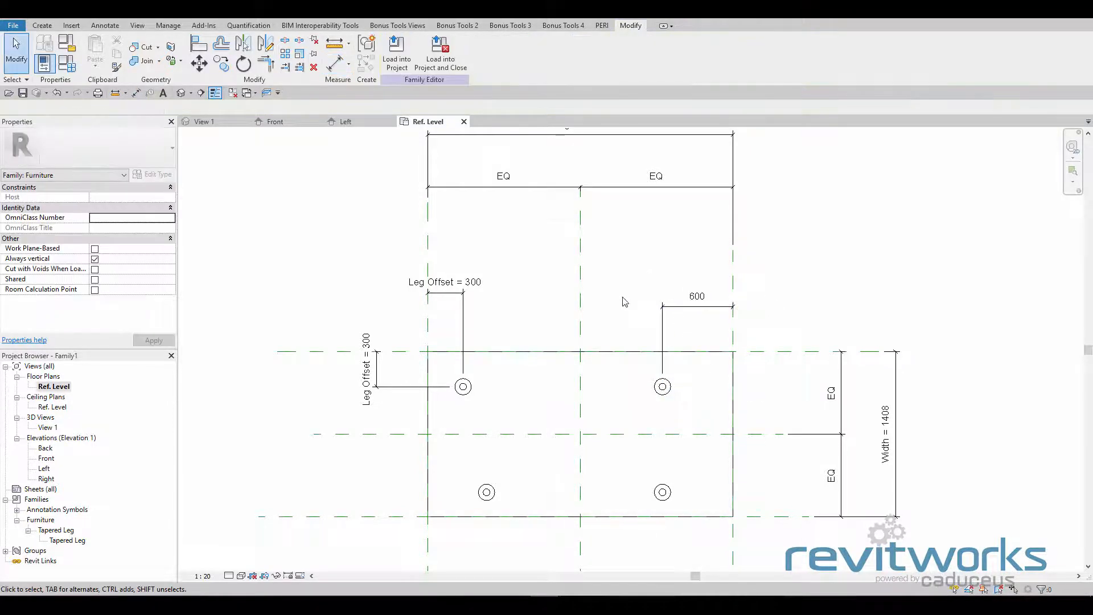
# Draw two vertical reference planes for the legs, about 320 mm inside the table's right edge and about 526 mm inside its left edge
pyautogui.click(42, 26)
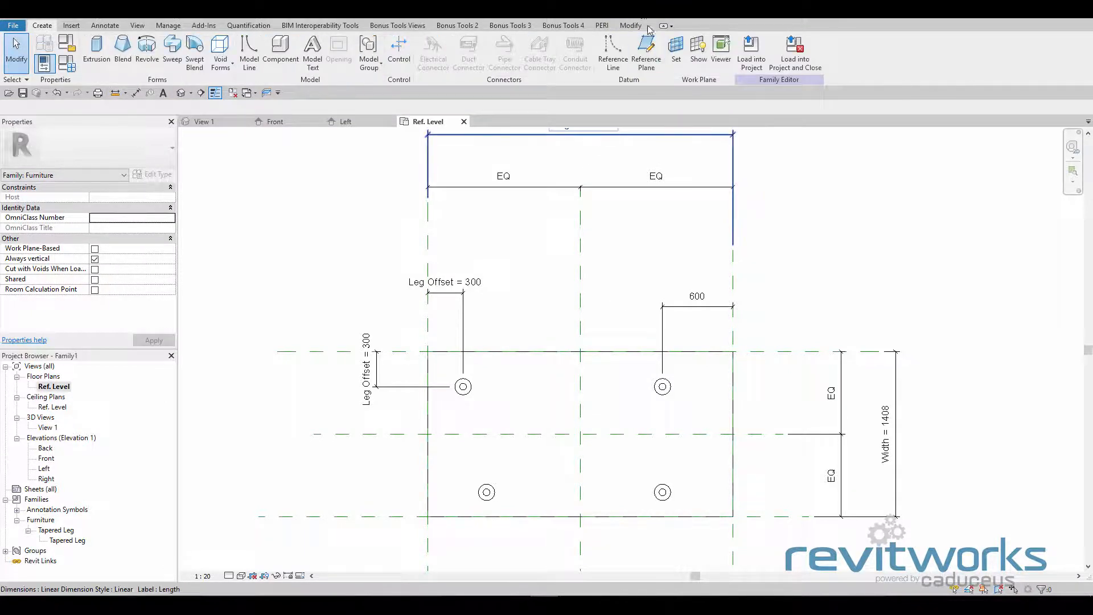
pyautogui.click(646, 51)
pyautogui.click(695, 250)
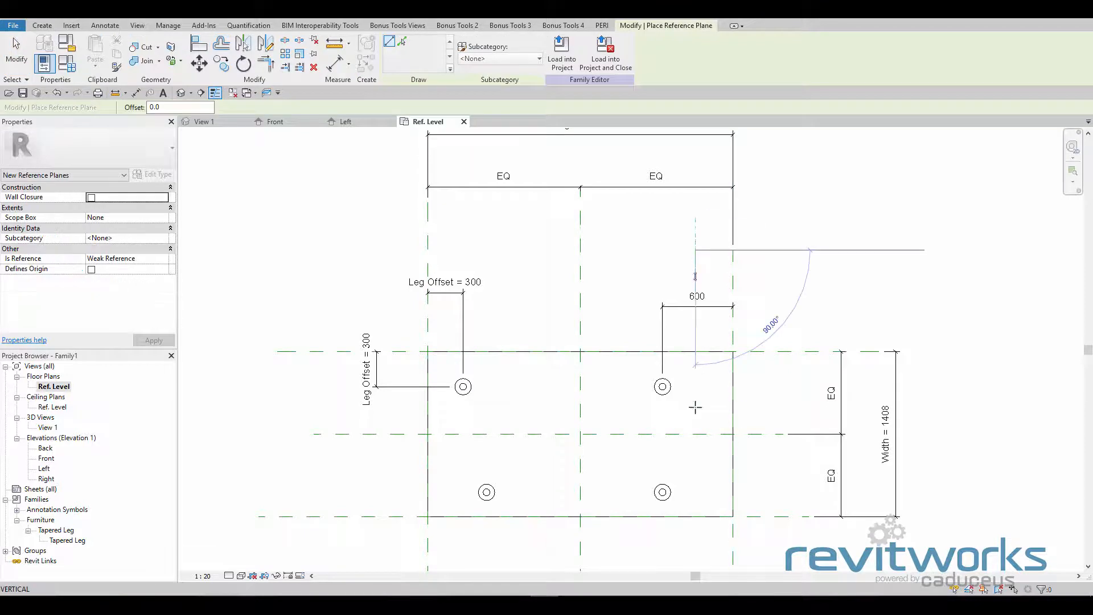
pyautogui.click(695, 539)
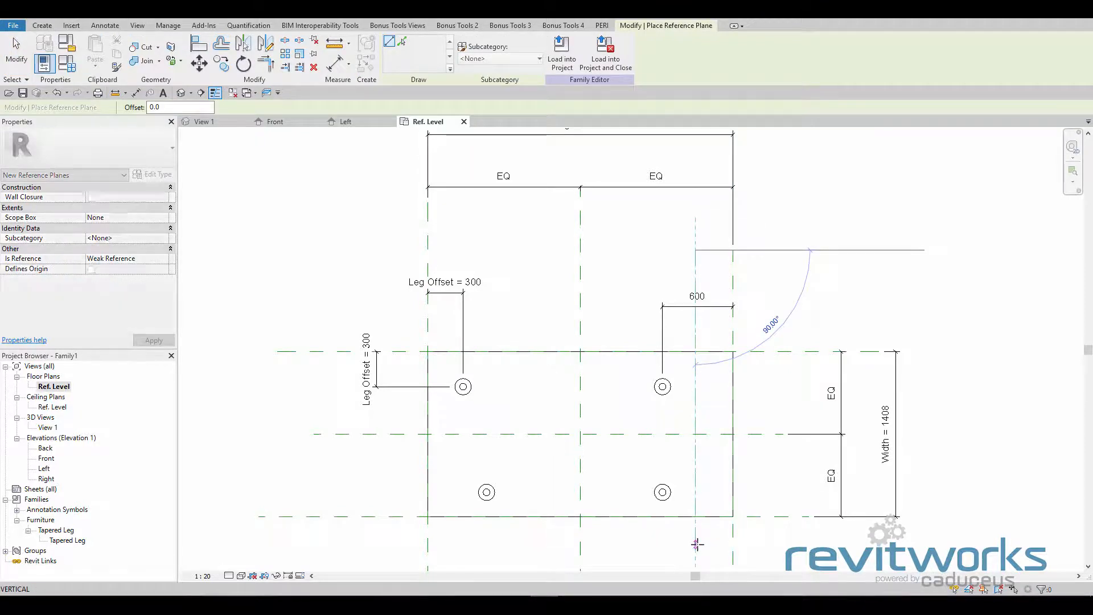
pyautogui.click(490, 296)
pyautogui.click(489, 548)
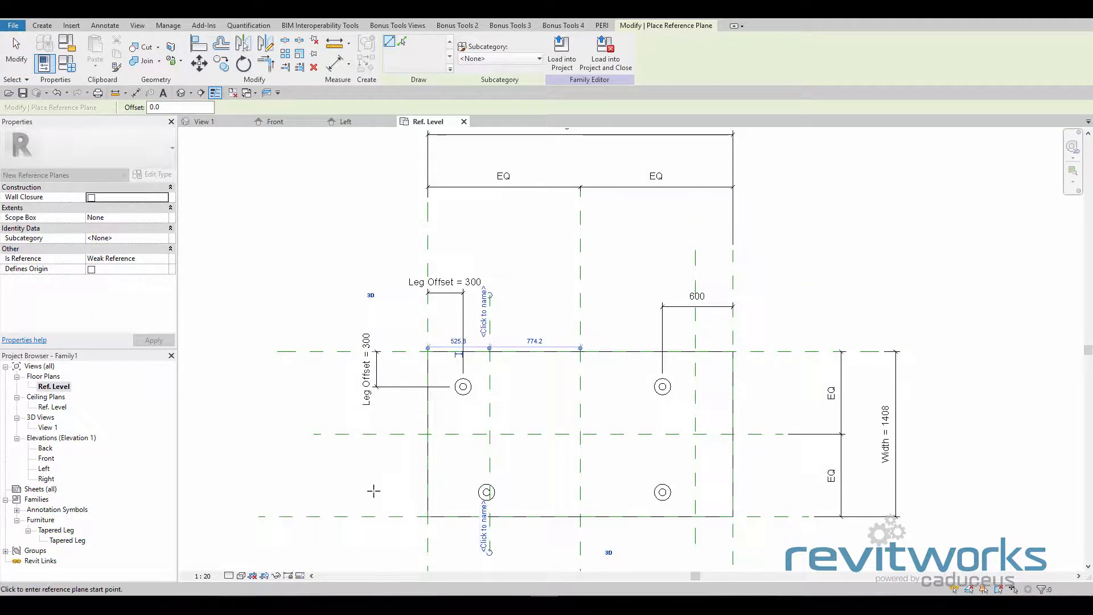
# Draw two horizontal reference planes for the legs, about 279 mm inside the table's lower edge and about 222 mm inside its upper edge
pyautogui.click(348, 484)
pyautogui.click(783, 484)
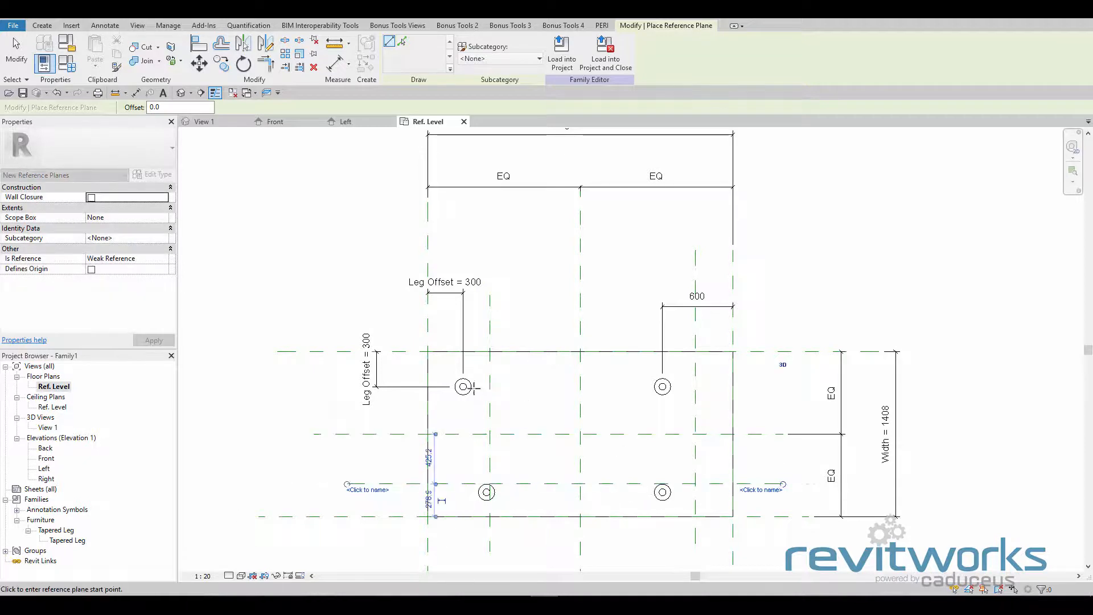
pyautogui.click(392, 377)
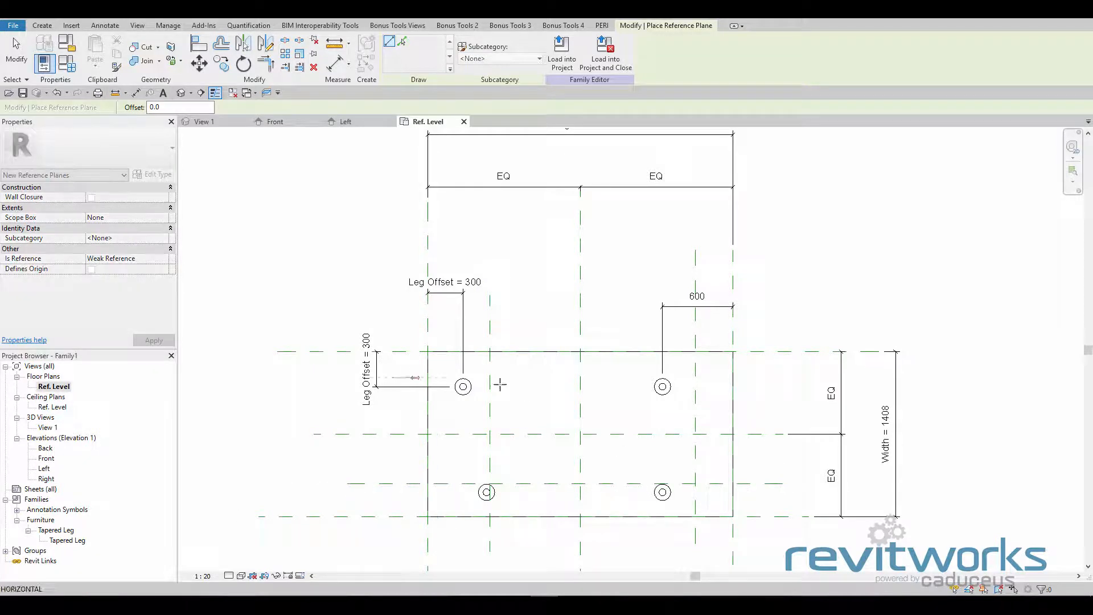
pyautogui.click(772, 378)
pyautogui.press('Escape')
pyautogui.press('Escape')
# Delete the upper-left leg's two Leg Offset dimensions and the upper-right leg's horizontal dimension
pyautogui.click(461, 310)
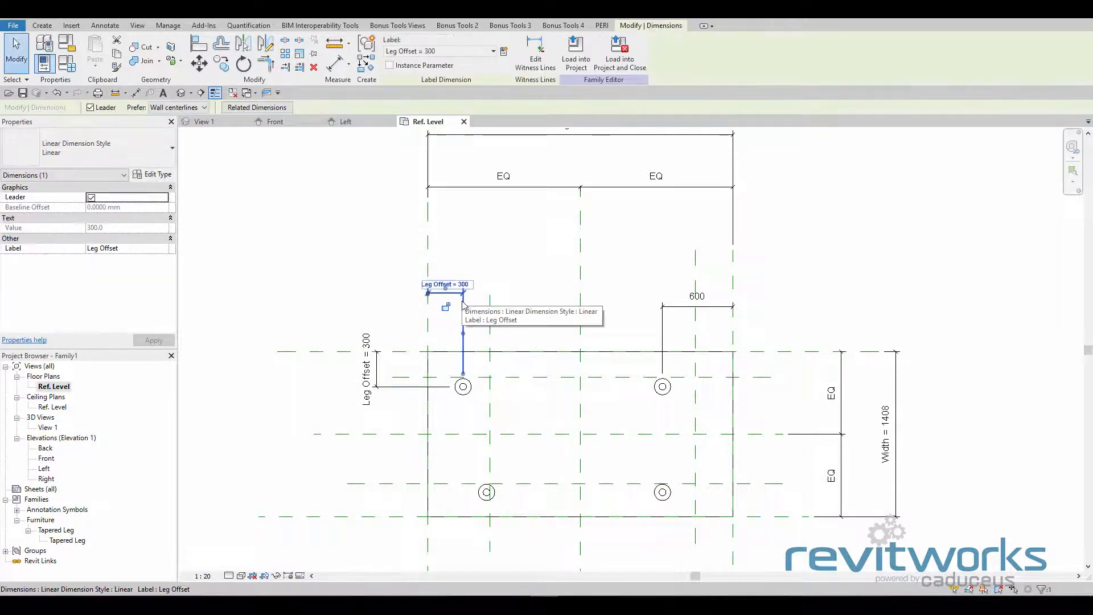
pyautogui.press('Delete')
pyautogui.click(413, 392)
pyautogui.press('Delete')
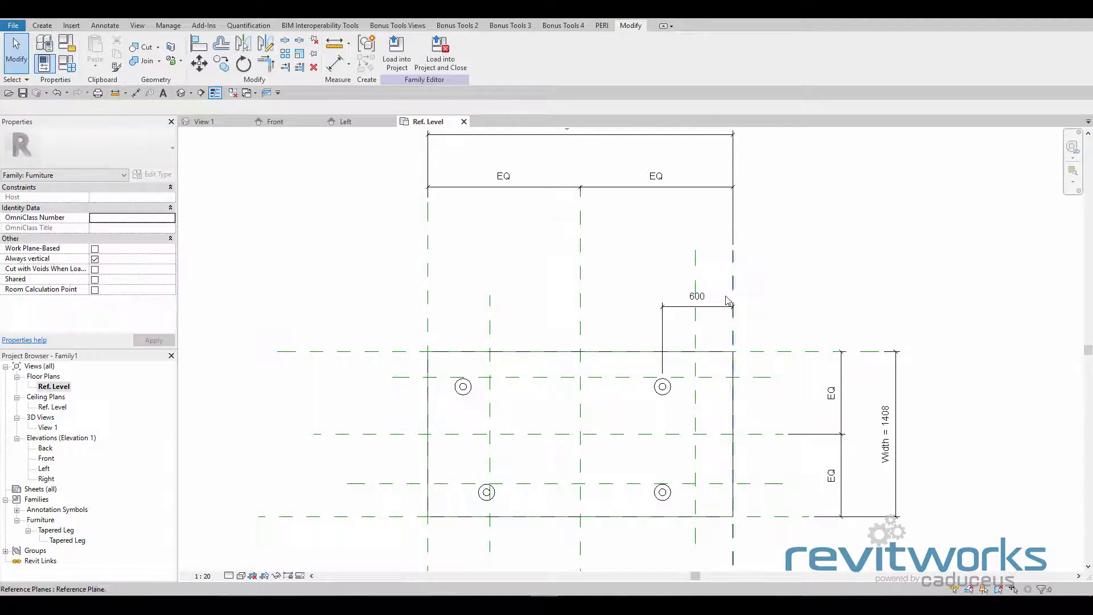
pyautogui.click(655, 356)
pyautogui.press('Delete')
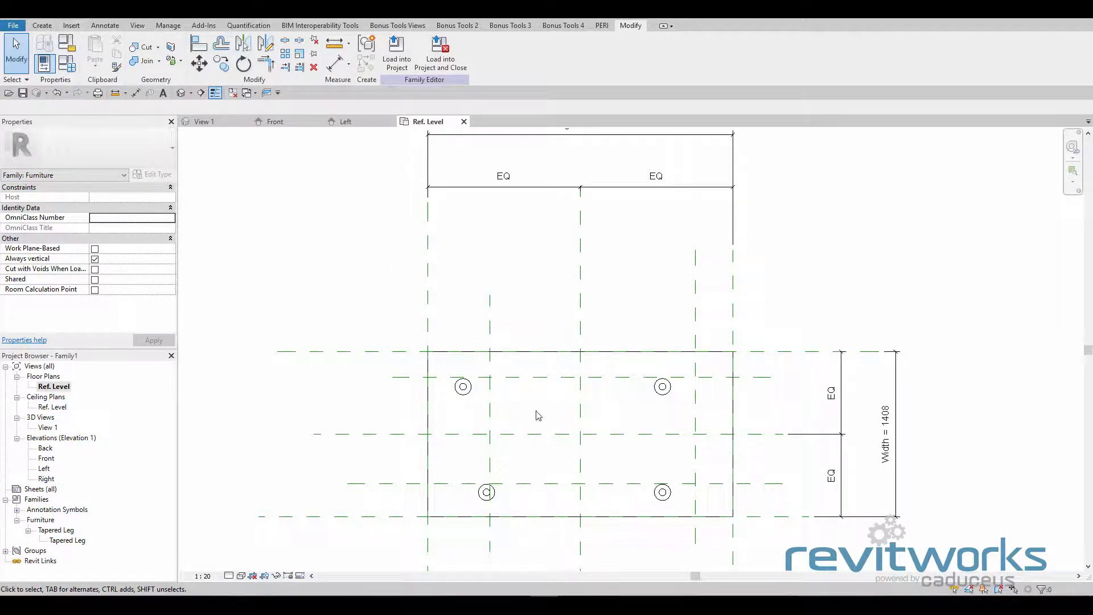
# Align and lock the upper-left leg's centre to the left vertical and upper horizontal leg reference planes
pyautogui.click(470, 393)
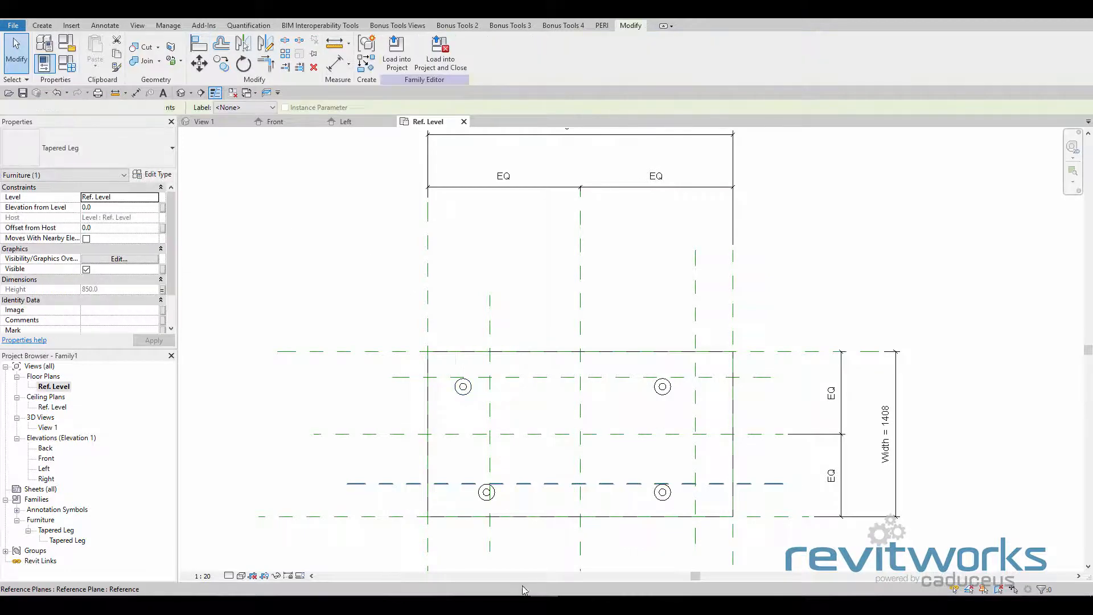
pyautogui.press('a')
pyautogui.press('l')
pyautogui.click(489, 398)
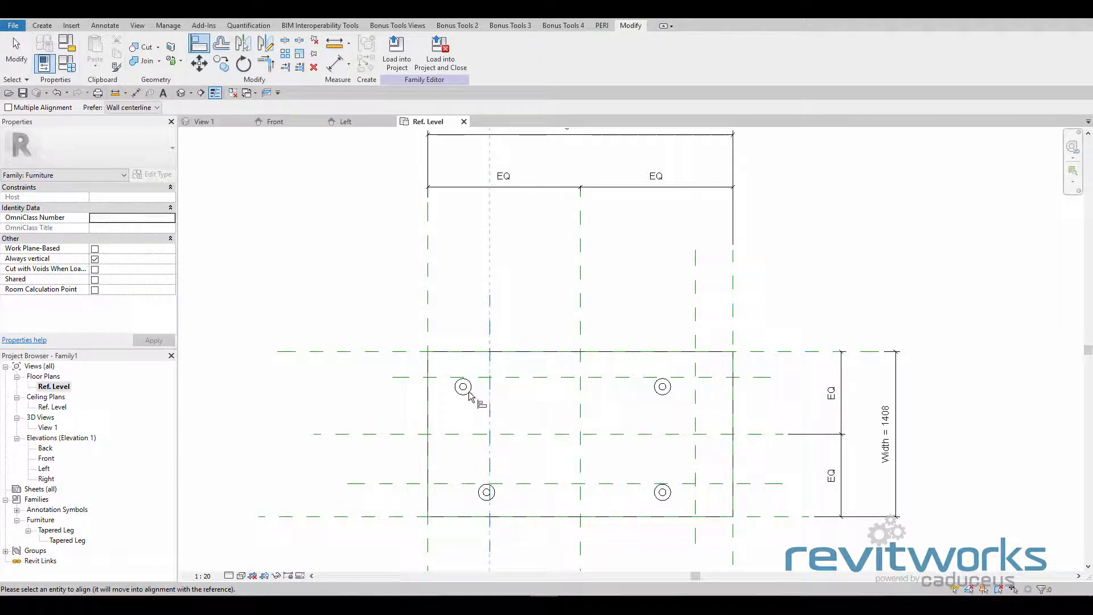
pyautogui.click(469, 394)
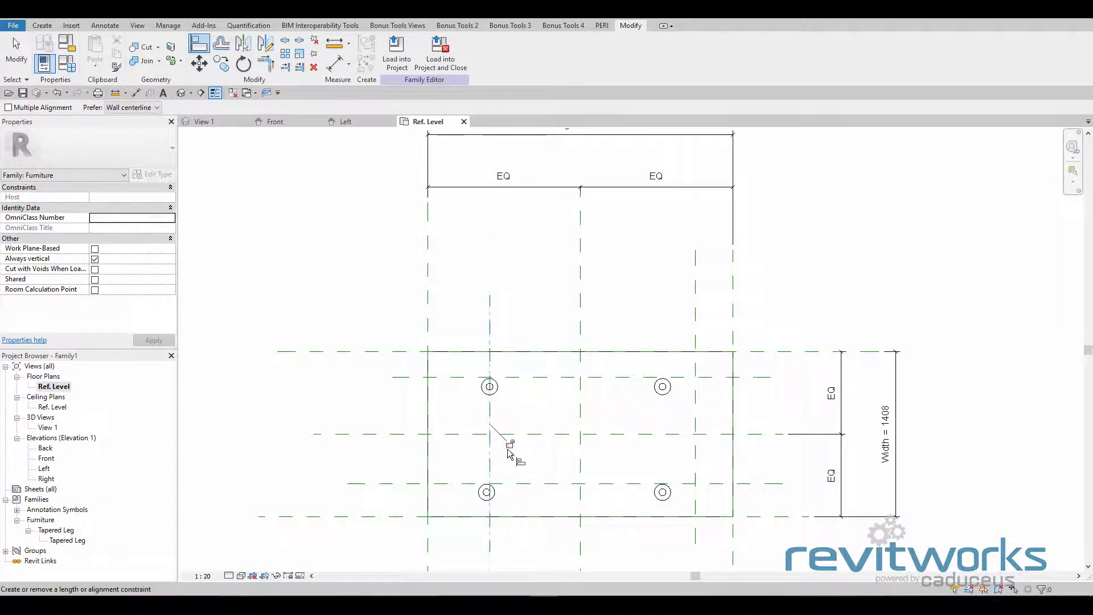
pyautogui.click(496, 378)
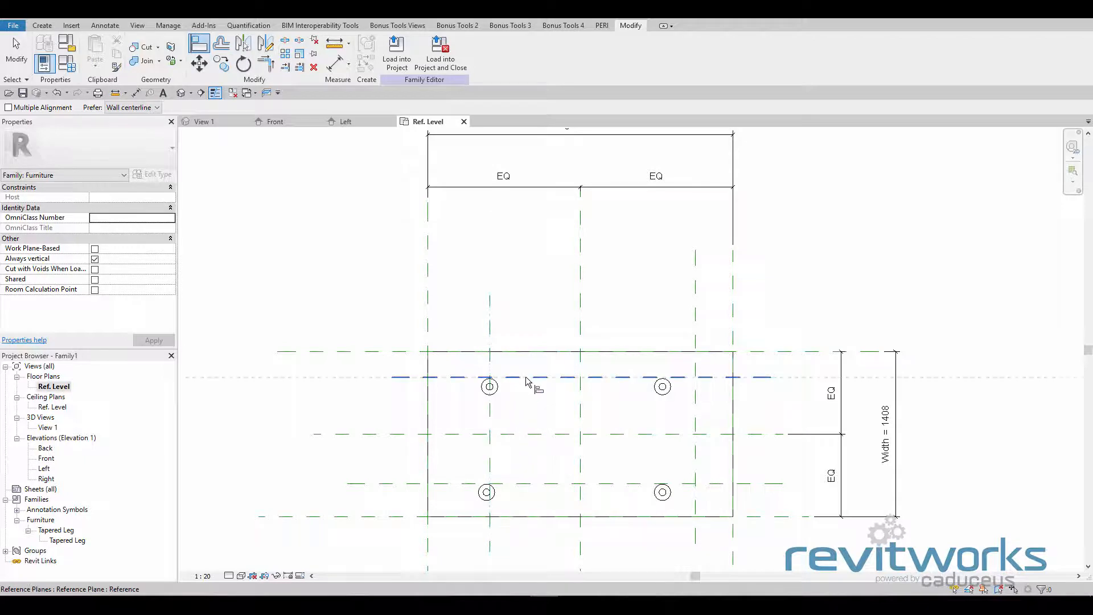
pyautogui.click(496, 388)
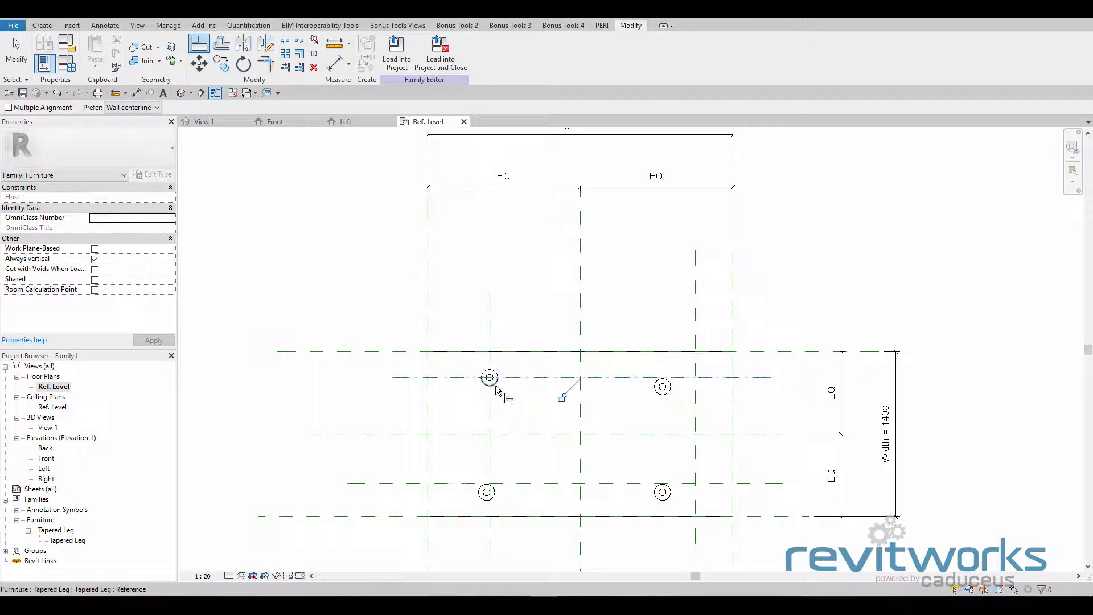
# Align and lock the upper-right leg's centre to the right vertical and upper horizontal leg reference planes
pyautogui.click(697, 399)
pyautogui.click(663, 387)
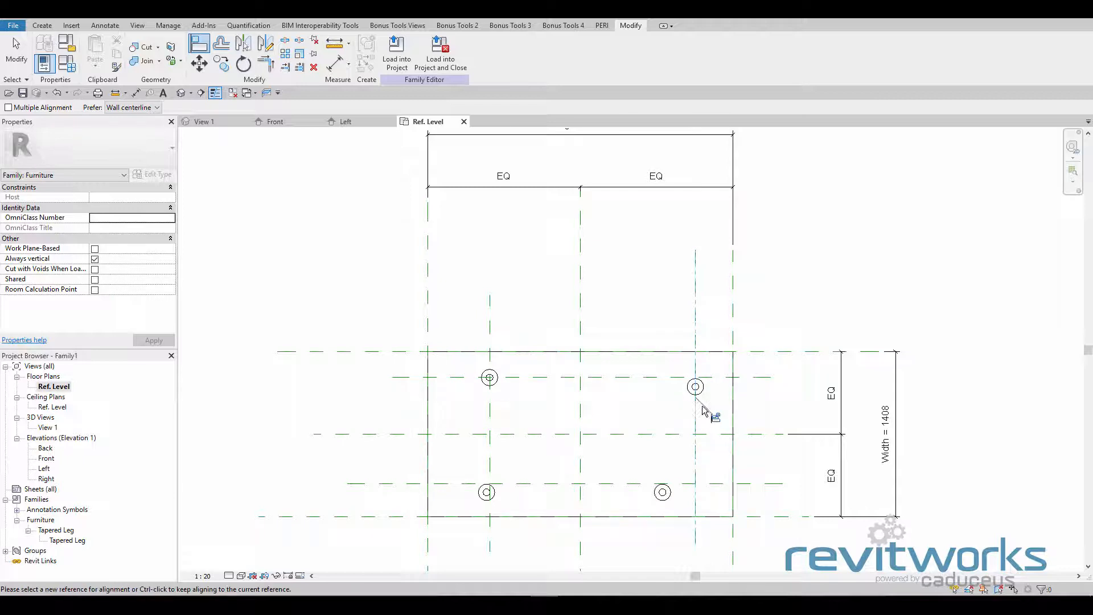
pyautogui.click(716, 377)
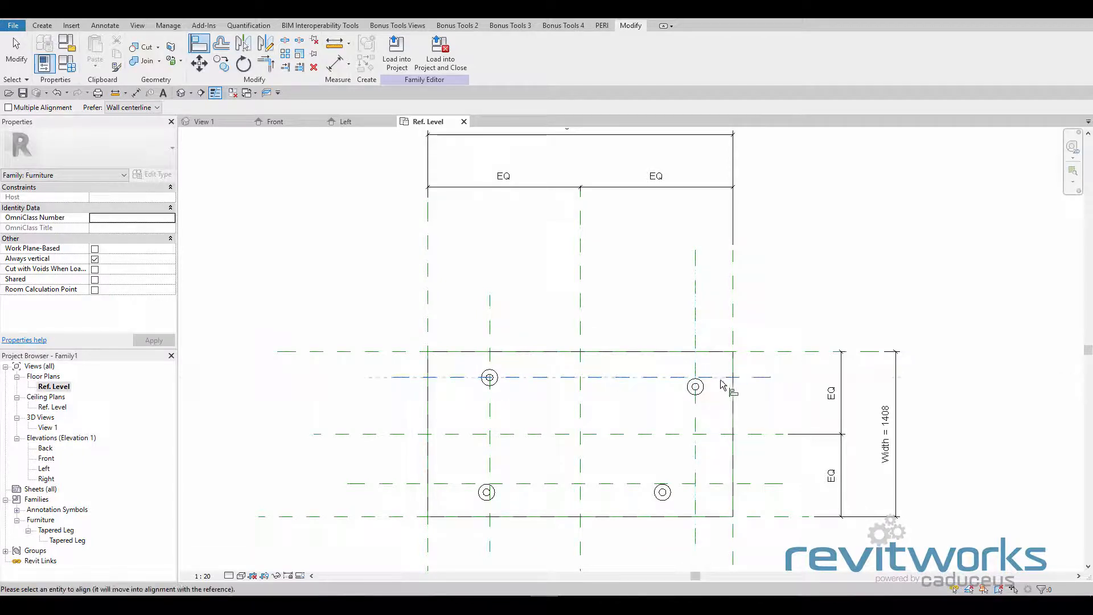
pyautogui.click(700, 387)
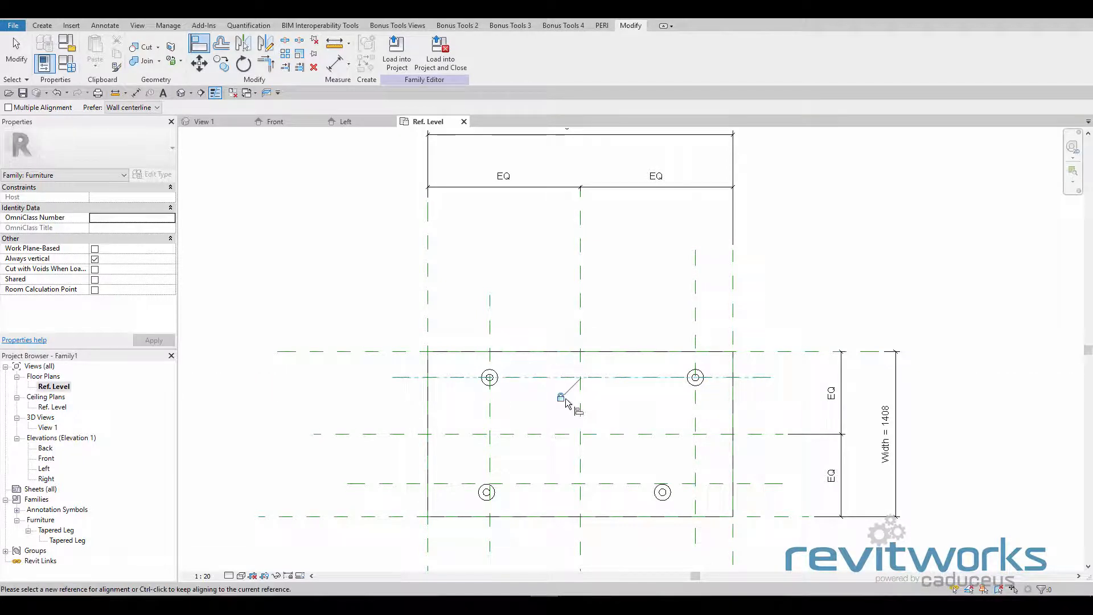
# Align and lock the lower-right leg's centre to the right vertical and lower horizontal leg reference planes
pyautogui.click(696, 502)
pyautogui.click(663, 492)
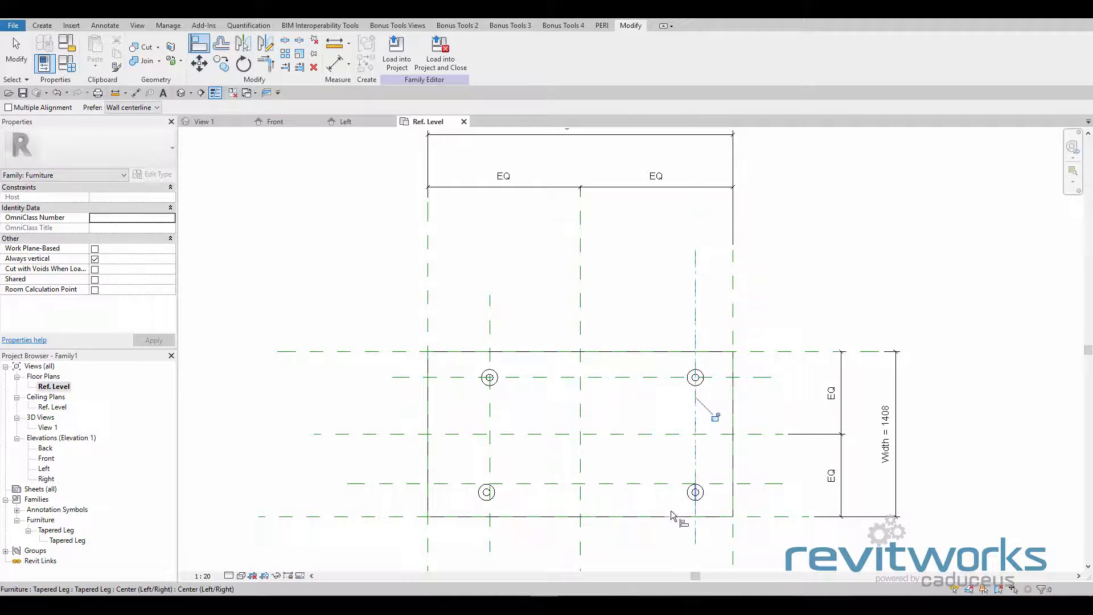
pyautogui.click(656, 484)
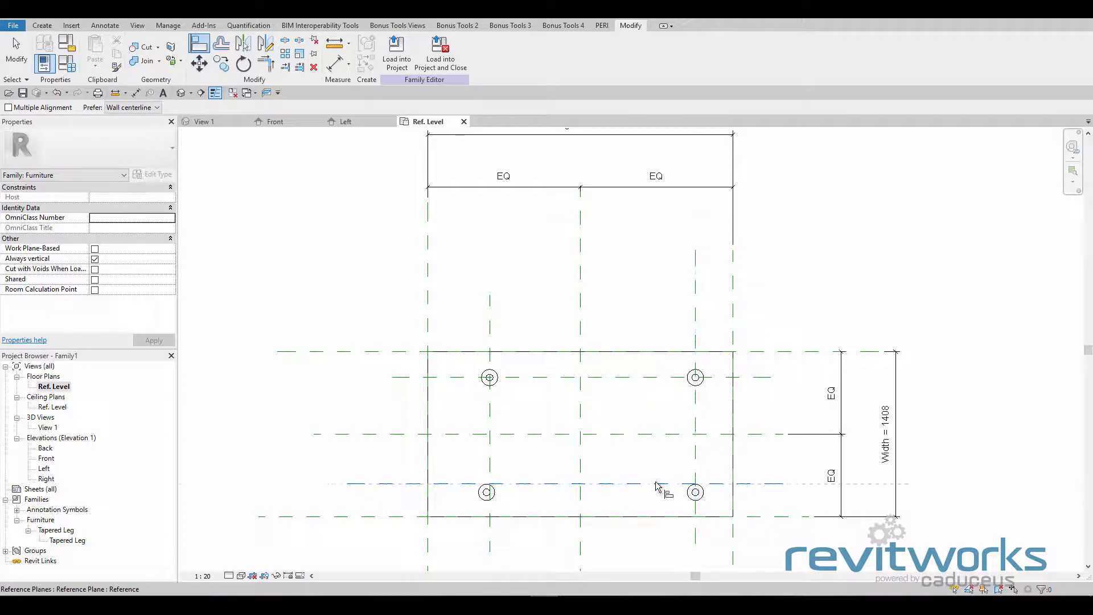
pyautogui.click(696, 499)
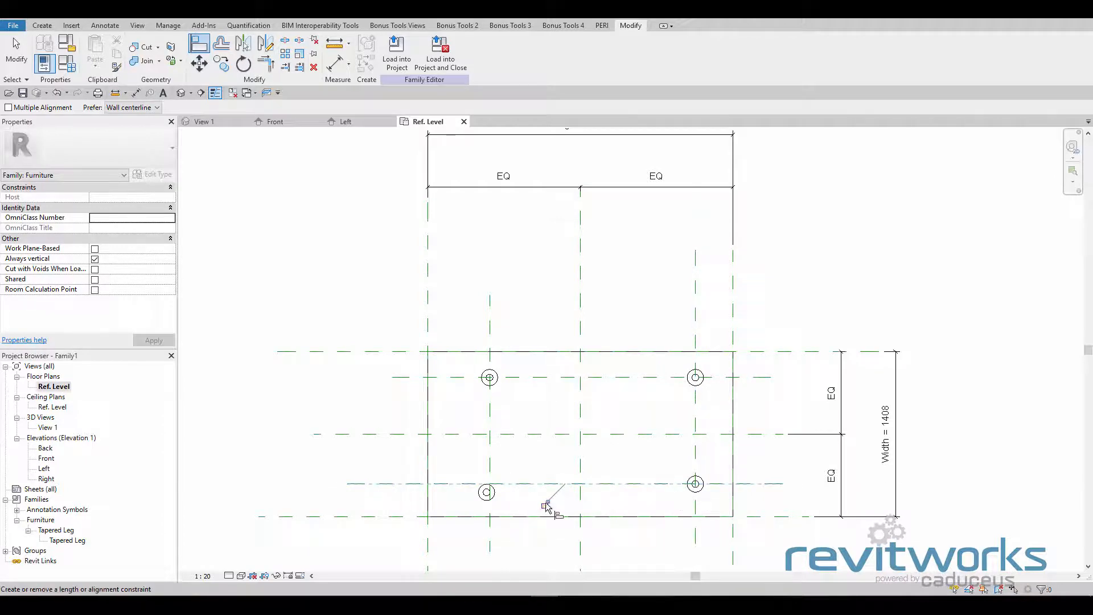
# Align and lock the lower-left leg's centre to the left vertical and lower horizontal leg reference planes
pyautogui.click(490, 467)
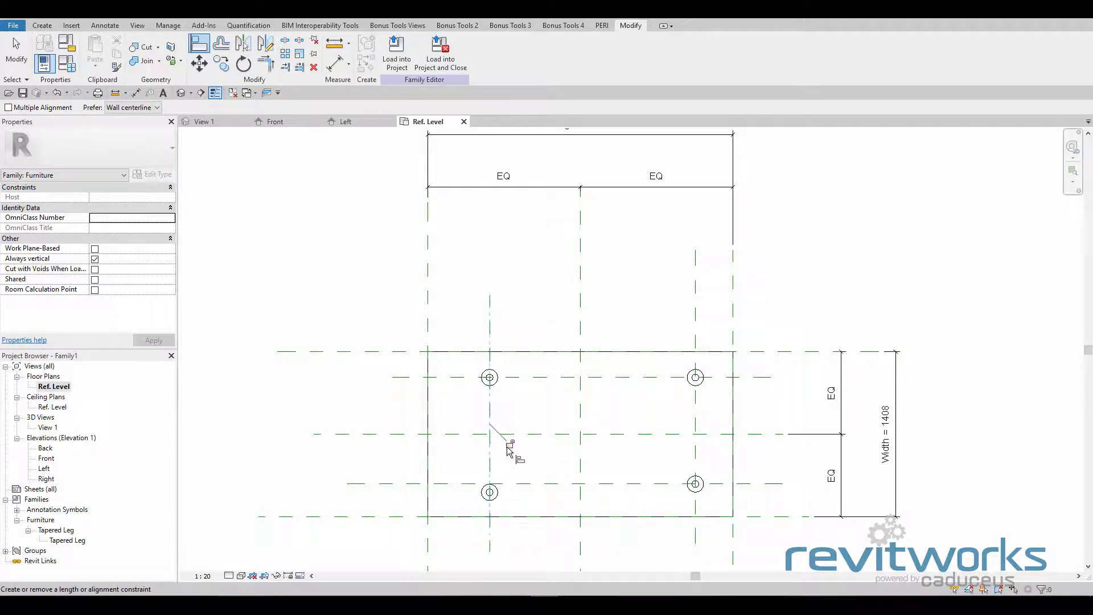
pyautogui.click(515, 483)
pyautogui.click(491, 492)
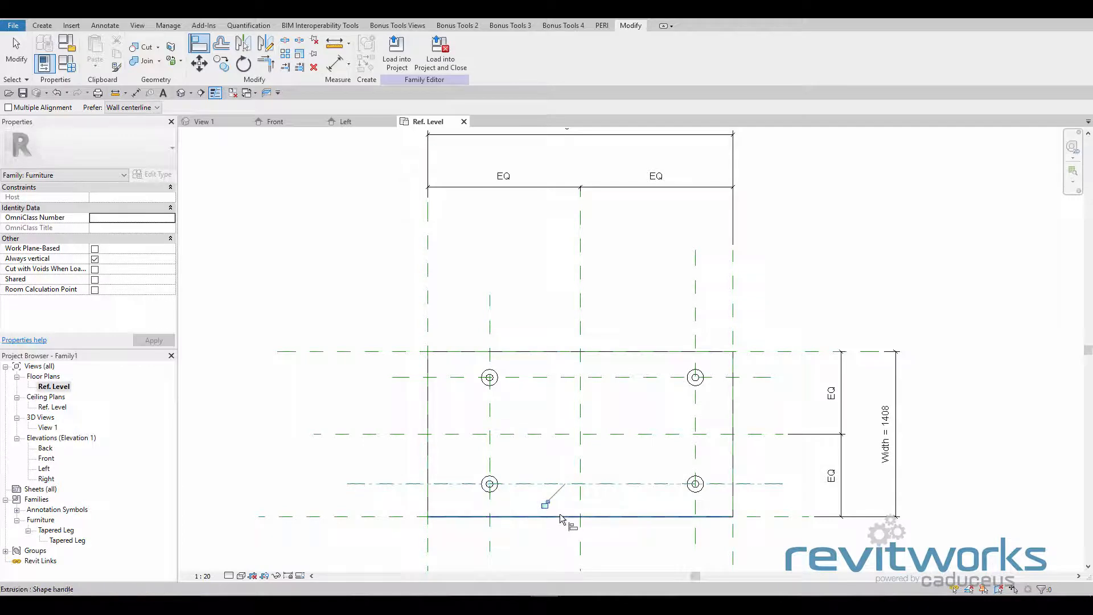
pyautogui.click(545, 504)
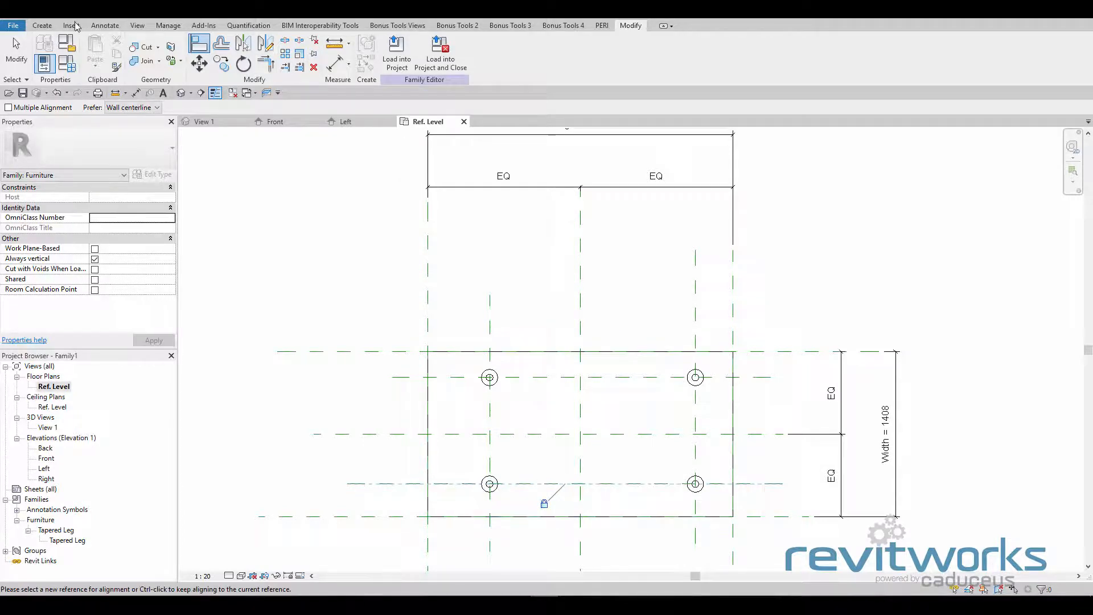
# Dimension the horizontal offsets between the table's left and right edge reference planes and the adjacent vertical leg reference planes
pyautogui.click(104, 25)
pyautogui.click(43, 45)
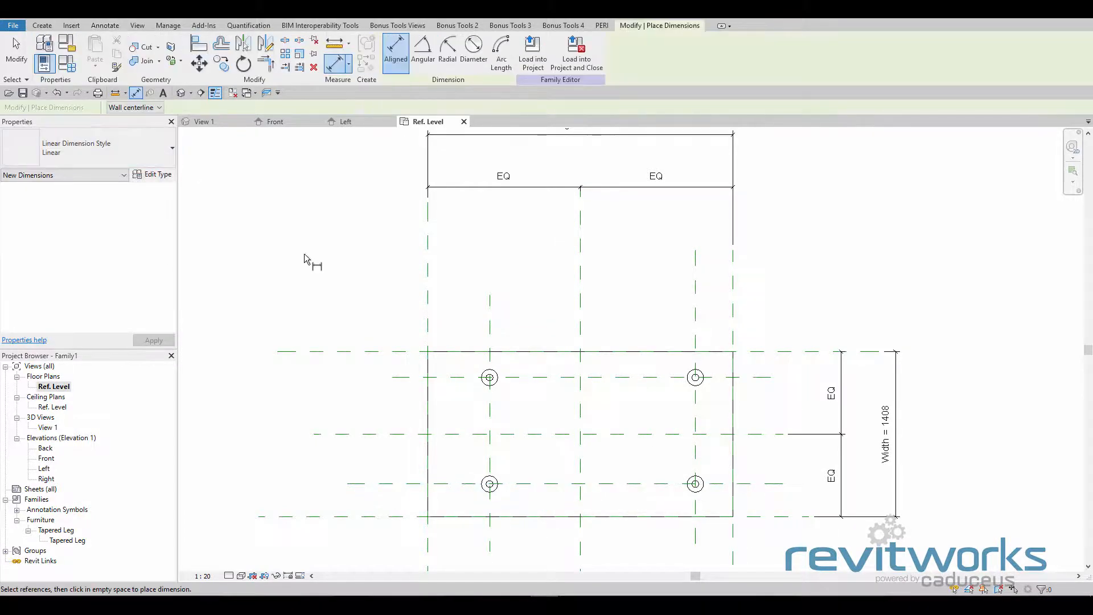
pyautogui.click(428, 311)
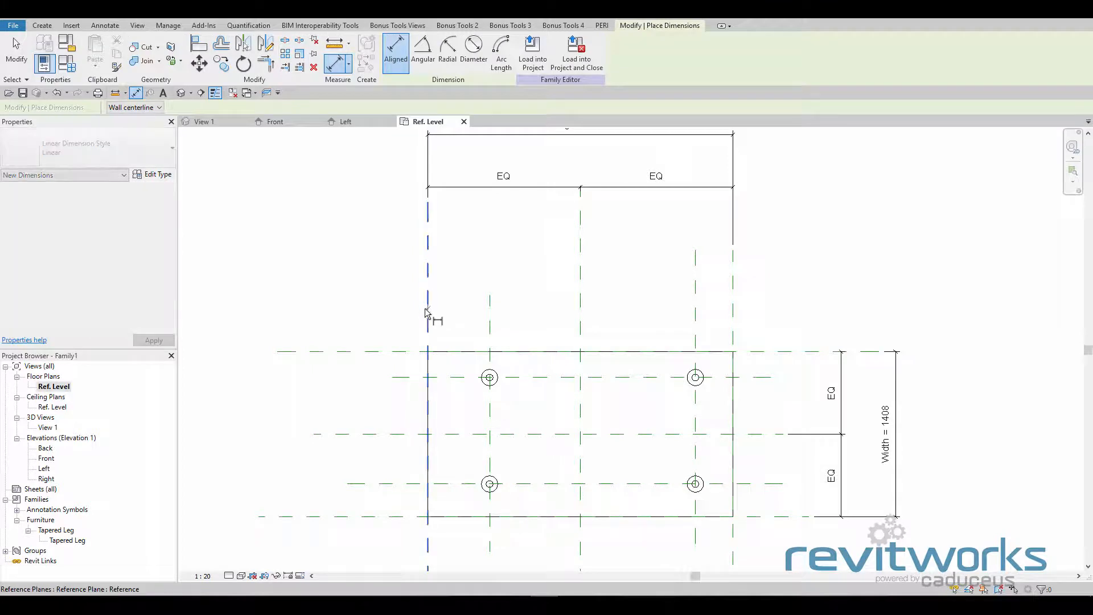
pyautogui.click(490, 313)
pyautogui.click(493, 323)
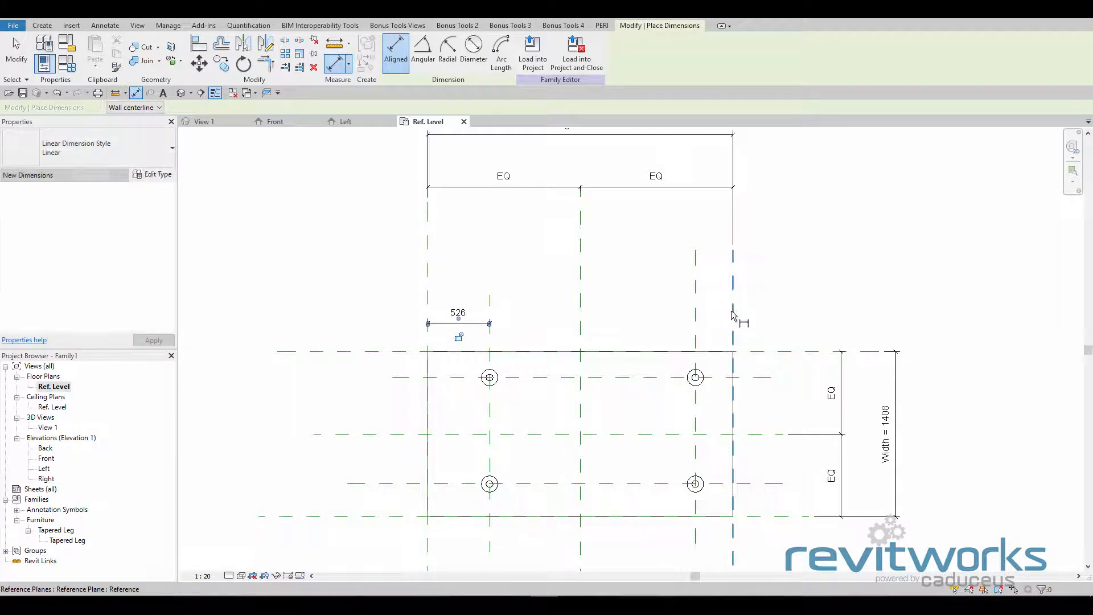
pyautogui.click(696, 317)
pyautogui.click(715, 302)
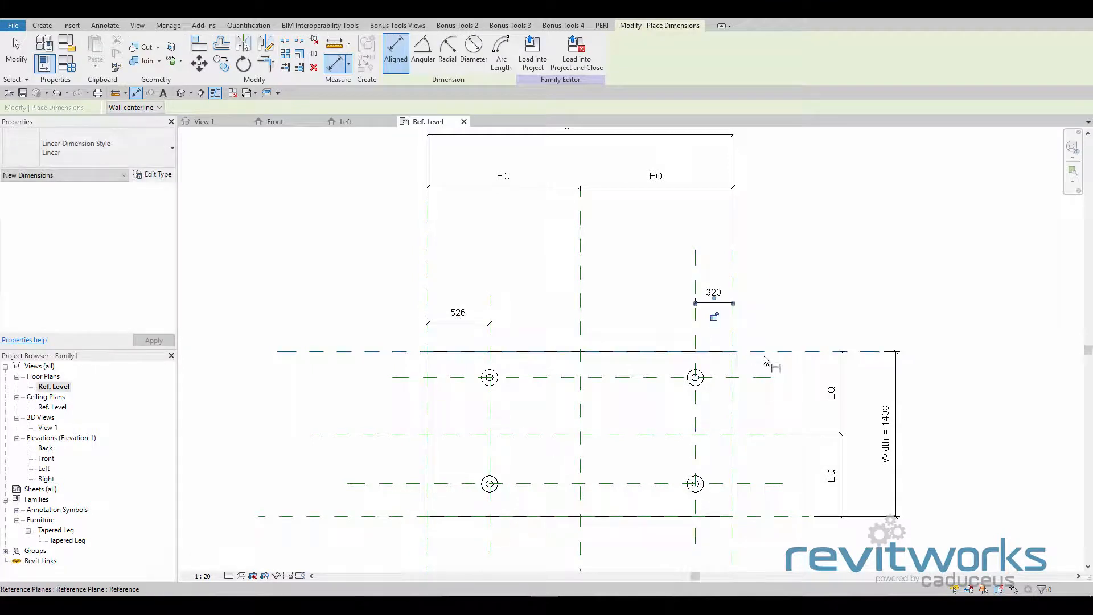
# Dimension the vertical offsets between the table's upper and lower edge reference planes and the adjacent horizontal leg reference planes
pyautogui.click(766, 351)
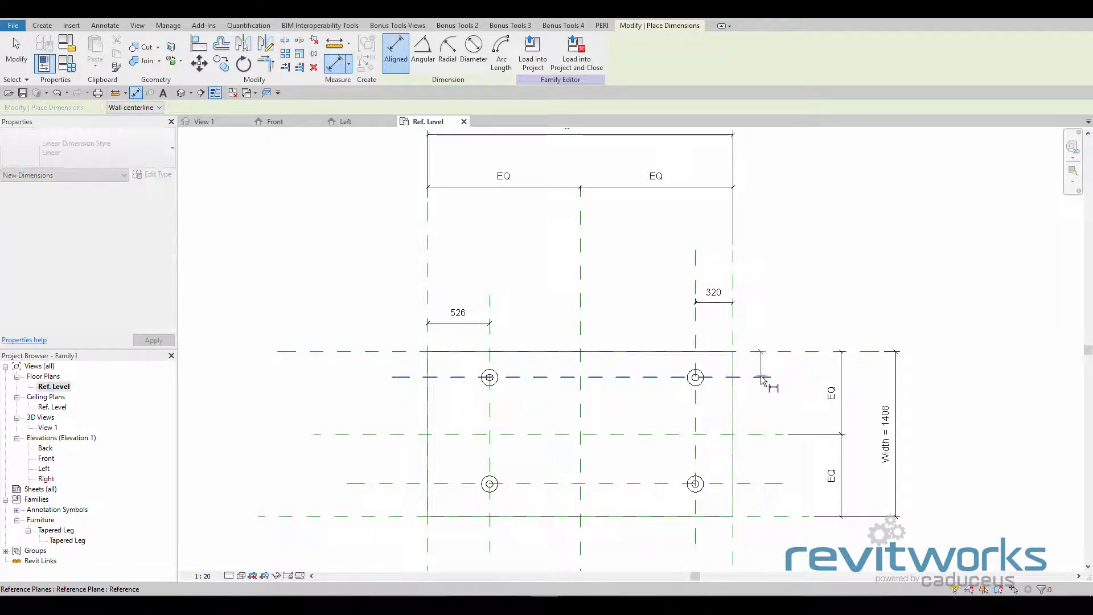
pyautogui.click(797, 377)
pyautogui.click(799, 365)
pyautogui.click(772, 484)
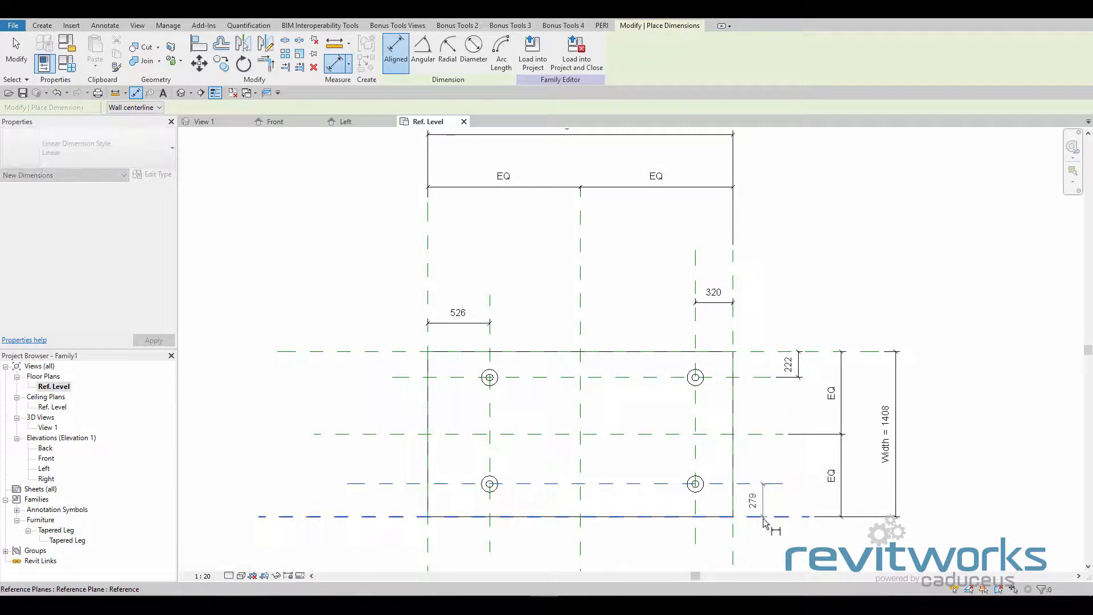
pyautogui.click(799, 504)
pyautogui.press('Escape')
pyautogui.press('Escape')
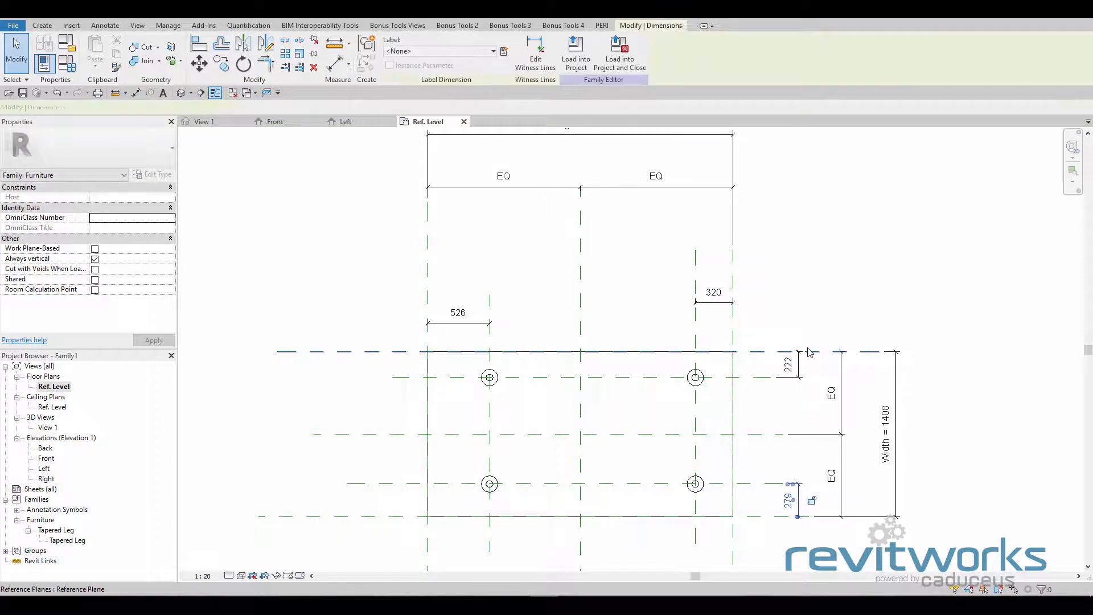
# Label all four leg-to-edge offset dimensions with the Leg Offset parameter
pyautogui.keyDown('ctrl'); pyautogui.click(713, 292); pyautogui.keyUp('ctrl')
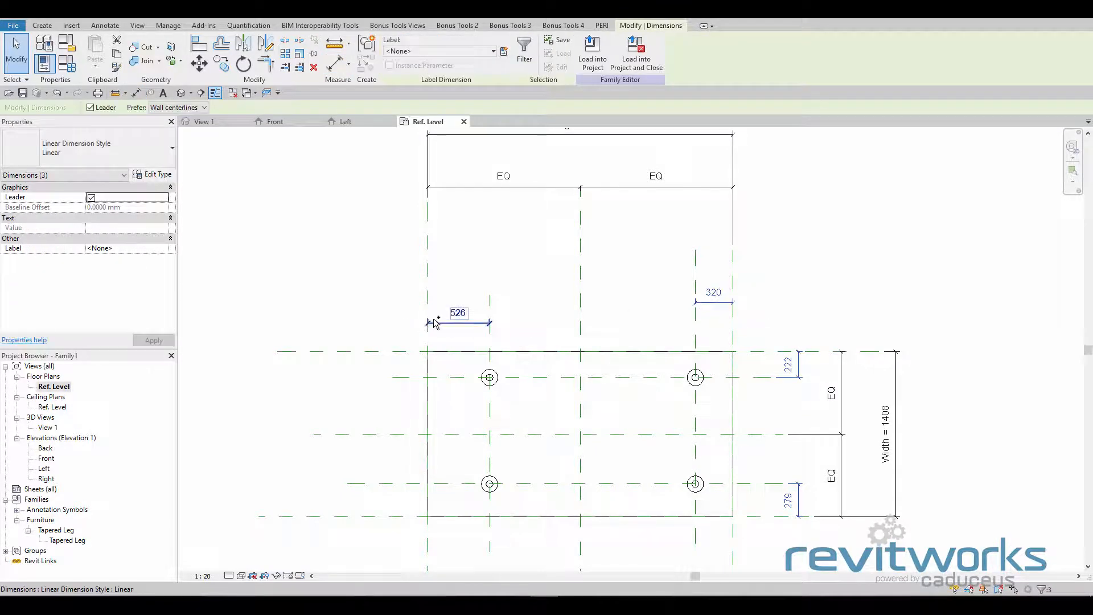
pyautogui.keyDown('ctrl'); pyautogui.click(458, 312); pyautogui.keyUp('ctrl')
pyautogui.keyDown('ctrl'); pyautogui.click(434, 249); pyautogui.keyUp('ctrl')
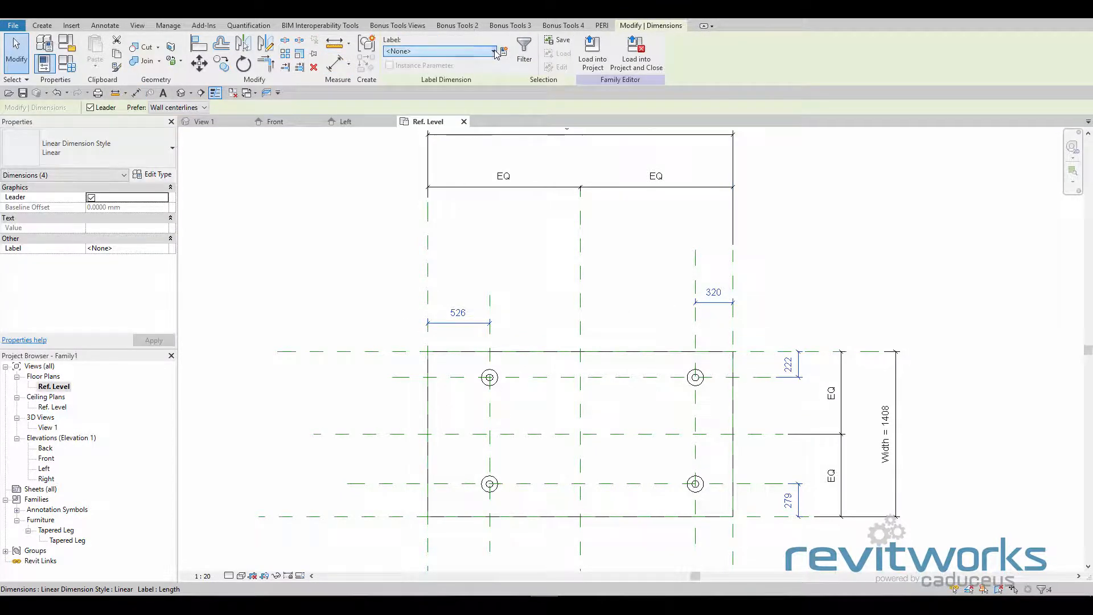
pyautogui.click(493, 52)
pyautogui.click(420, 131)
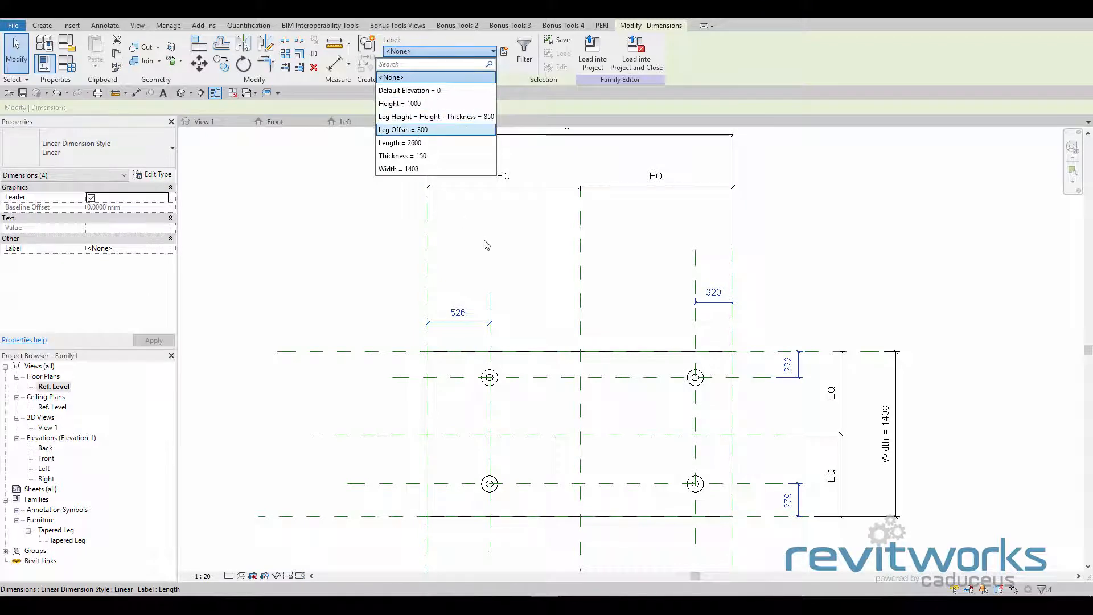
pyautogui.click(572, 302)
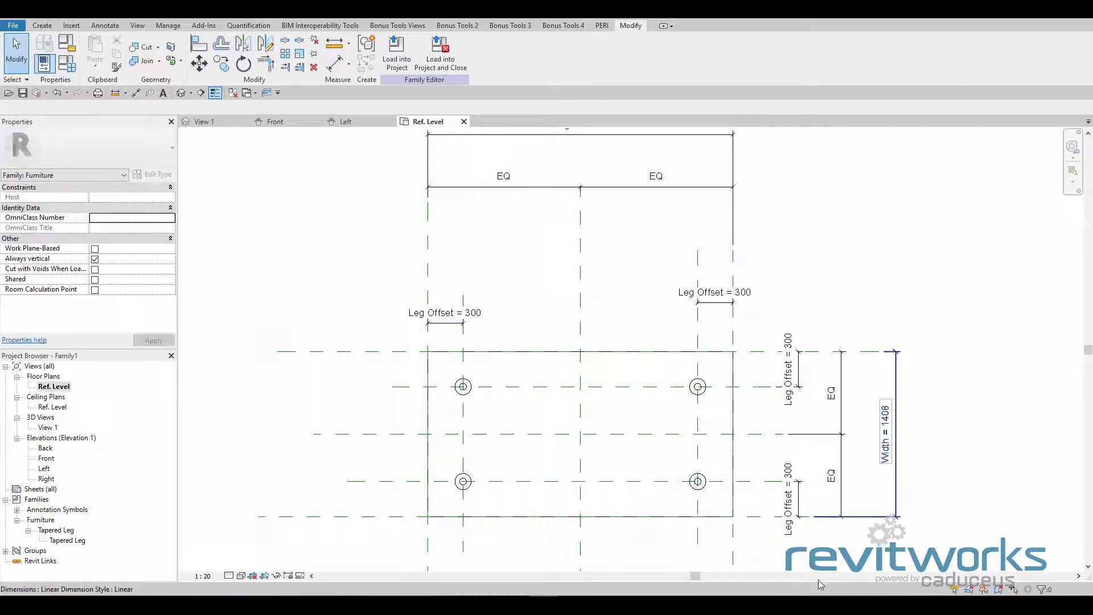
# Select the four nested legs and check which family parameter their Height is associated with
pyautogui.scroll(-2, 507, 470)
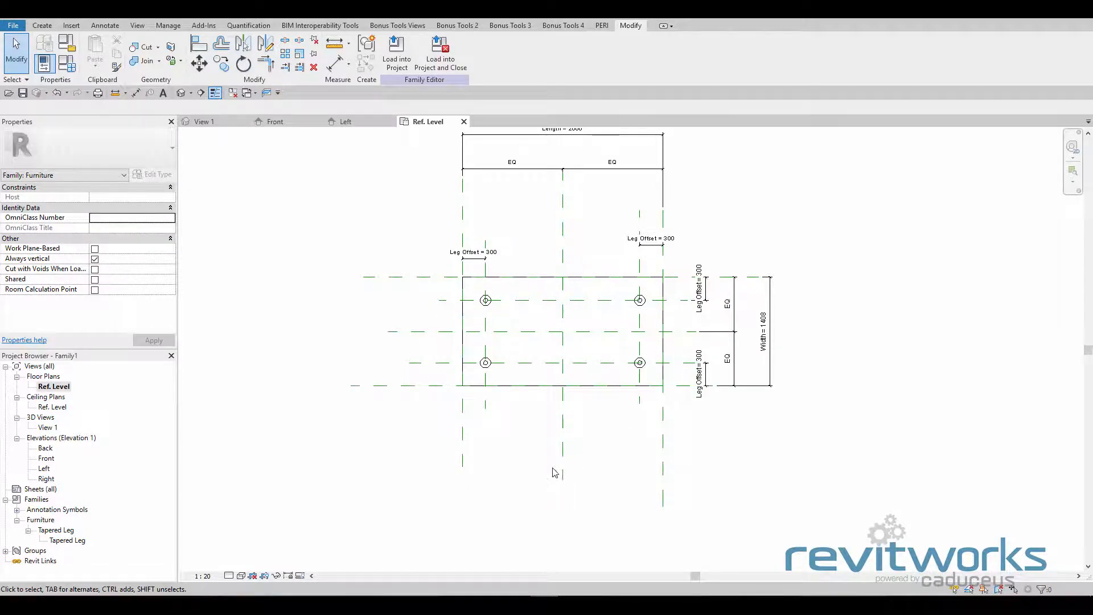
pyautogui.moveTo(475, 377); pyautogui.dragTo(658, 288)
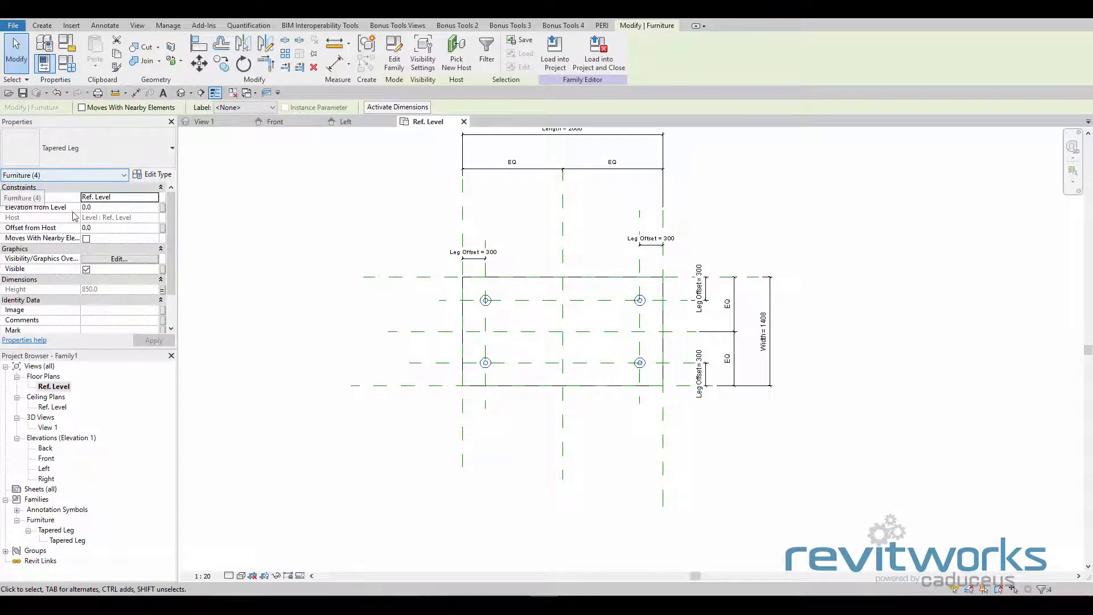
pyautogui.click(163, 293)
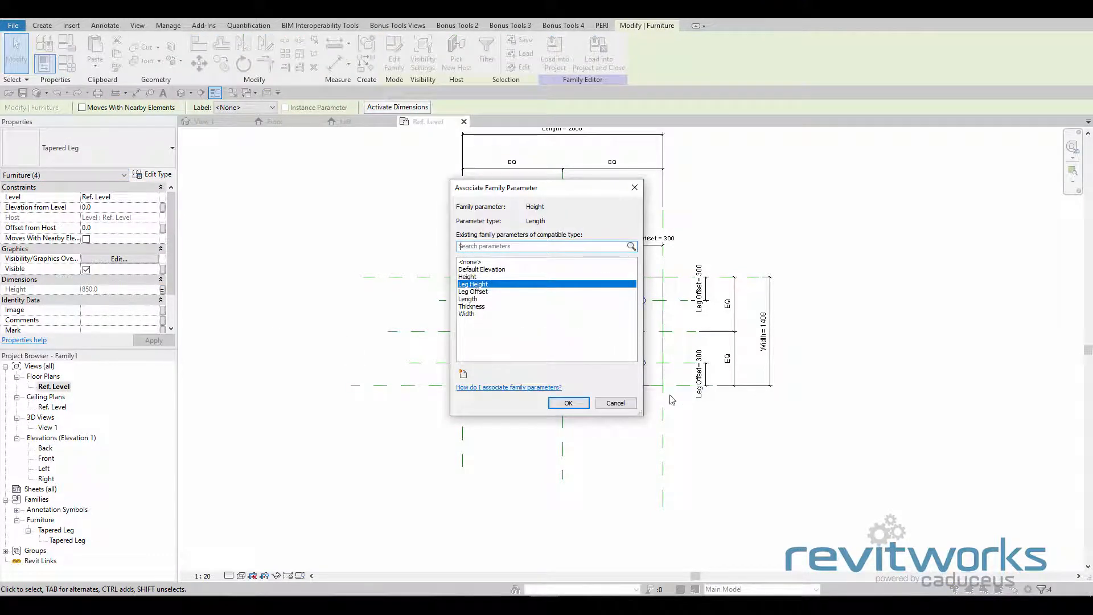
pyautogui.click(616, 403)
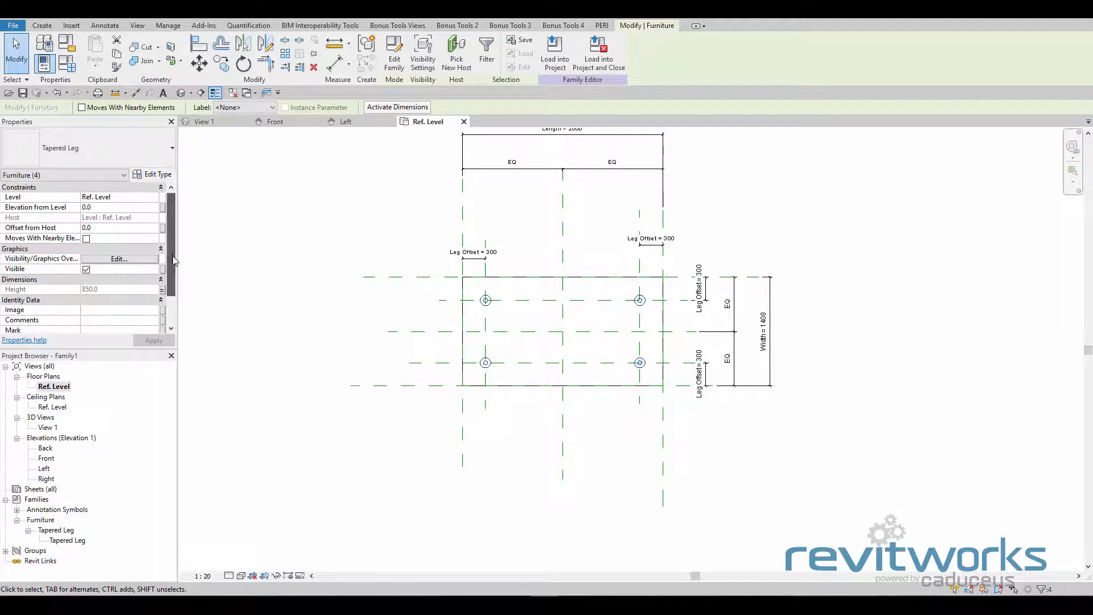
pyautogui.moveTo(175, 260); pyautogui.dragTo(205, 229)
pyautogui.click(306, 255)
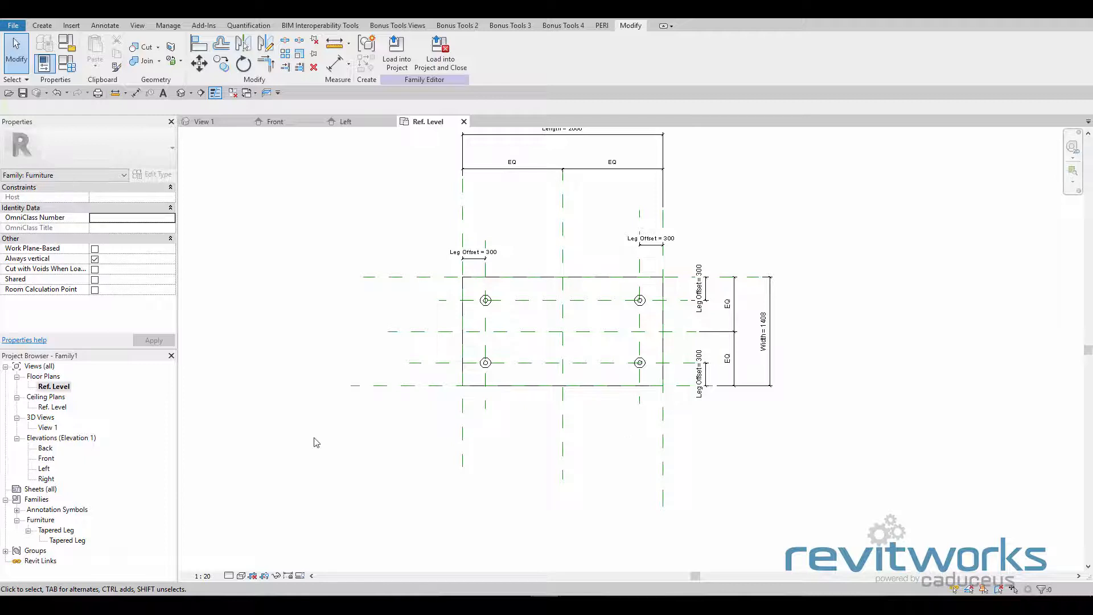
# In the 3D view, use Family Types to set the table's Height to 760 and its Thickness to 40
pyautogui.doubleClick(50, 427)
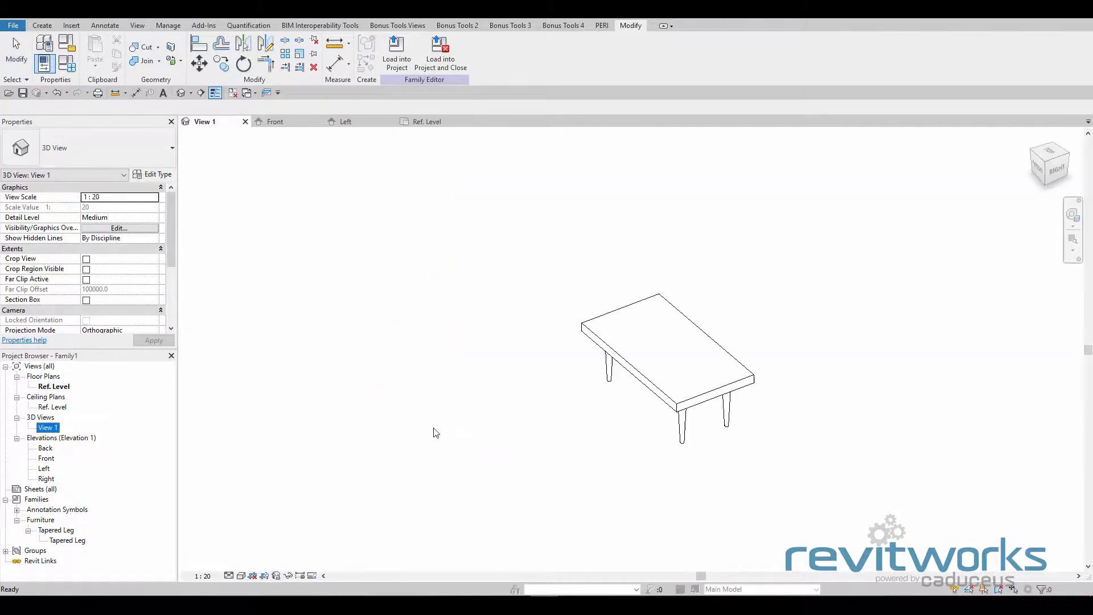
pyautogui.keyDown('shift'); pyautogui.moveTo(594, 446); pyautogui.dragTo(623, 296, button='middle'); pyautogui.keyUp('shift')
pyautogui.scroll(4, 617, 405)
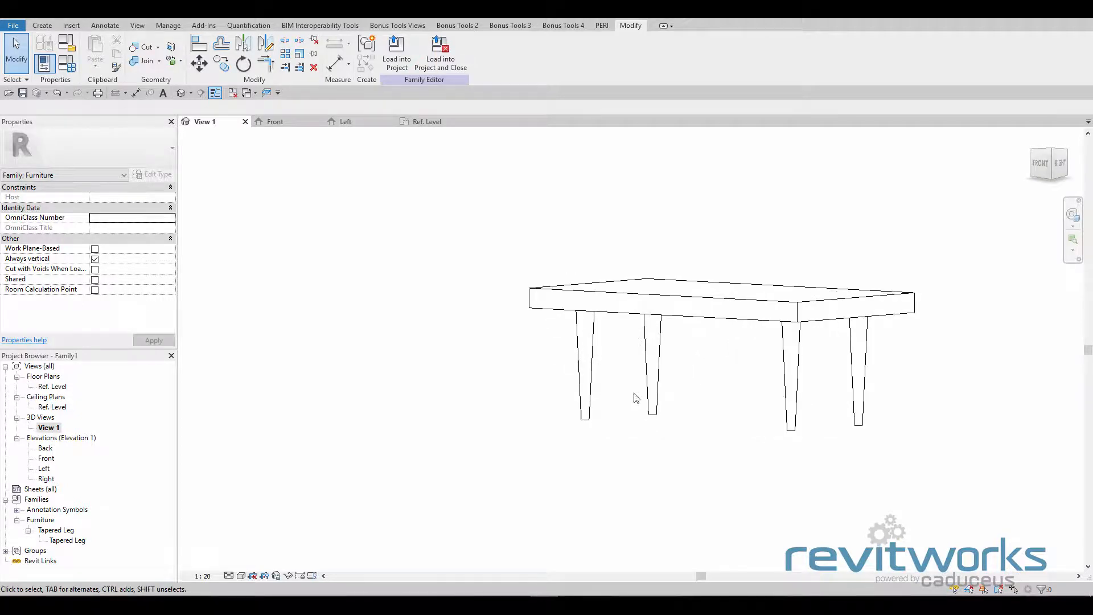
pyautogui.click(65, 67)
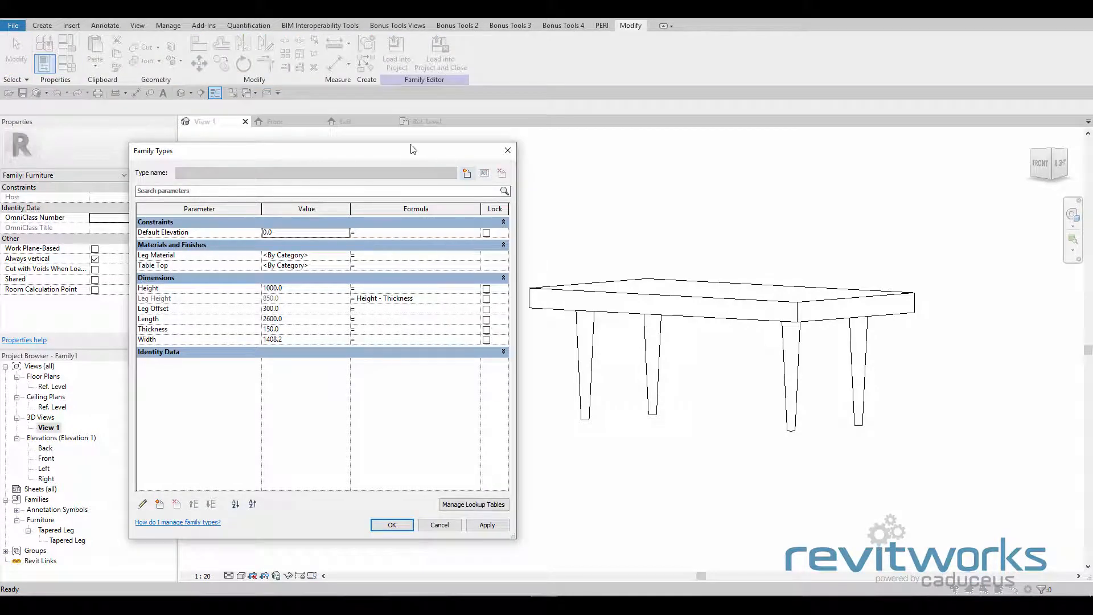
pyautogui.moveTo(414, 150); pyautogui.dragTo(365, 145)
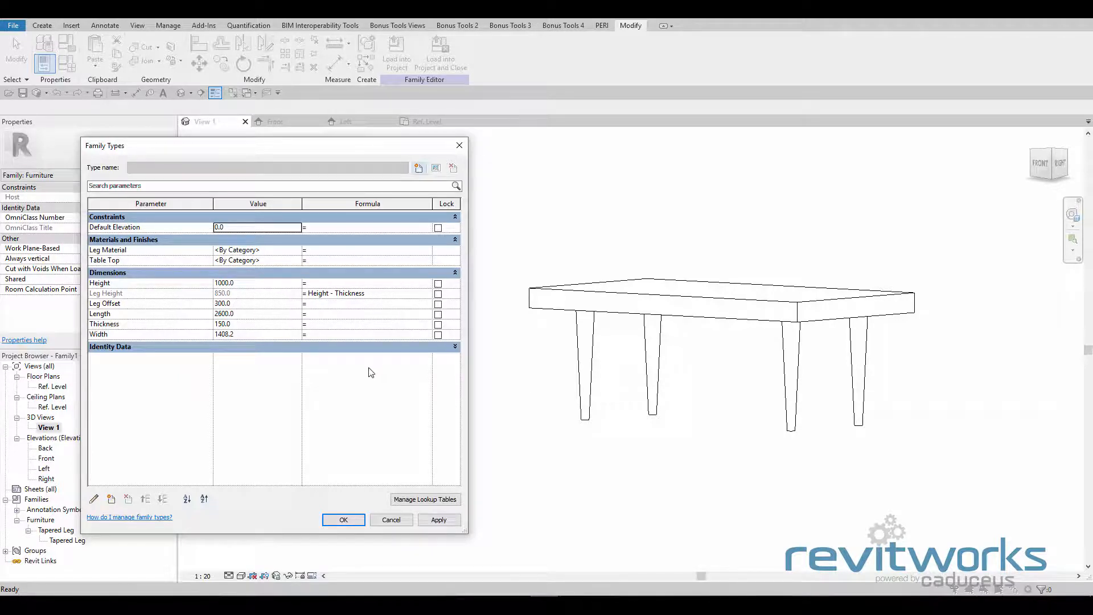
pyautogui.click(265, 283)
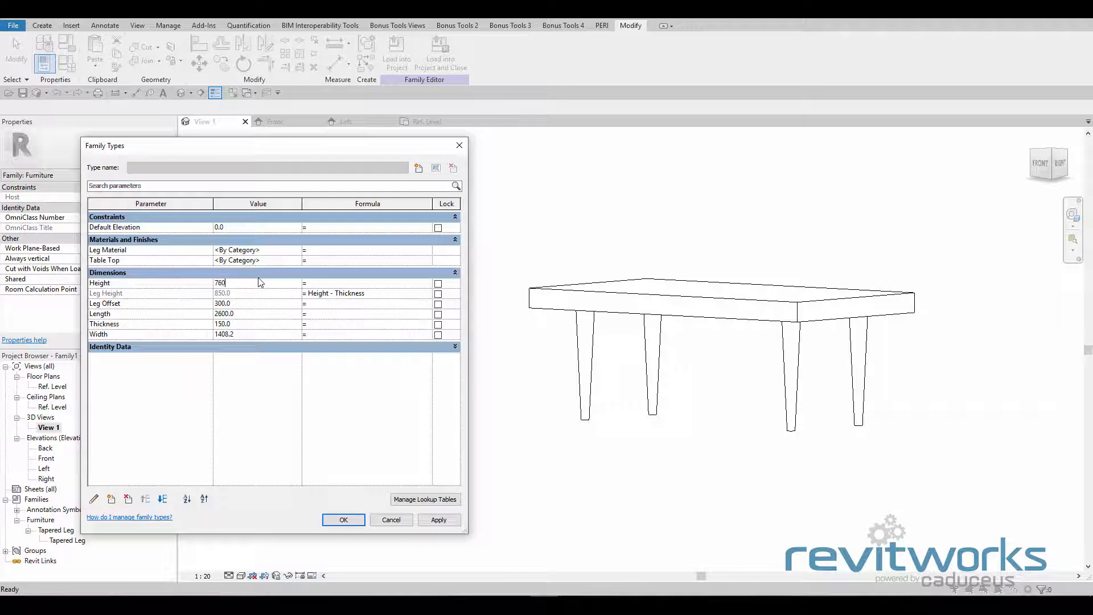
pyautogui.click(457, 523)
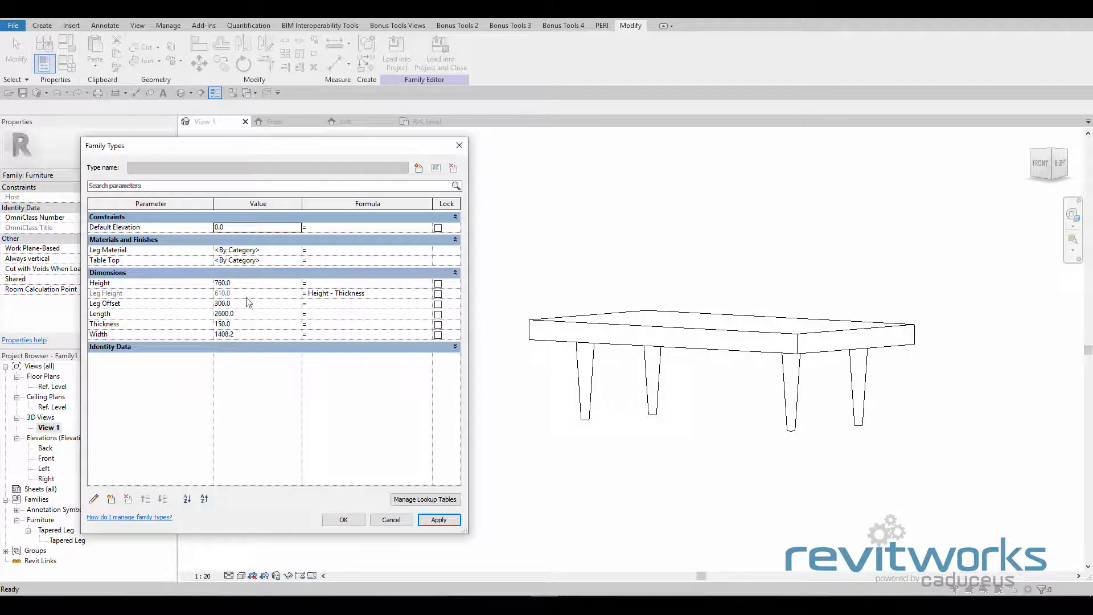
pyautogui.click(245, 322)
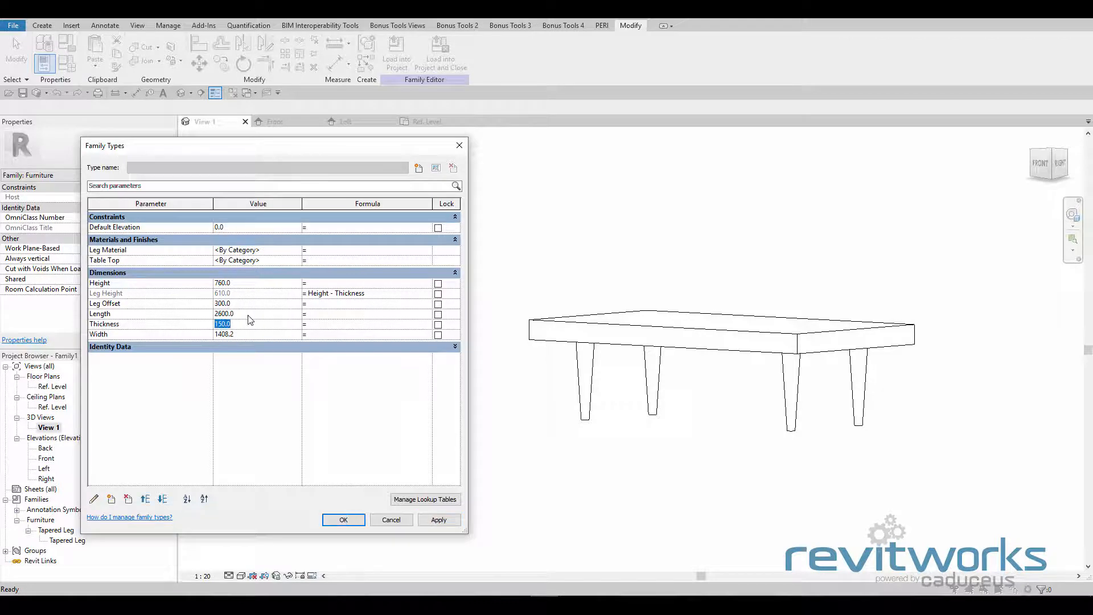
pyautogui.click(442, 523)
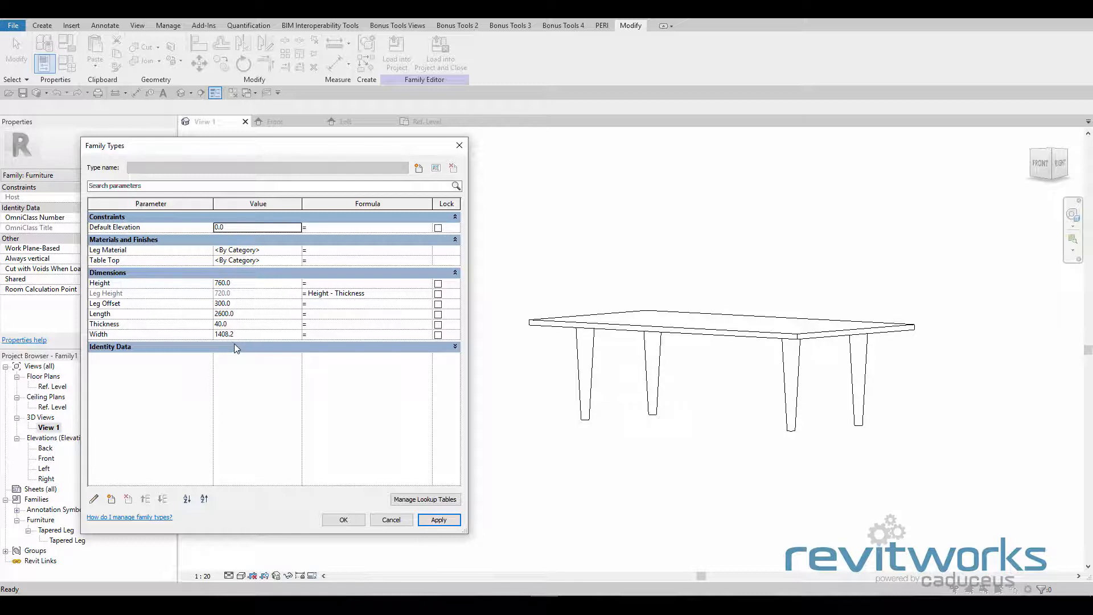
# Set the table's Length to 2200 and Width to 900, apply them and close the family types
pyautogui.click(254, 314)
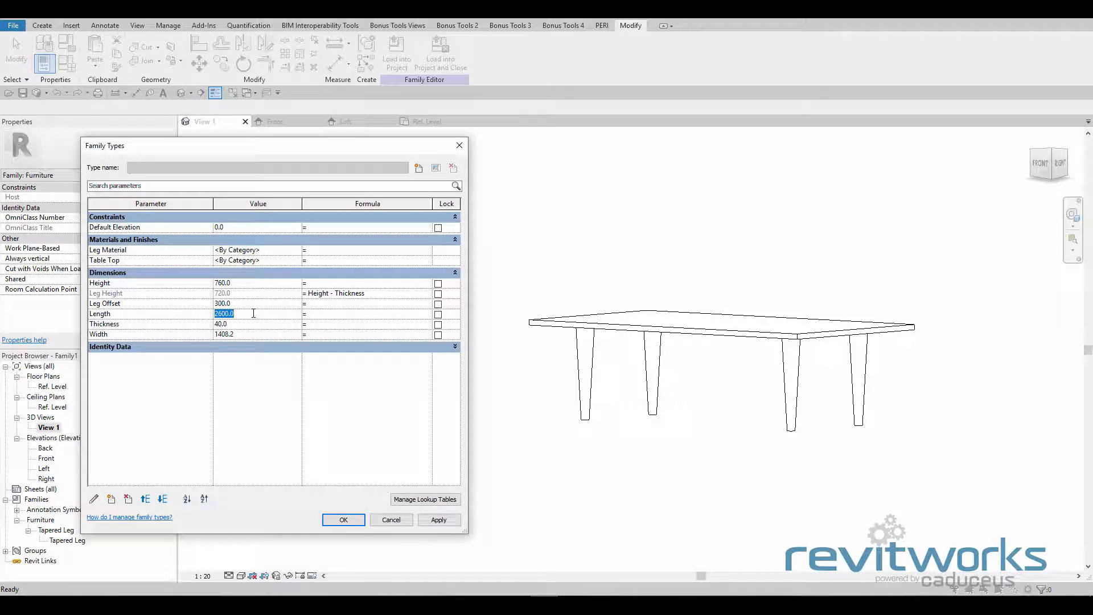
pyautogui.write('220')
pyautogui.press('Tab')
pyautogui.doubleClick(258, 336)
pyautogui.write('900')
pyautogui.doubleClick(253, 304)
pyautogui.click(439, 519)
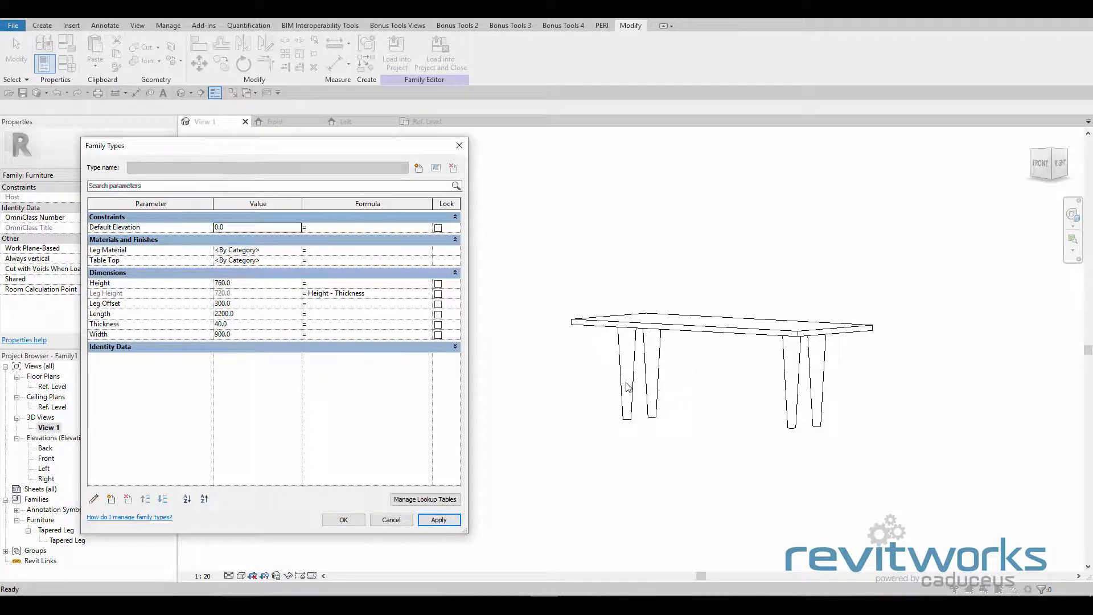
pyautogui.click(344, 519)
pyautogui.keyDown('shift'); pyautogui.moveTo(776, 361); pyautogui.dragTo(751, 342, button='middle'); pyautogui.keyUp('shift')
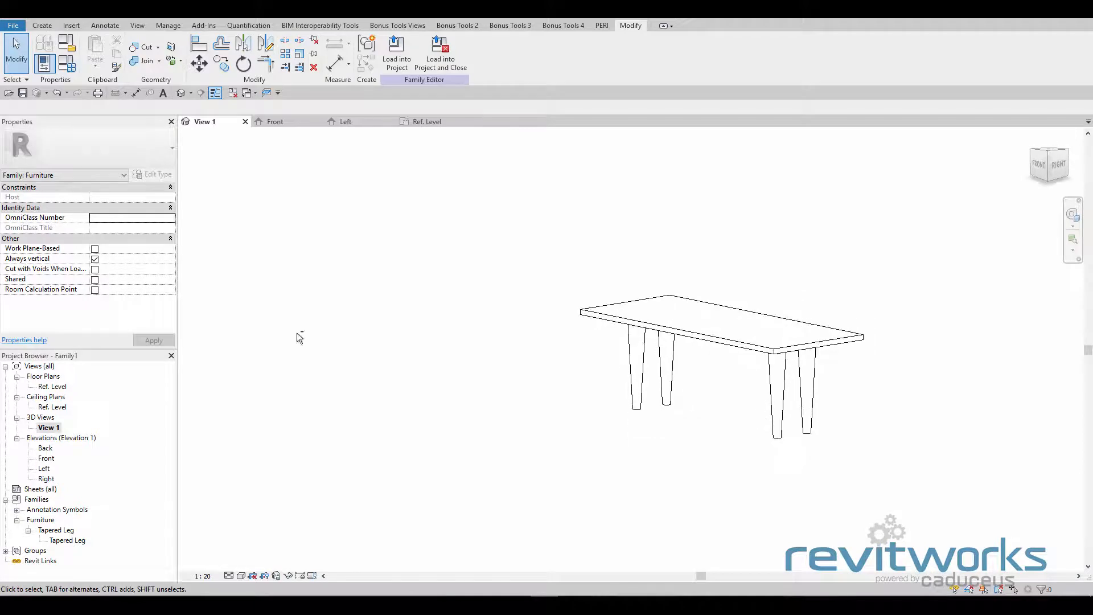
# Set the Leg Offset parameter to 150 in the family types and apply it to the table
pyautogui.click(67, 67)
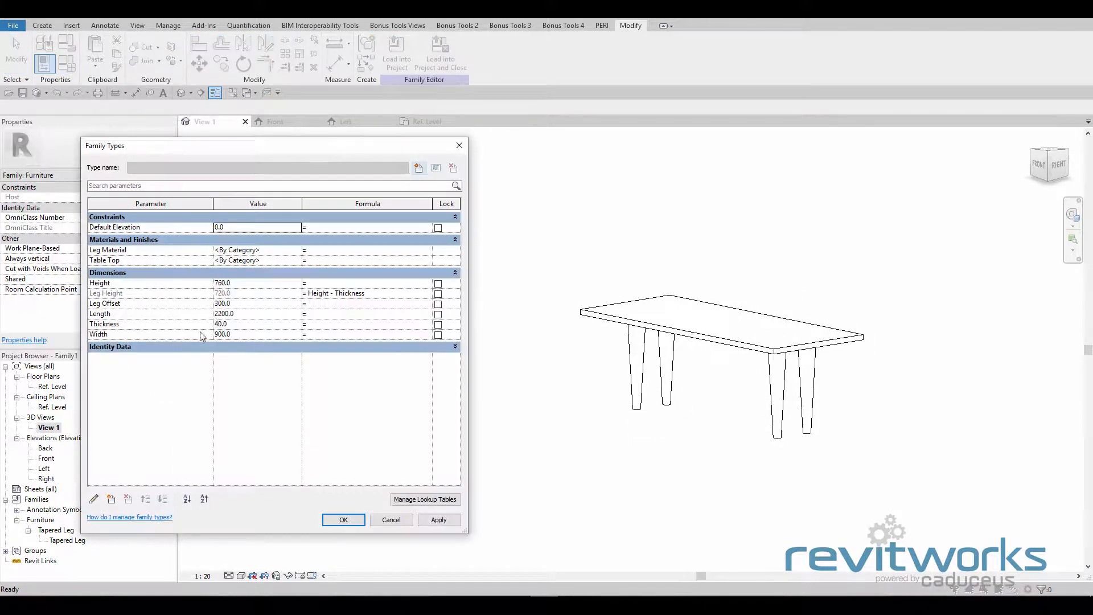
pyautogui.doubleClick(251, 304)
pyautogui.write('150')
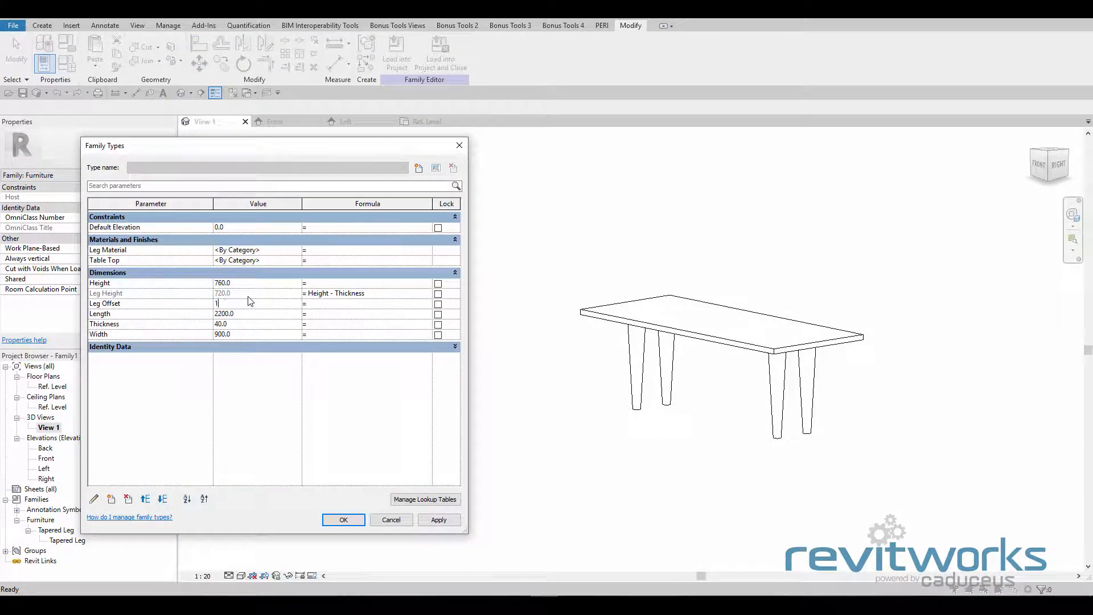
pyautogui.press('Tab')
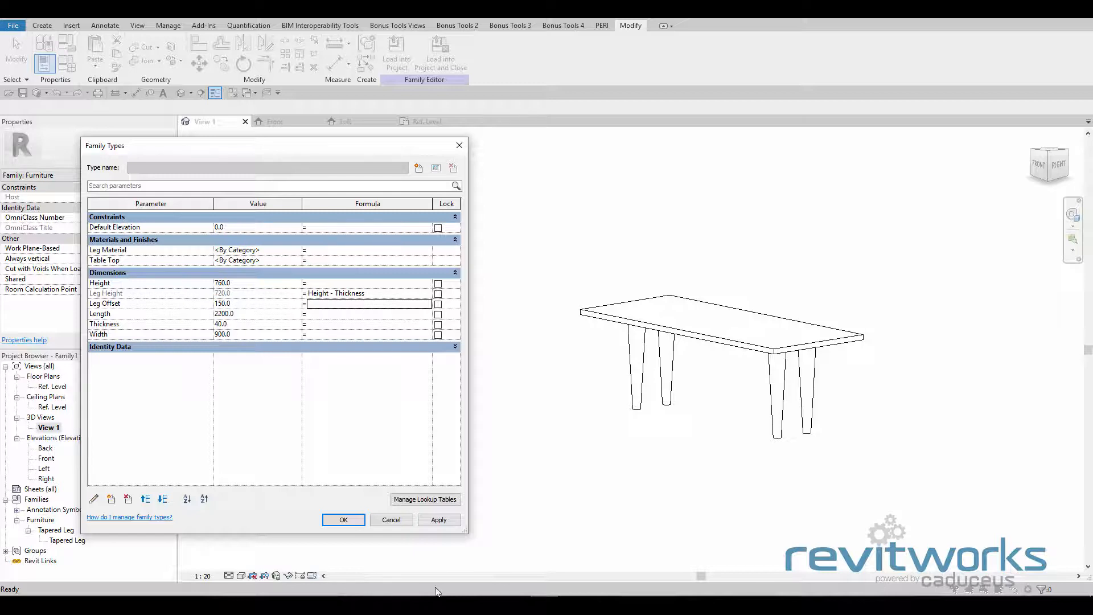
pyautogui.click(438, 519)
pyautogui.click(344, 520)
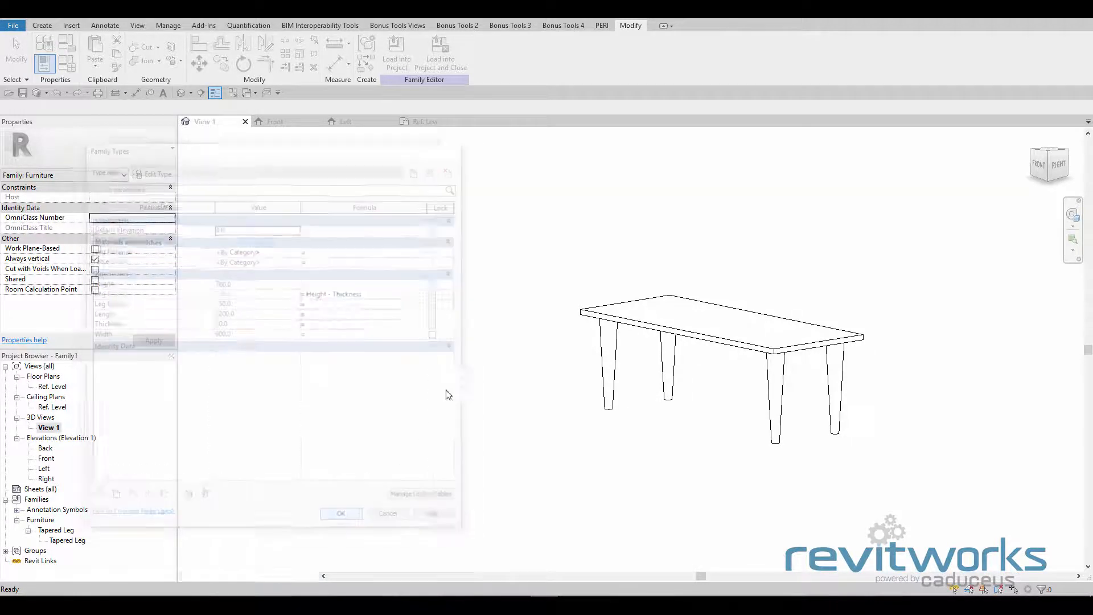
pyautogui.keyDown('shift'); pyautogui.moveTo(700, 417); pyautogui.dragTo(761, 475, button='middle'); pyautogui.keyUp('shift')
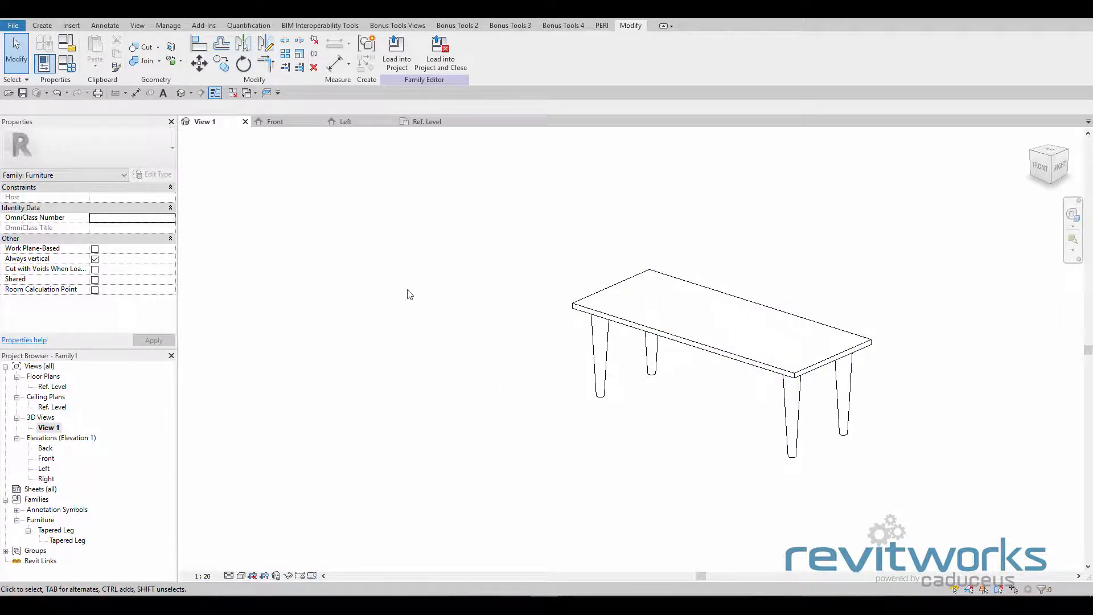
# Create a new project from the Architectural Template
pyautogui.click(13, 26)
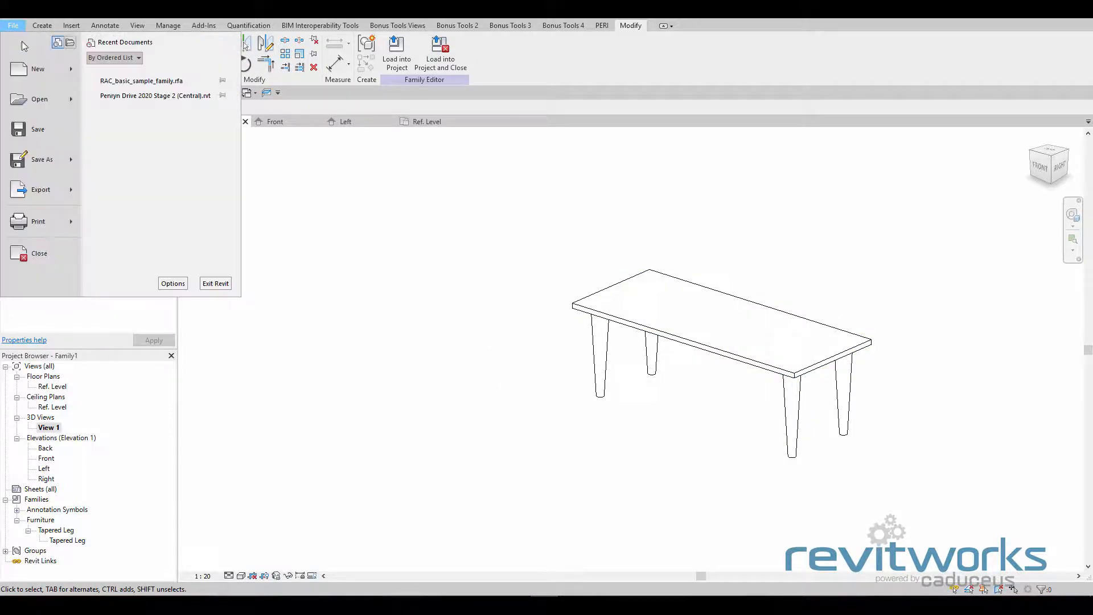
pyautogui.moveTo(71, 69)
pyautogui.click(148, 77)
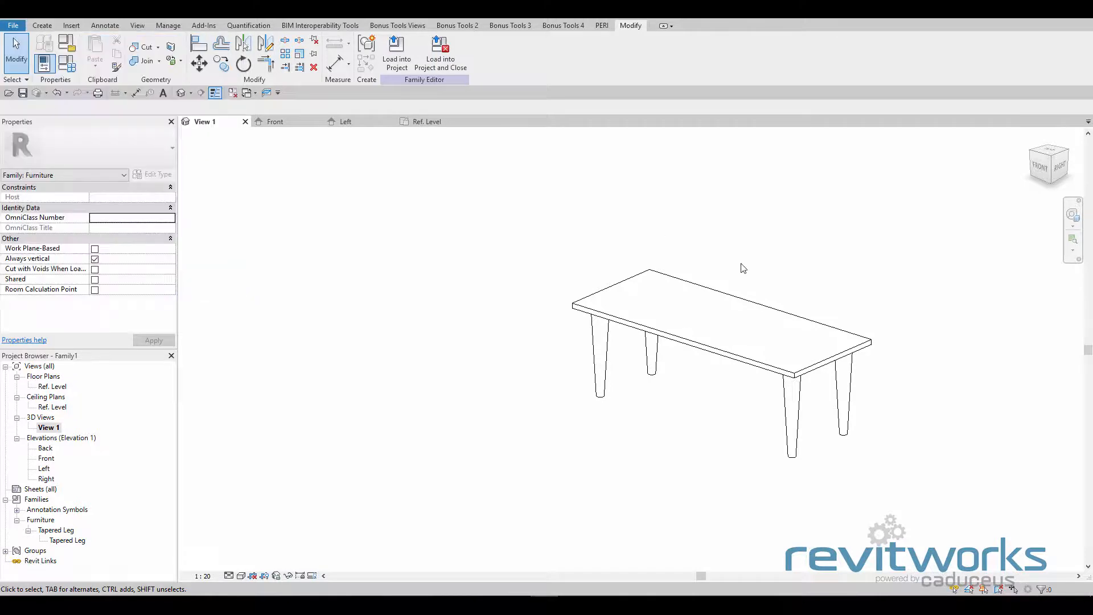
pyautogui.click(586, 281)
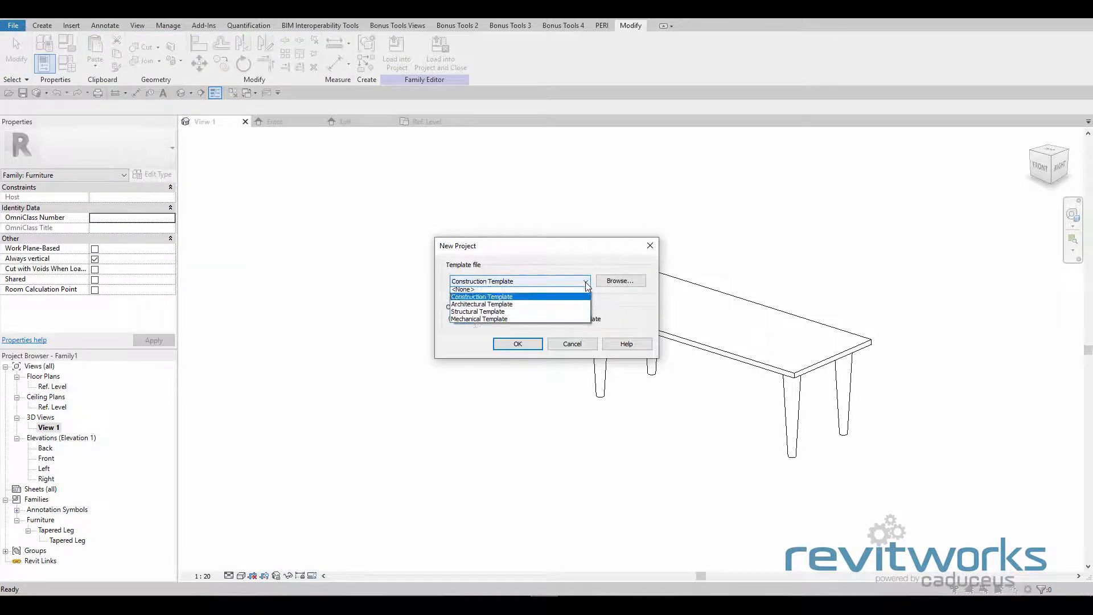
pyautogui.click(478, 310)
pyautogui.click(516, 344)
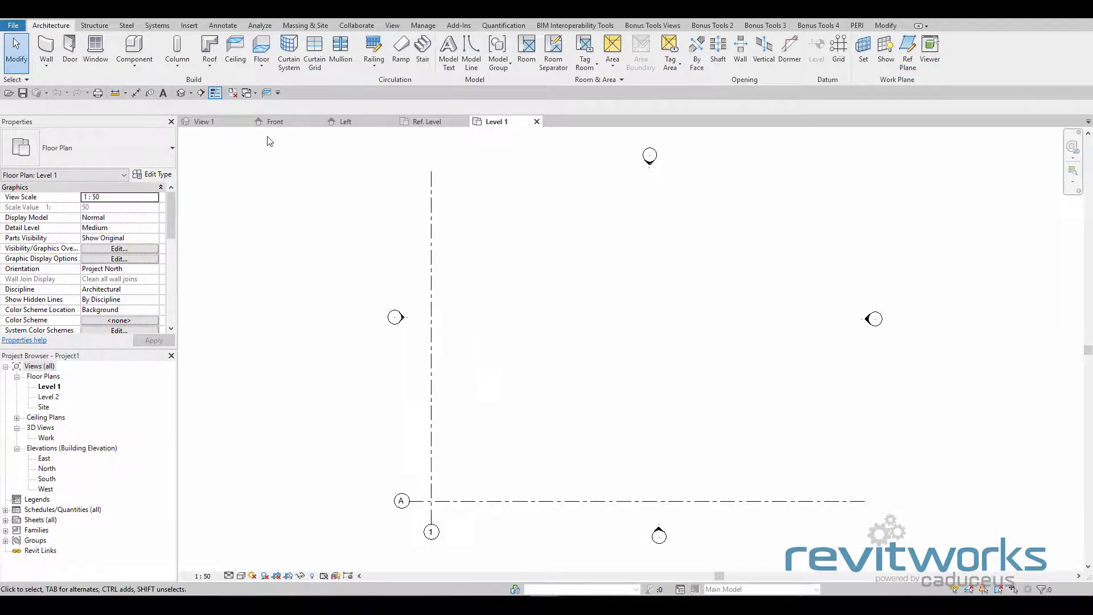
# Load the table family into the new project and place one instance on Level 1 near the intersection of grids 1 and A
pyautogui.click(276, 121)
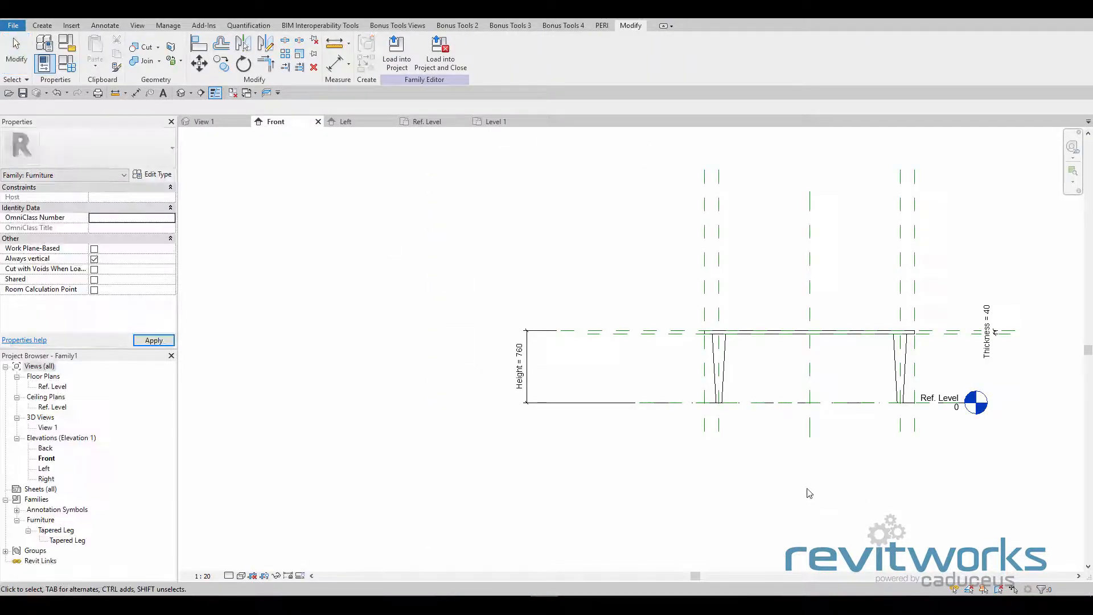
pyautogui.click(397, 54)
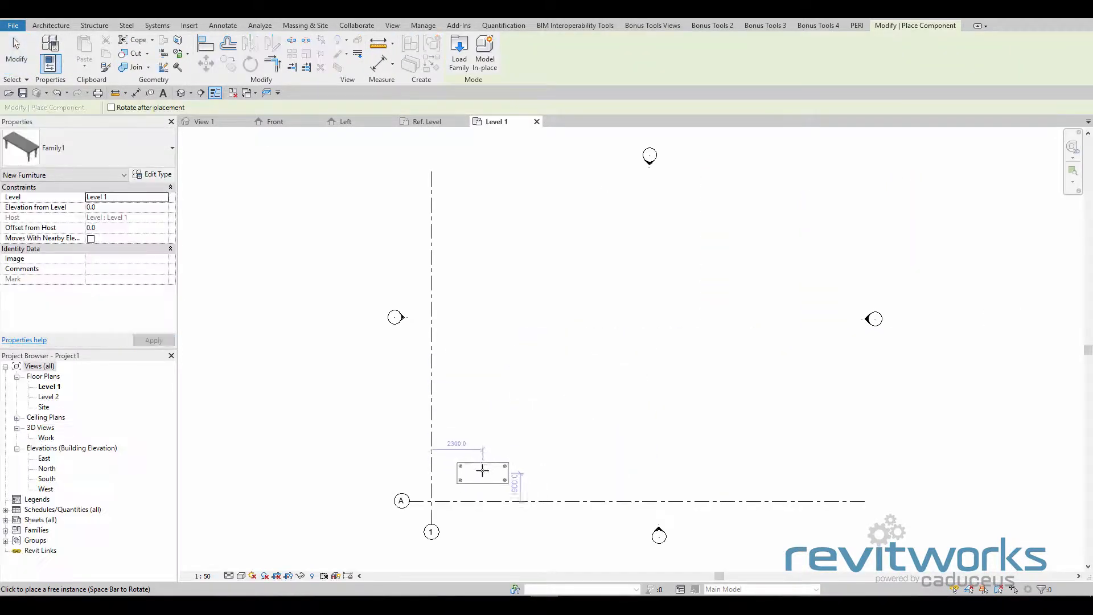
pyautogui.click(480, 466)
pyautogui.press('Escape')
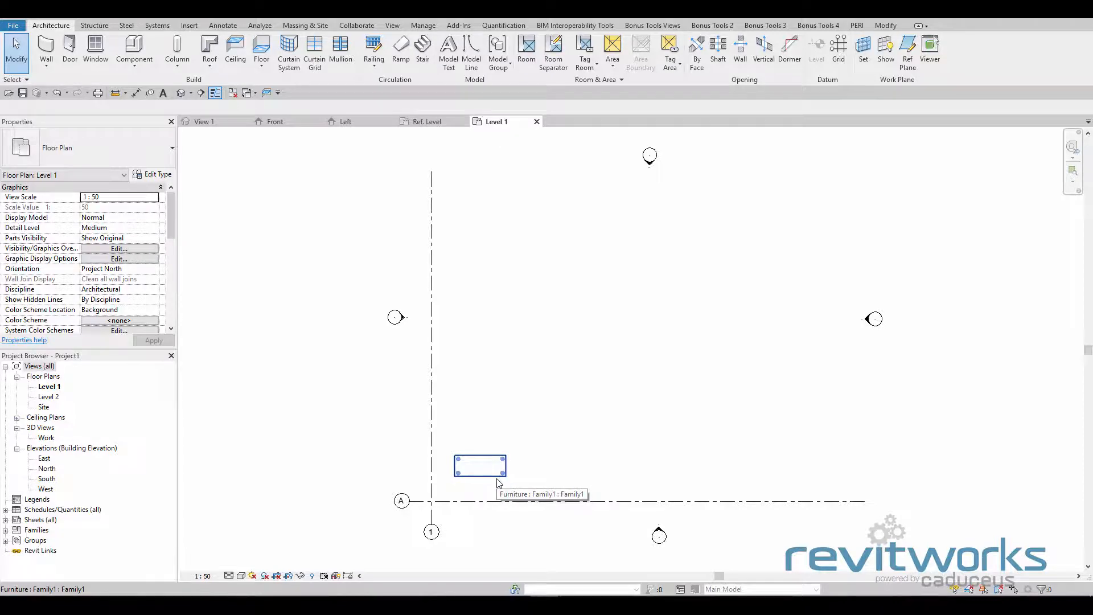
# Locate the loaded table among the project's furniture families and return to the table family's Front view
pyautogui.click(6, 530)
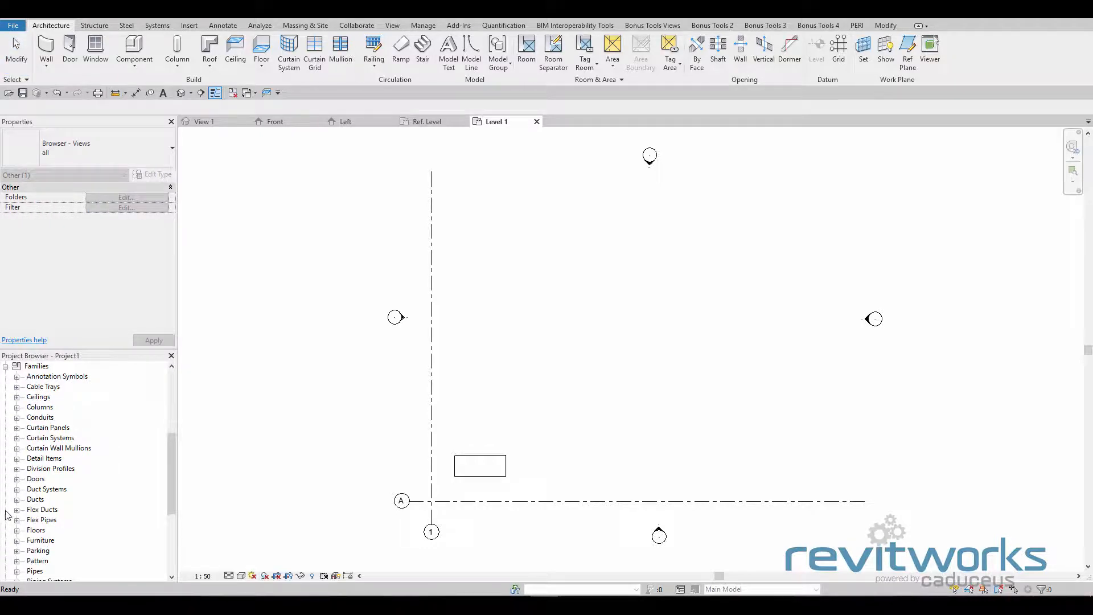
pyautogui.click(16, 541)
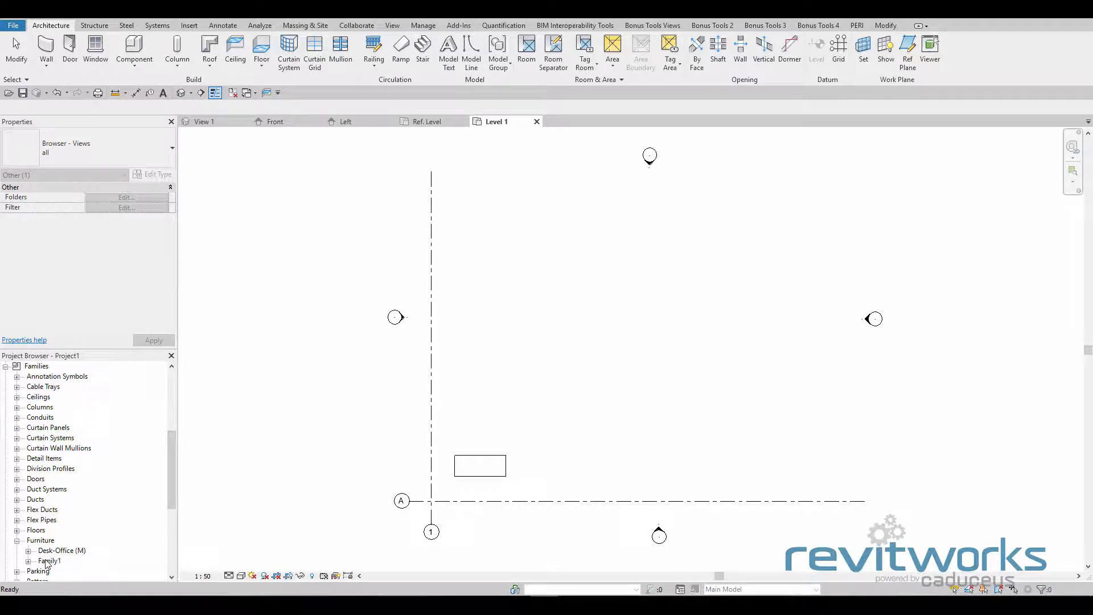
pyautogui.click(267, 346)
pyautogui.click(276, 122)
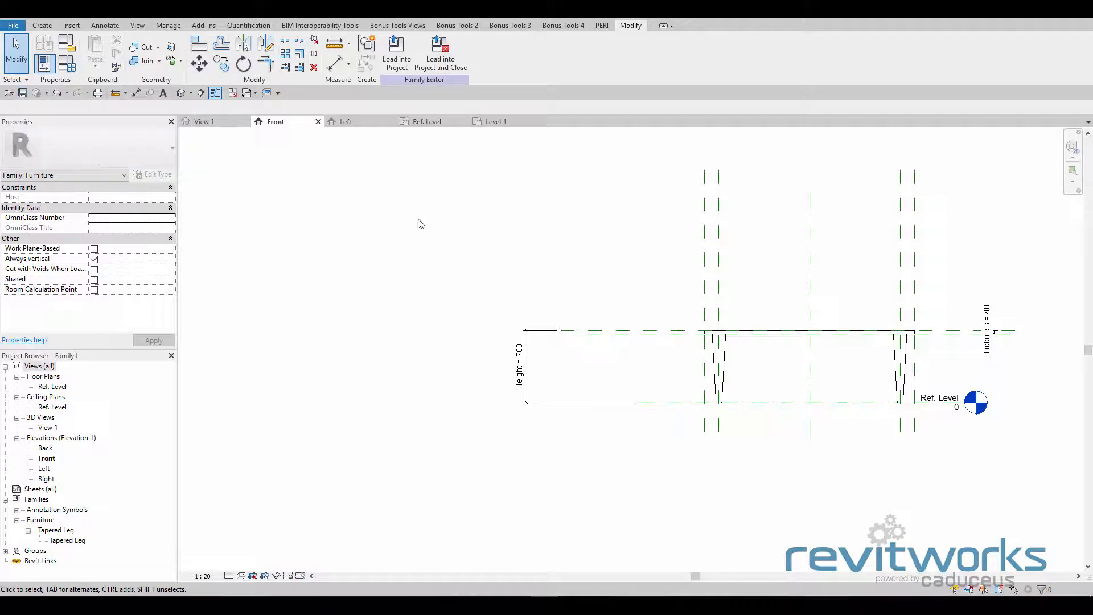
# Rename the loaded table family in the Level 1 project as Table
pyautogui.click(501, 123)
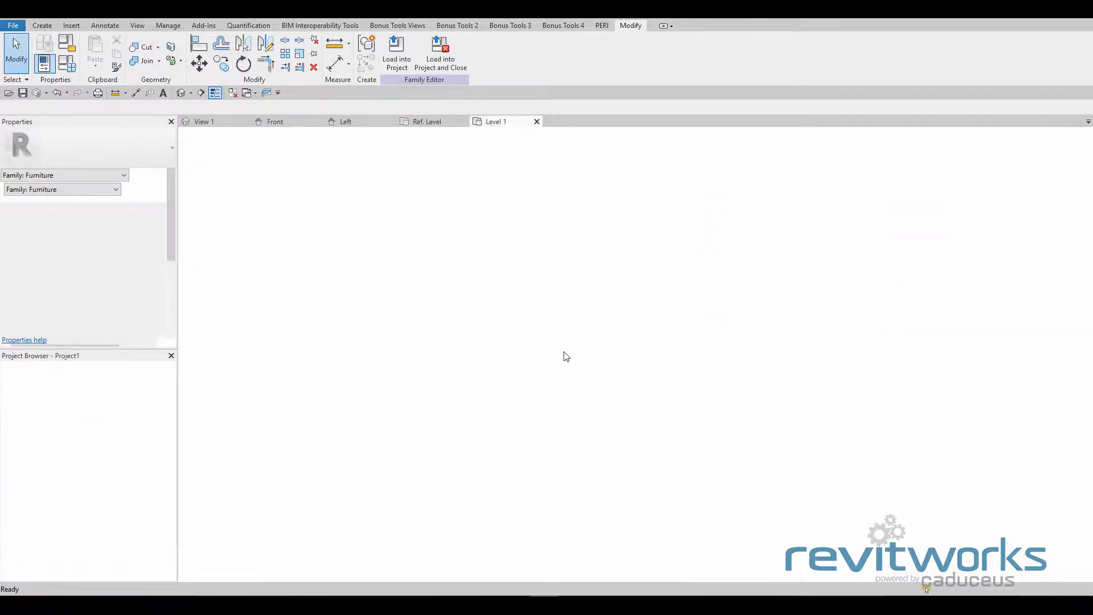
pyautogui.rightClick(49, 561)
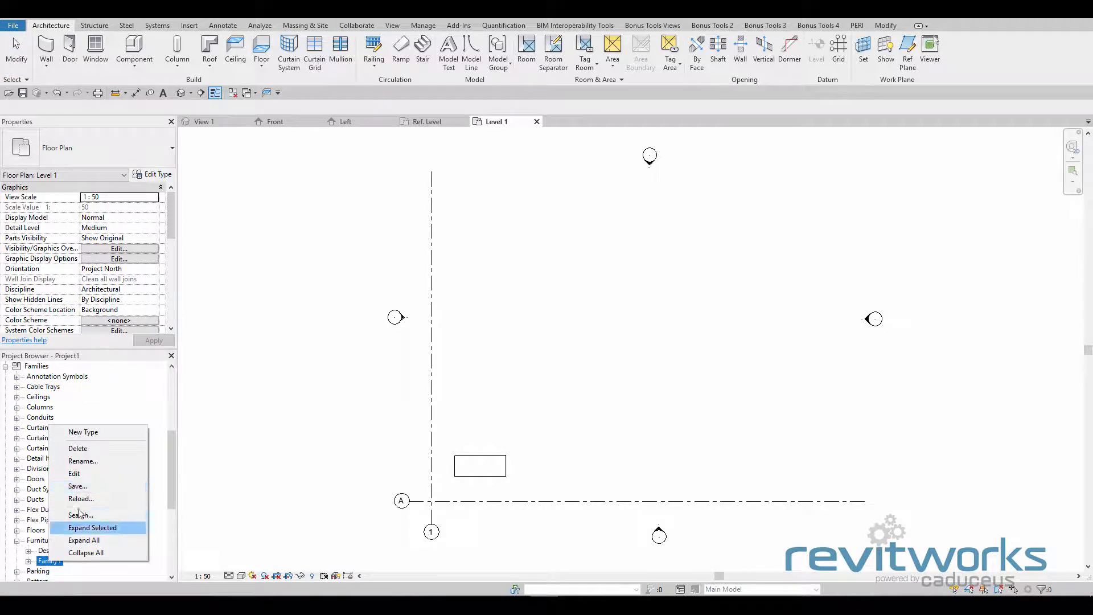
pyautogui.click(82, 461)
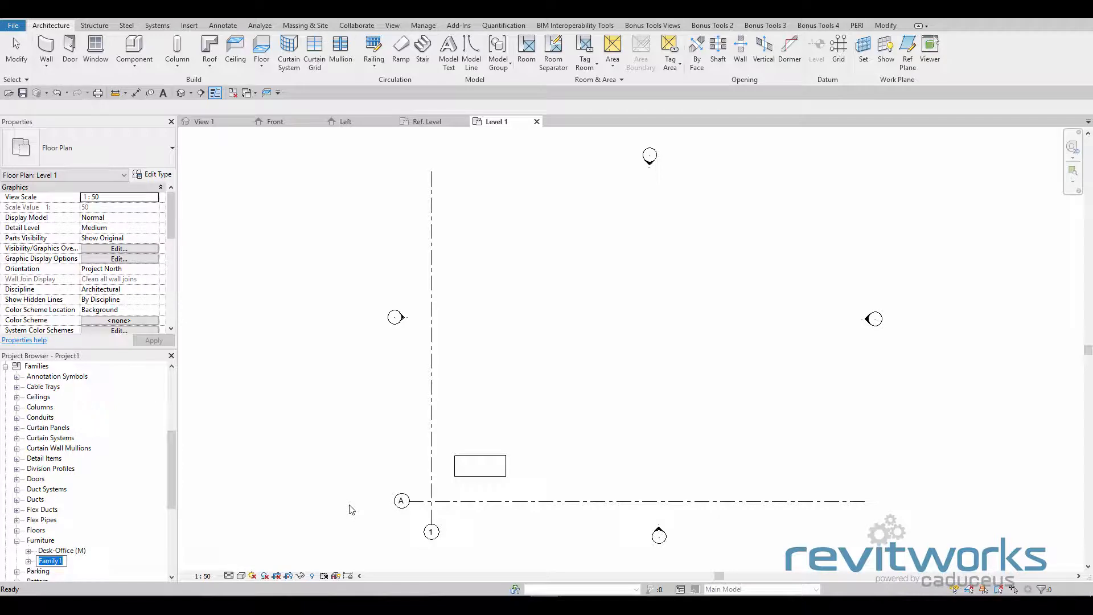
pyautogui.write('Table')
pyautogui.press('Return')
# Rename the Table family's only type as 2200 x 900
pyautogui.click(28, 561)
pyautogui.click(60, 571)
pyautogui.scroll(-1, 129, 554)
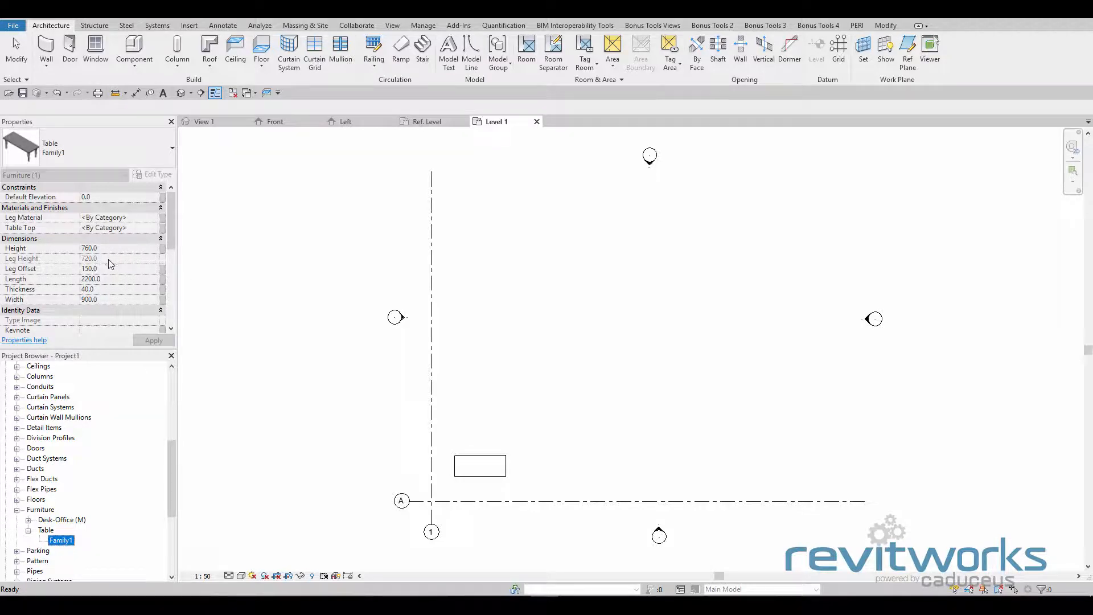
pyautogui.click(68, 538)
pyautogui.write('2200 x 900')
pyautogui.click(277, 526)
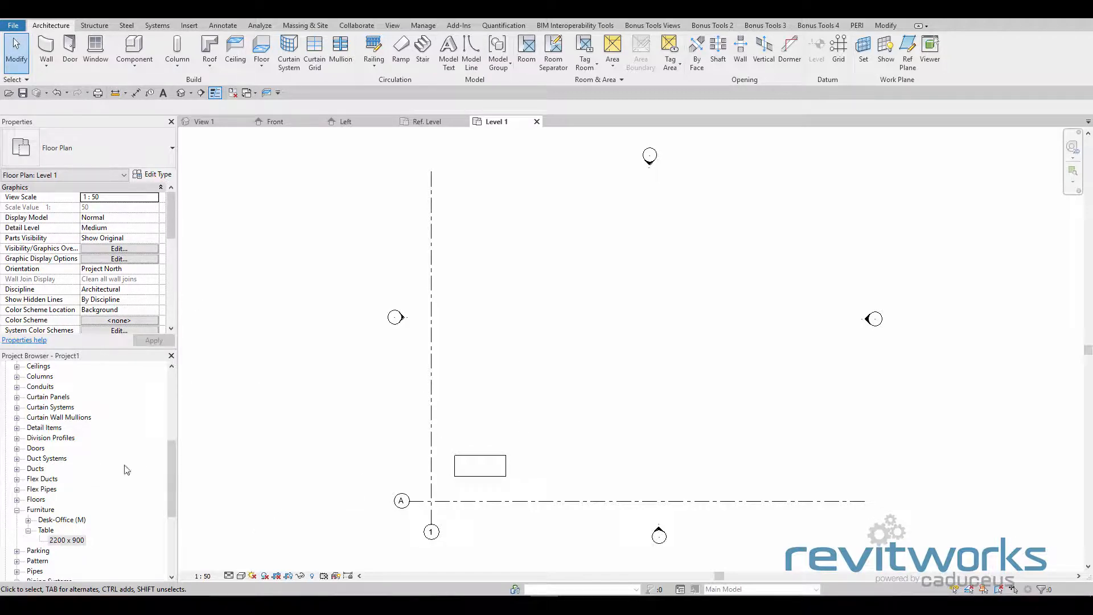
# Open the project's Work 3D view and get a close view of the placed table
pyautogui.moveTo(172, 446); pyautogui.dragTo(195, 351)
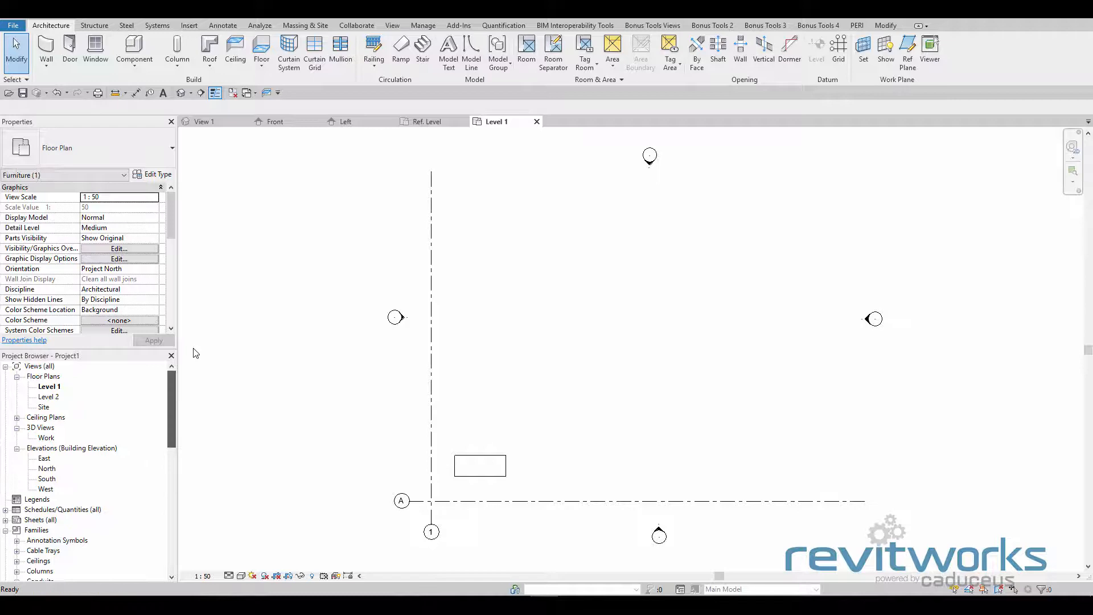
pyautogui.doubleClick(47, 437)
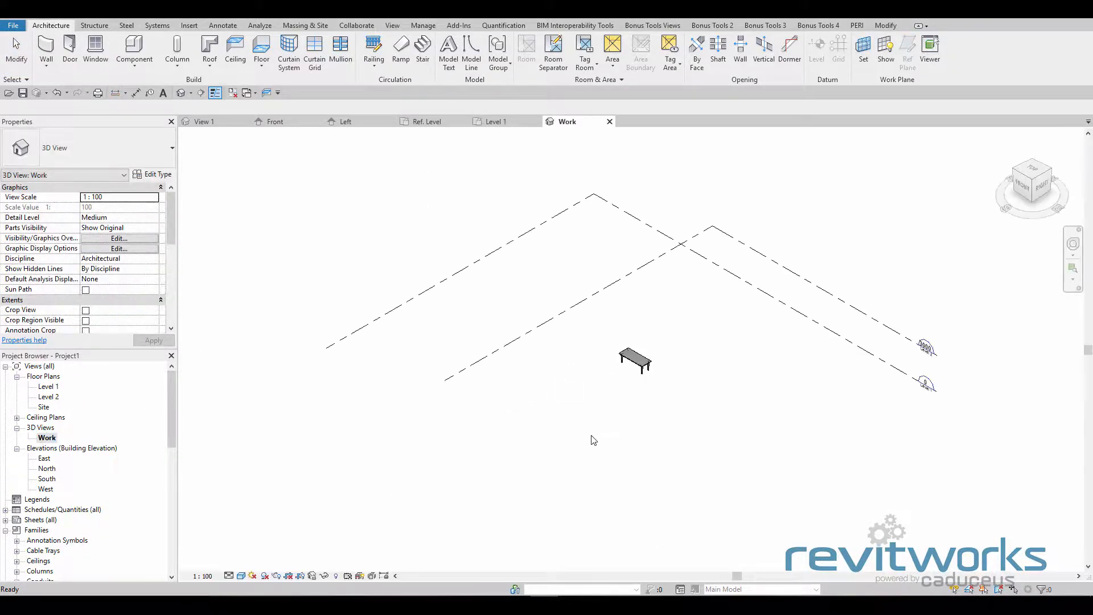
pyautogui.scroll(6, 674, 361)
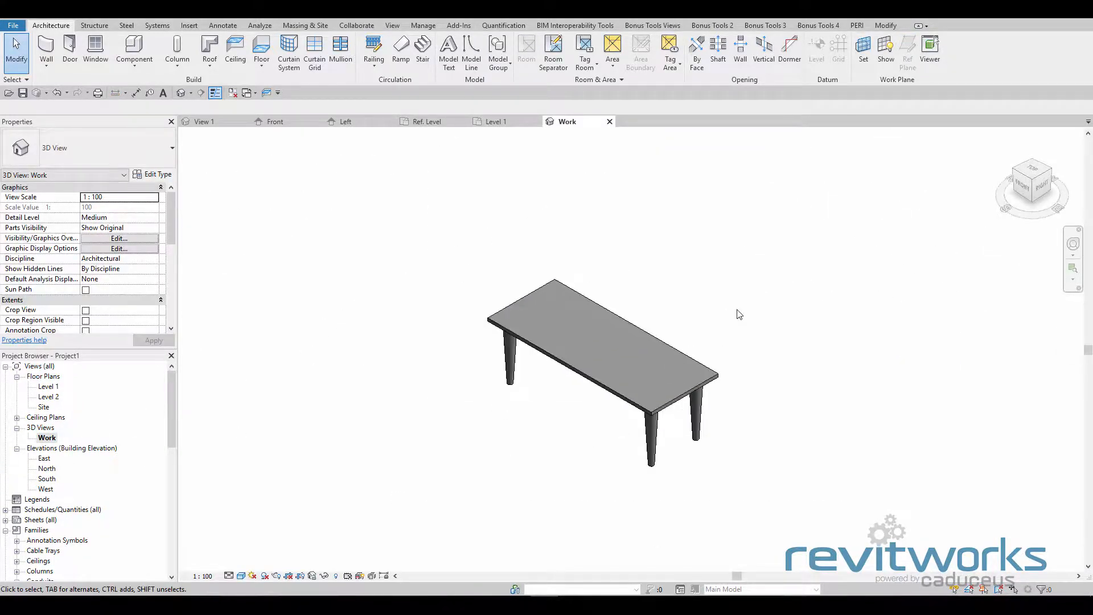
# Set the Table Top material of the table's type to Wood - Teak, Dark, Polished
pyautogui.click(638, 340)
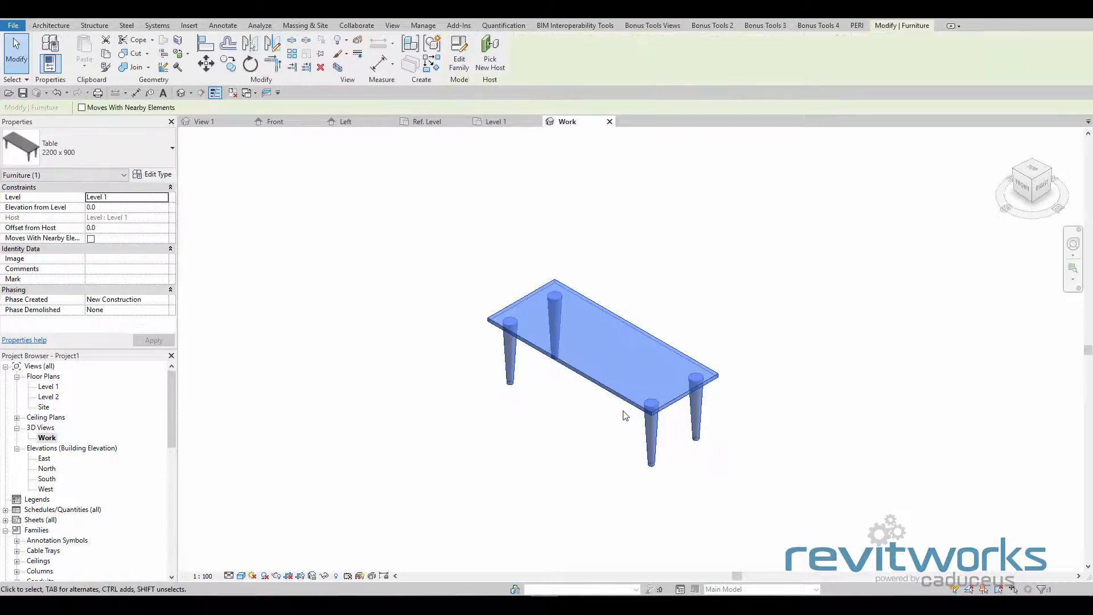
pyautogui.click(151, 176)
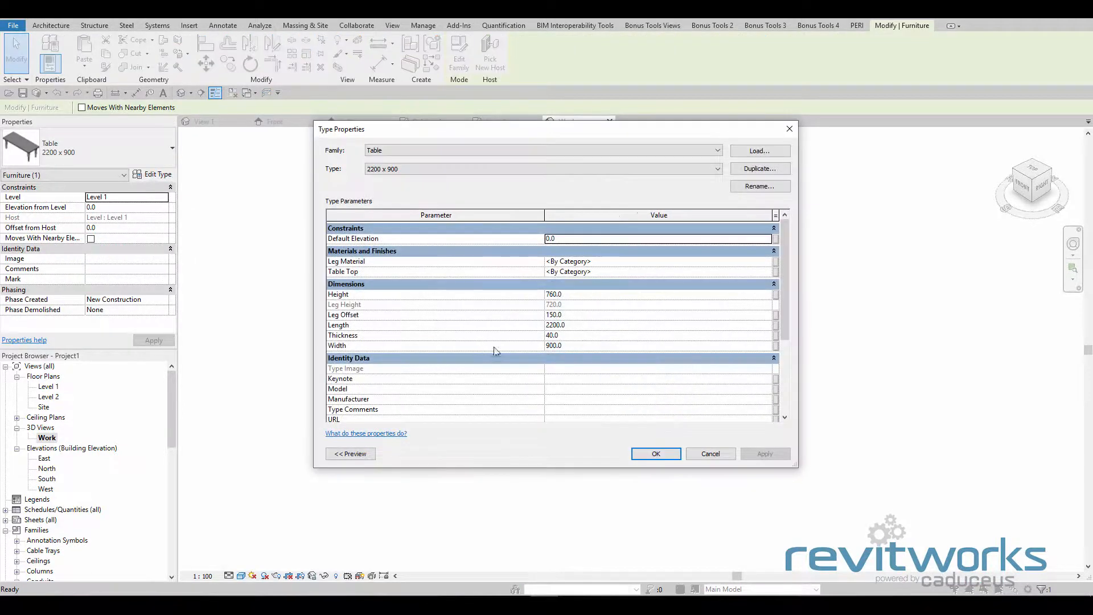
pyautogui.moveTo(557, 138); pyautogui.dragTo(287, 163)
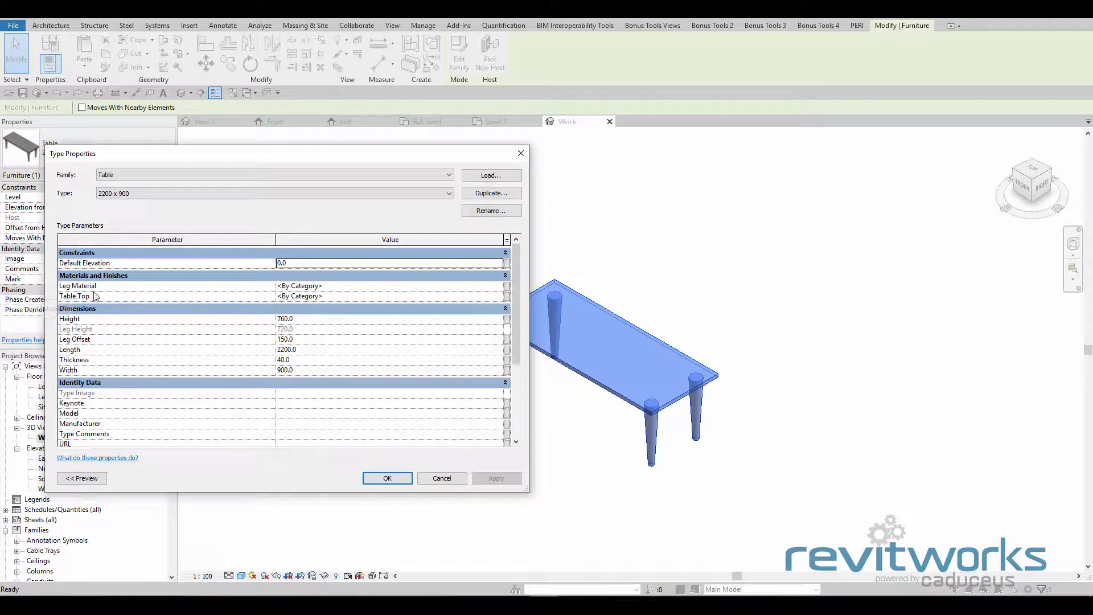
pyautogui.click(424, 296)
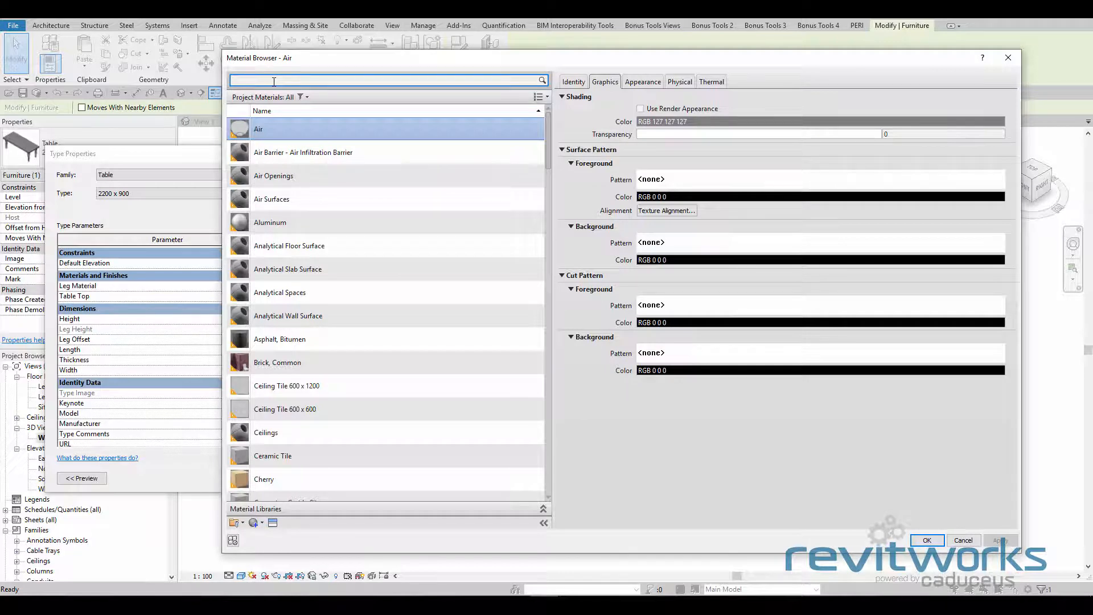
pyautogui.click(274, 82)
pyautogui.write('wood')
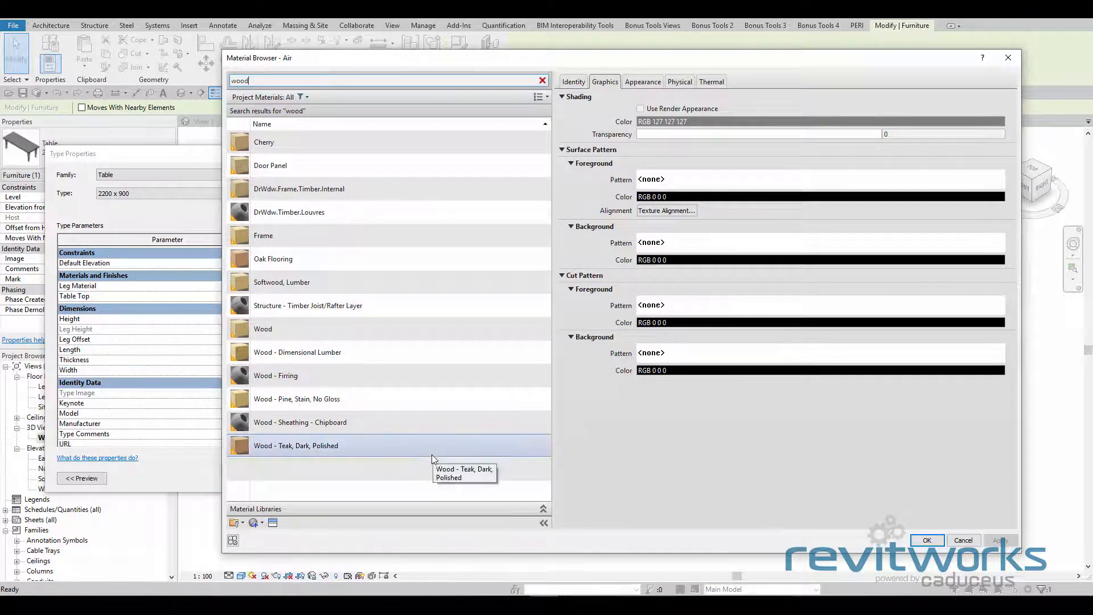
pyautogui.click(301, 448)
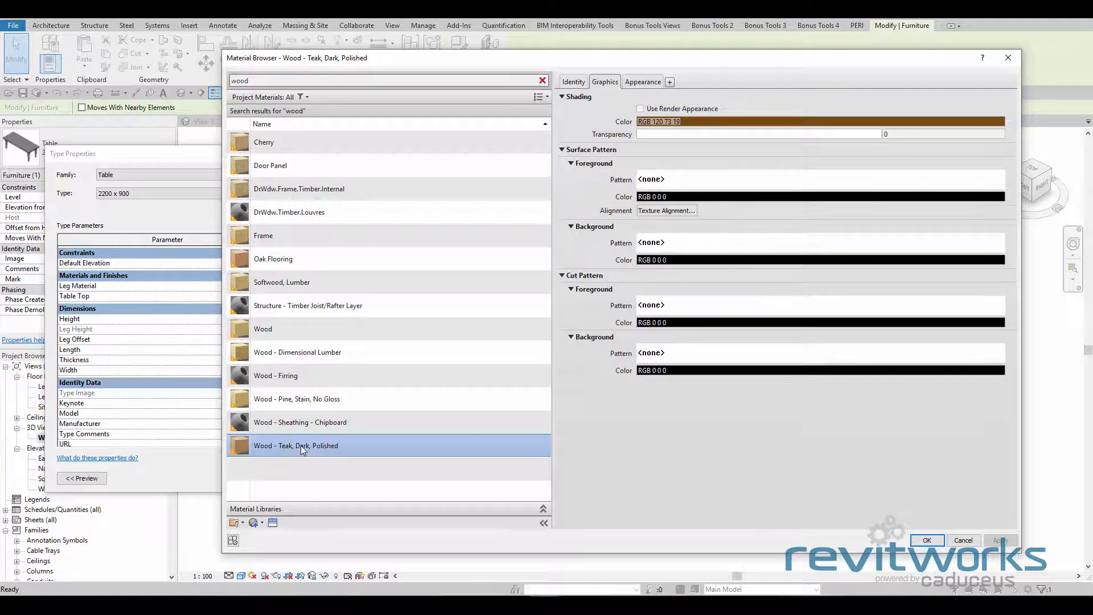
pyautogui.press('Return')
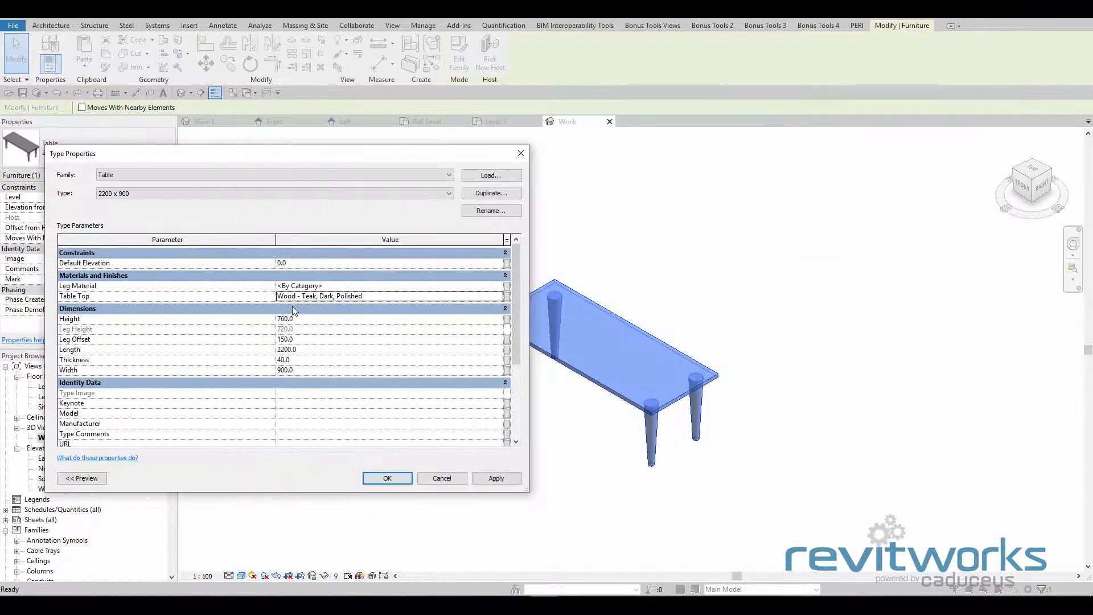
# Set the type's Leg Material to Wood - Teak, Dark, Polished and apply the type properties to the table
pyautogui.click(466, 285)
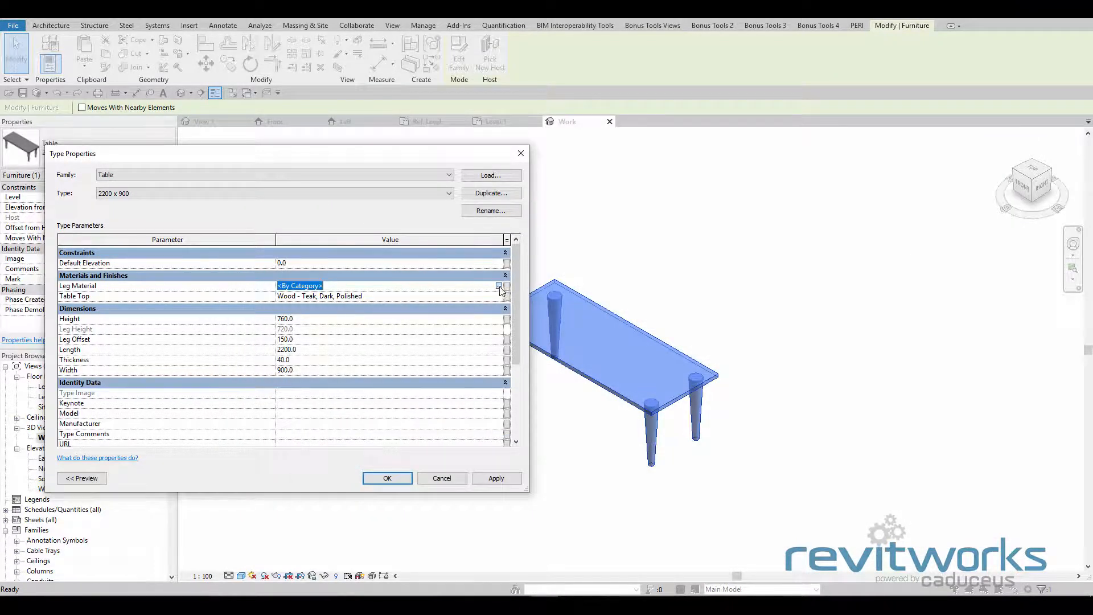
pyautogui.click(498, 286)
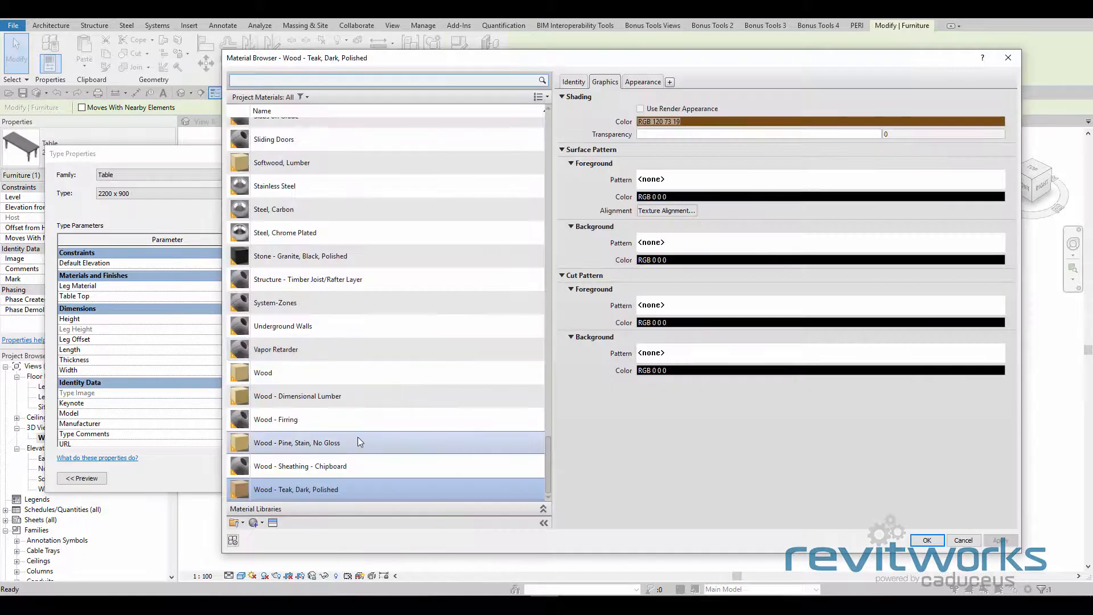
pyautogui.doubleClick(316, 486)
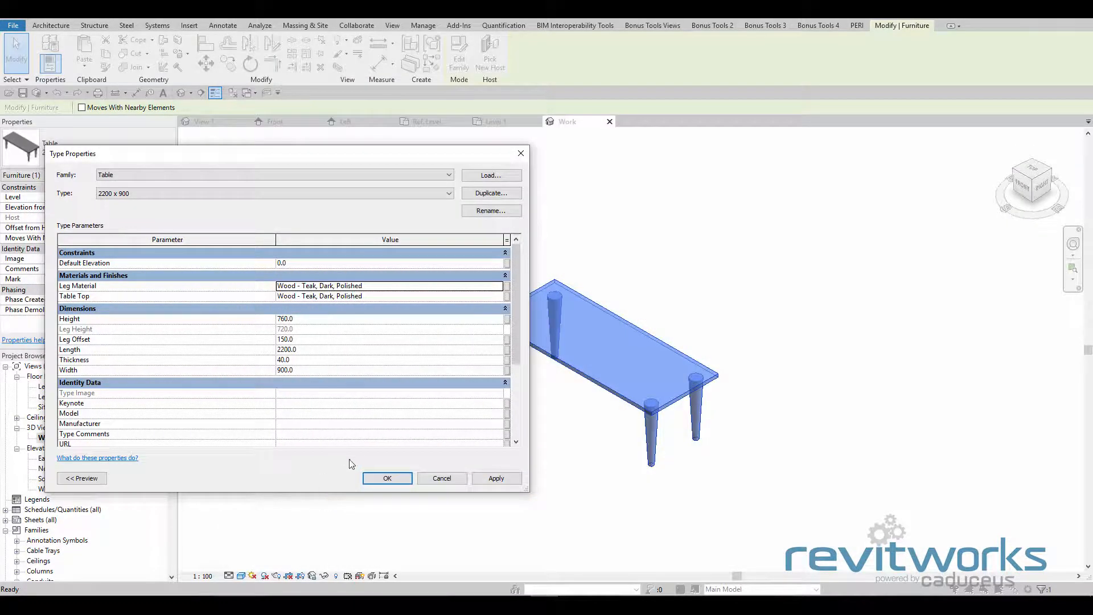
pyautogui.click(394, 479)
pyautogui.click(497, 499)
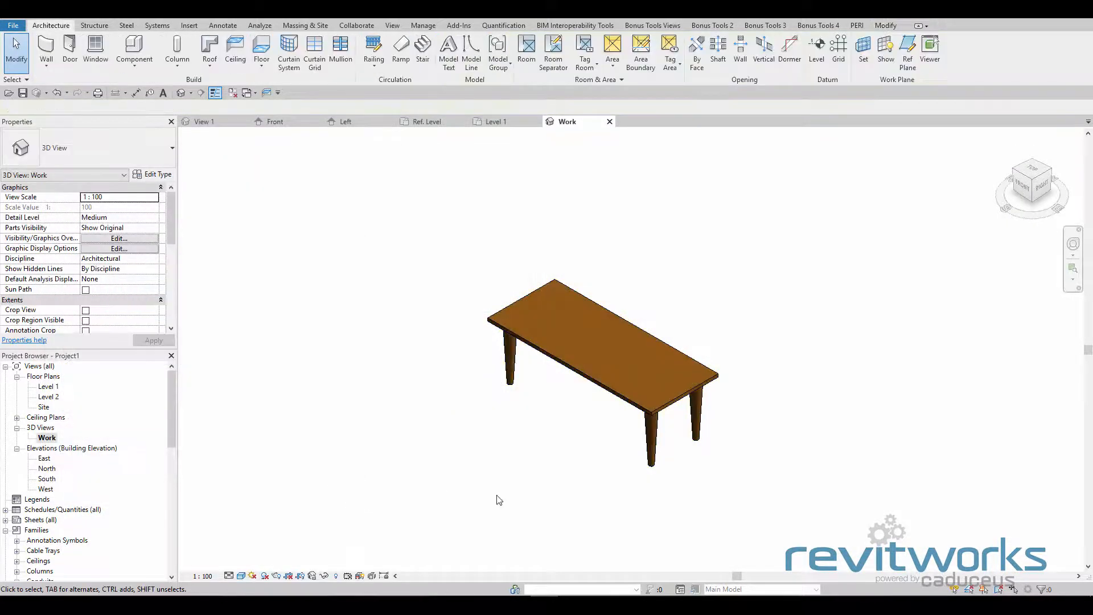
# Copy the table in the 3D view and place one duplicate beside the original
pyautogui.keyDown('shift'); pyautogui.moveTo(648, 505); pyautogui.dragTo(418, 382, button='middle'); pyautogui.keyUp('shift')
pyautogui.scroll(5, 672, 415)
pyautogui.scroll(-5, 655, 390)
pyautogui.click(418, 383)
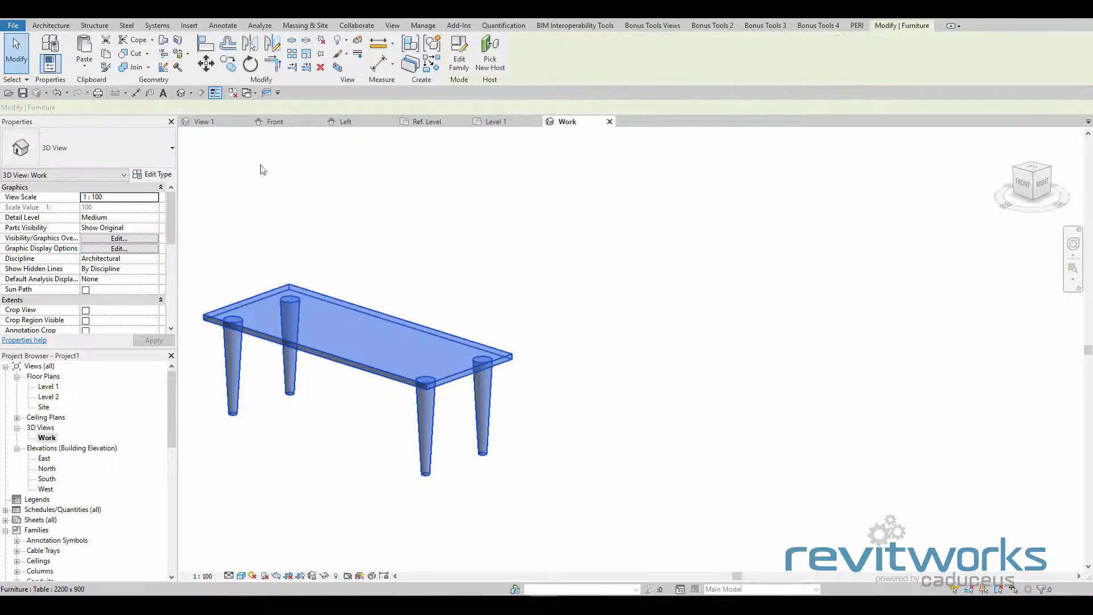
pyautogui.click(228, 64)
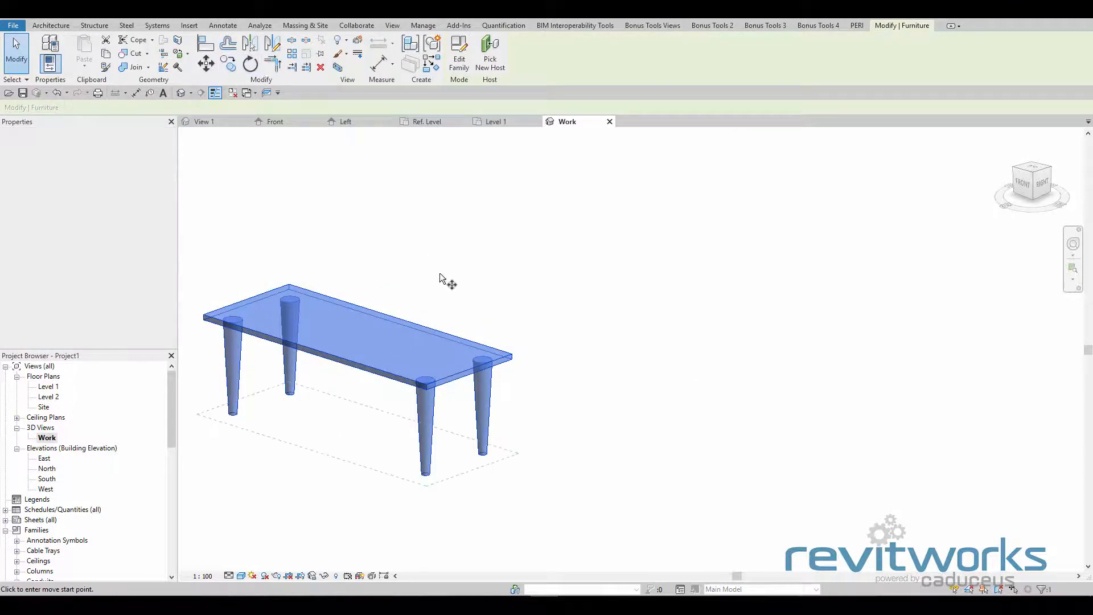
pyautogui.click(443, 264)
pyautogui.click(829, 285)
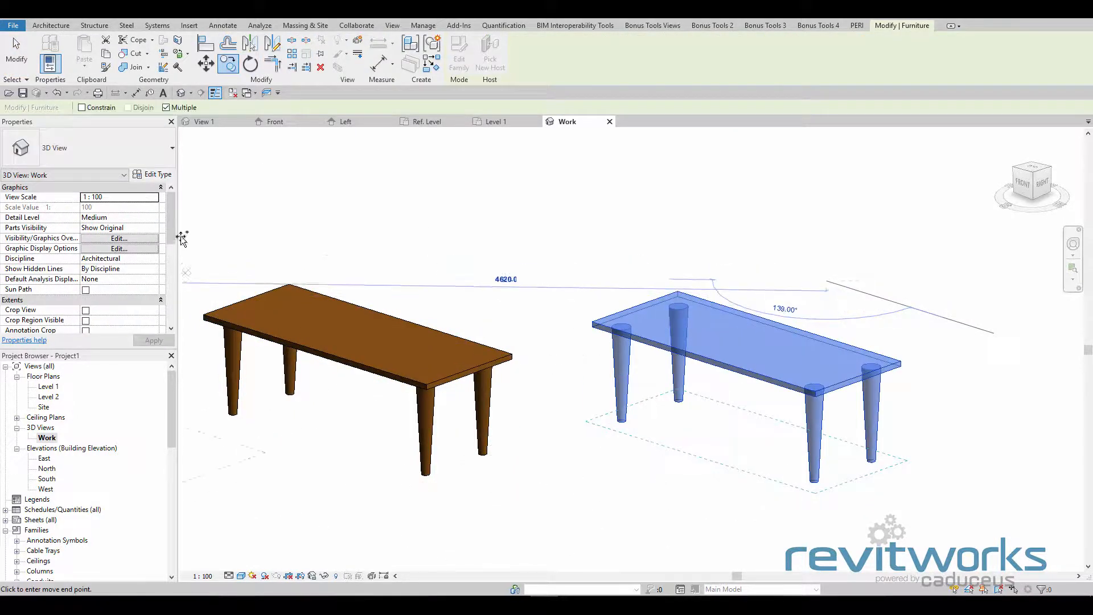
pyautogui.press('Escape')
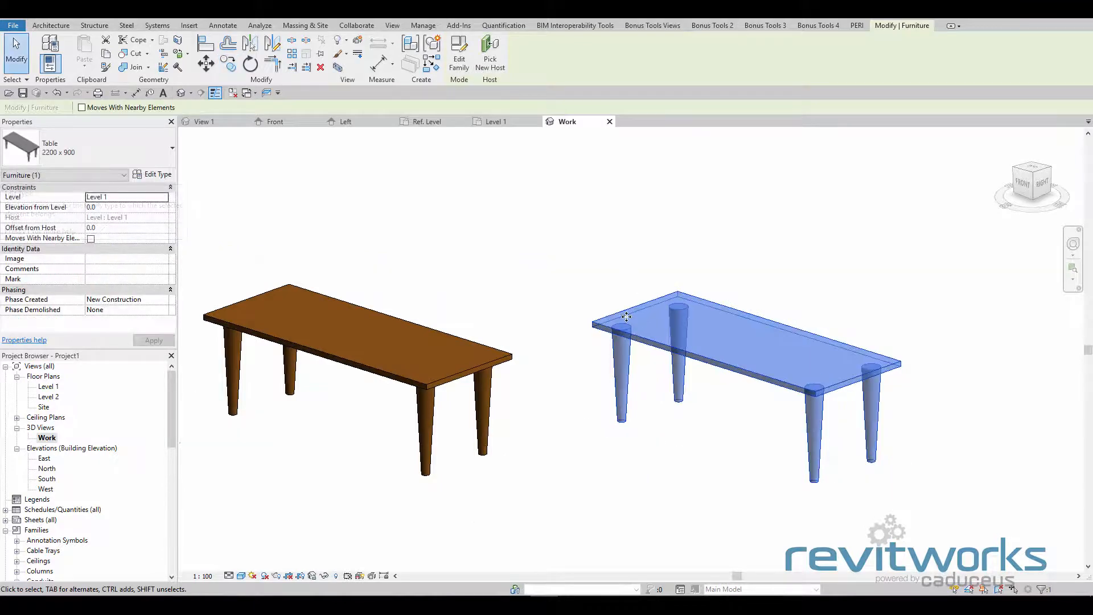
# Duplicate the copied table's type under the name Glass 2200 x 901
pyautogui.click(158, 174)
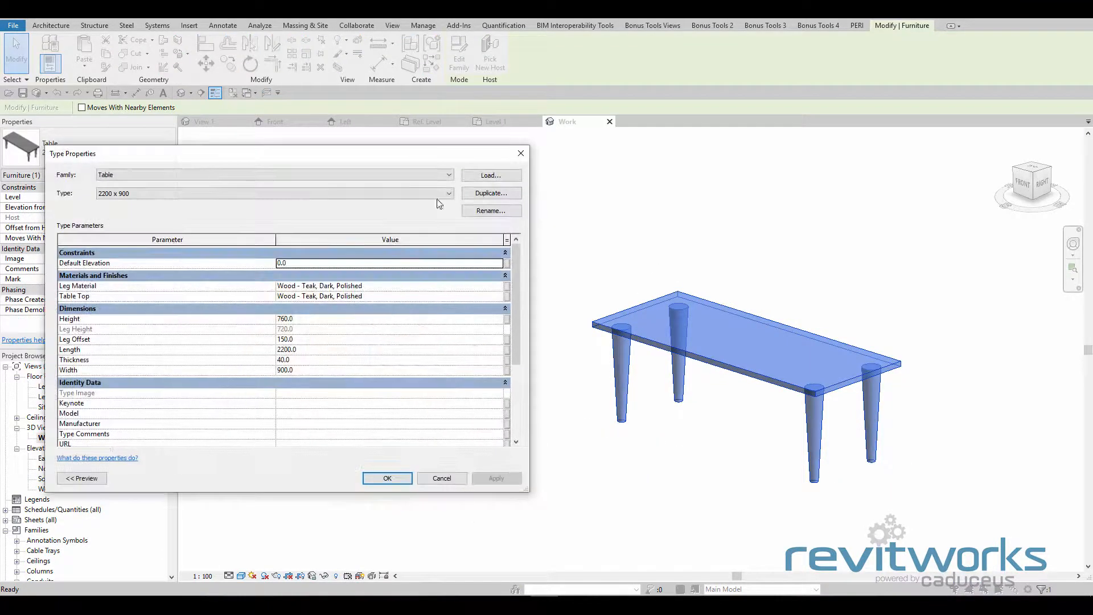
pyautogui.click(491, 193)
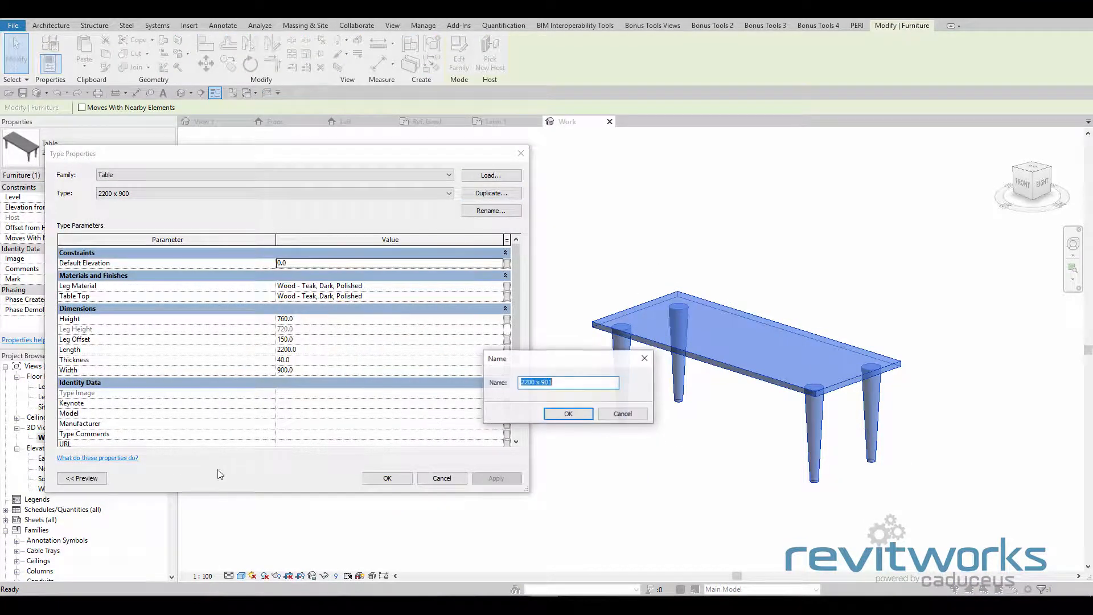
pyautogui.click(520, 382)
pyautogui.write('C')
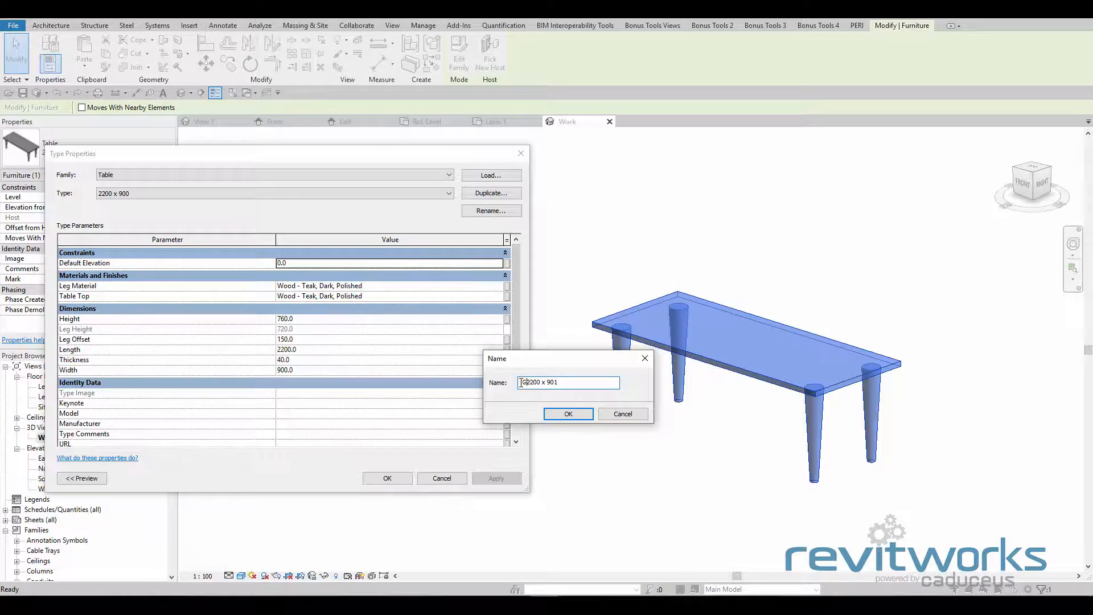
pyautogui.write('lass')
pyautogui.click(567, 413)
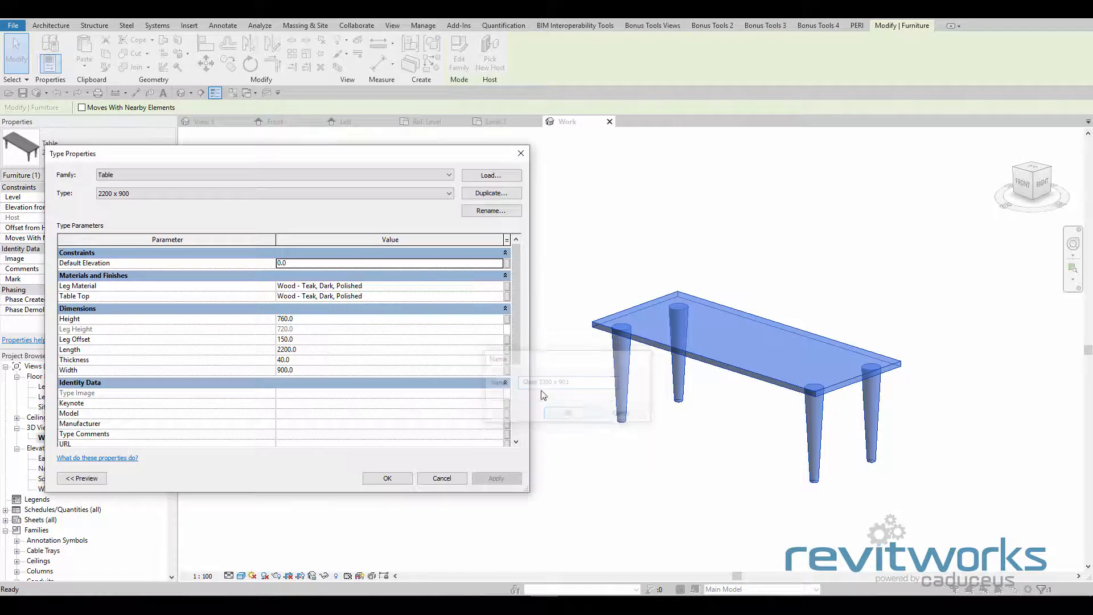
# Set the Table Top material of the Glass 2200 x 901 type to Glass and apply it to the copied table
pyautogui.click(507, 296)
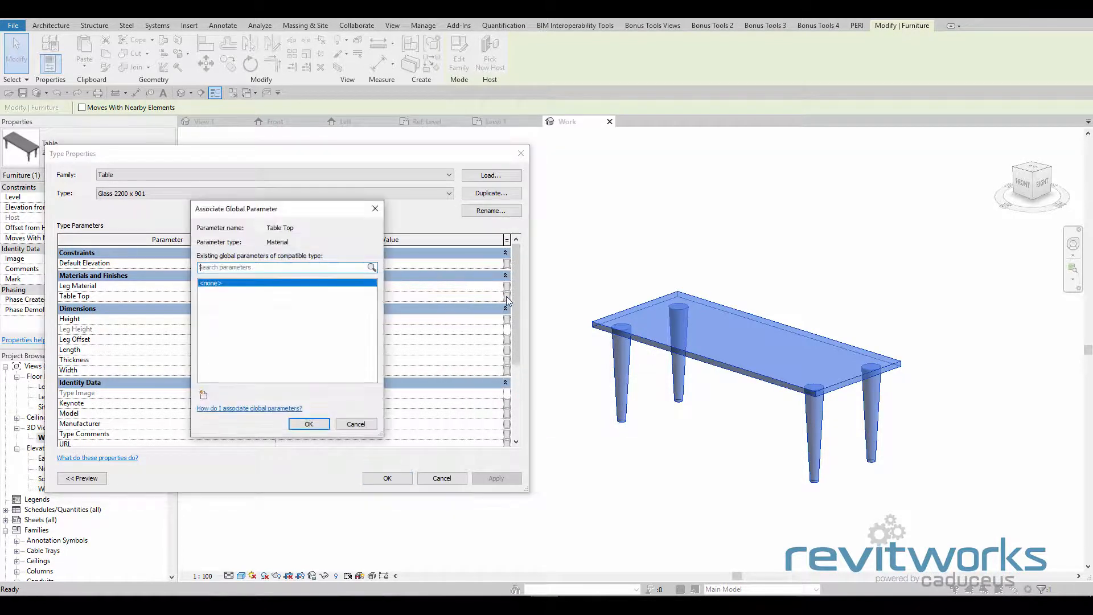
pyautogui.click(354, 424)
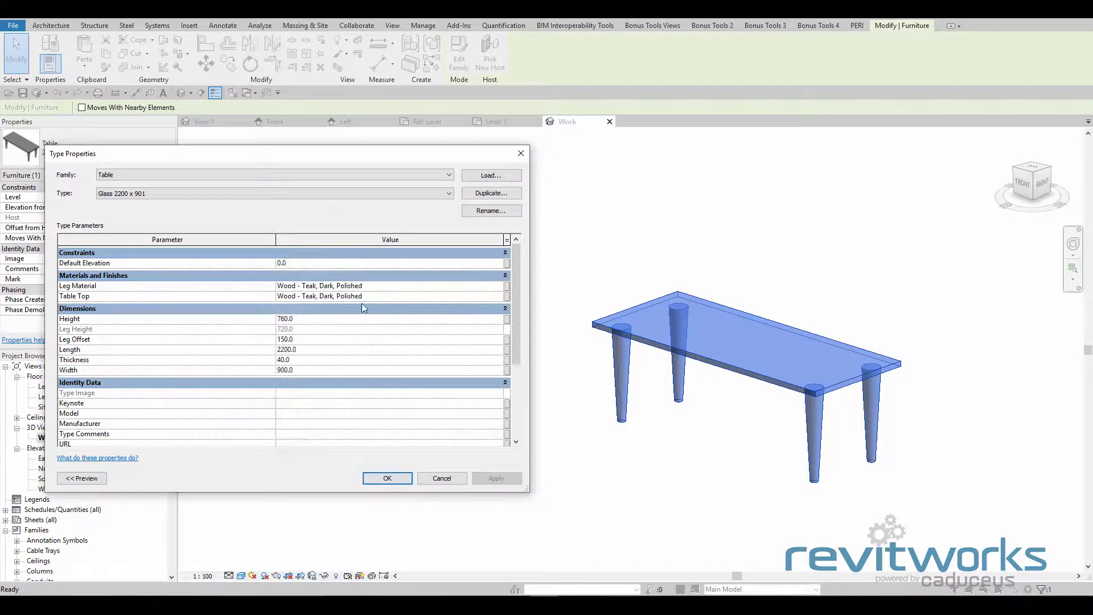
pyautogui.click(499, 297)
pyautogui.scroll(1, 427, 328)
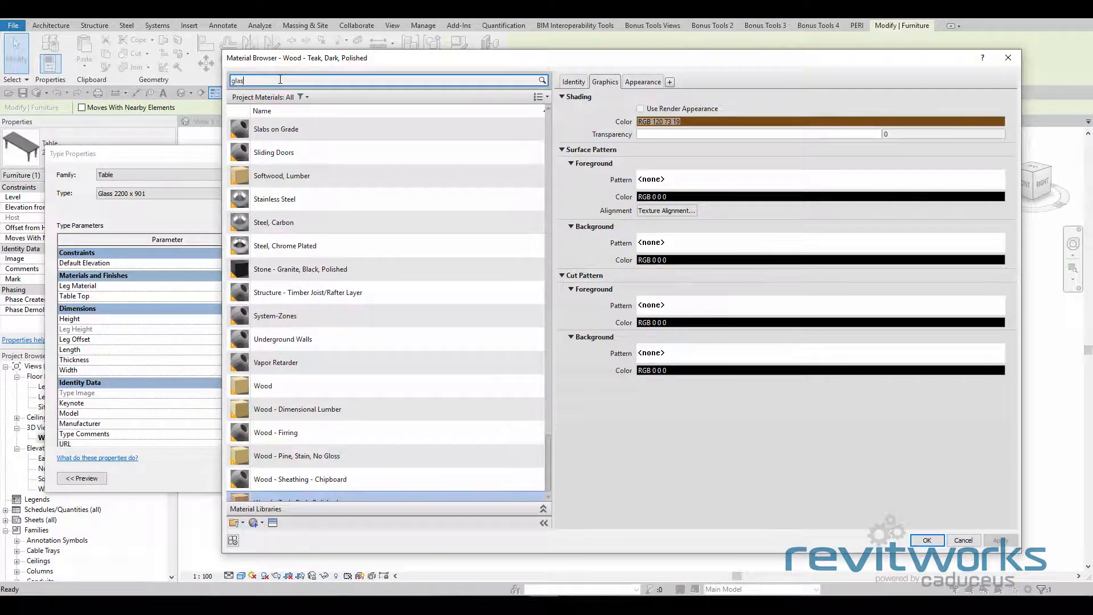
pyautogui.write('s')
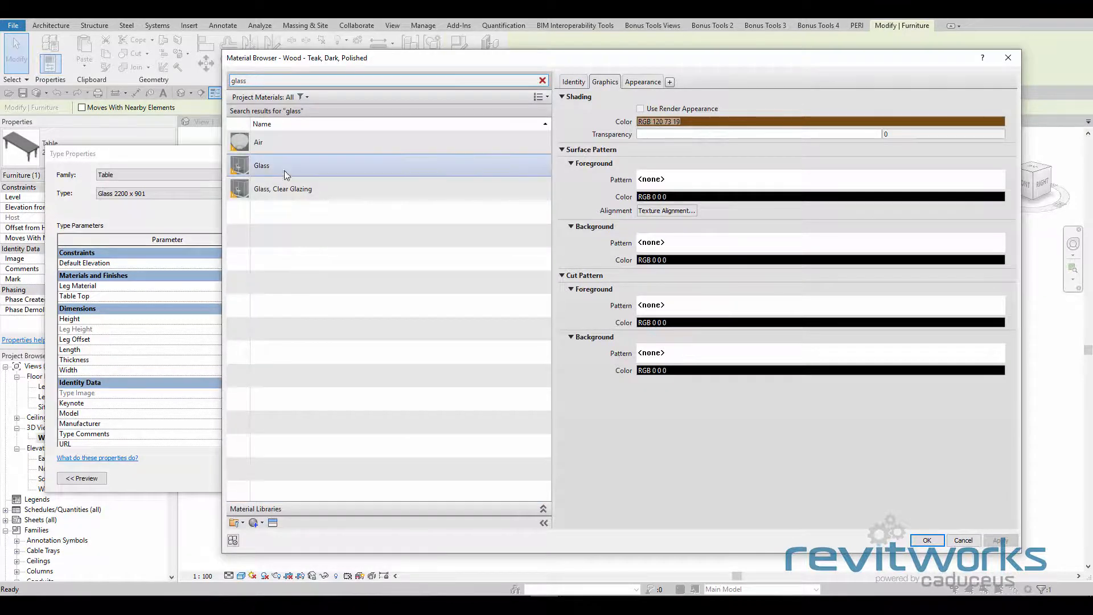
pyautogui.doubleClick(267, 164)
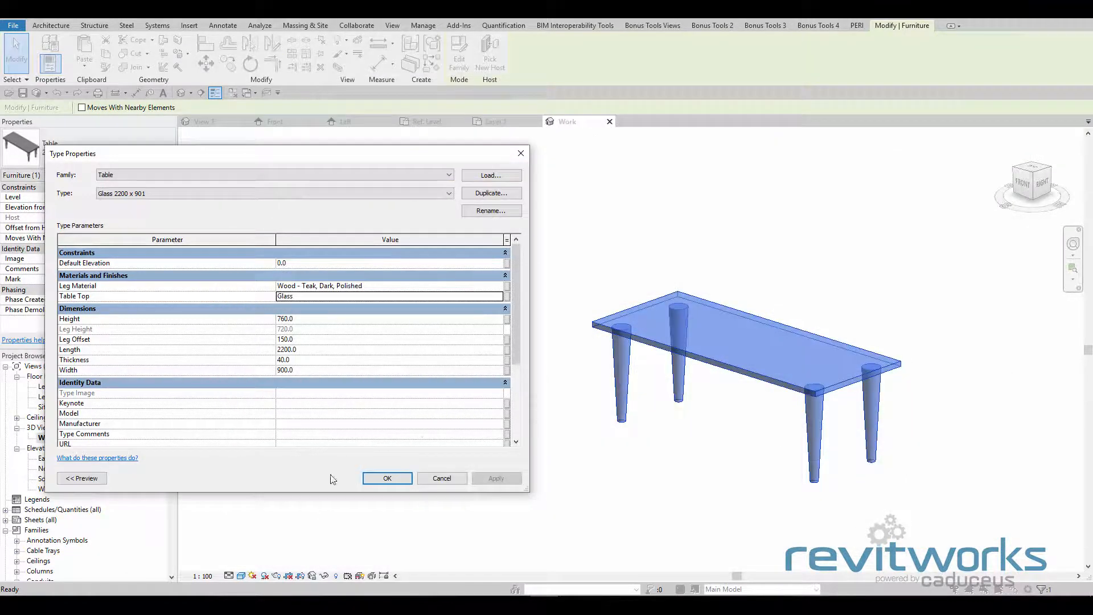
pyautogui.click(386, 478)
pyautogui.click(603, 517)
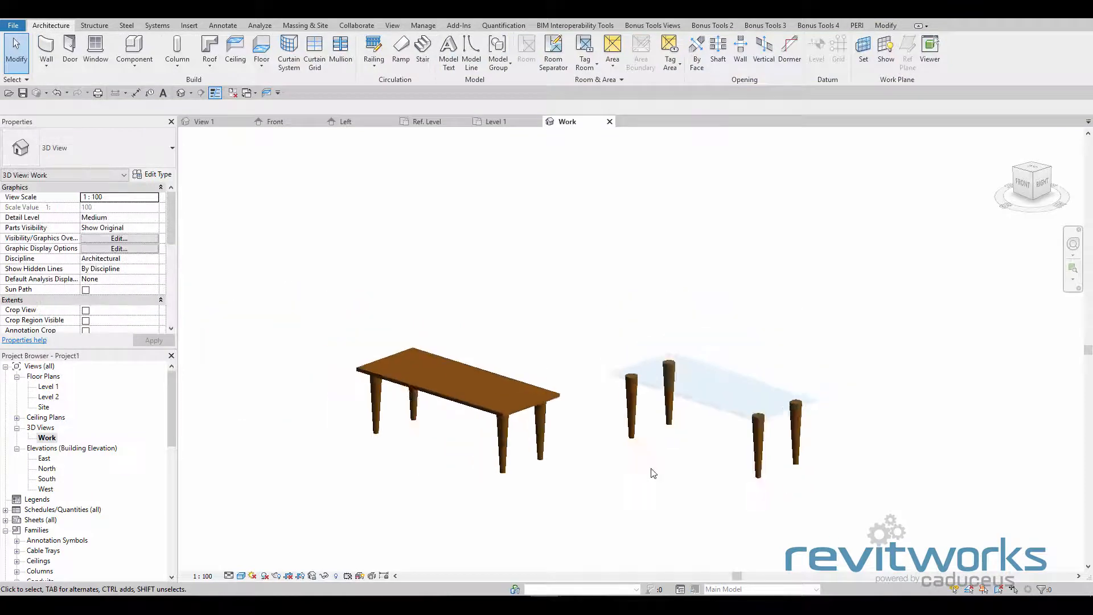
# Draw two connected perpendicular 90T_25Linea_10Gb walls behind the tables, about 11600 mm and 9900 mm long
pyautogui.keyDown('shift'); pyautogui.moveTo(652, 471); pyautogui.dragTo(680, 468, button='middle'); pyautogui.keyUp('shift')
pyautogui.scroll(-3, 679, 468)
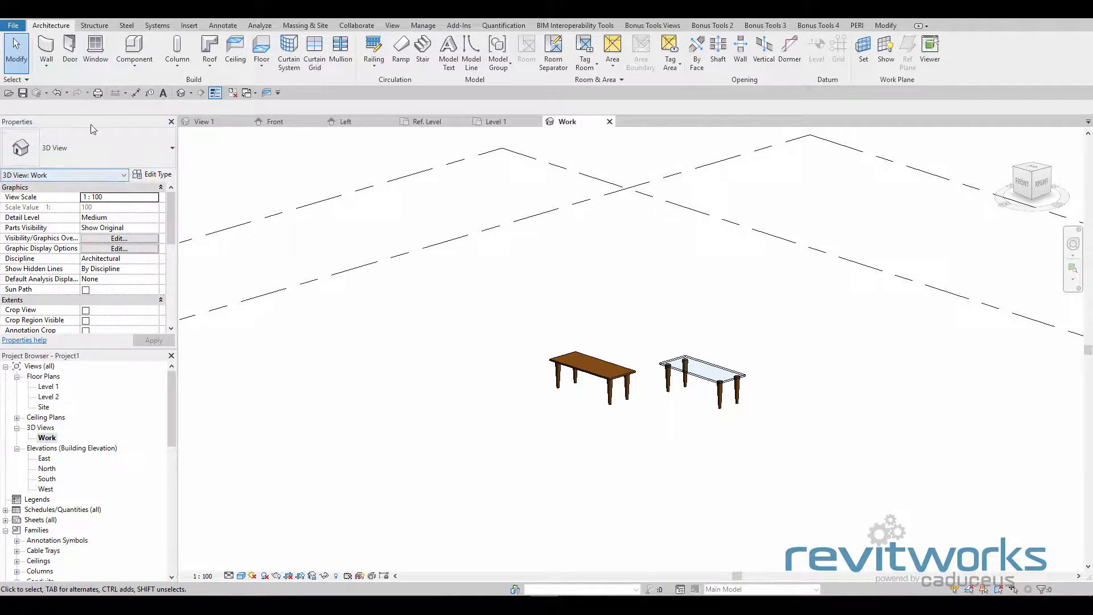
pyautogui.click(46, 65)
pyautogui.click(44, 89)
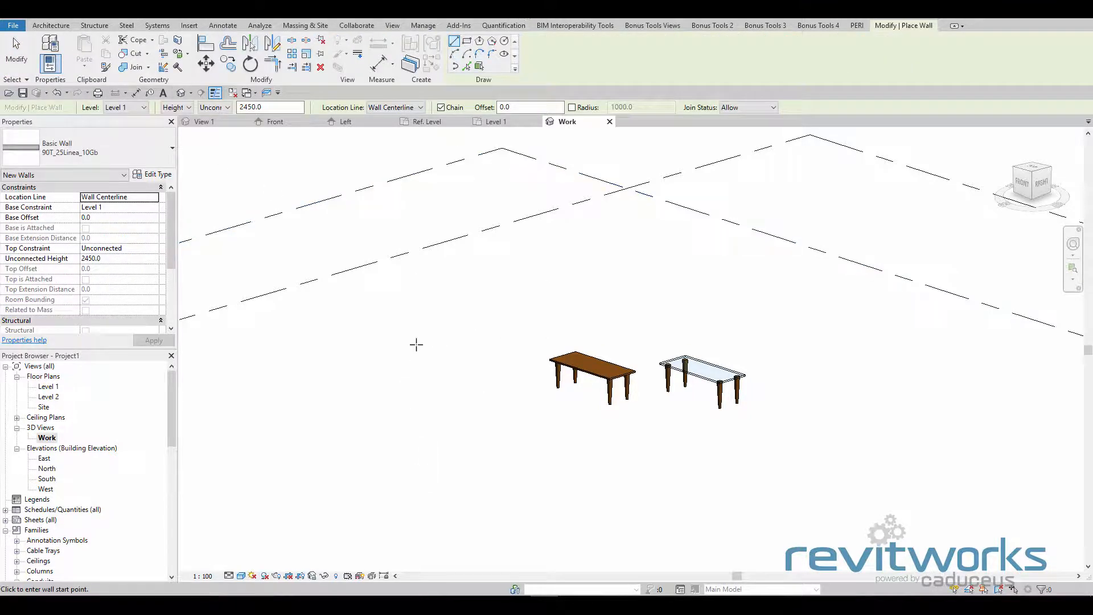
pyautogui.click(384, 377)
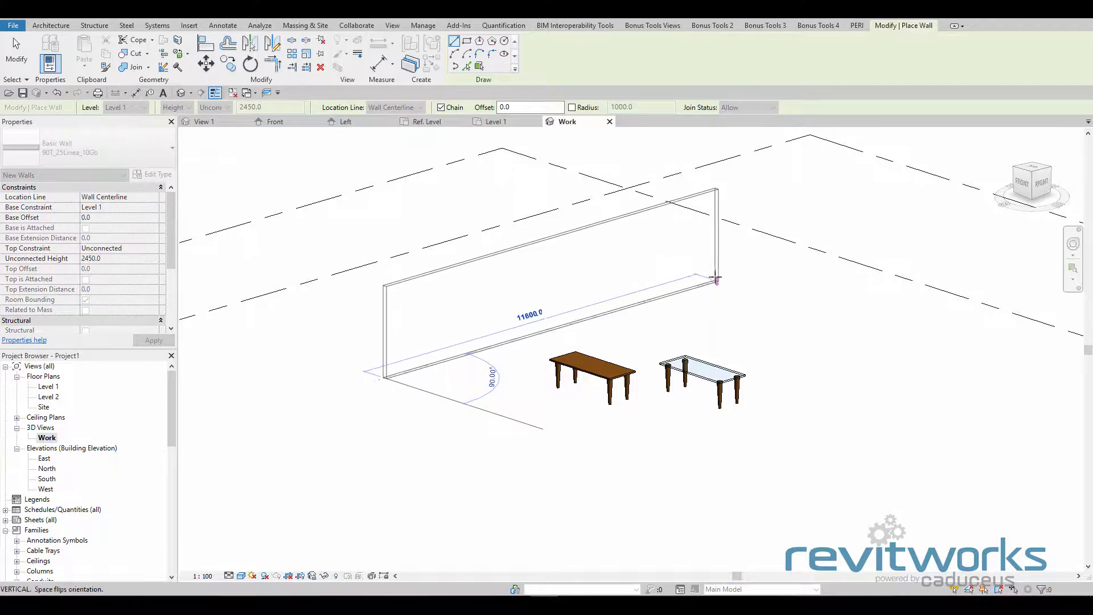
pyautogui.click(717, 278)
pyautogui.click(960, 367)
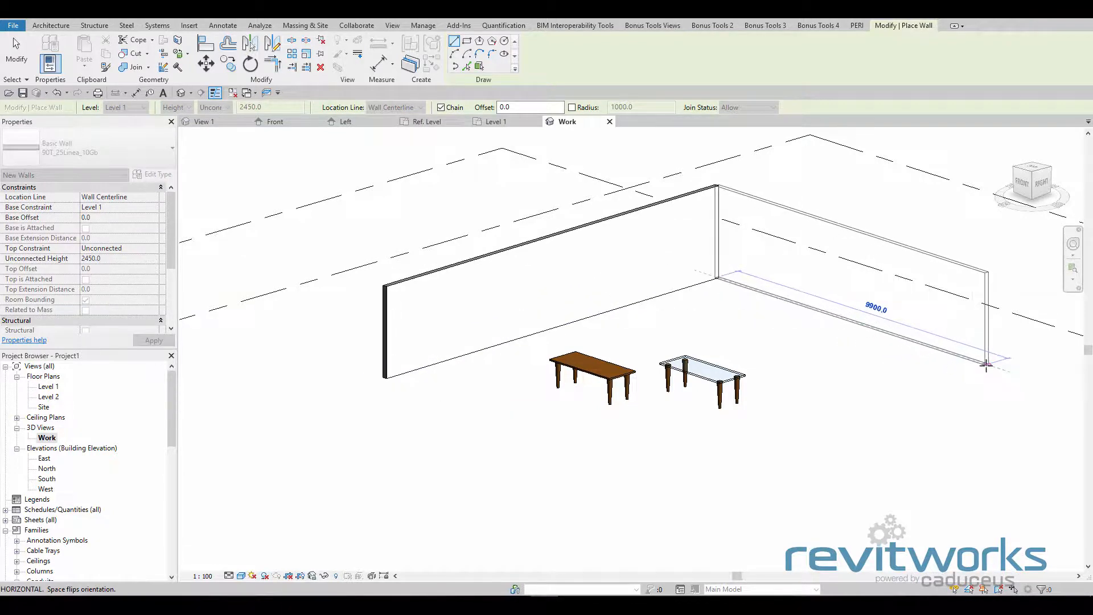
pyautogui.press('Escape')
pyautogui.press('Escape')
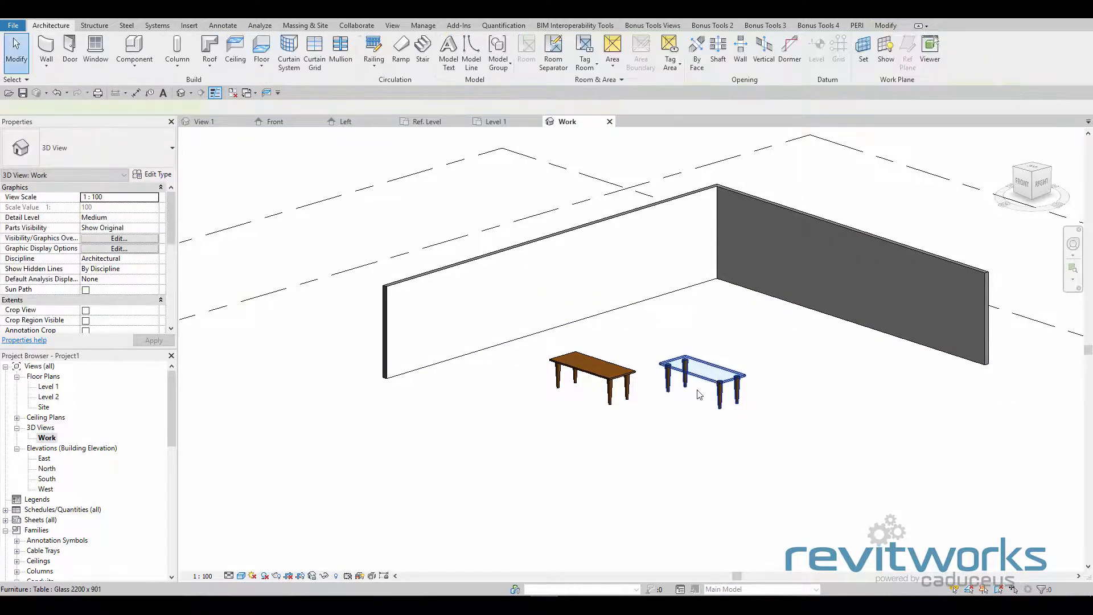
pyautogui.click(714, 381)
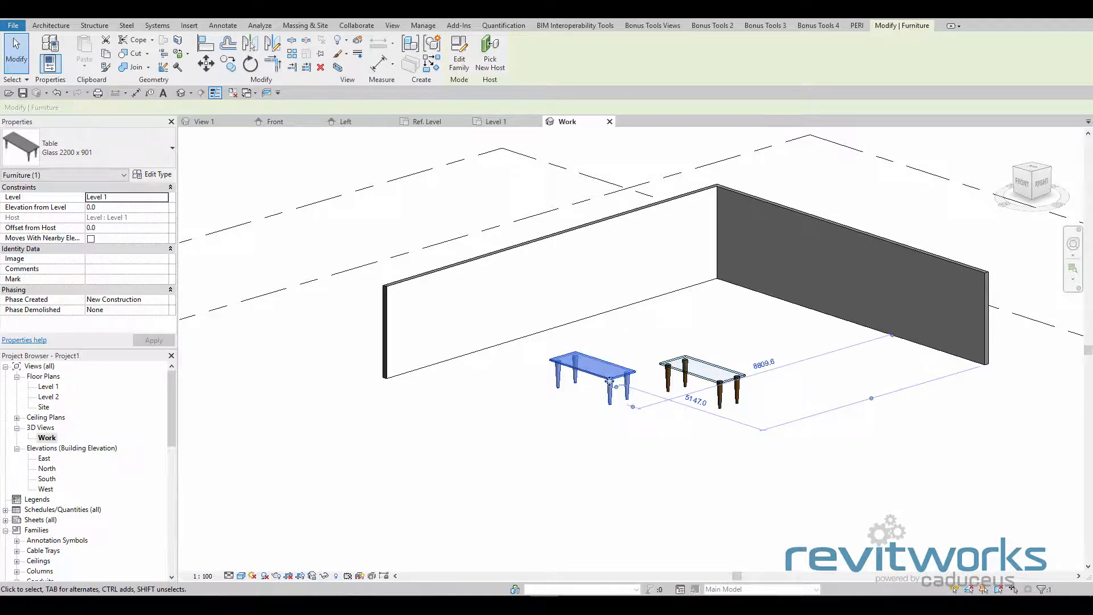
pyautogui.keyDown('shift'); pyautogui.moveTo(615, 446); pyautogui.dragTo(628, 466, button='middle'); pyautogui.keyUp('shift')
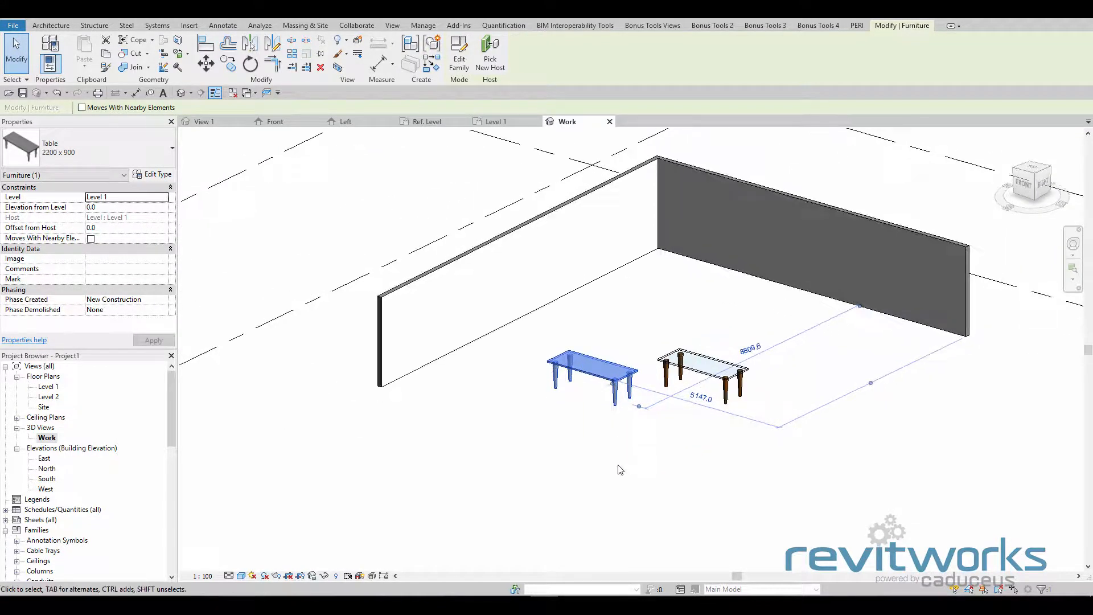
pyautogui.click(618, 469)
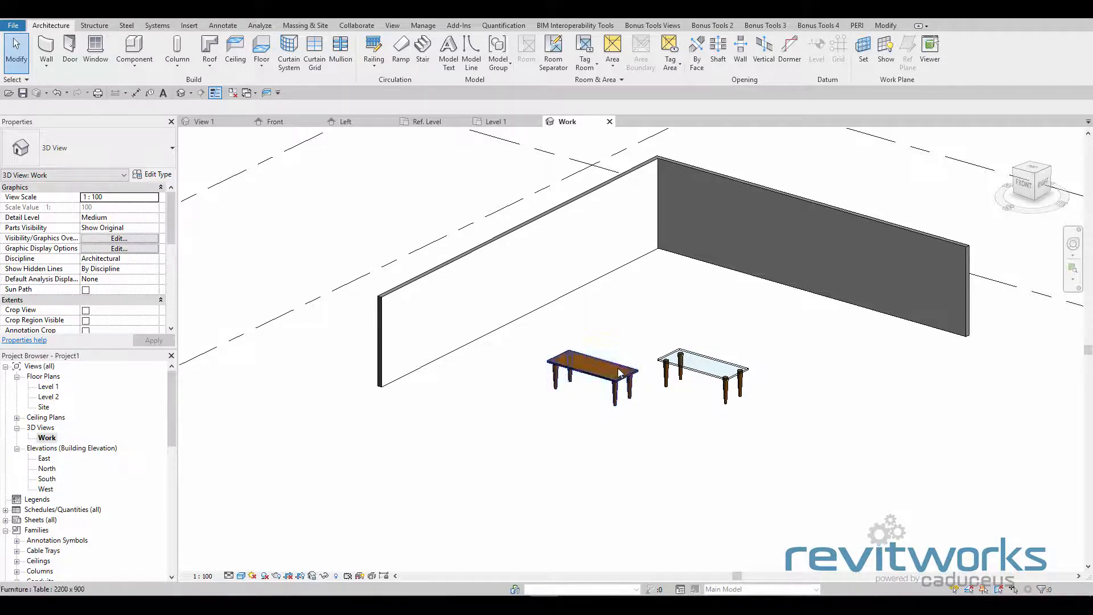
# Switch to the Family1 table family and close it, keeping the project open
pyautogui.click(350, 122)
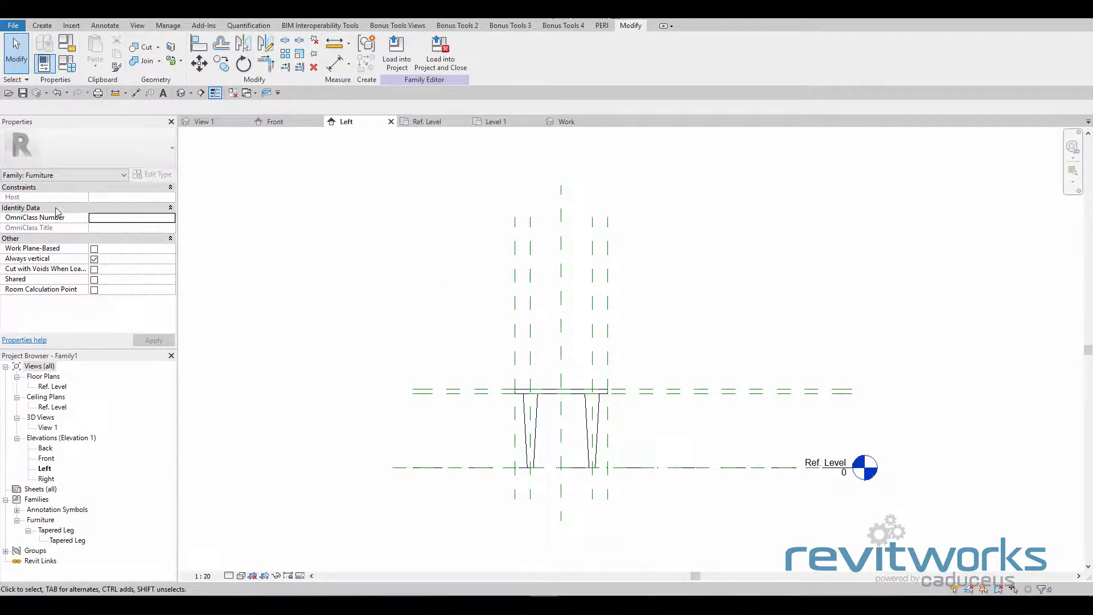
pyautogui.click(14, 26)
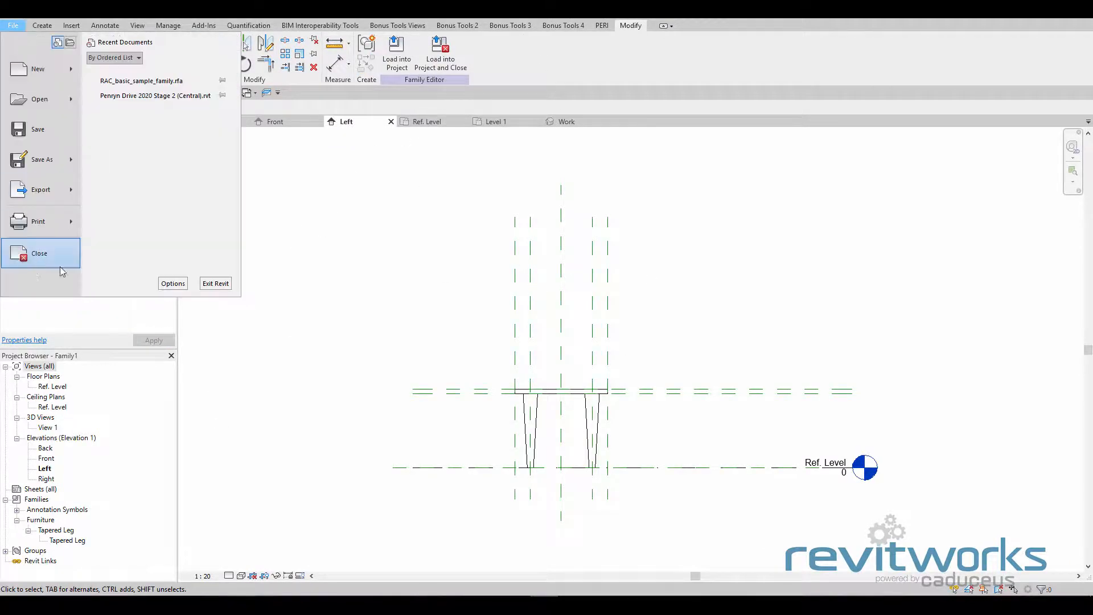
pyautogui.click(60, 265)
pyautogui.click(571, 306)
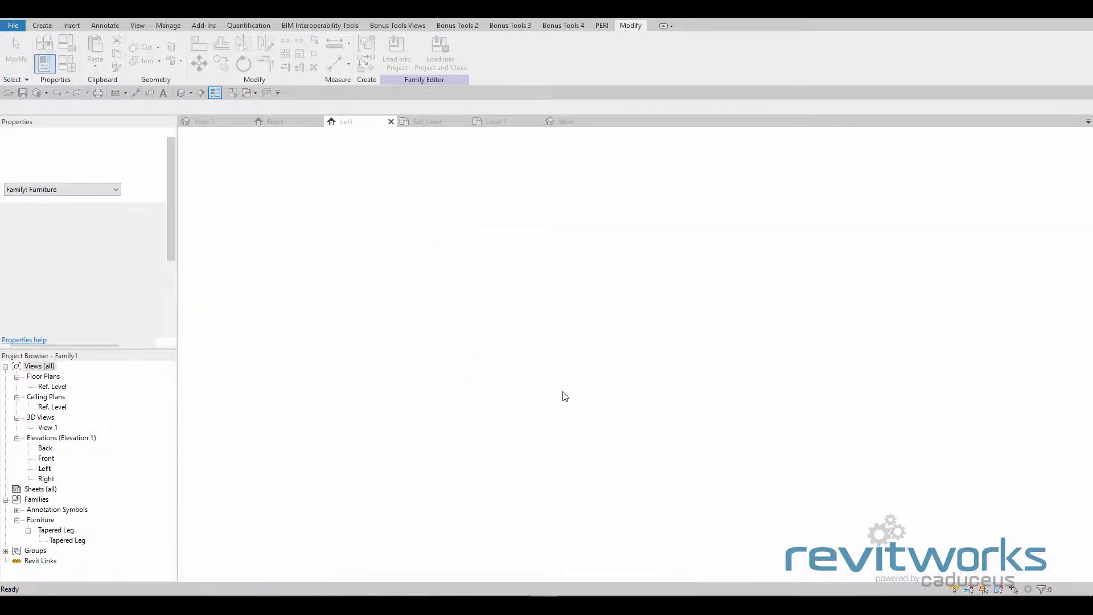
# Open the wooden table's family for editing, enable Work Plane-Based and disable Always vertical
pyautogui.click(603, 392)
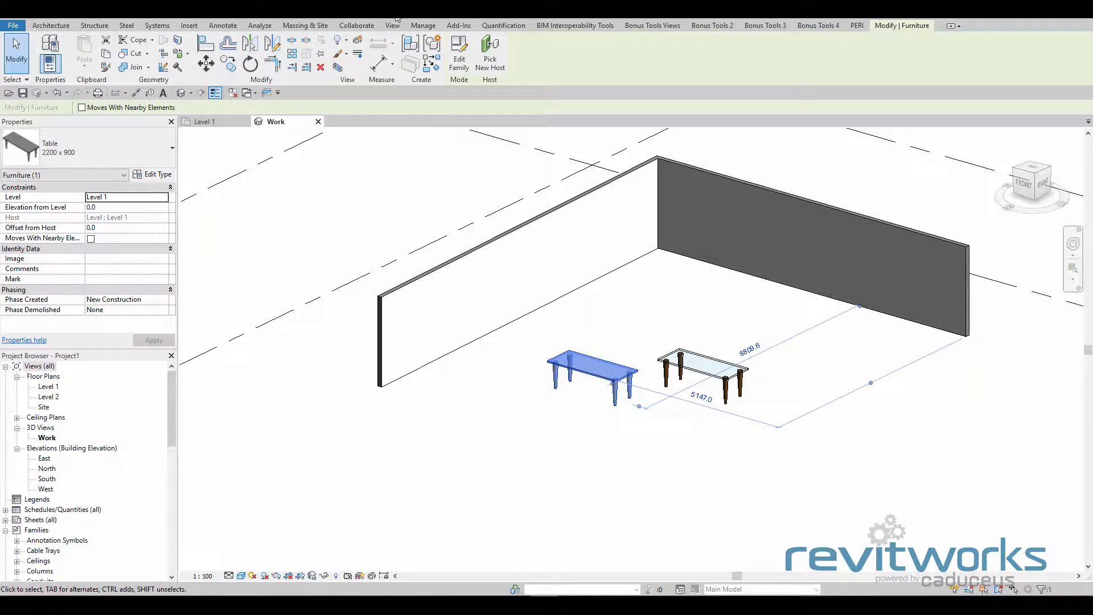
pyautogui.click(459, 54)
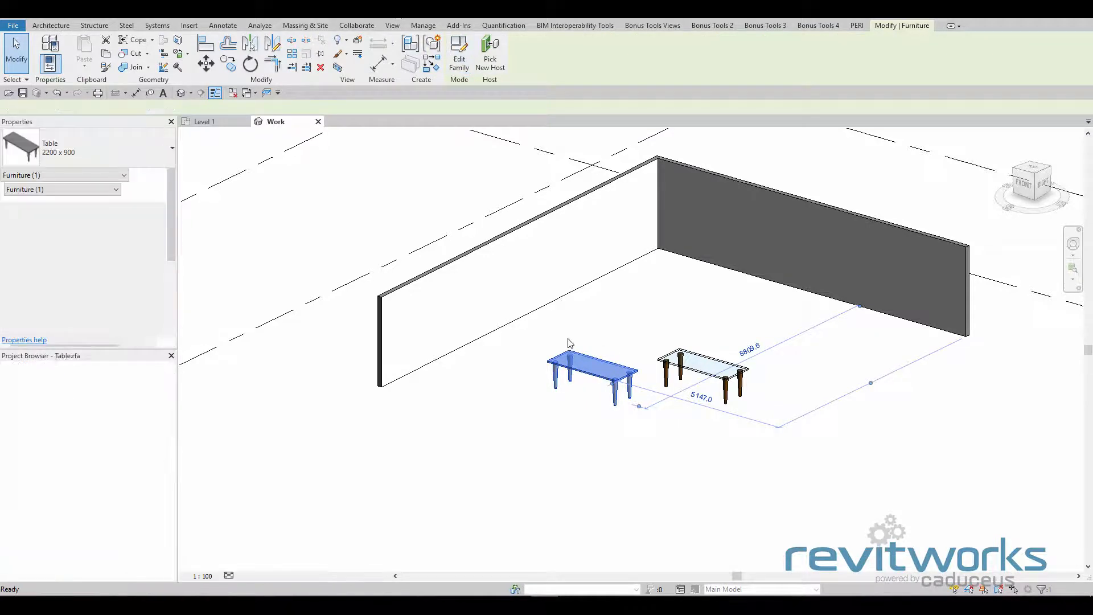
pyautogui.scroll(-3, 568, 328)
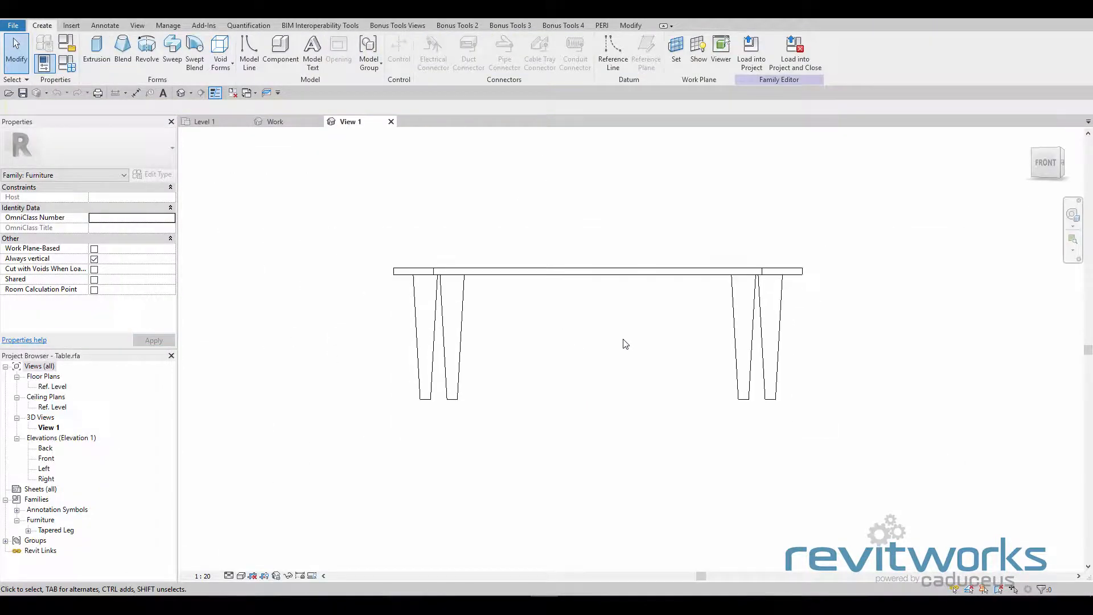
pyautogui.keyDown('shift'); pyautogui.moveTo(631, 350); pyautogui.dragTo(586, 452, button='middle'); pyautogui.keyUp('shift')
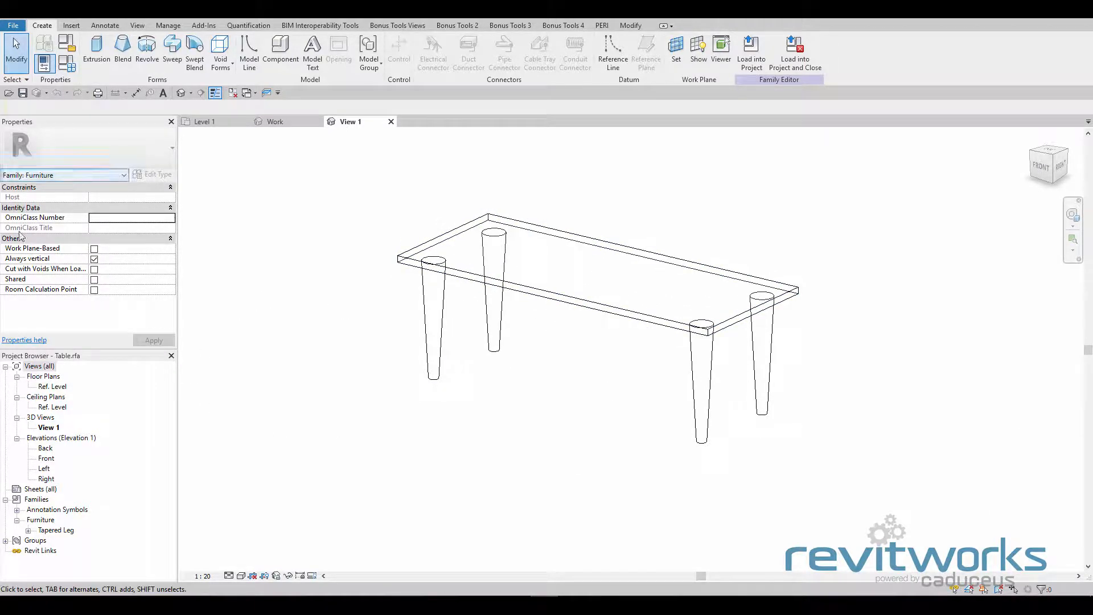
pyautogui.click(94, 249)
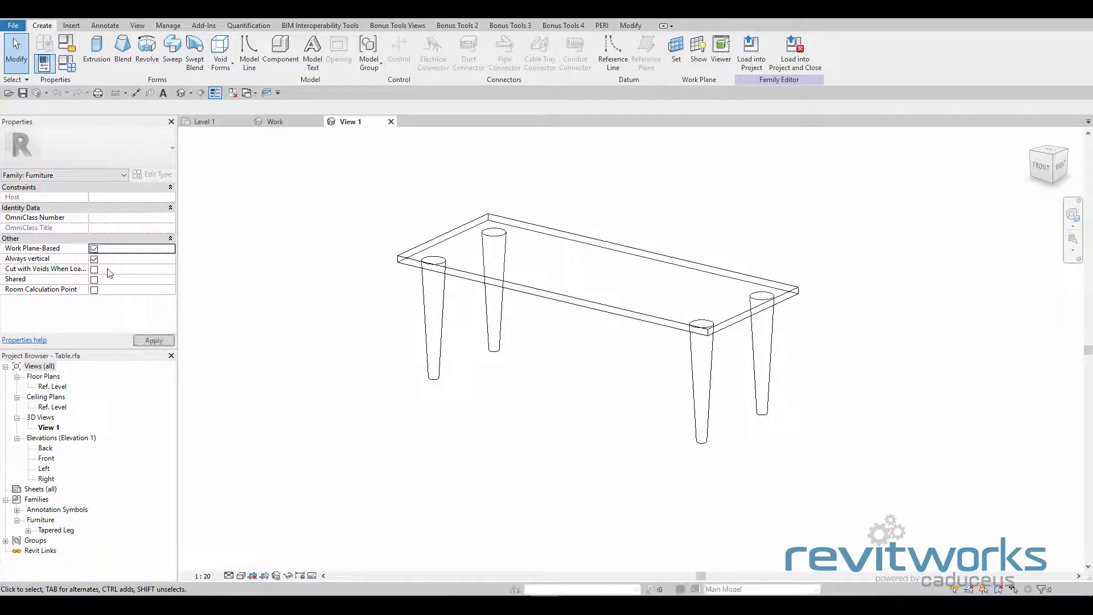
pyautogui.click(95, 259)
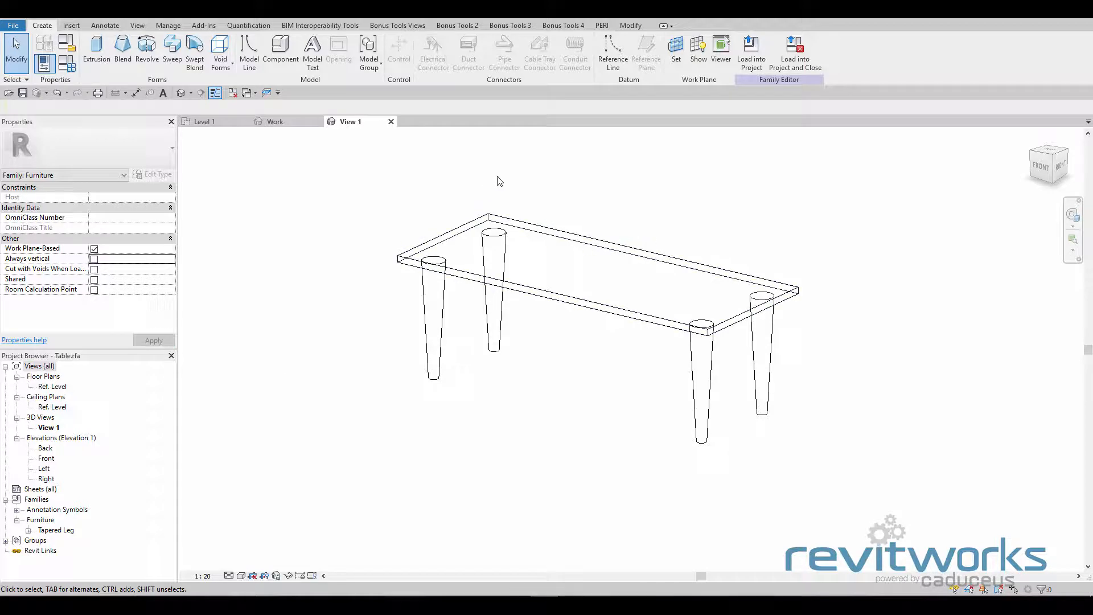
# Load the edited Table family into the project, close it and overwrite the existing version
pyautogui.click(797, 60)
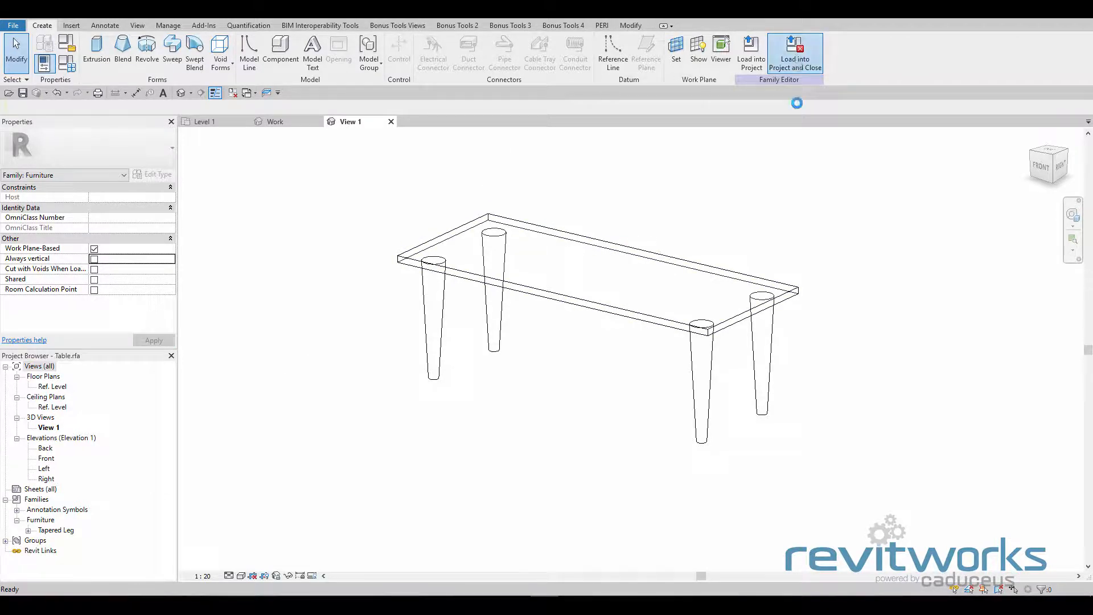
pyautogui.click(570, 305)
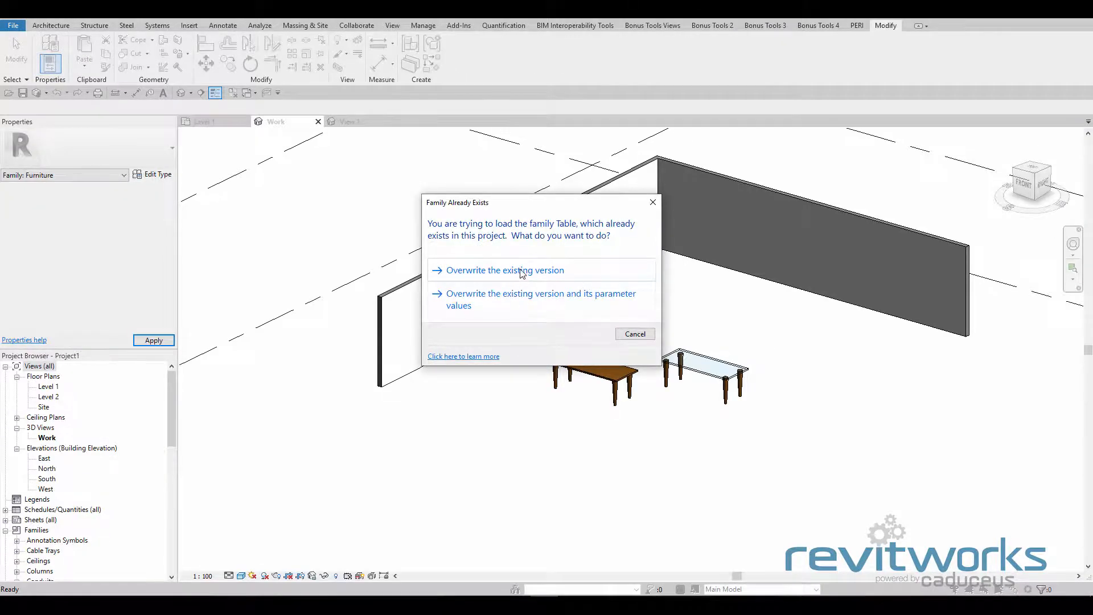
pyautogui.click(523, 272)
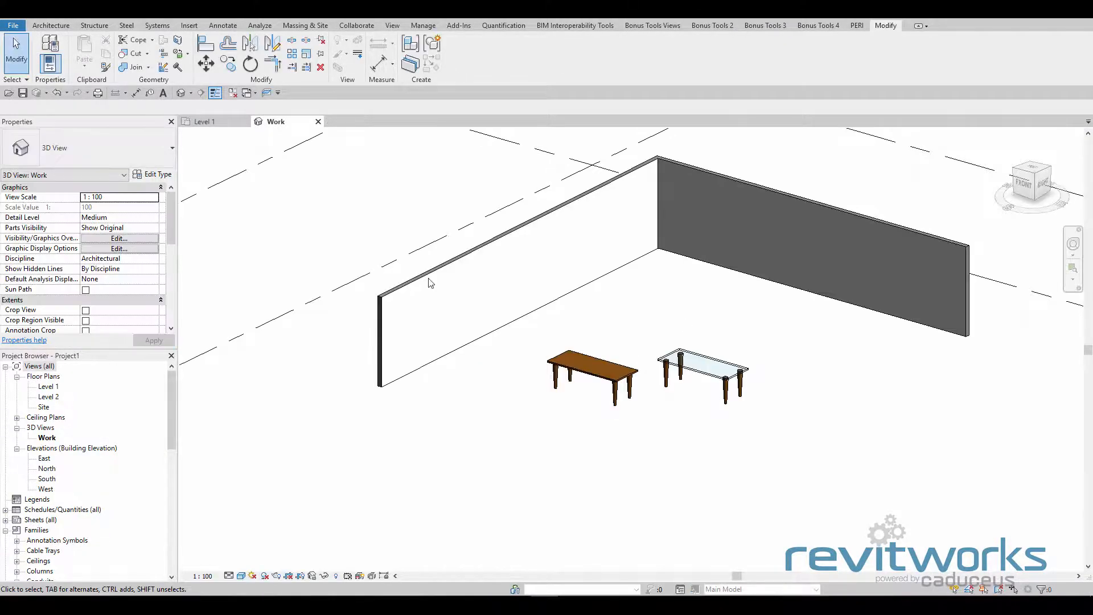
# Place a 2200 x 900 Table component on the Level 1 work plane behind the glass table
pyautogui.click(52, 26)
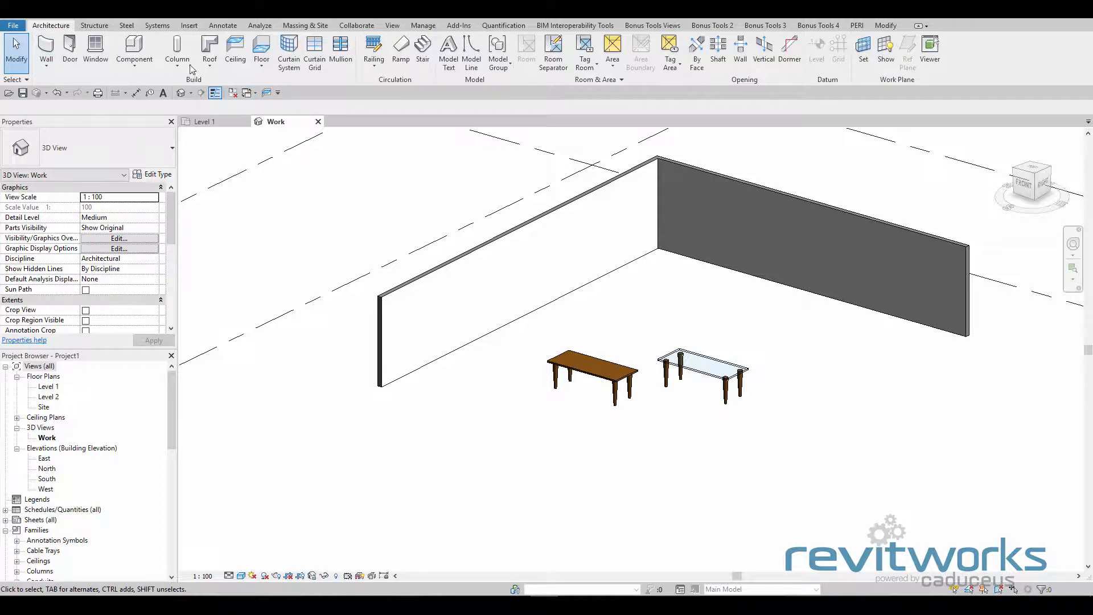
pyautogui.click(134, 46)
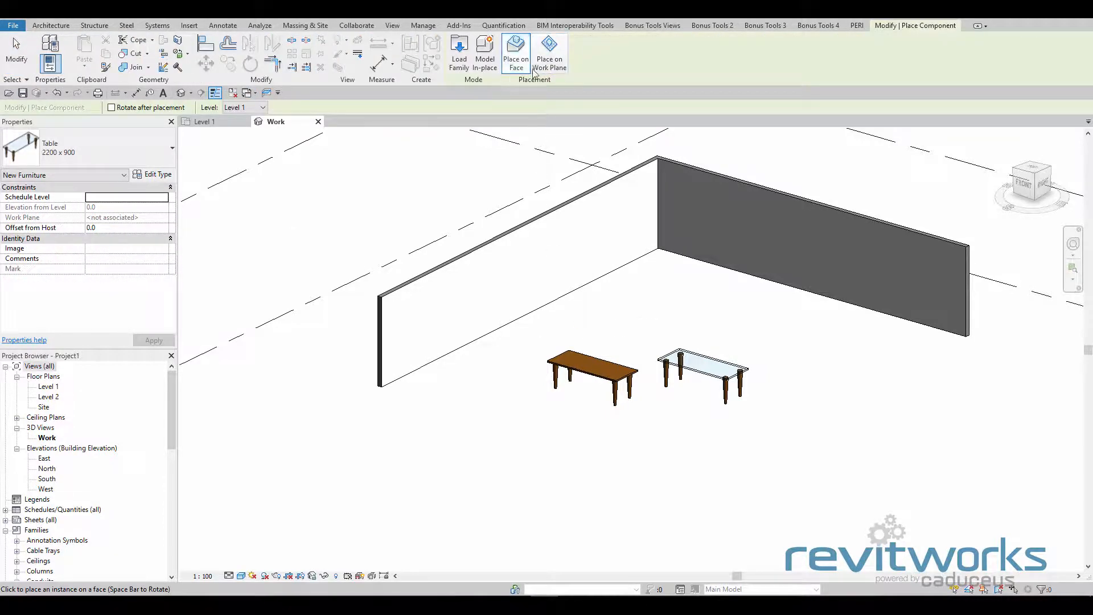
pyautogui.click(549, 54)
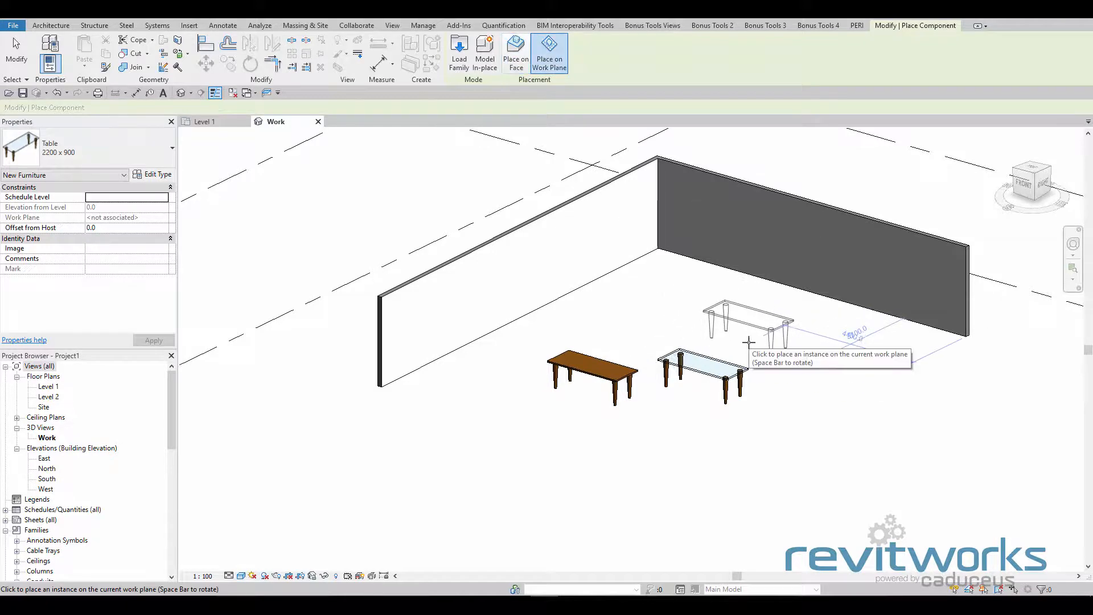
pyautogui.click(716, 330)
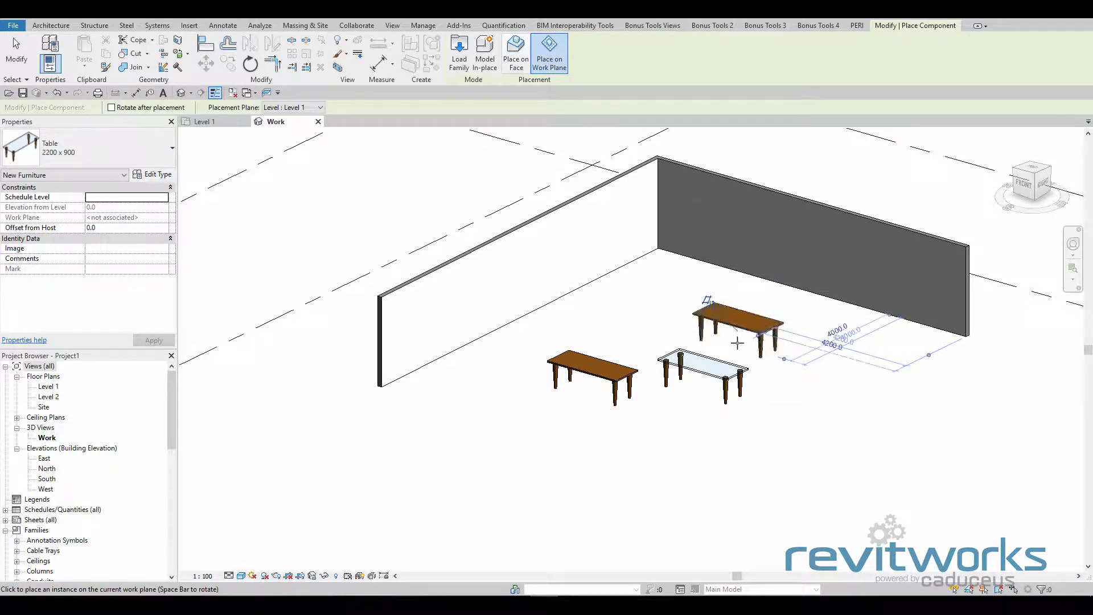
# Place 2200 x 900 tables on the faces of both walls using face placement
pyautogui.click(516, 54)
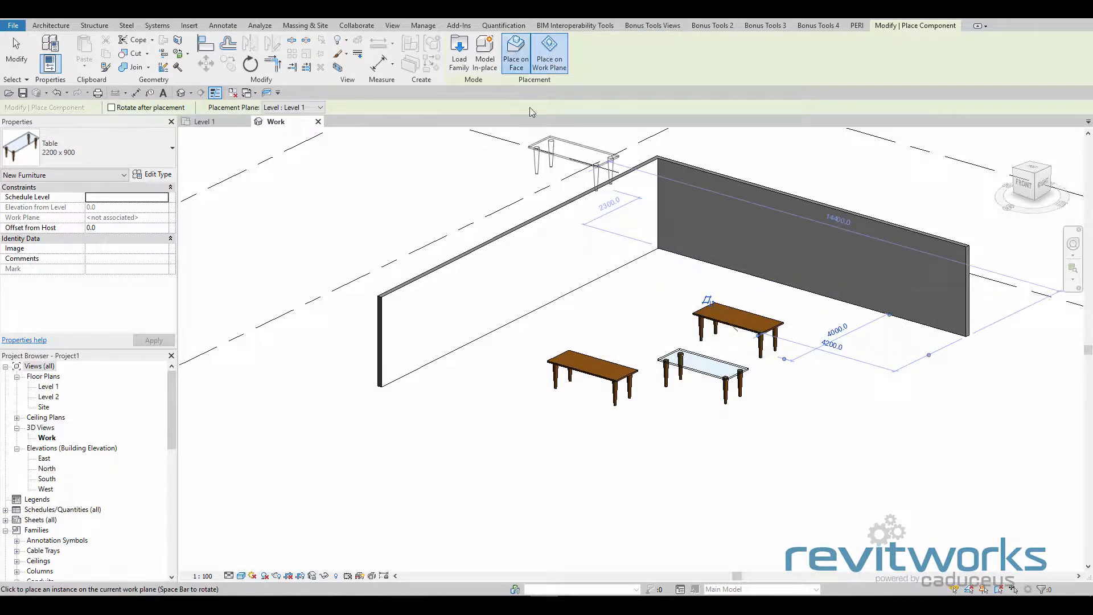
pyautogui.click(570, 240)
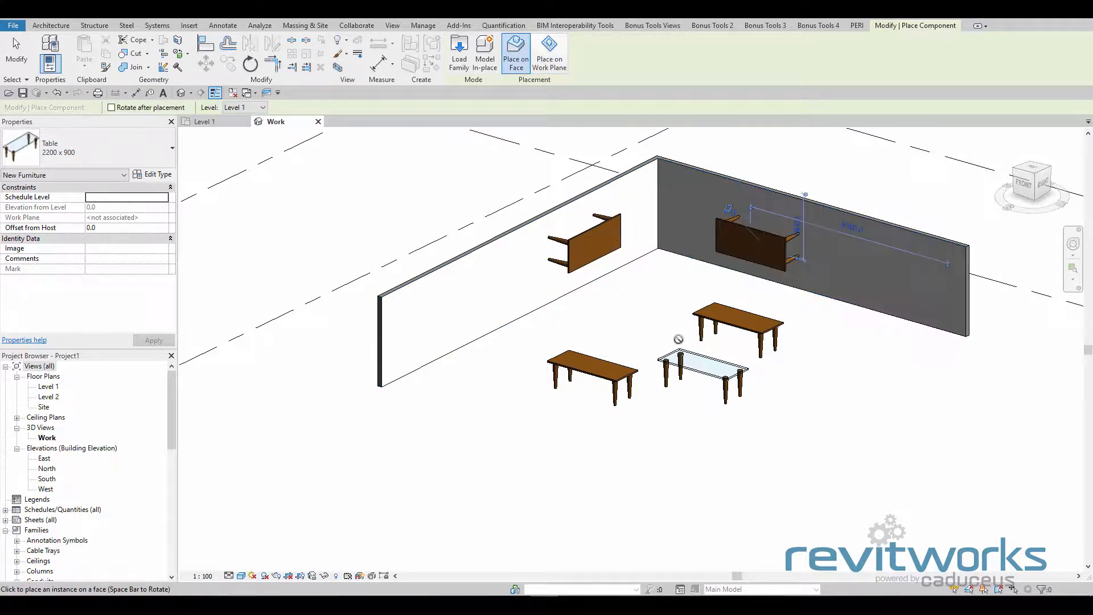
pyautogui.keyDown('shift'); pyautogui.moveTo(691, 329); pyautogui.dragTo(513, 353, button='middle'); pyautogui.keyUp('shift')
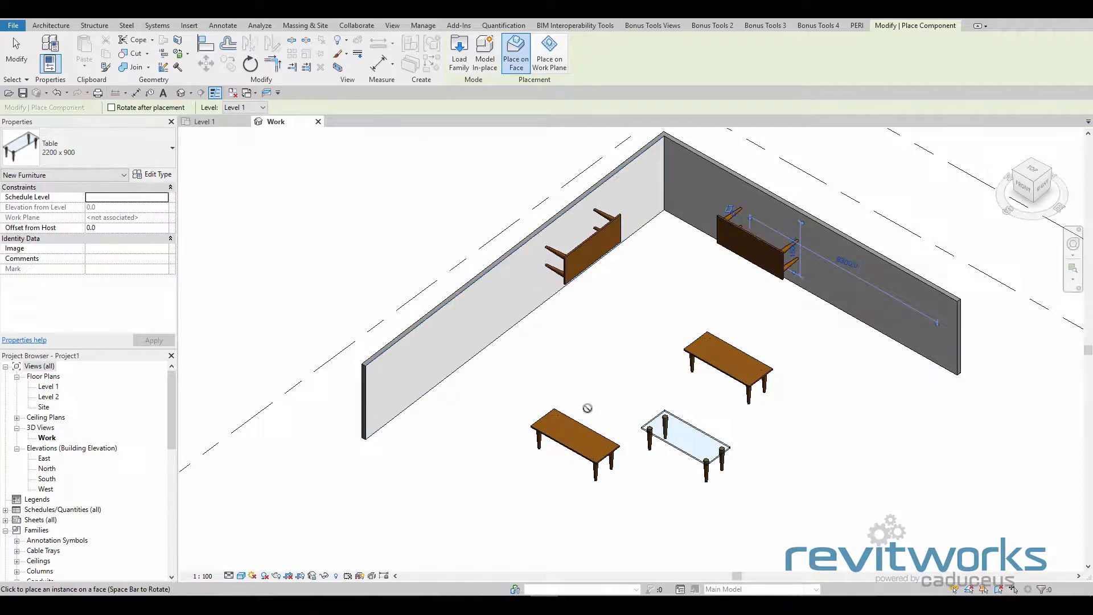
pyautogui.scroll(5, 767, 401)
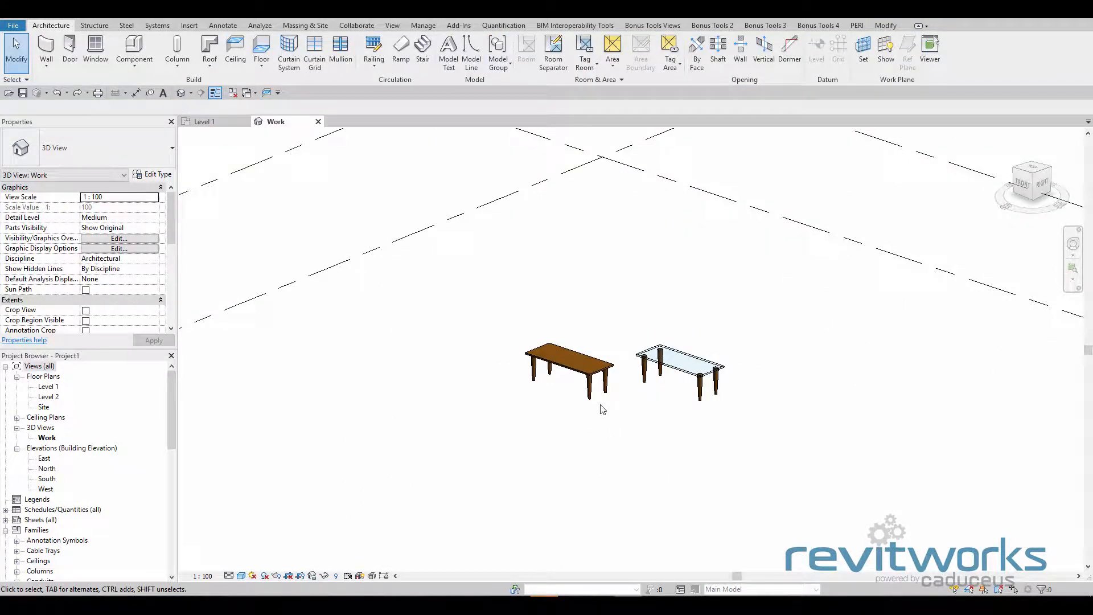
pyautogui.click(605, 358)
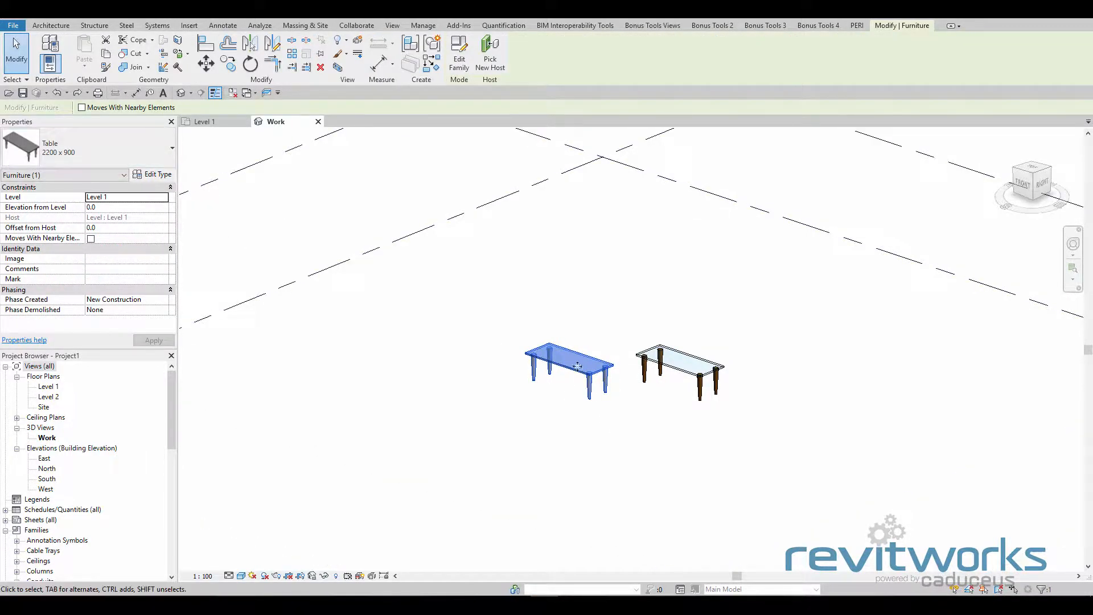
pyautogui.click(170, 178)
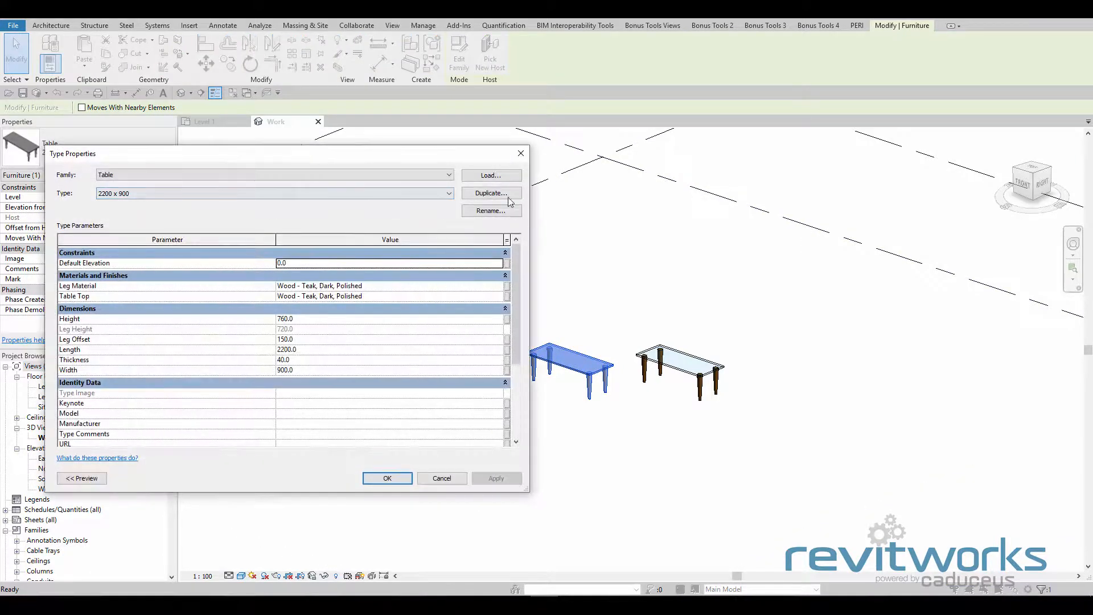
pyautogui.click(491, 194)
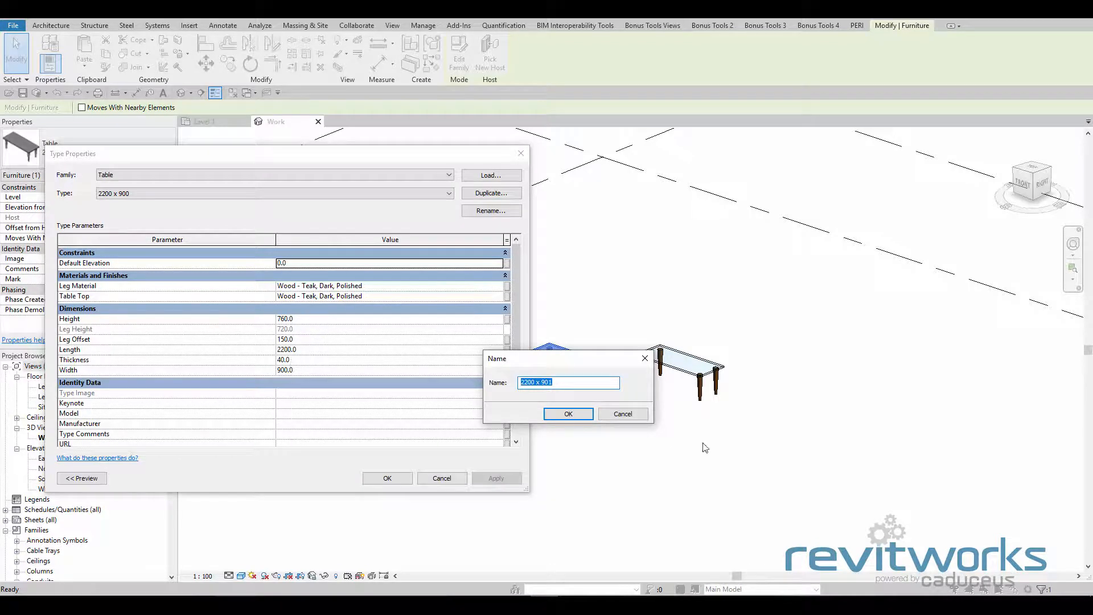
pyautogui.click(624, 414)
pyautogui.click(442, 478)
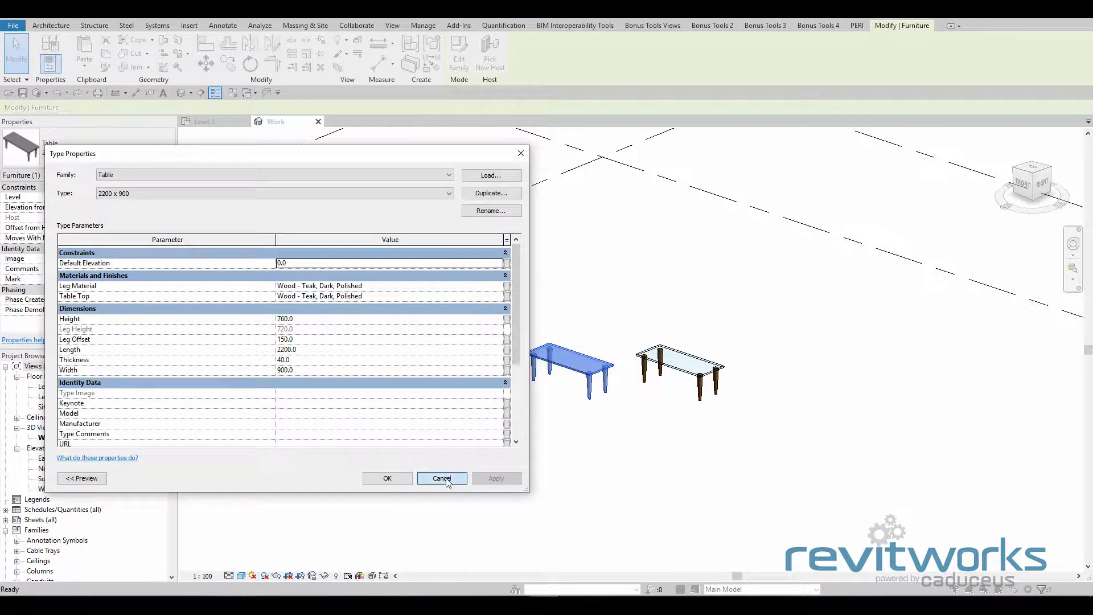
pyautogui.click(601, 429)
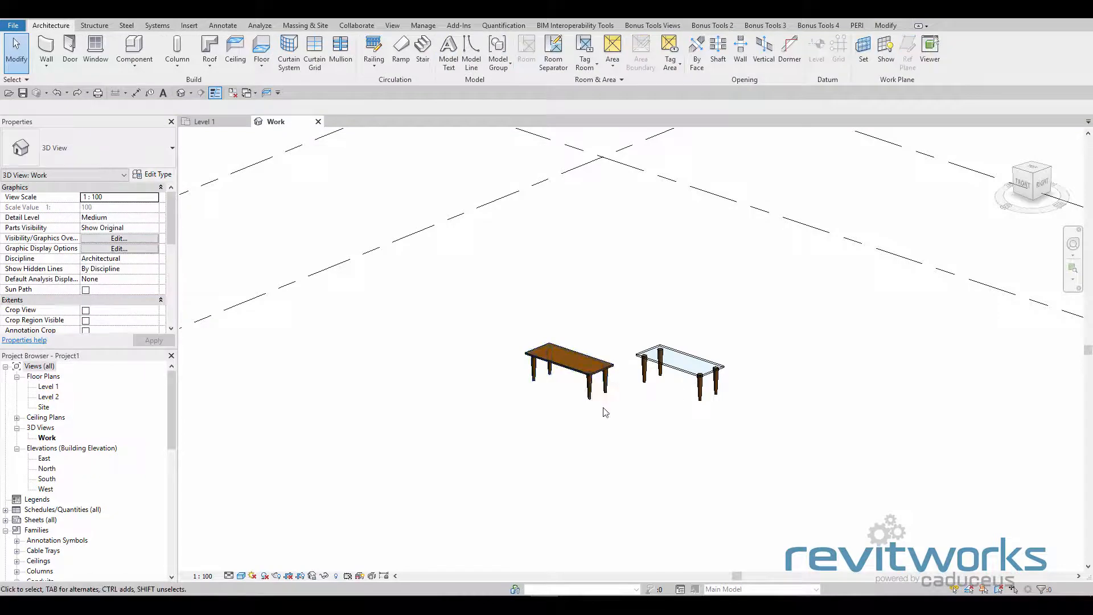
# Open the wooden table's family for editing and change its Length from a type to an instance parameter
pyautogui.click(600, 399)
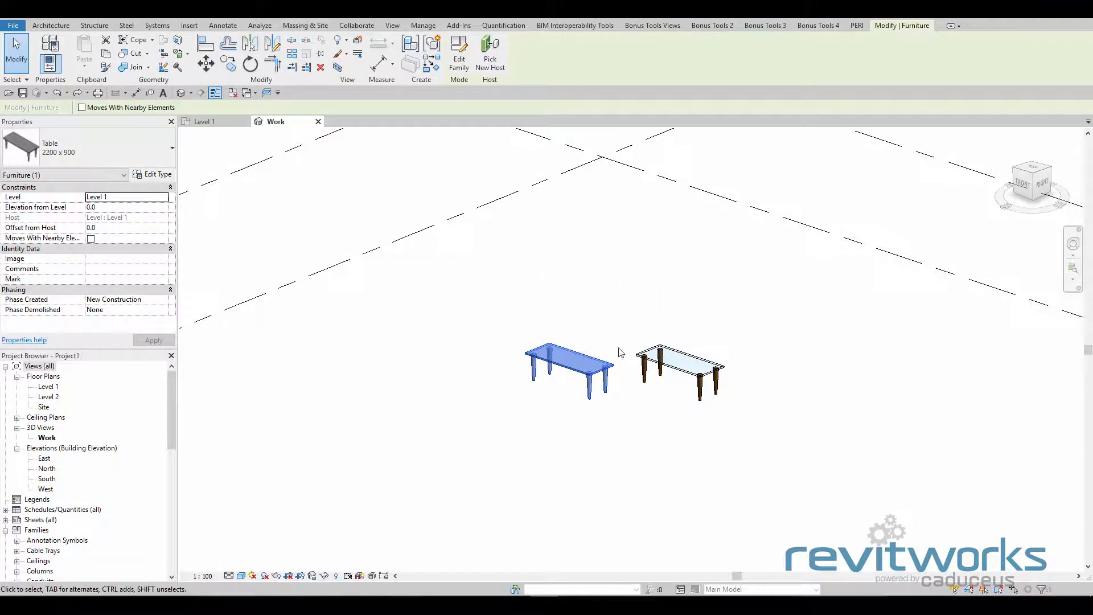
pyautogui.click(463, 65)
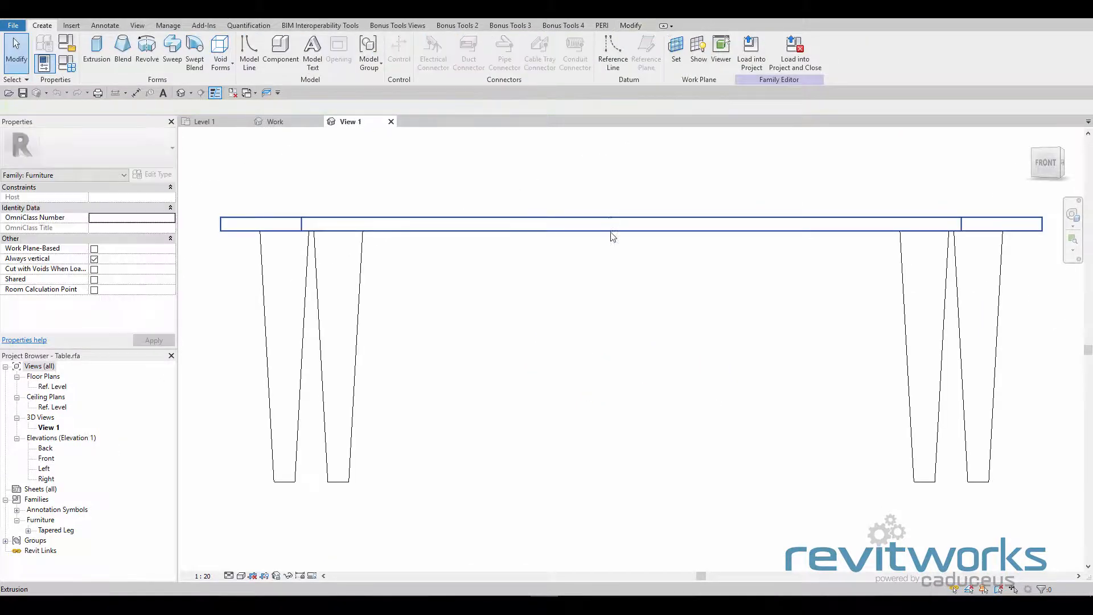
pyautogui.click(69, 63)
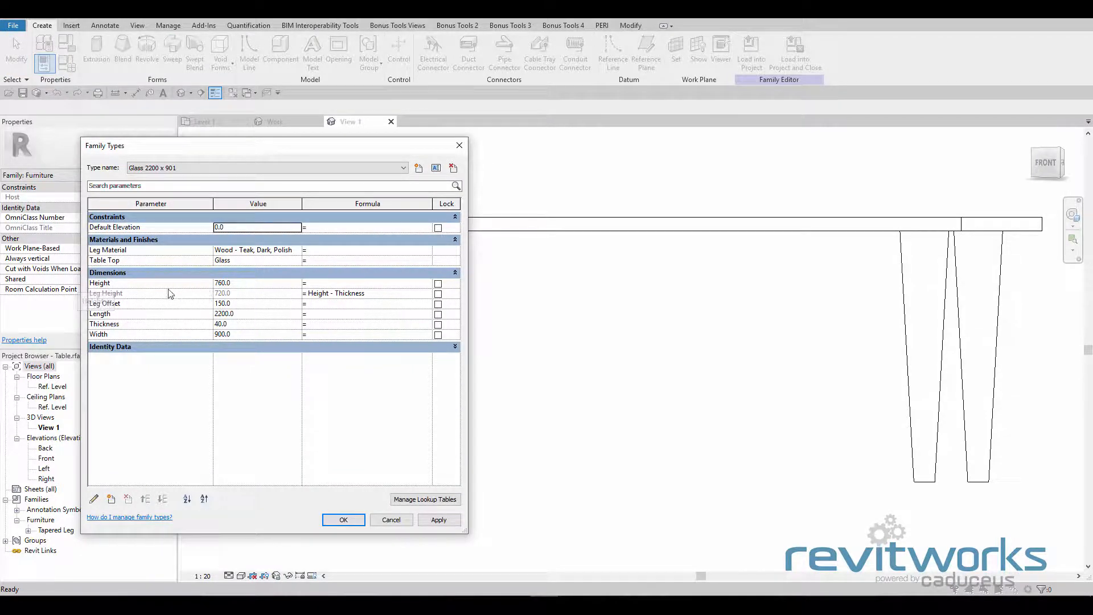
pyautogui.click(115, 287)
pyautogui.click(119, 284)
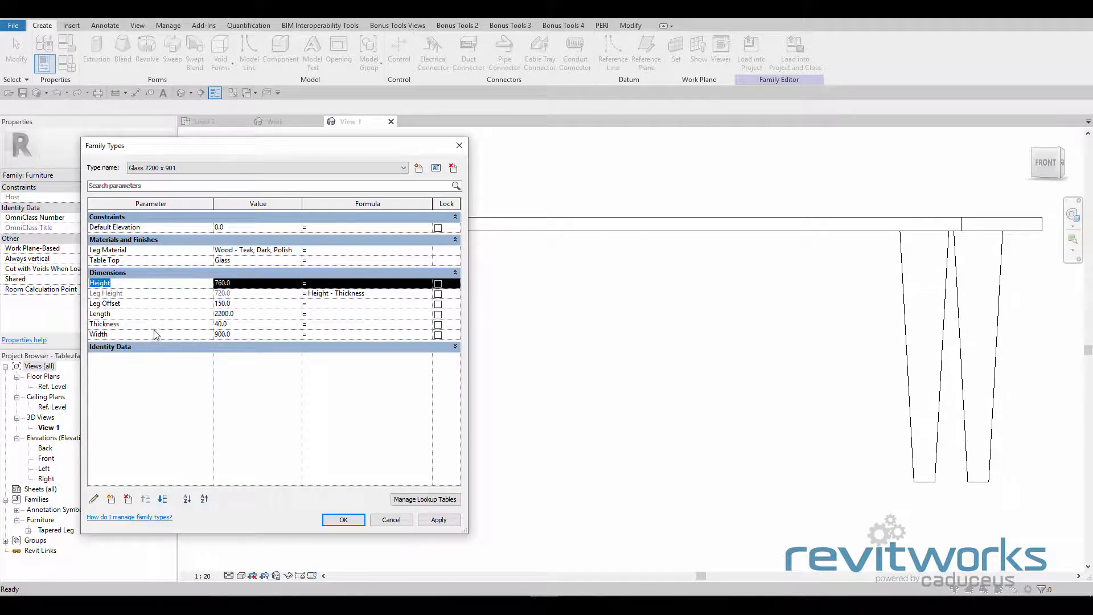
pyautogui.click(124, 315)
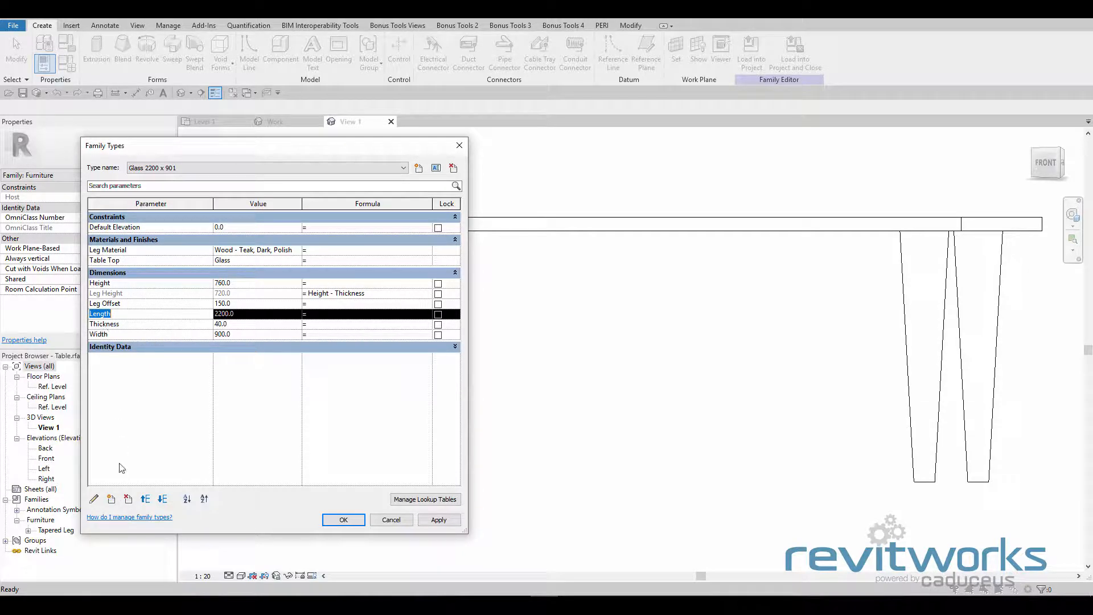
pyautogui.click(94, 499)
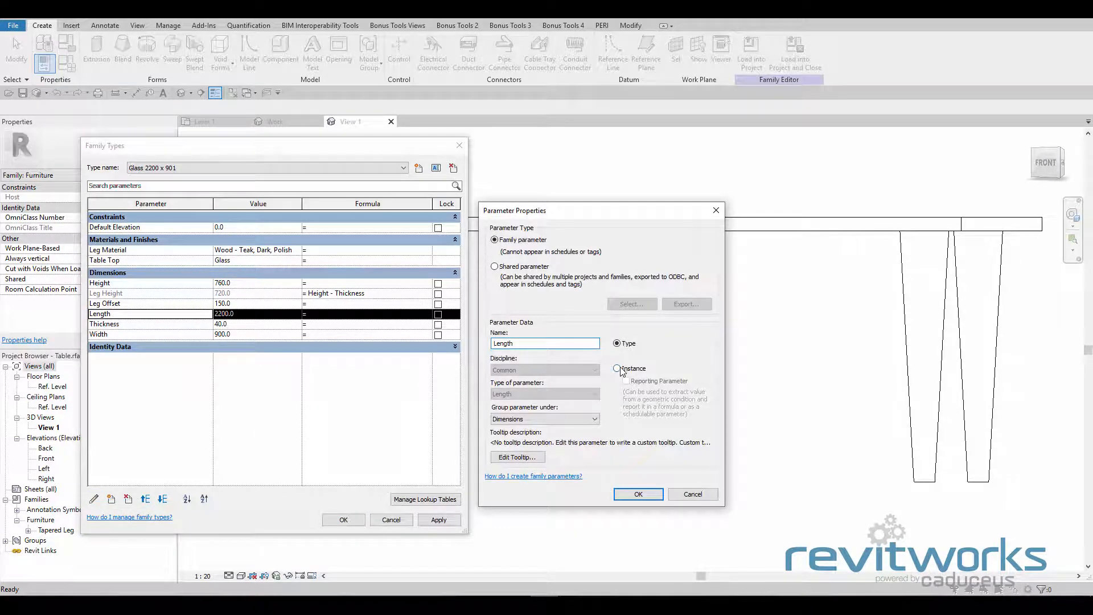
pyautogui.click(618, 369)
pyautogui.click(639, 494)
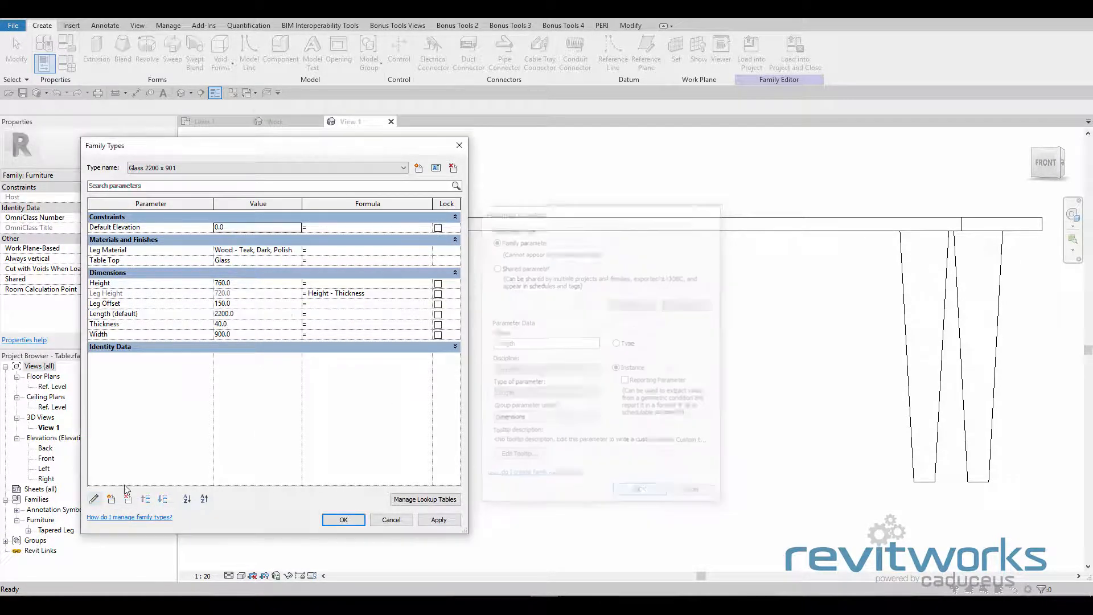
# Change the table family's Width to an instance parameter and accept the family types
pyautogui.click(142, 318)
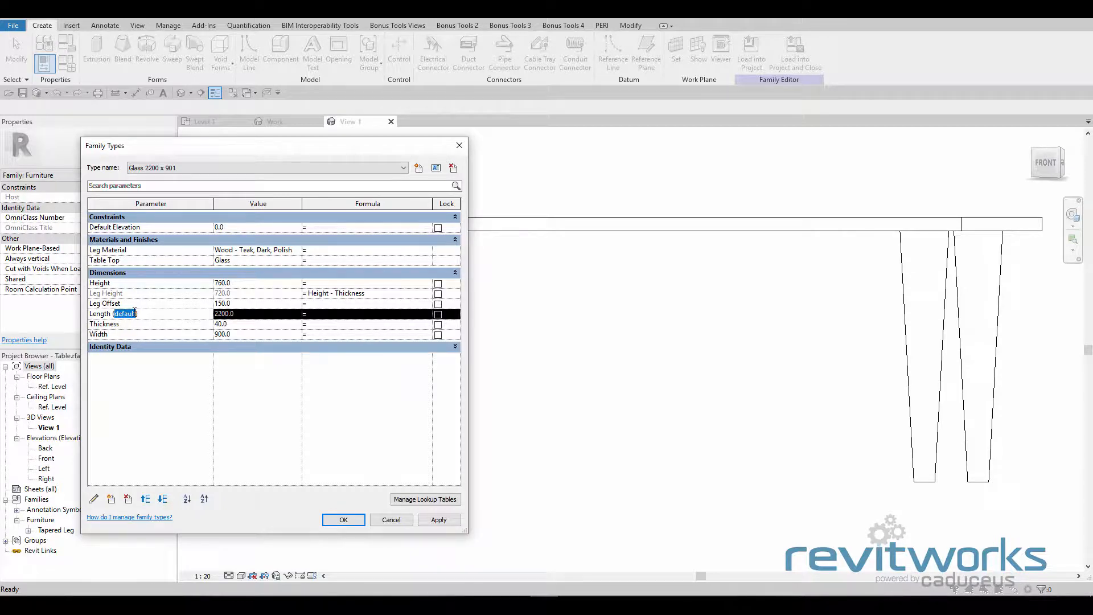
pyautogui.click(127, 335)
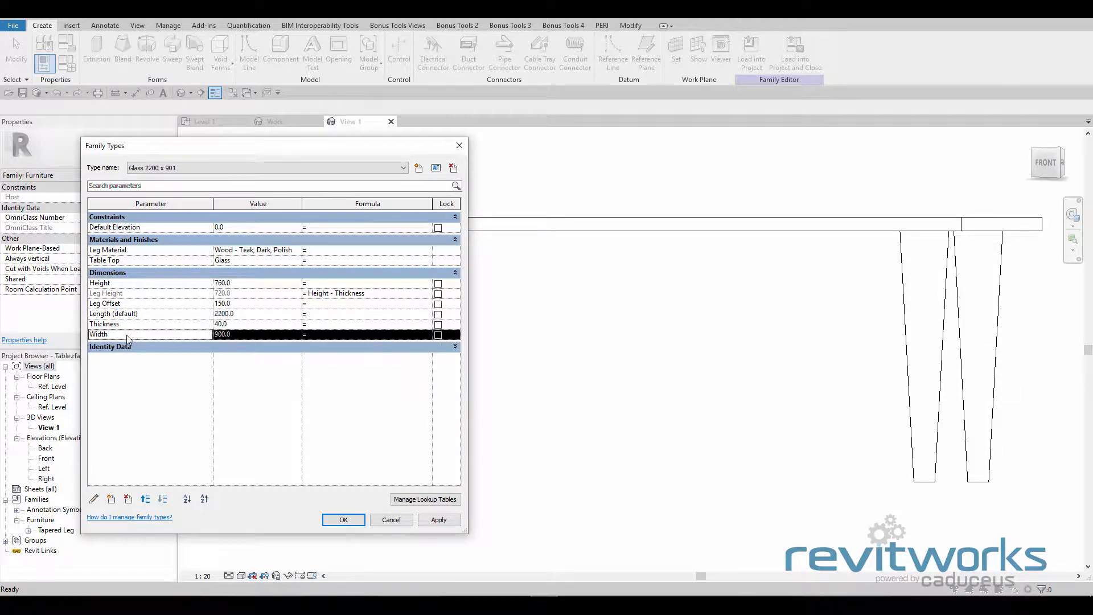
pyautogui.click(94, 499)
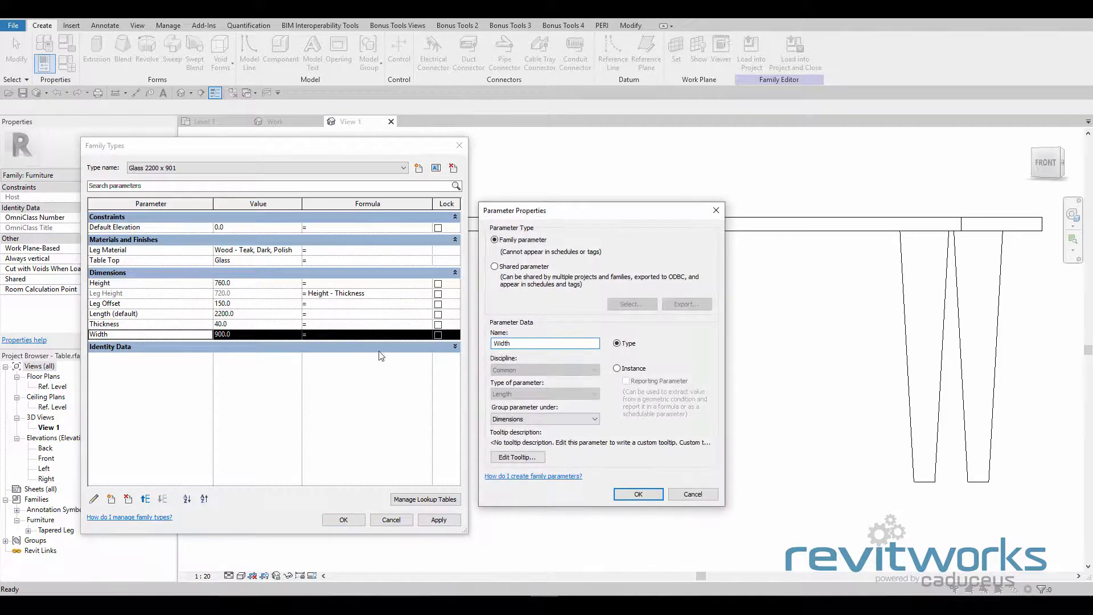
pyautogui.click(618, 369)
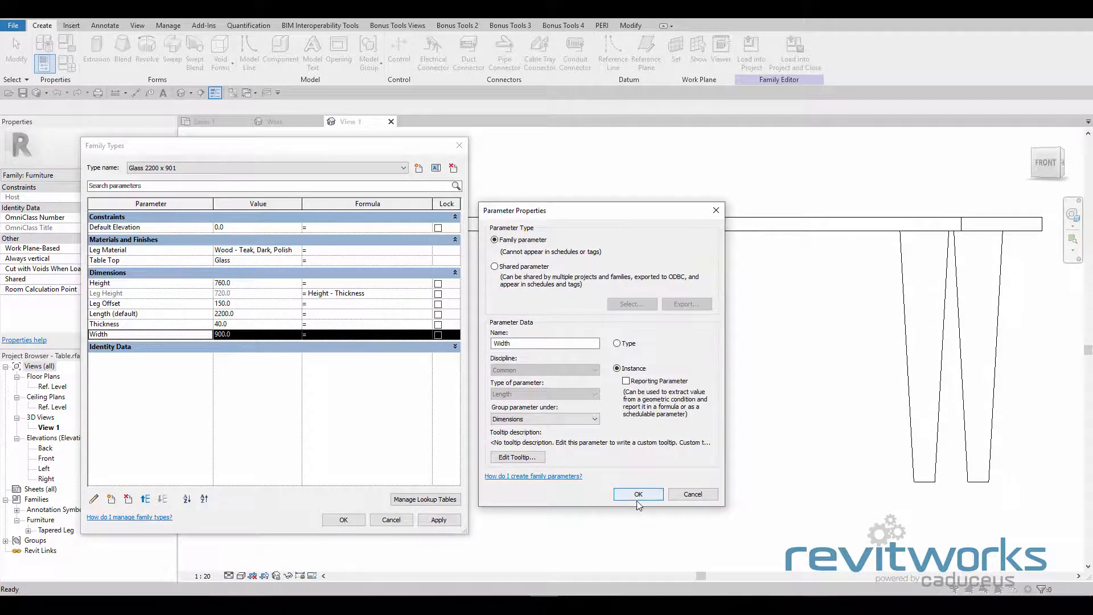
pyautogui.click(638, 494)
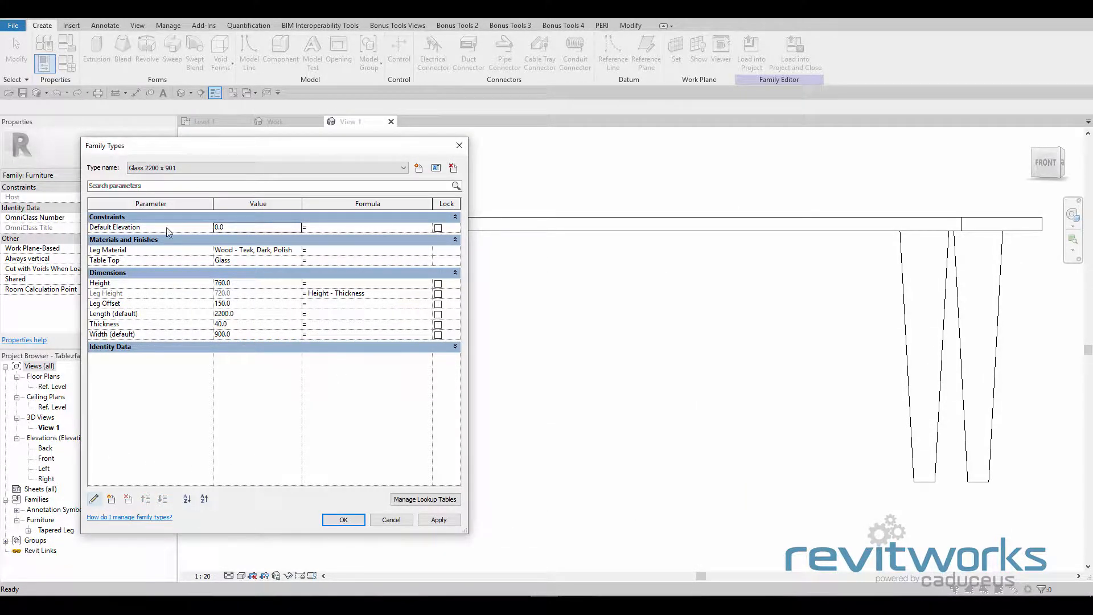
pyautogui.moveTo(244, 147); pyautogui.dragTo(303, 125)
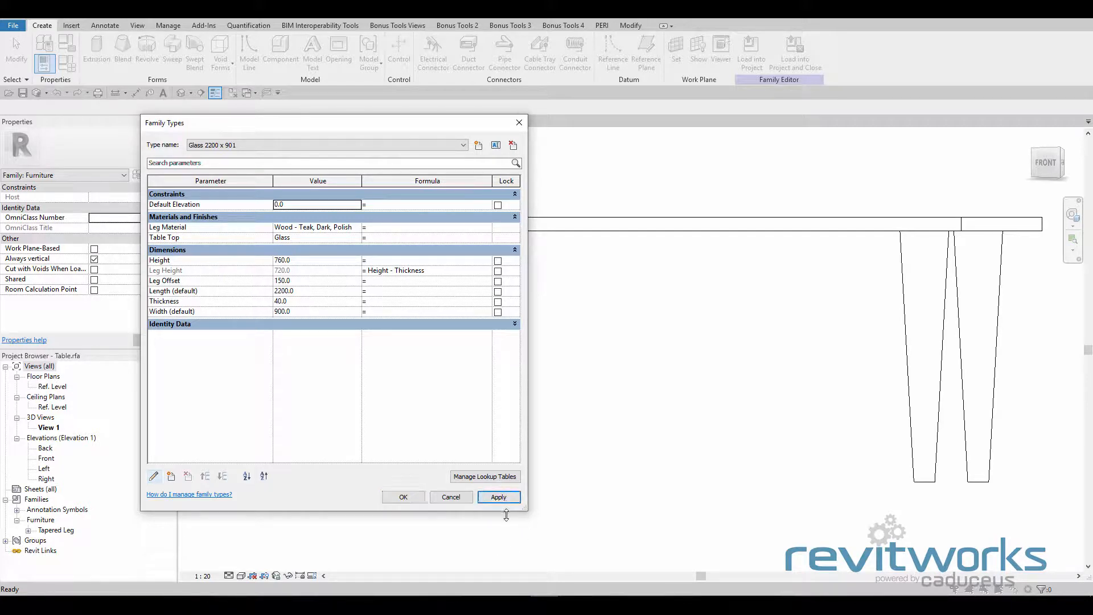
pyautogui.click(403, 498)
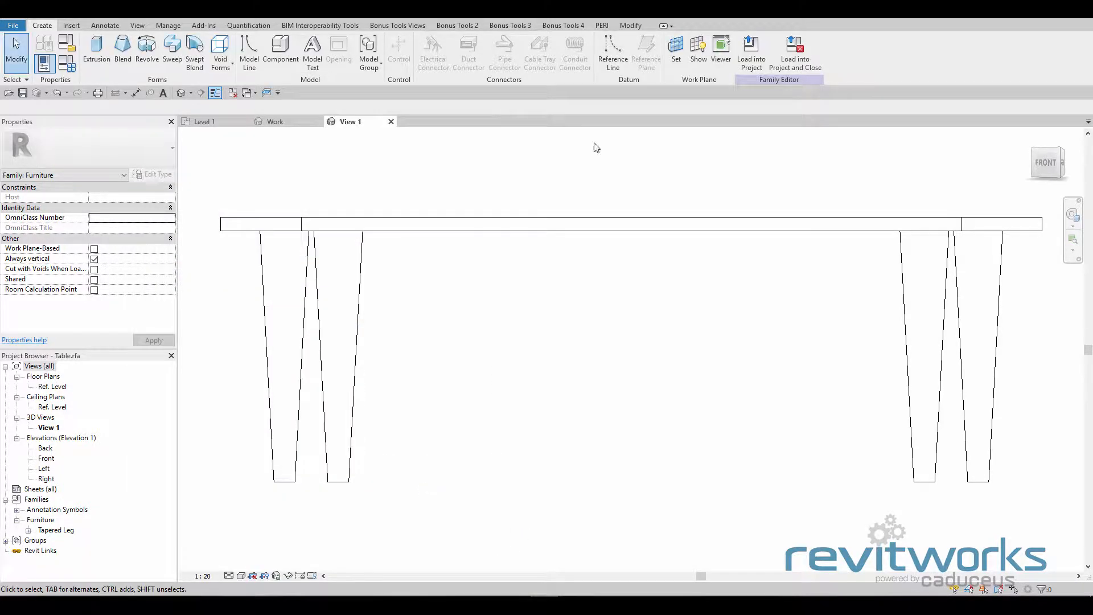
# Load the Table family into the project and close it without saving, overwriting the existing version
pyautogui.click(809, 62)
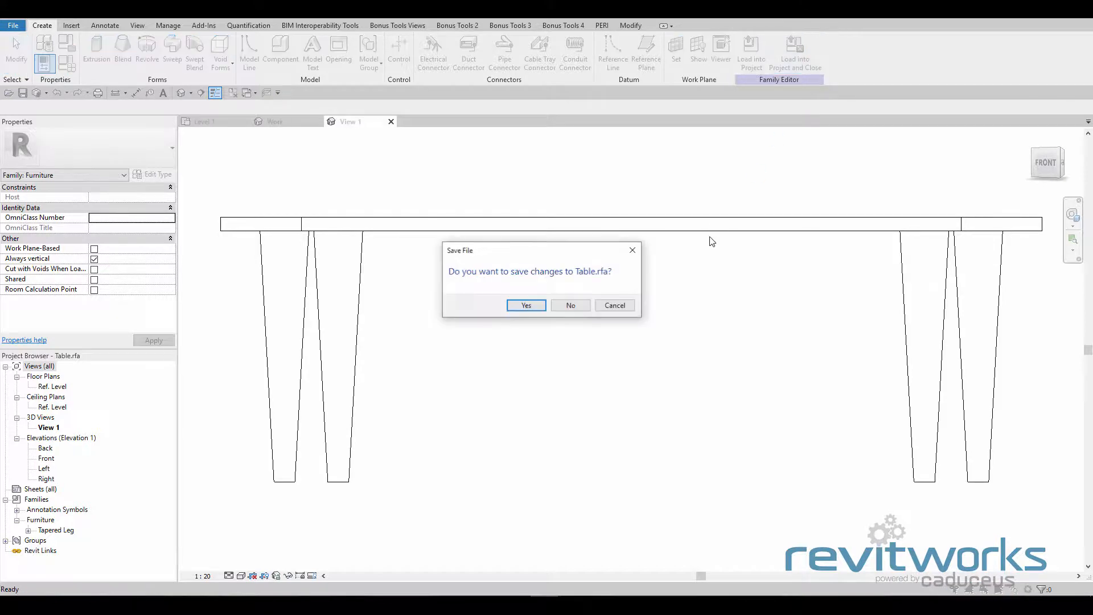
pyautogui.click(578, 305)
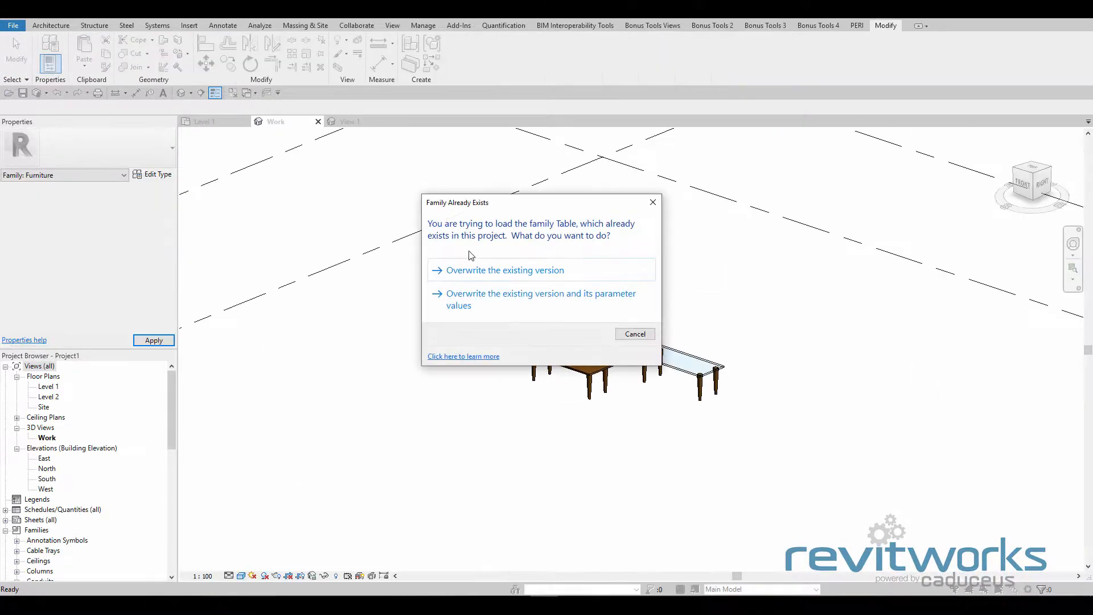
pyautogui.click(504, 271)
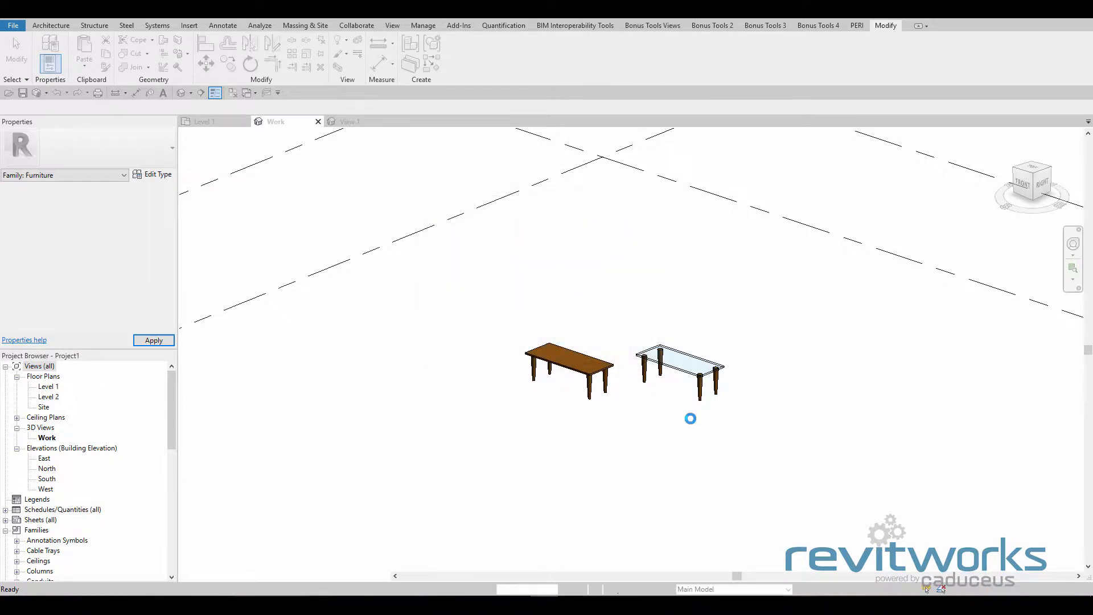
# Resize the wooden table on the Level 1 plan to about 2005 mm long and 1503 mm wide, and select the glass table
pyautogui.click(604, 377)
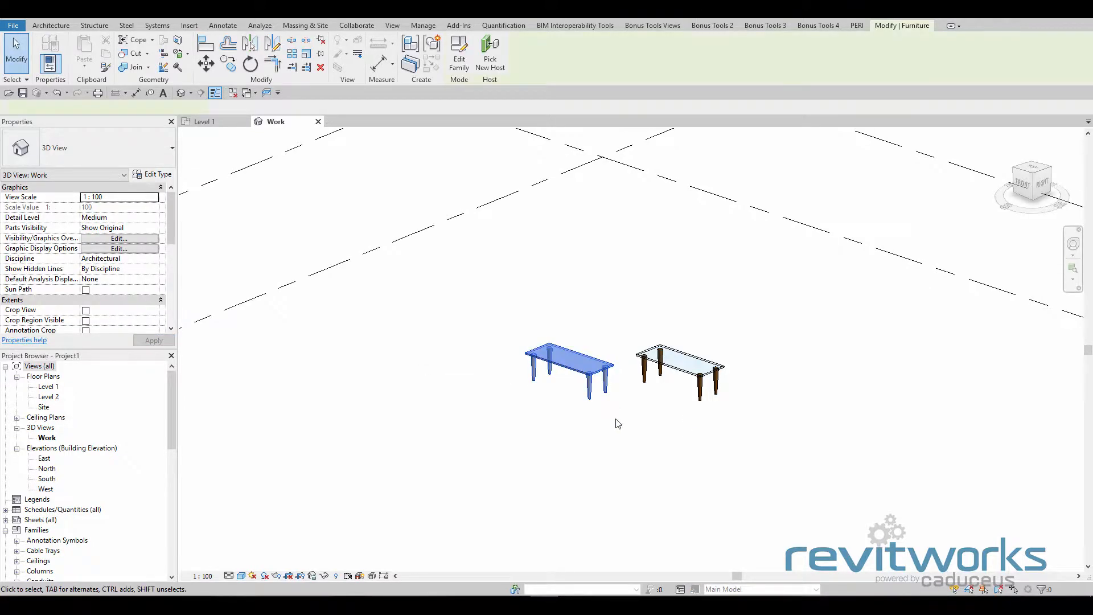
pyautogui.doubleClick(46, 388)
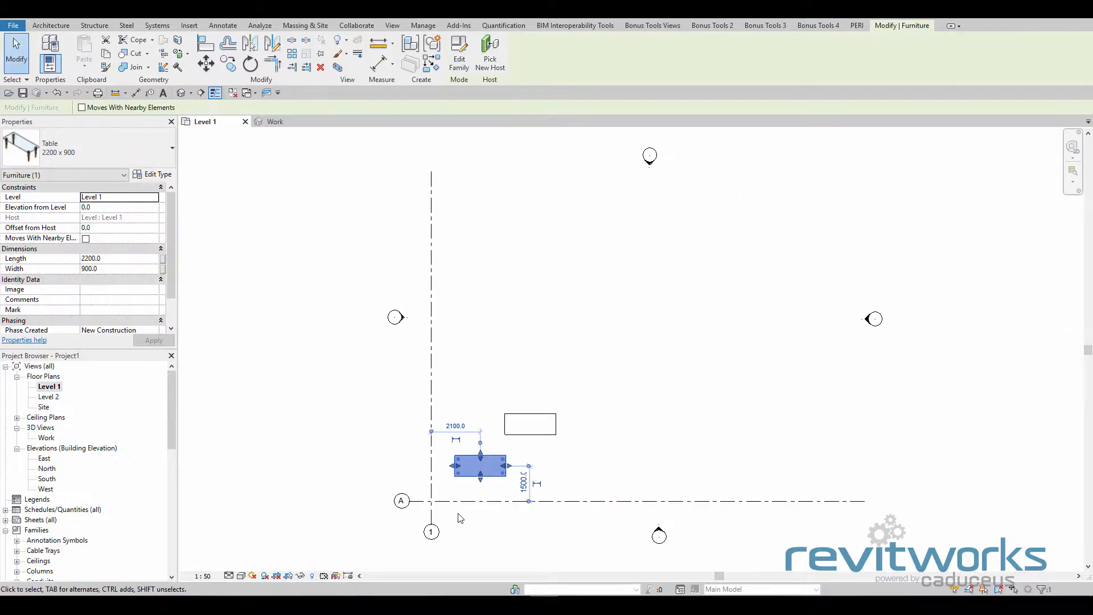
pyautogui.scroll(4, 460, 517)
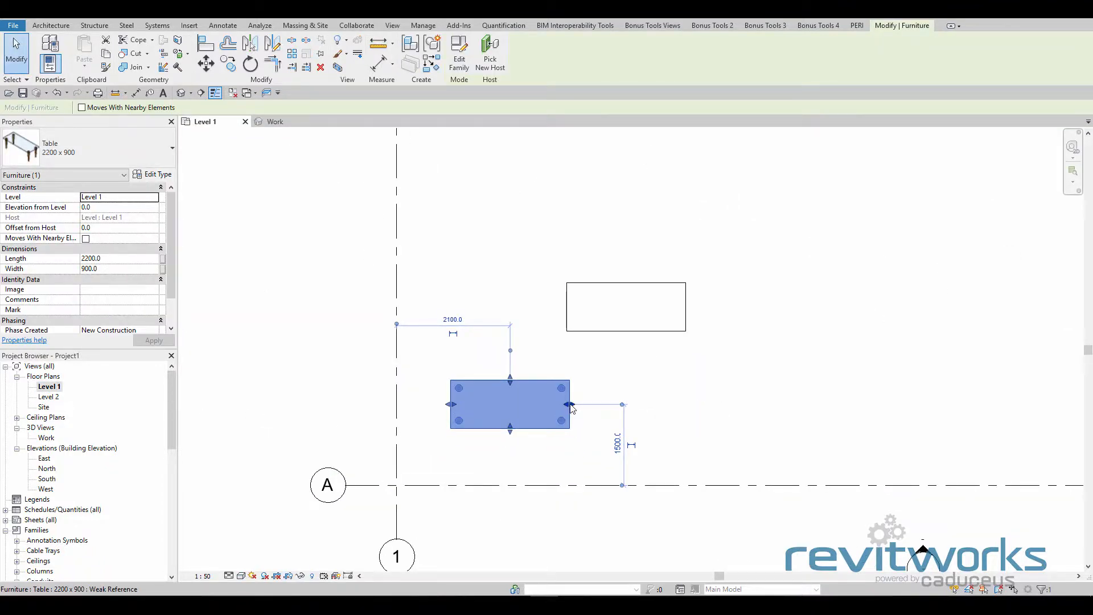
pyautogui.moveTo(571, 406); pyautogui.dragTo(632, 405)
pyautogui.moveTo(542, 428); pyautogui.dragTo(542, 461)
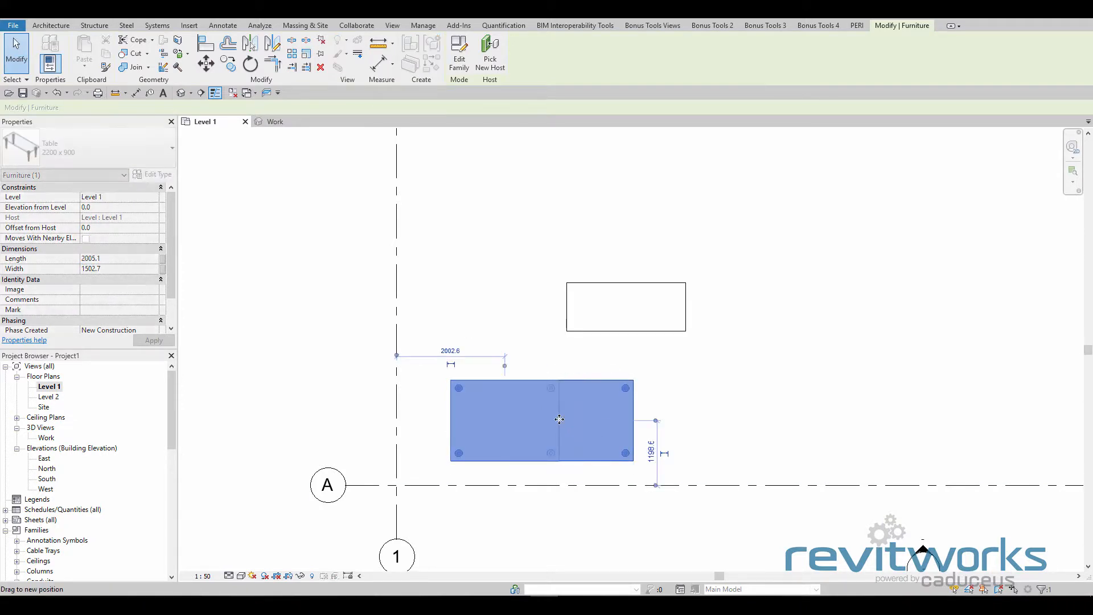
pyautogui.click(632, 313)
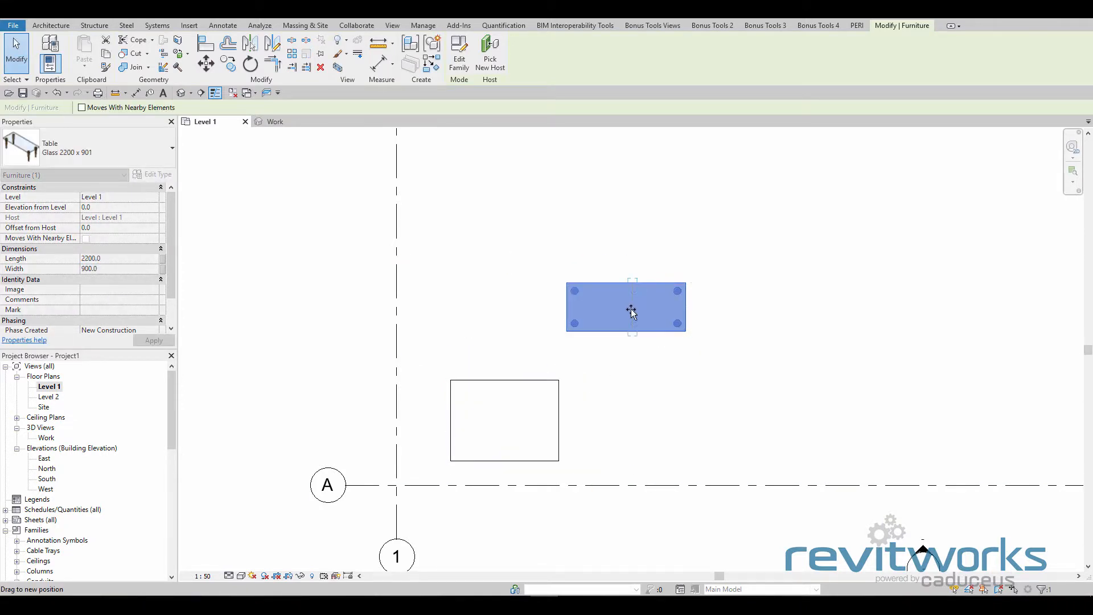